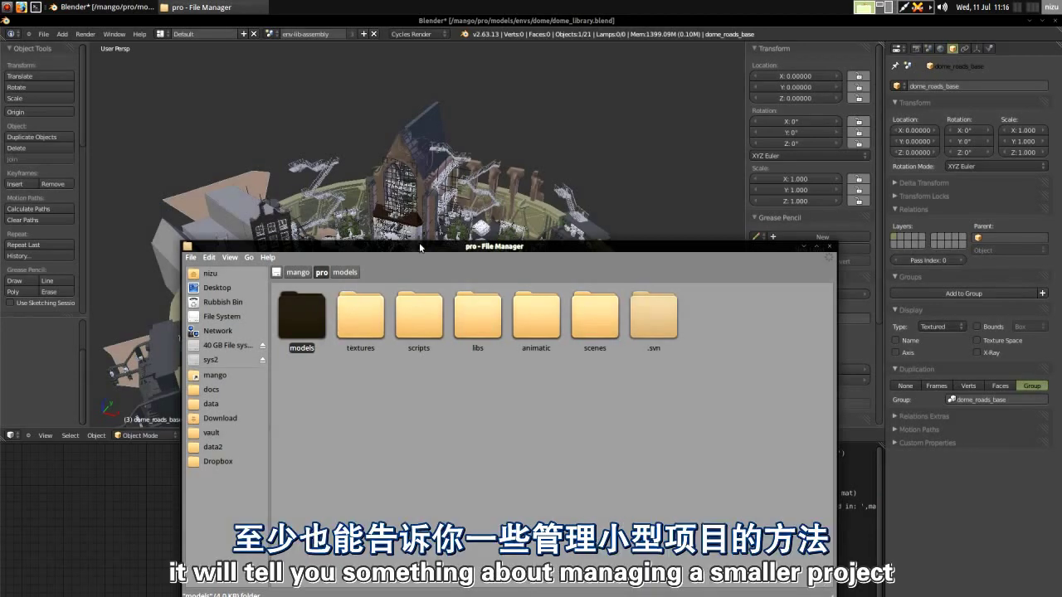
# Step: Browse the dome folder inside pro/models/envs and the lib folder beside it
pyautogui.moveTo(419, 248); pyautogui.dragTo(410, 255)
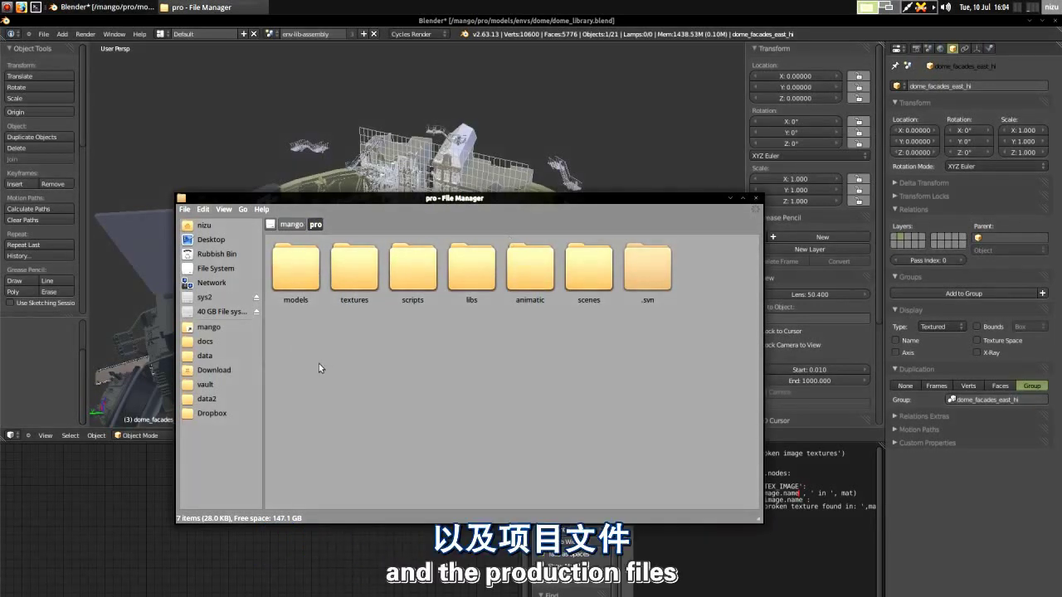
pyautogui.doubleClick(287, 280)
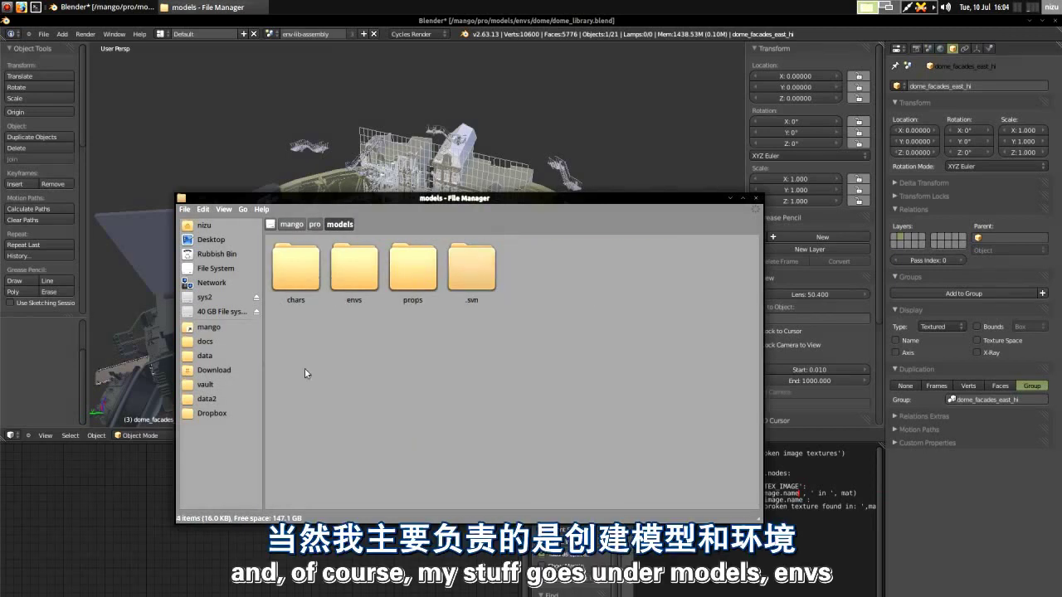
pyautogui.doubleClick(356, 269)
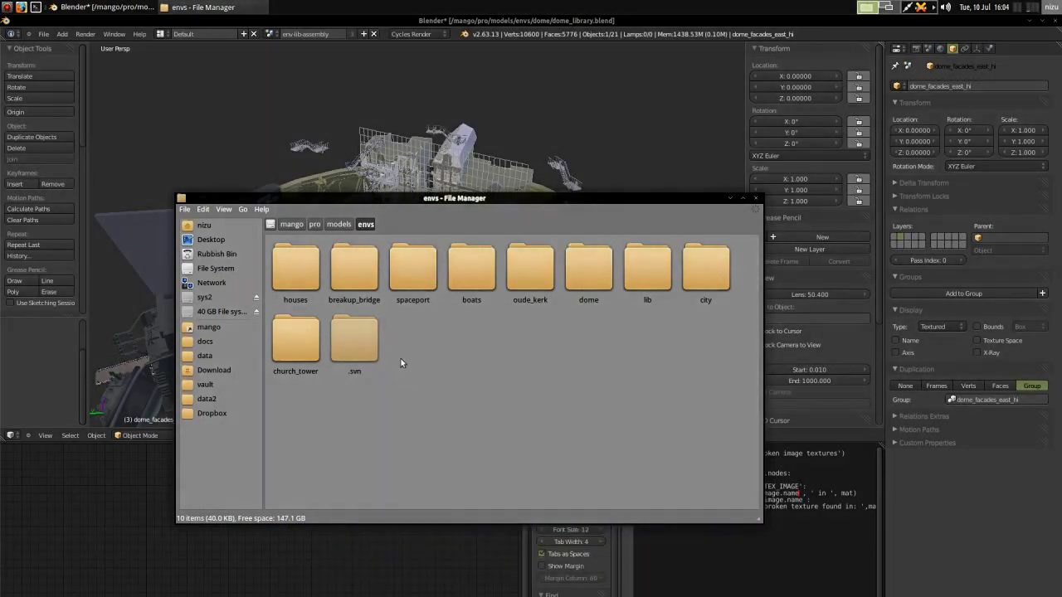
pyautogui.doubleClick(583, 268)
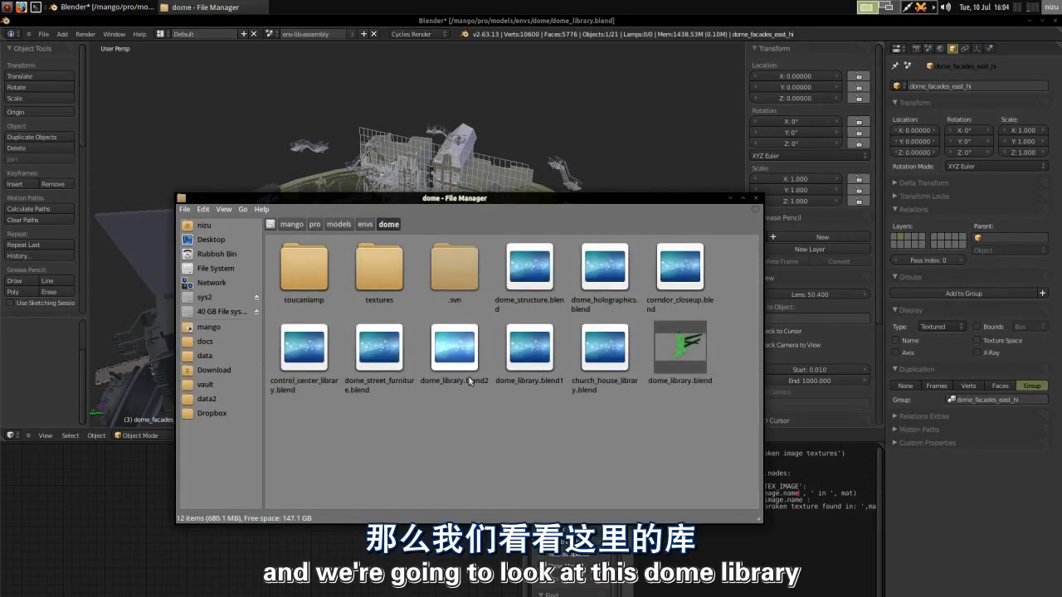
pyautogui.click(367, 225)
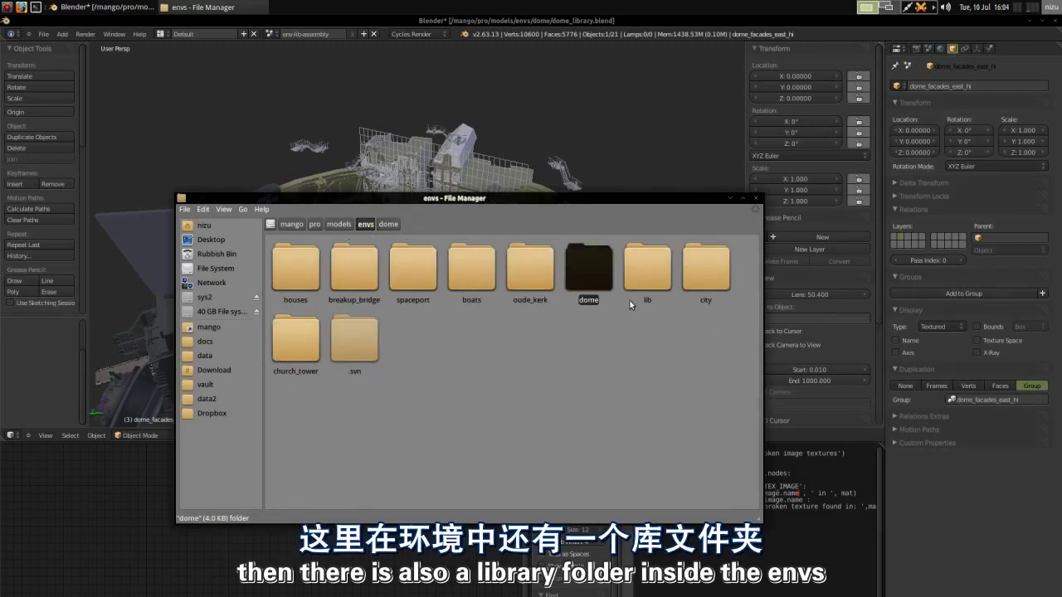
pyautogui.doubleClick(643, 278)
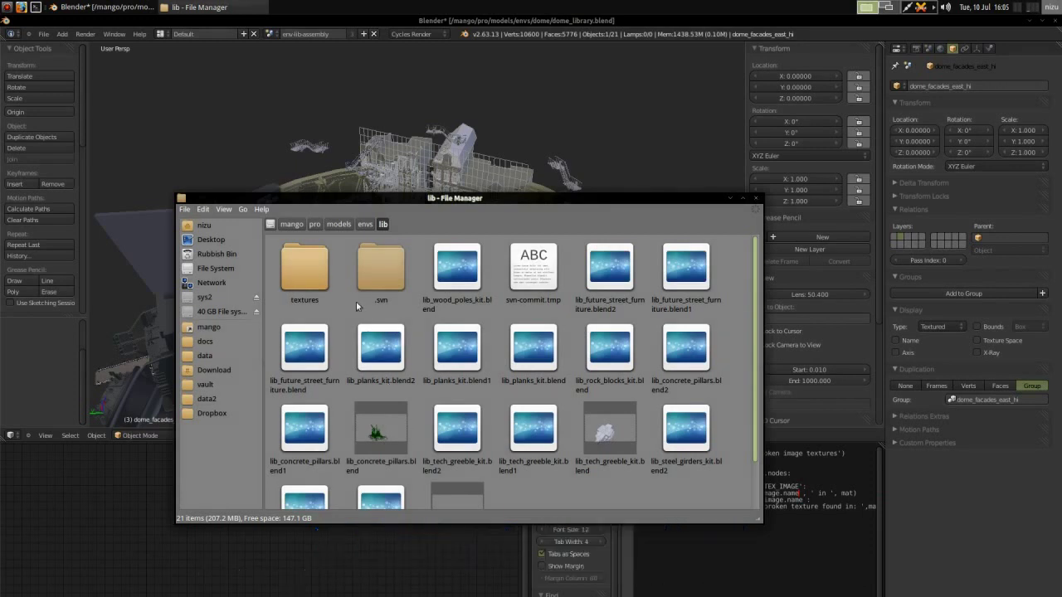
# Step: Go back up to the pro folder and open textures/lib
pyautogui.click(352, 225)
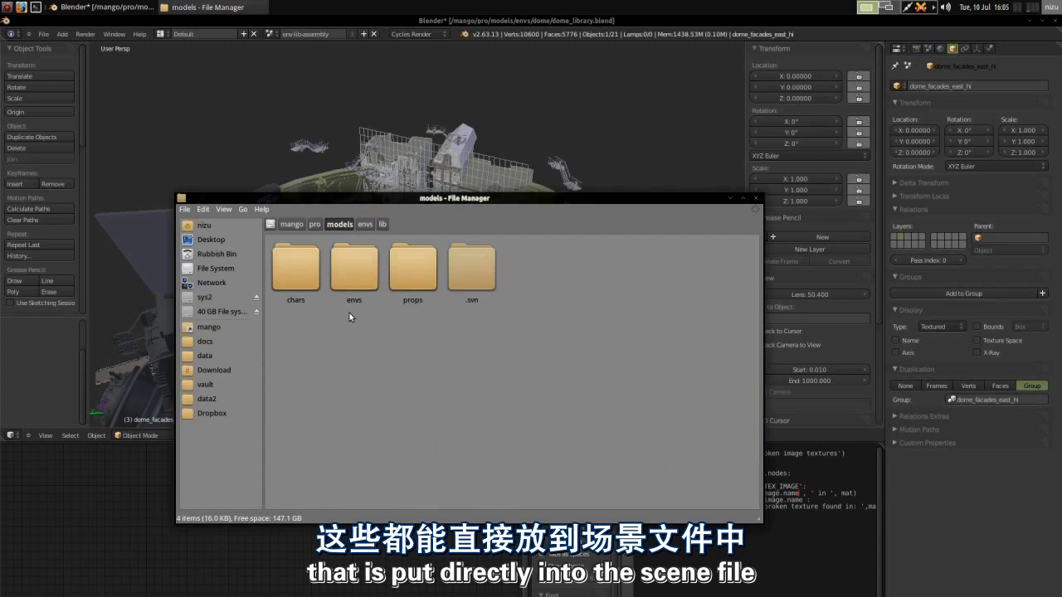
pyautogui.click(315, 224)
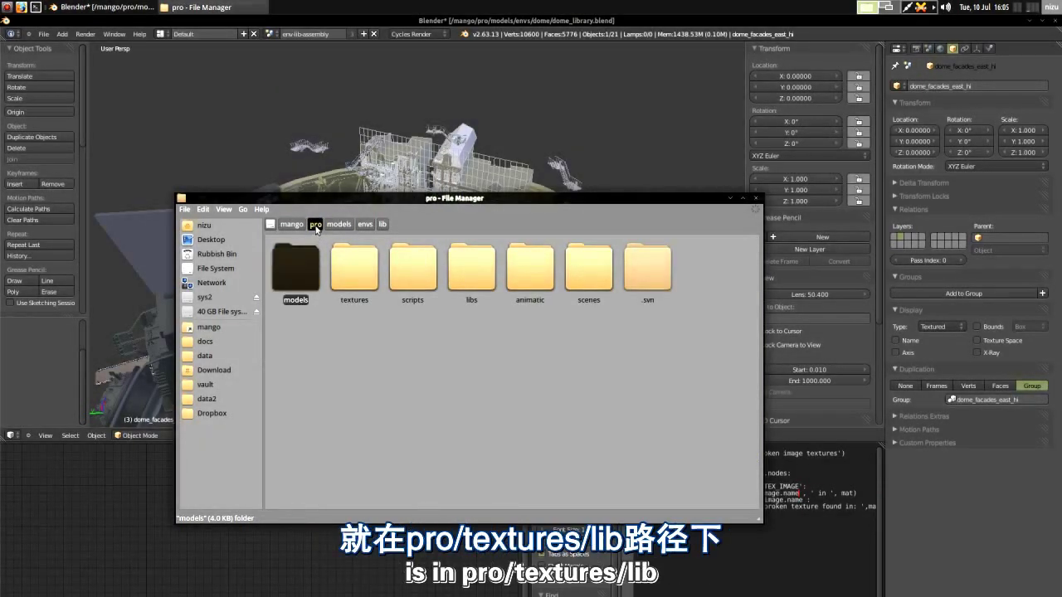
pyautogui.doubleClick(343, 274)
pyautogui.doubleClick(535, 267)
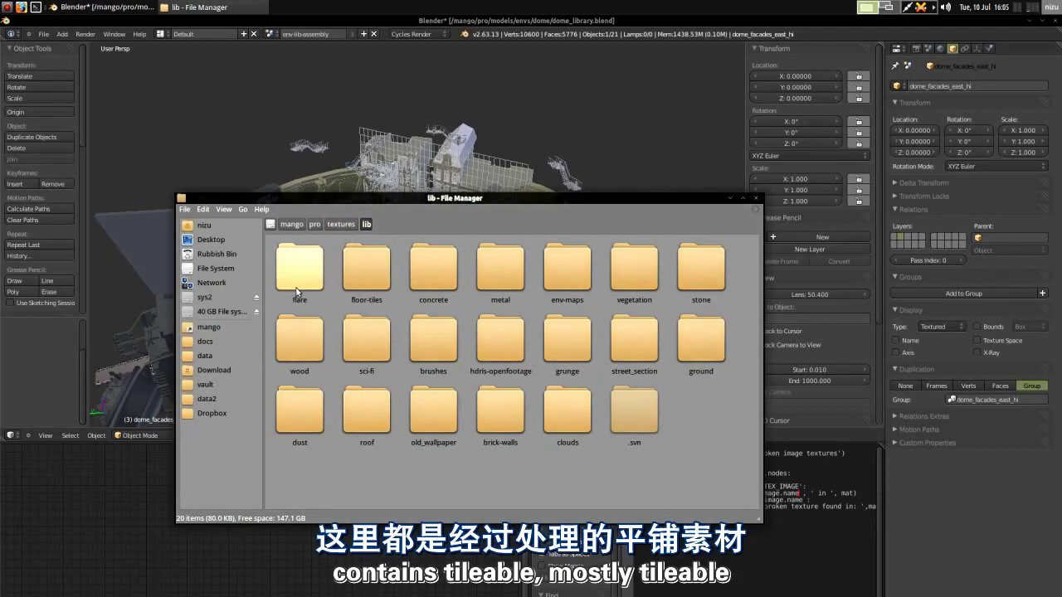
# Step: Look through the texture library's grunge and brushes folders, view scratch splats.png, and return to textures/lib
pyautogui.doubleClick(556, 348)
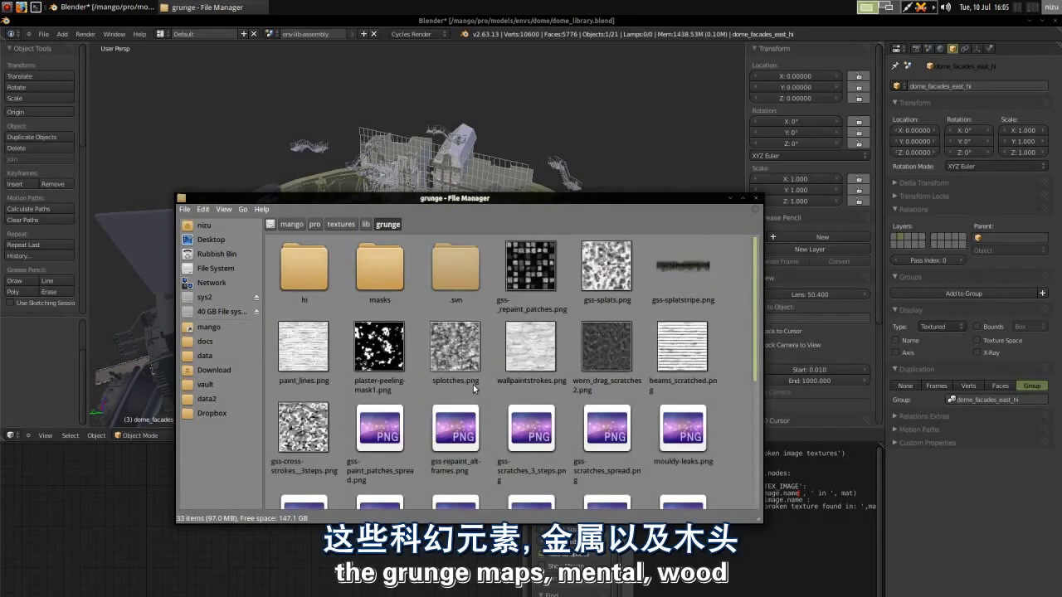
pyautogui.click(365, 225)
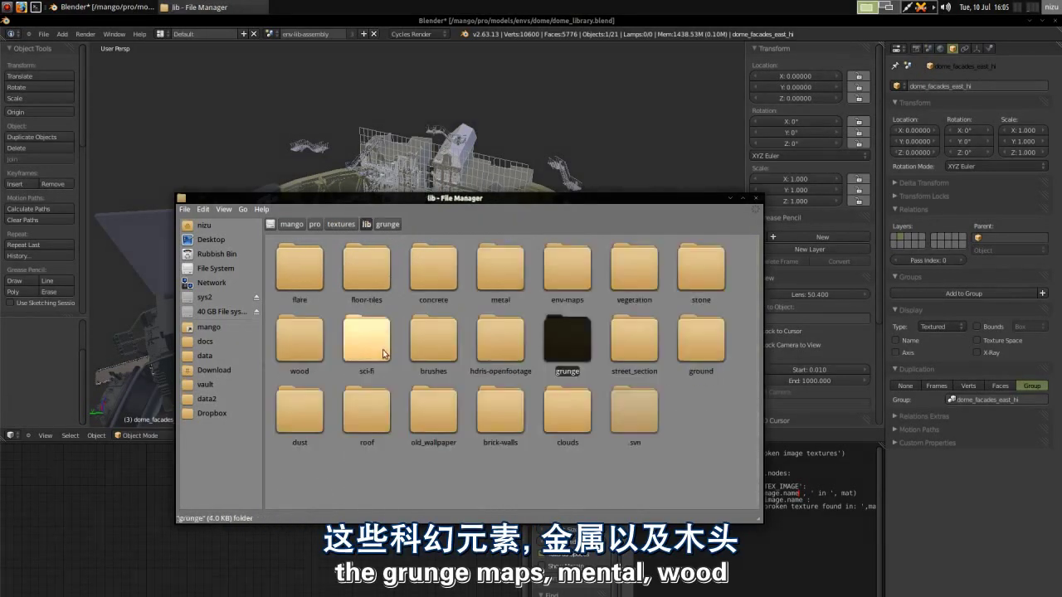
pyautogui.doubleClick(423, 347)
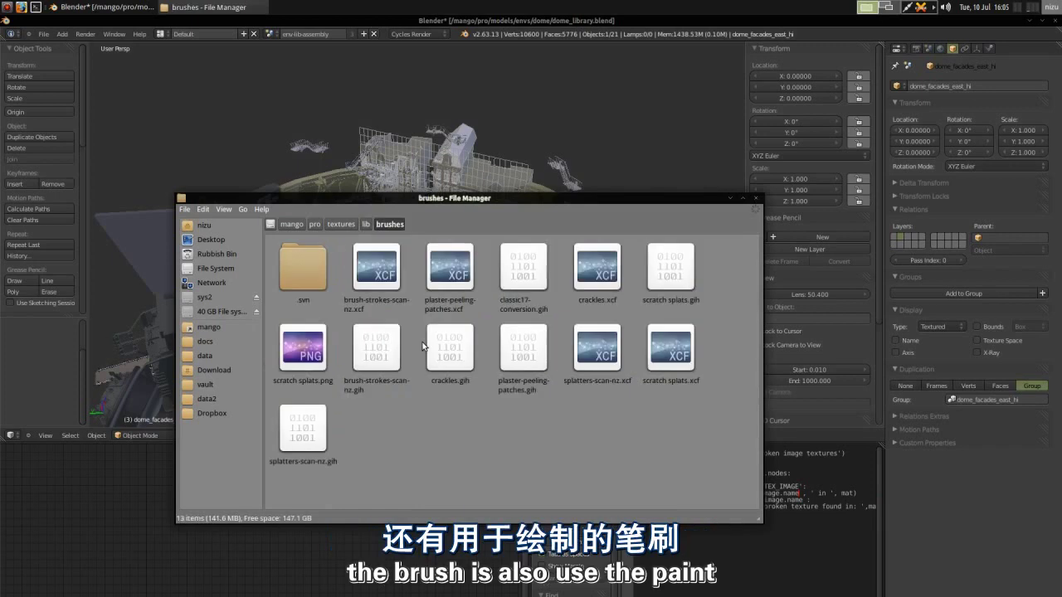
pyautogui.doubleClick(290, 357)
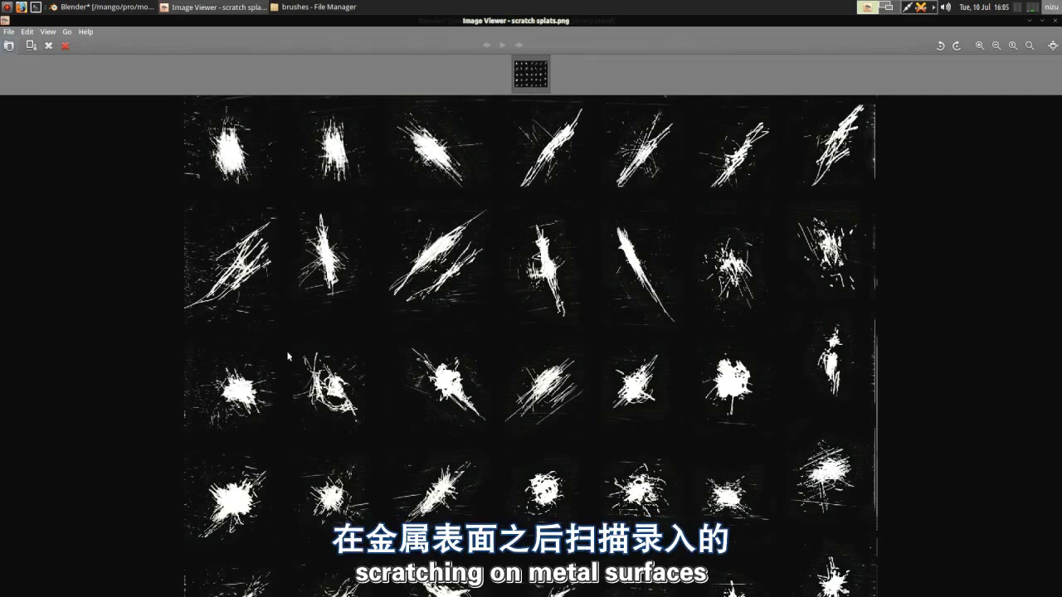
pyautogui.click(1055, 20)
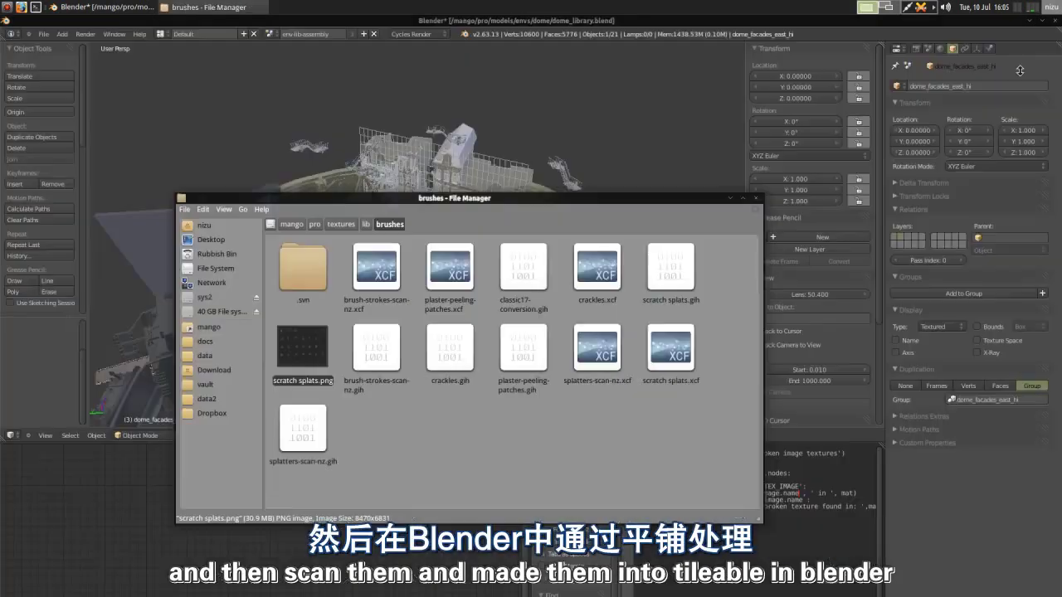
pyautogui.hotkey('alt', 'Up')
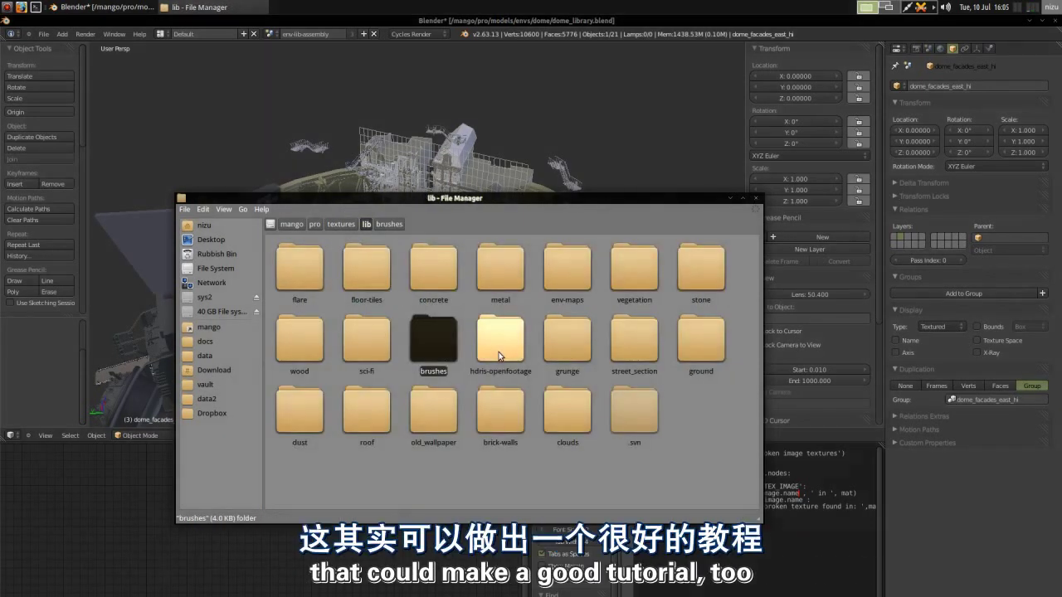
pyautogui.click(342, 224)
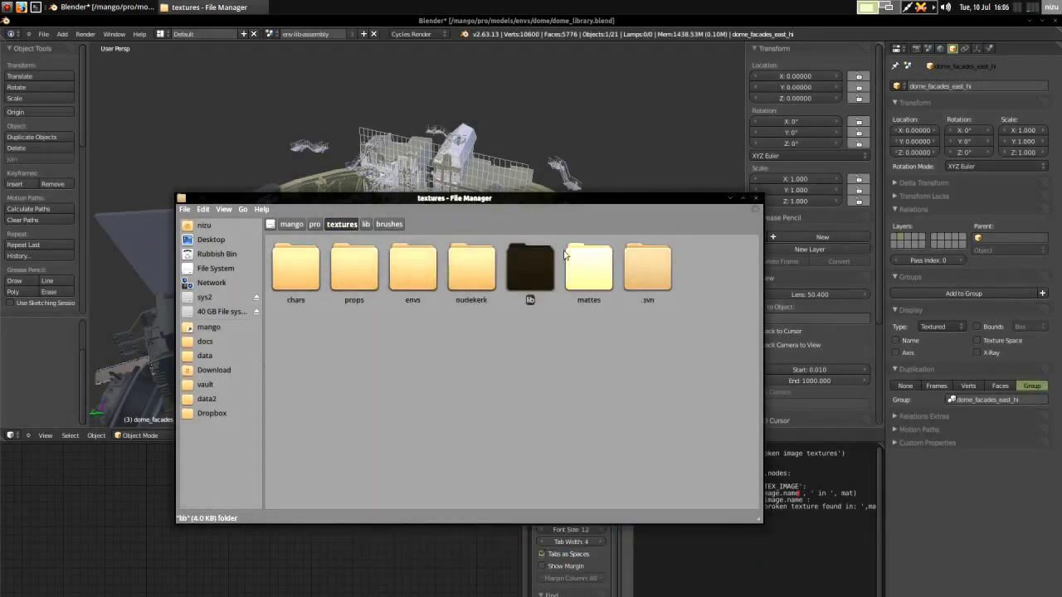
pyautogui.doubleClick(524, 267)
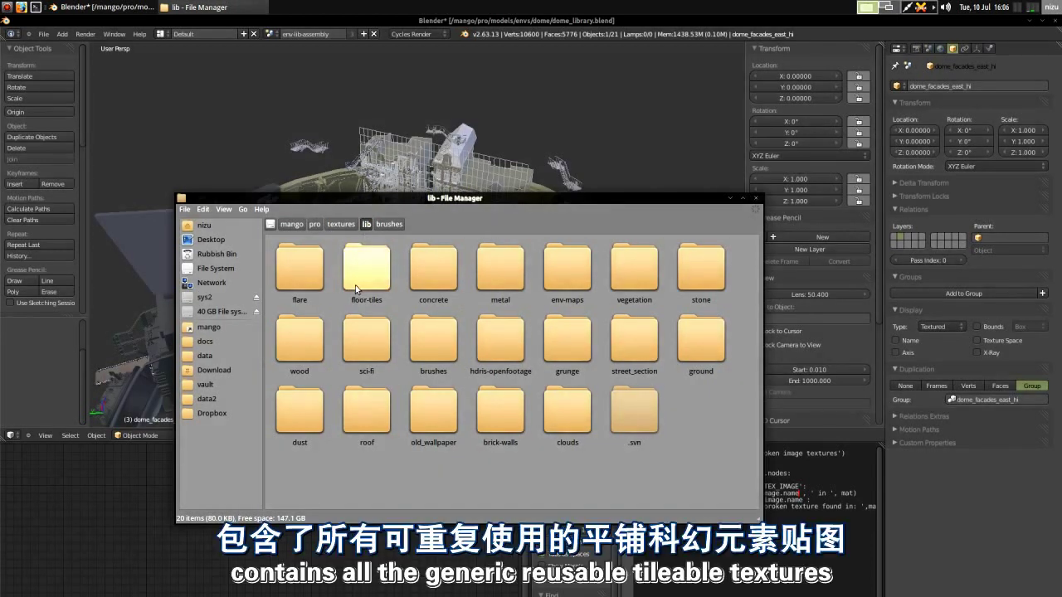
# Step: Open the textures folder inside pro/models/envs/dome
pyautogui.click(316, 226)
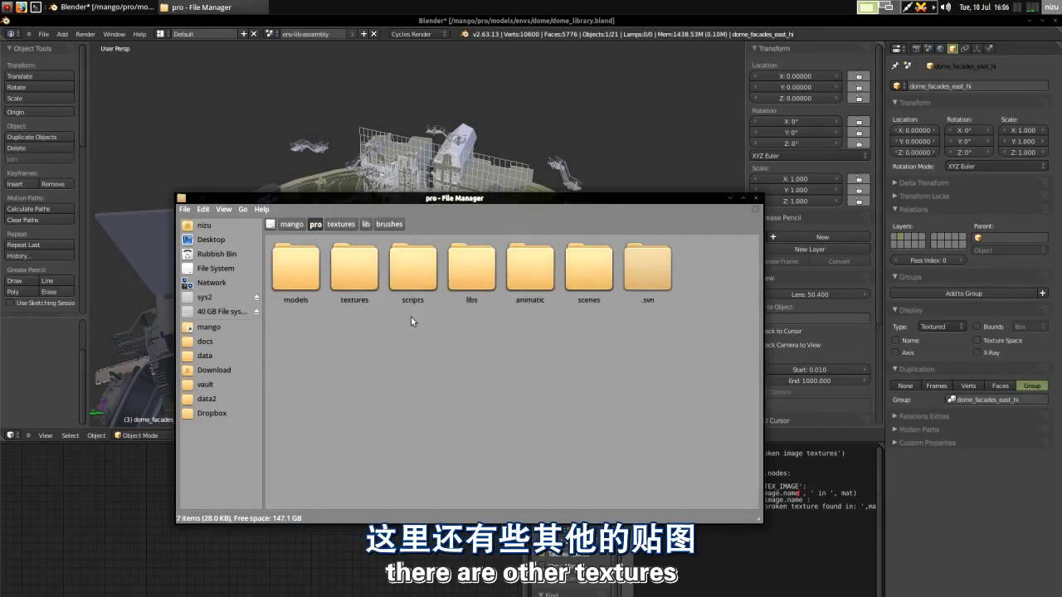
pyautogui.doubleClick(296, 267)
pyautogui.doubleClick(354, 267)
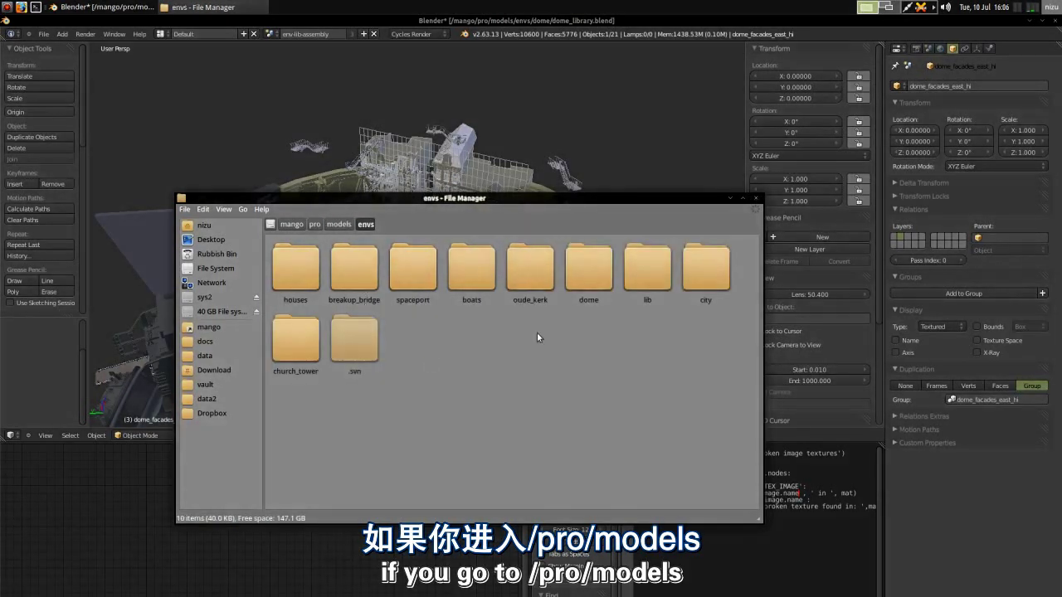
pyautogui.doubleClick(585, 291)
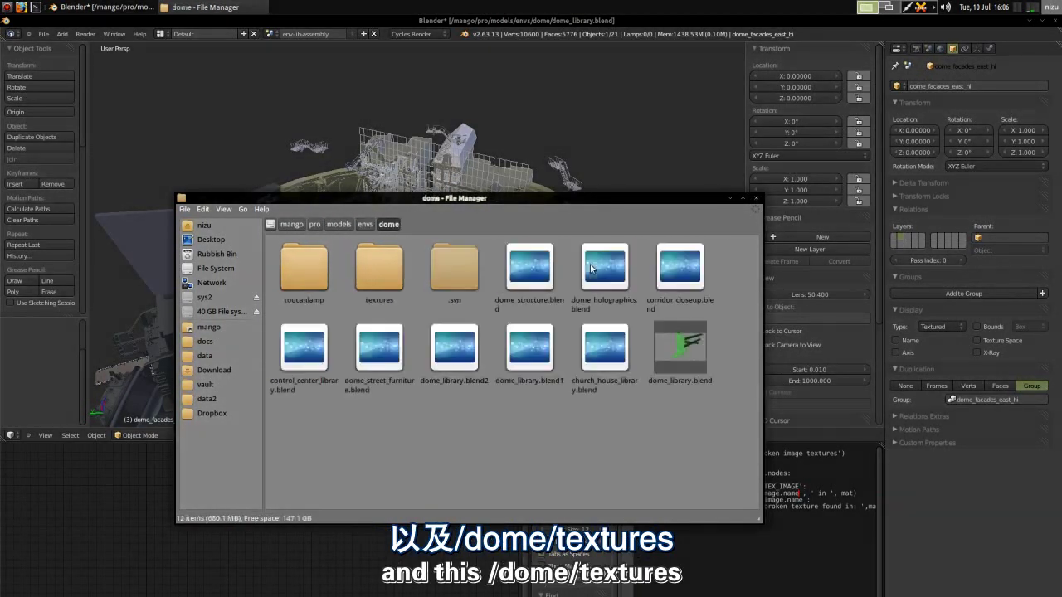
pyautogui.doubleClick(367, 274)
# Step: Examine the dirt maps and painted facade textures specific to the dome models, and return to the dome folder
pyautogui.scroll(-5, 422, 324)
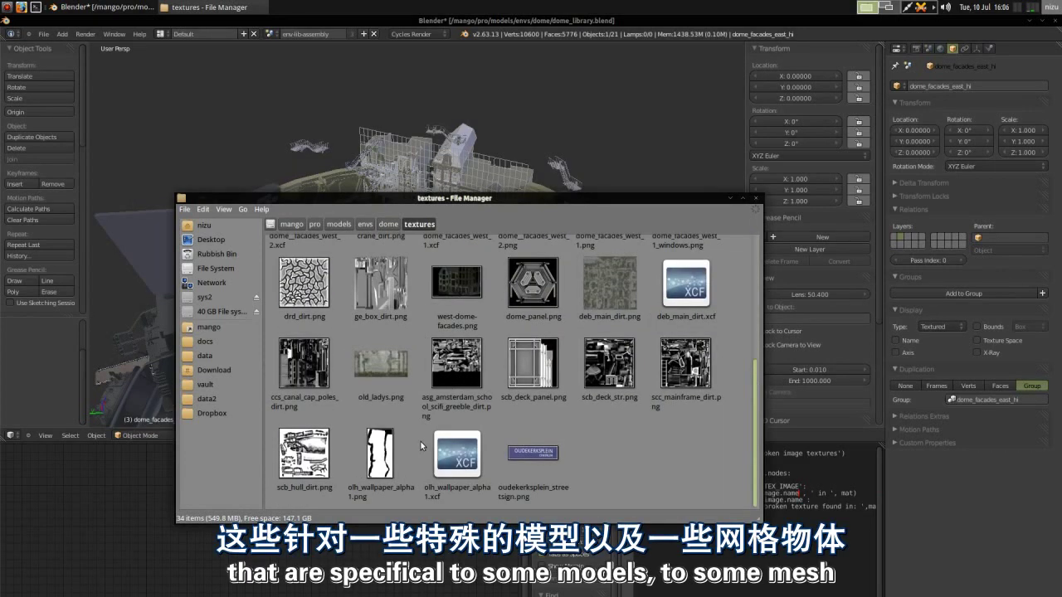
pyautogui.scroll(2, 642, 399)
pyautogui.scroll(1, 642, 399)
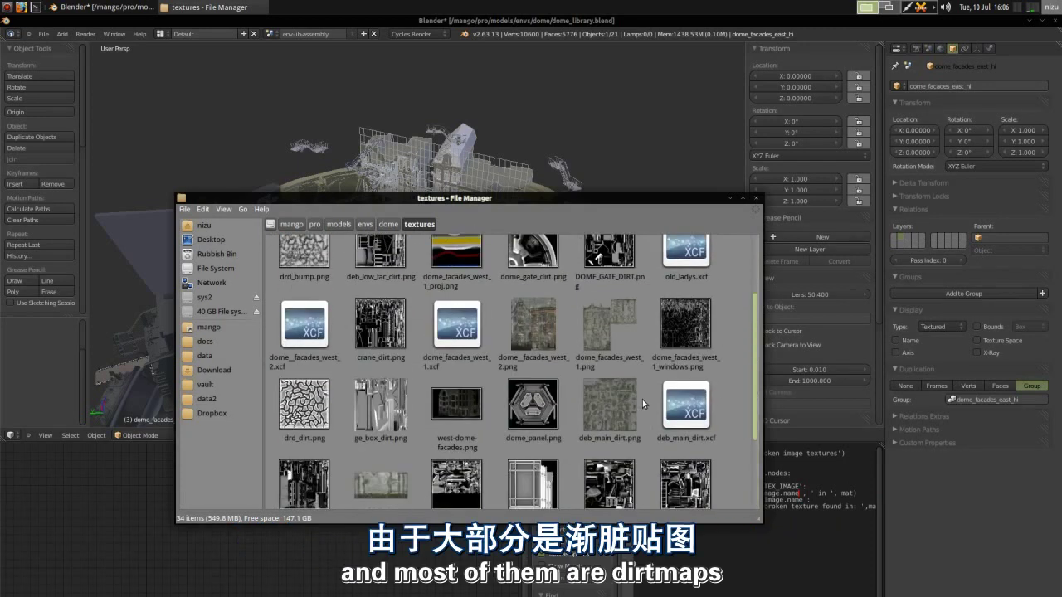
pyautogui.scroll(-2, 642, 399)
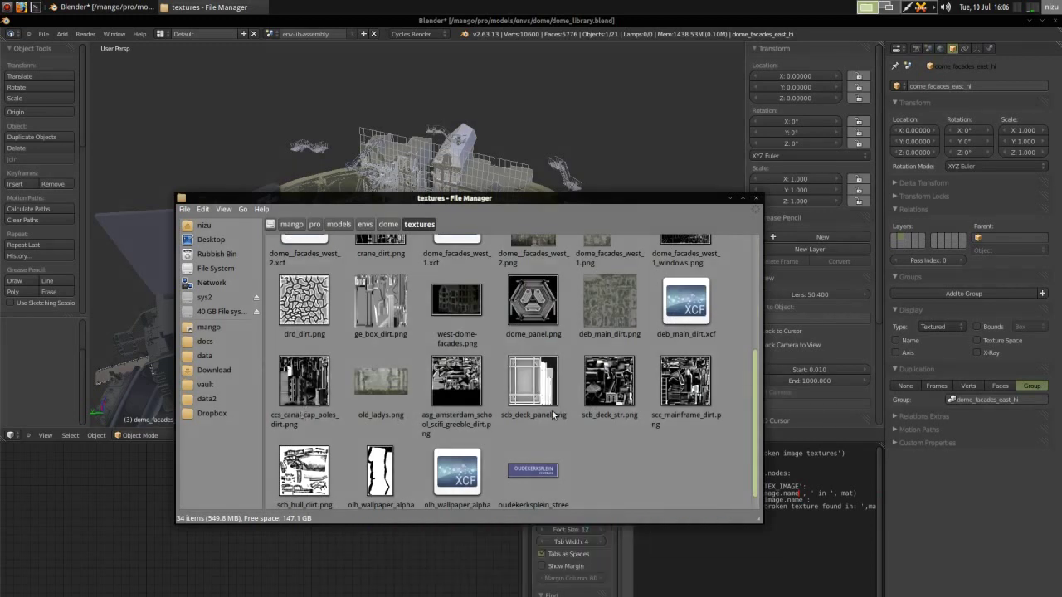
pyautogui.scroll(-1, 382, 454)
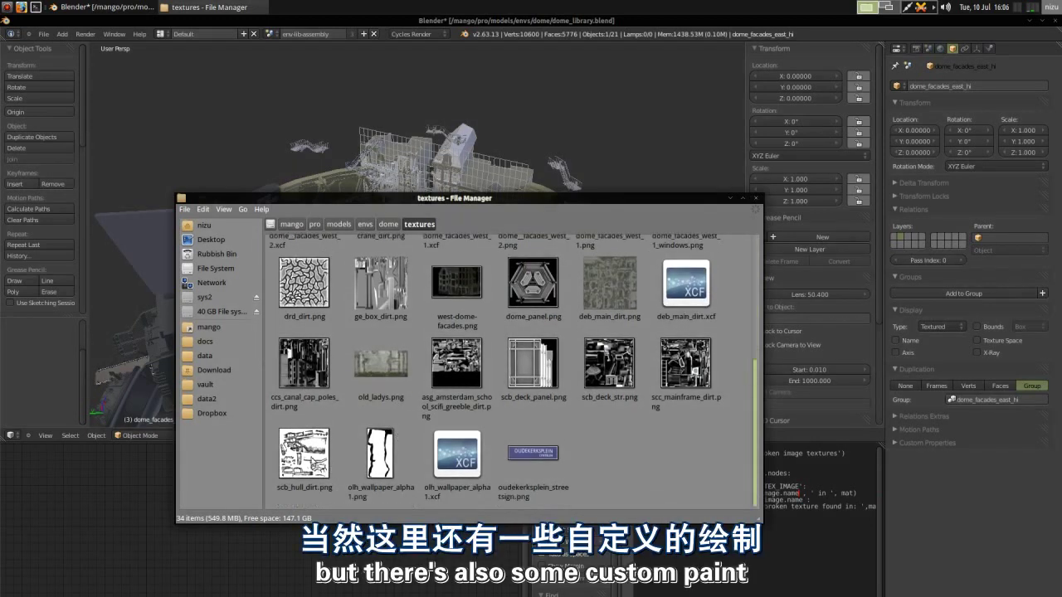
pyautogui.click(312, 452)
pyautogui.scroll(5, 535, 399)
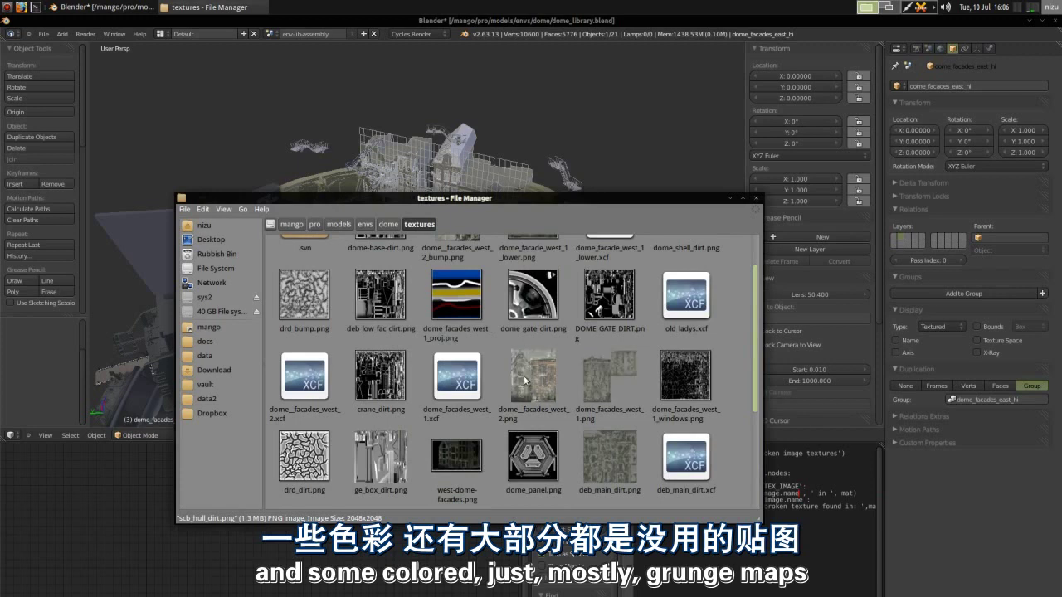
pyautogui.scroll(1, 540, 385)
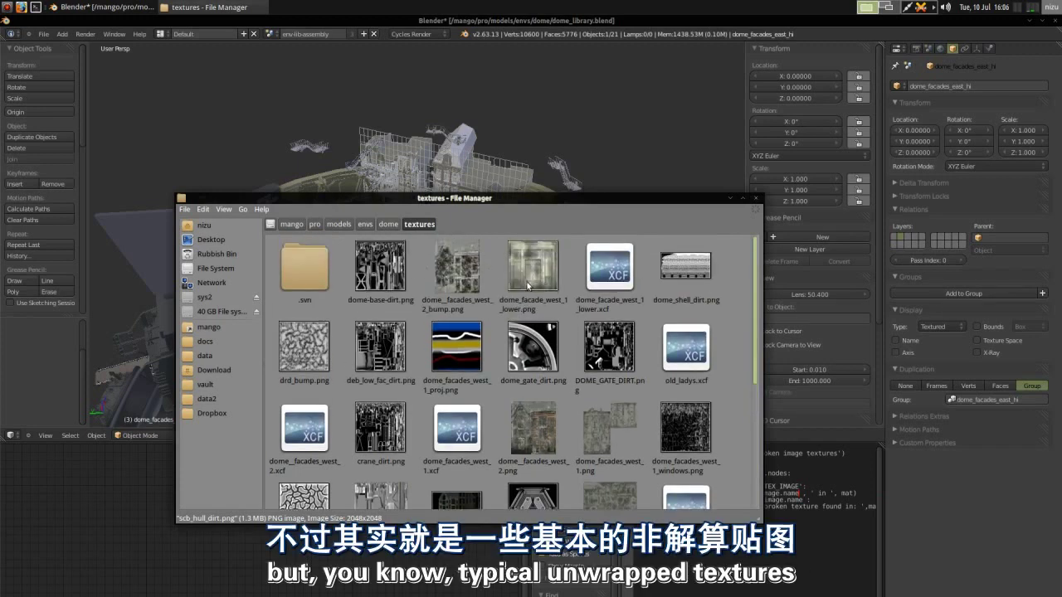
pyautogui.click(388, 224)
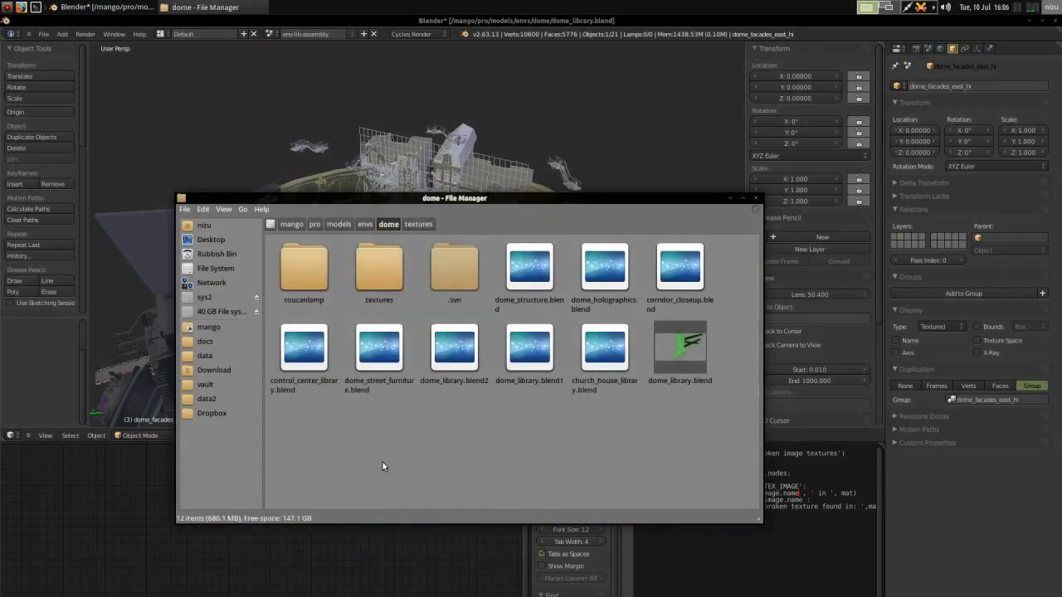
# Step: Switch to Blender with dome_library.blend and view the whole dome set, both from afar and close up
pyautogui.click(886, 8)
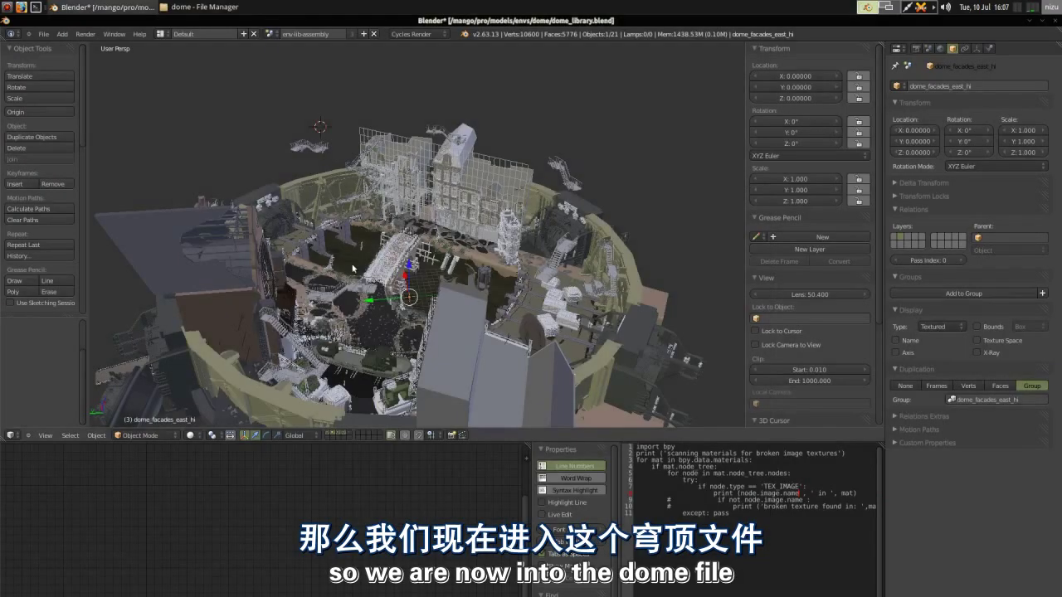
pyautogui.scroll(-8, 352, 268)
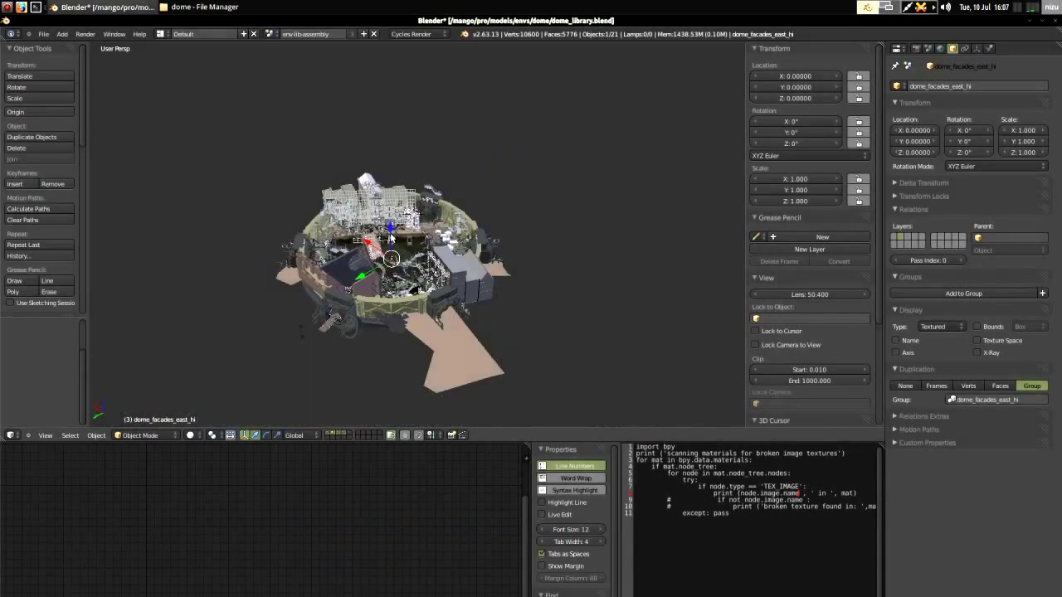
pyautogui.scroll(6, 390, 238)
pyautogui.scroll(3, 421, 249)
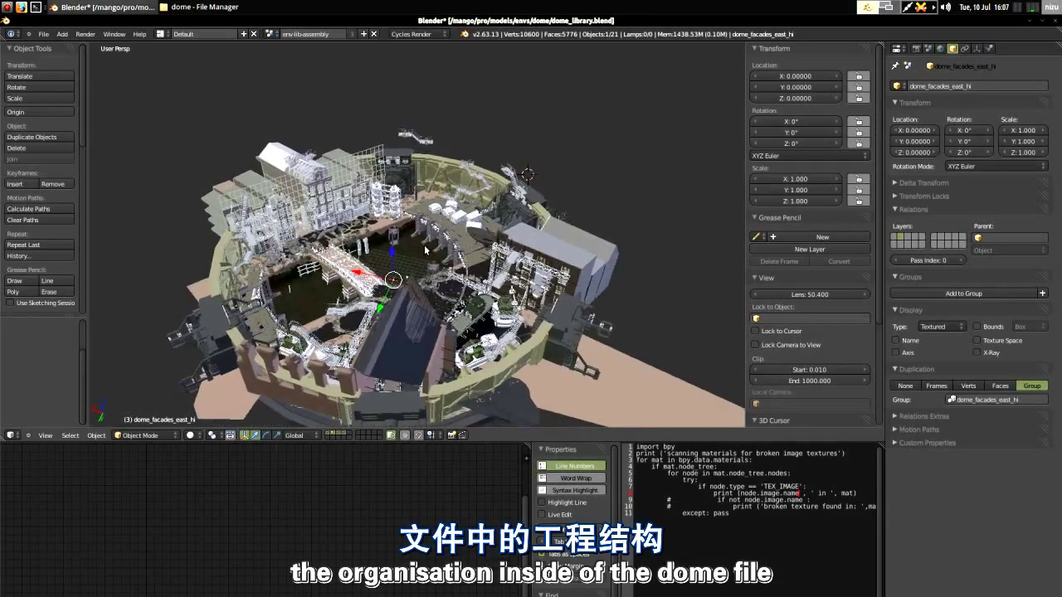
# Step: Choose the env-lib-assembly scene and examine the assembled dome from several sides
pyautogui.click(269, 34)
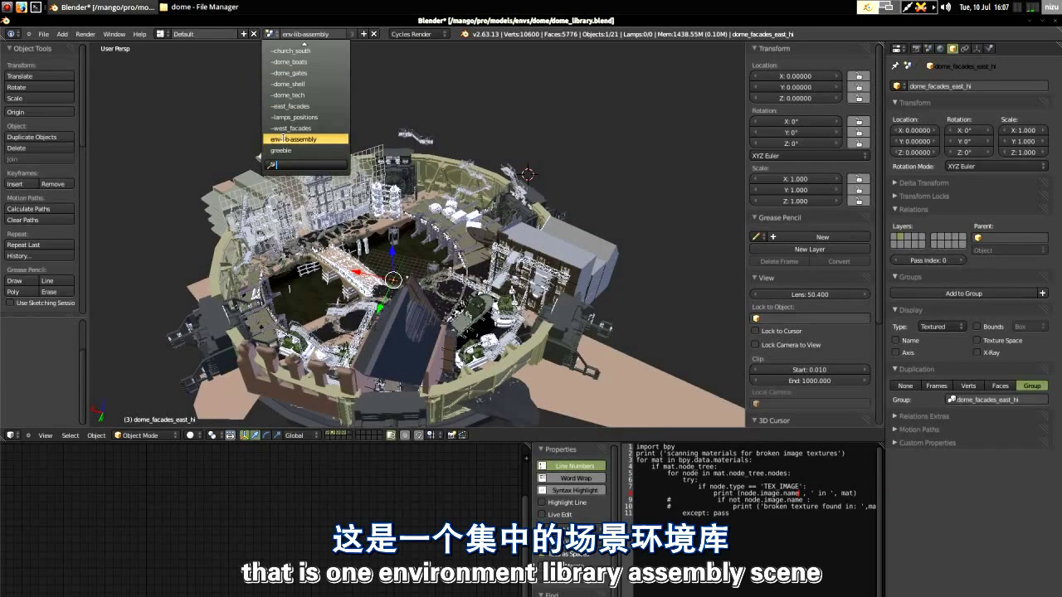
pyautogui.click(284, 140)
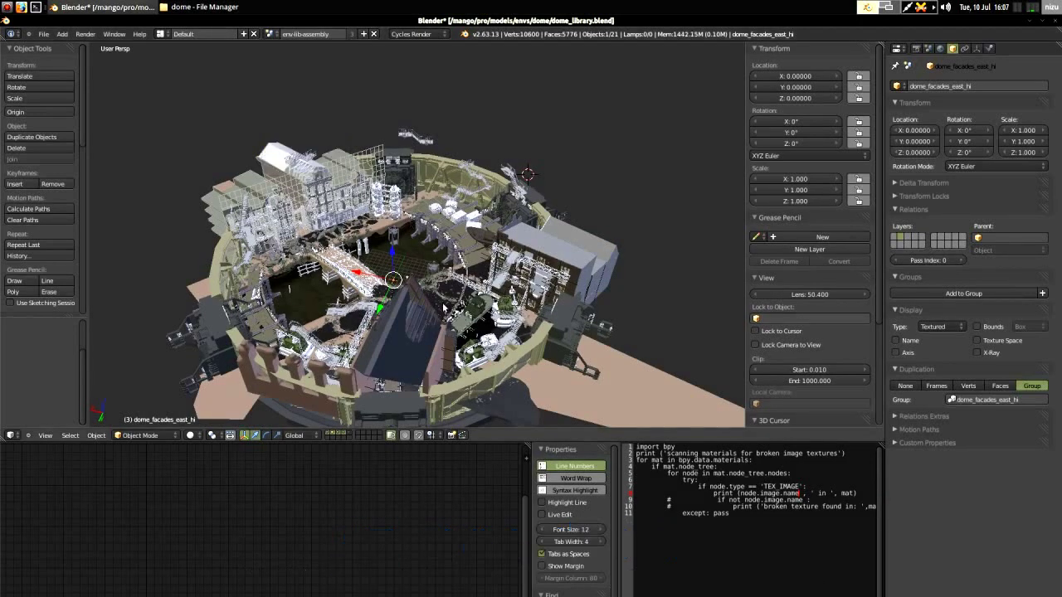
pyautogui.moveTo(396, 322); pyautogui.dragTo(243, 316, button='middle')
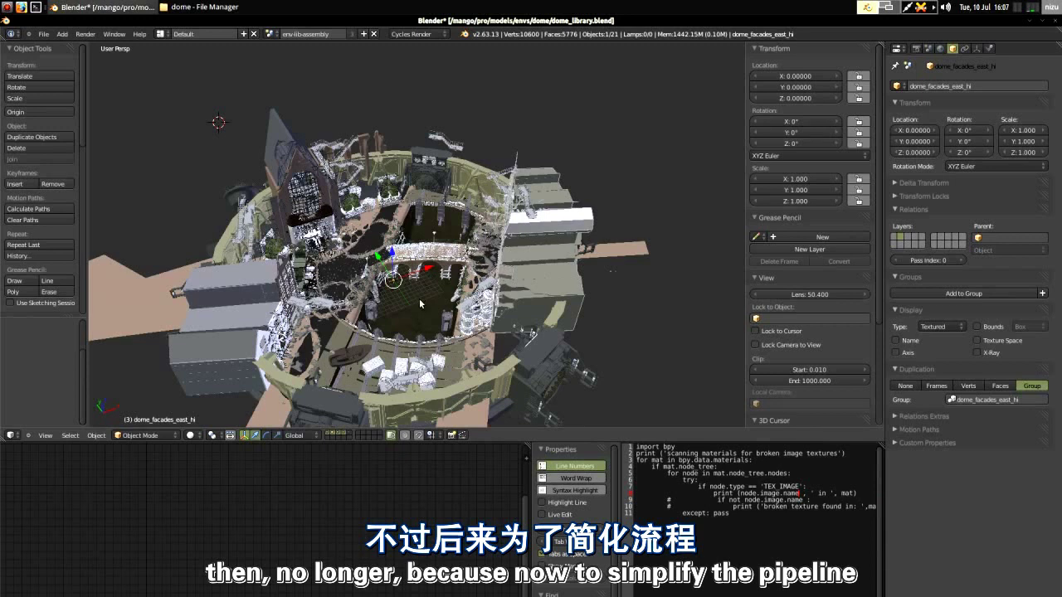
pyautogui.moveTo(396, 306); pyautogui.dragTo(372, 308, button='middle')
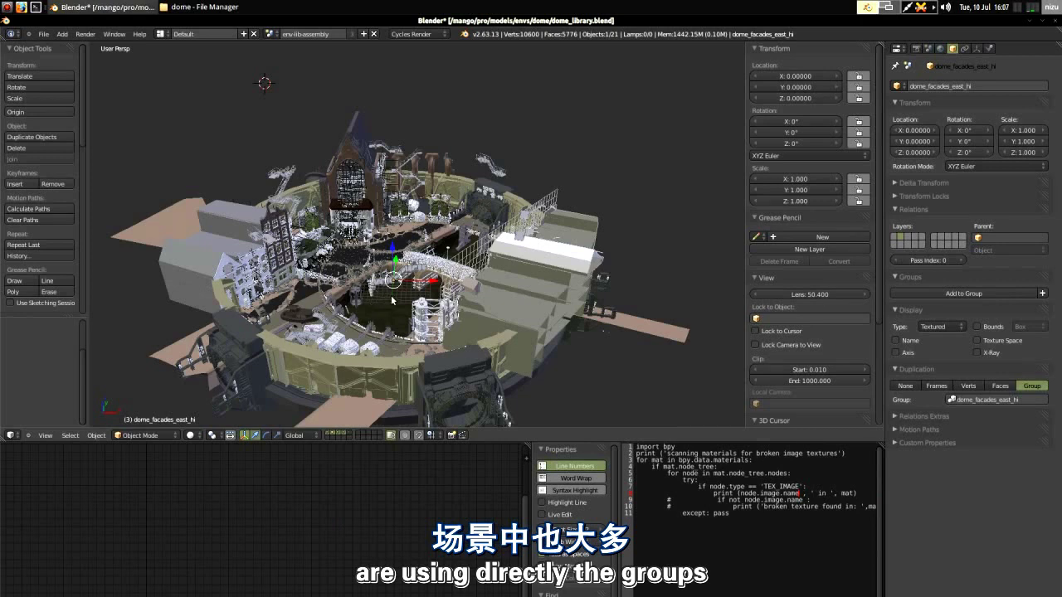
pyautogui.moveTo(370, 289); pyautogui.dragTo(401, 294, button='middle')
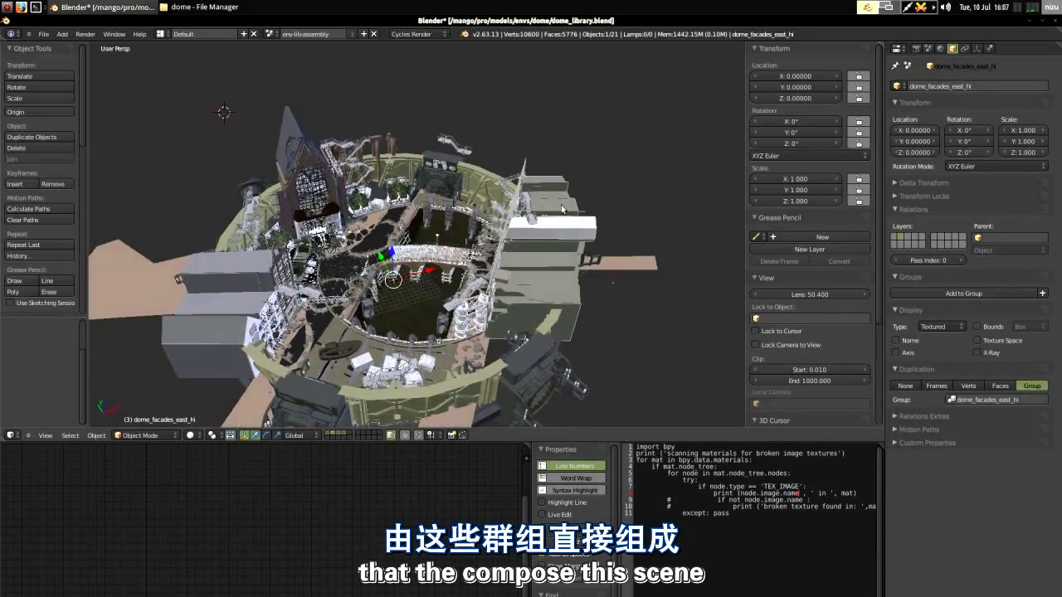
# Step: Select the dome_church_south_hi instance in the assembly, and switch to the greeble scene to view its objects
pyautogui.rightClick(307, 148)
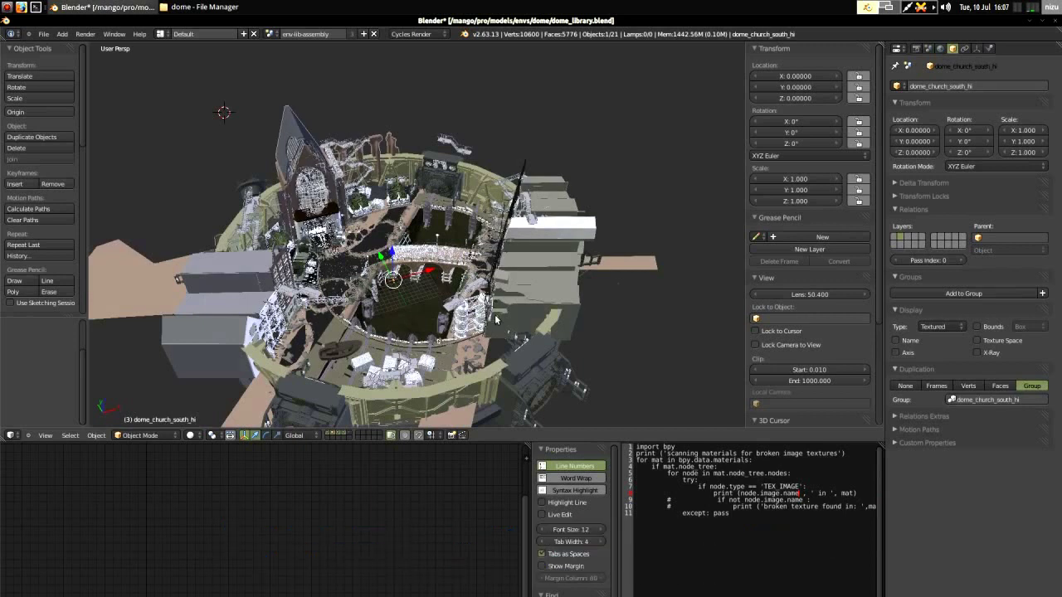
pyautogui.click(268, 34)
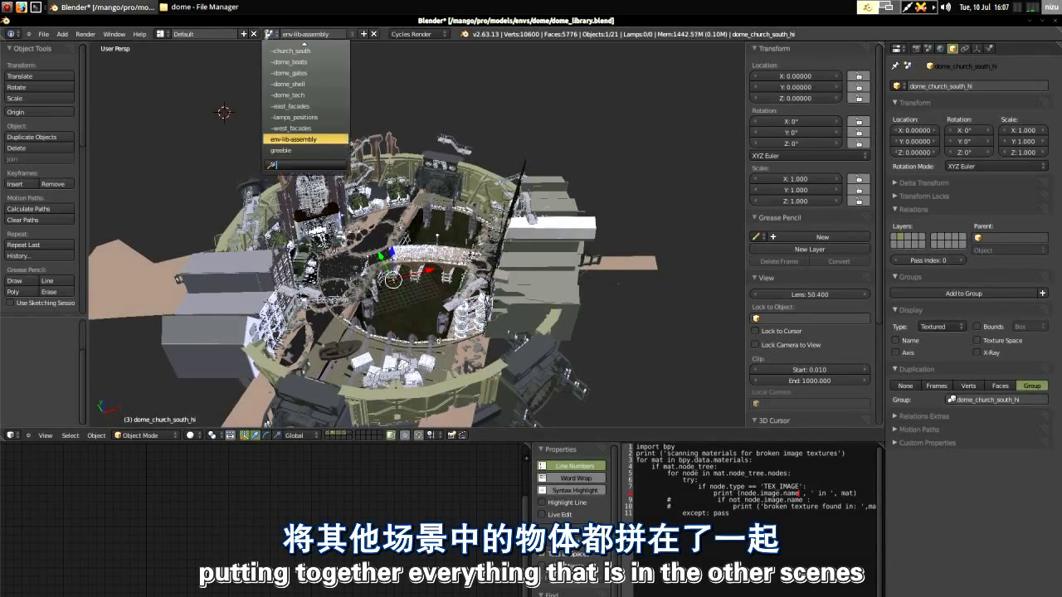
pyautogui.click(298, 150)
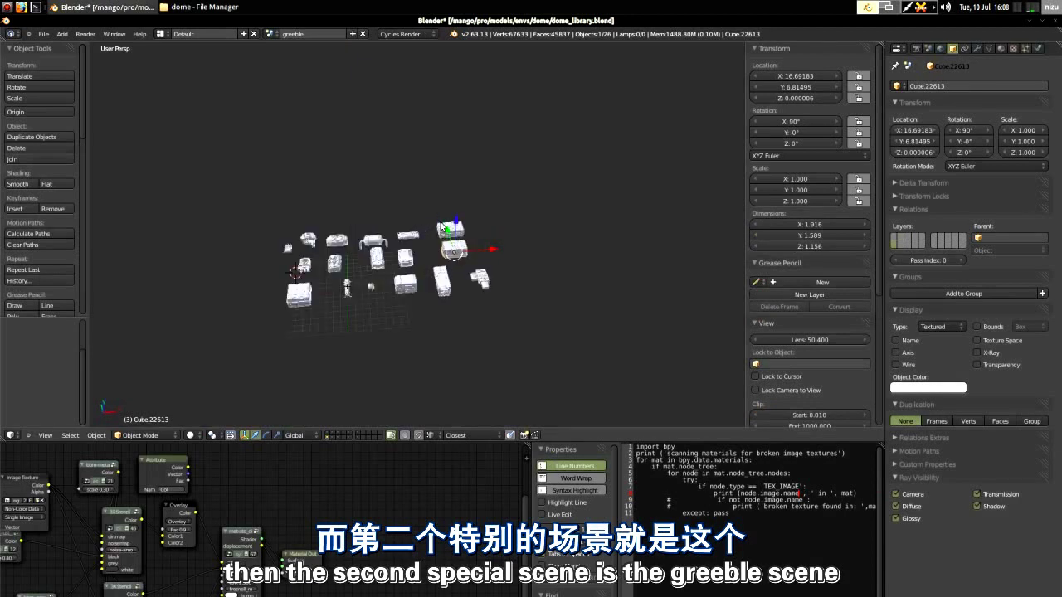
pyautogui.scroll(4, 353, 348)
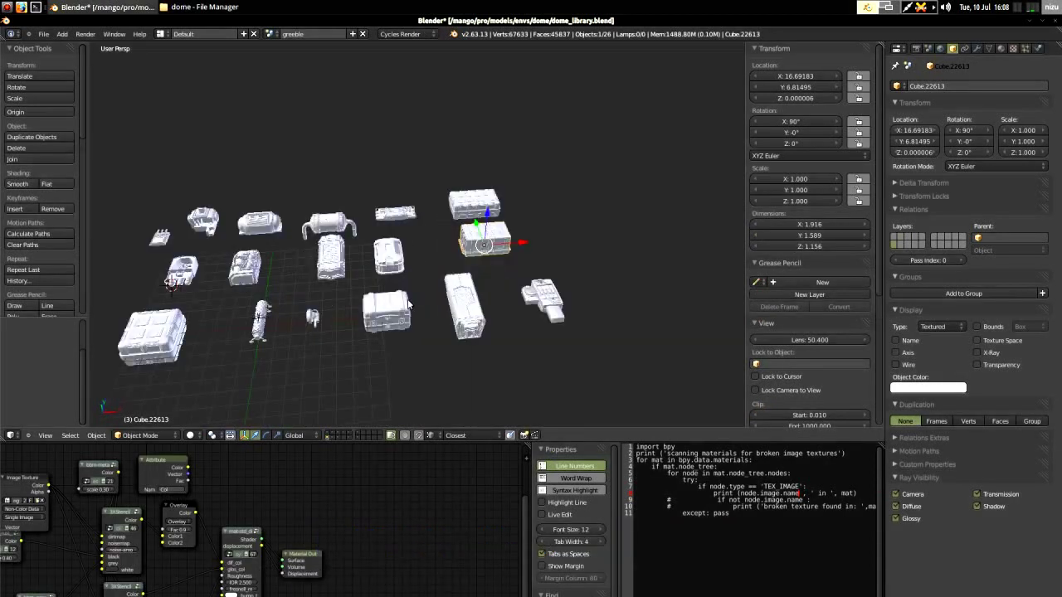
# Step: View the greeble scene's layers where the kit objects are stacked together at the origin
pyautogui.click(360, 436)
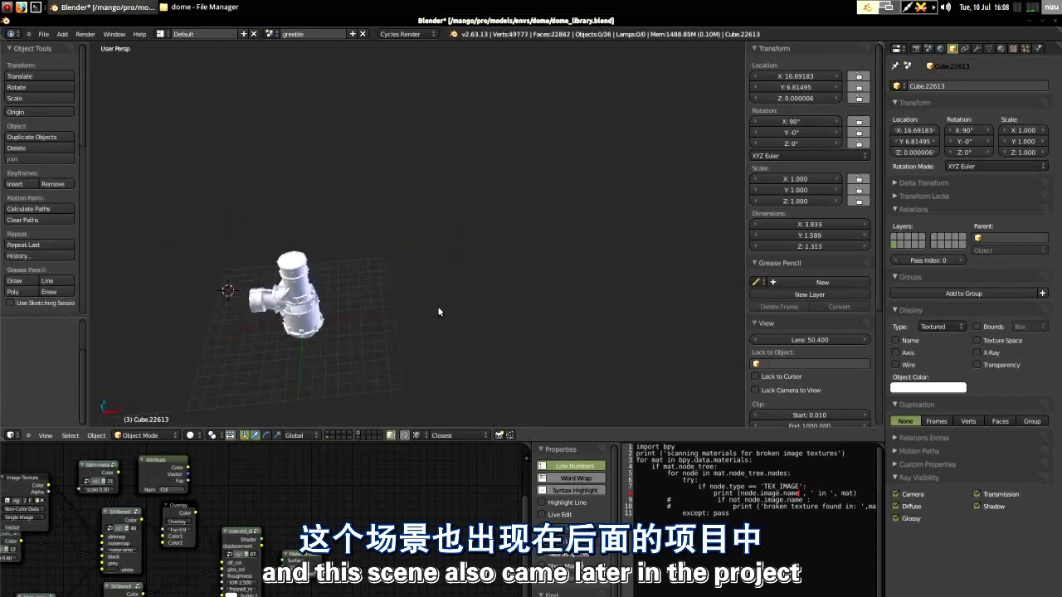
pyautogui.scroll(2, 386, 301)
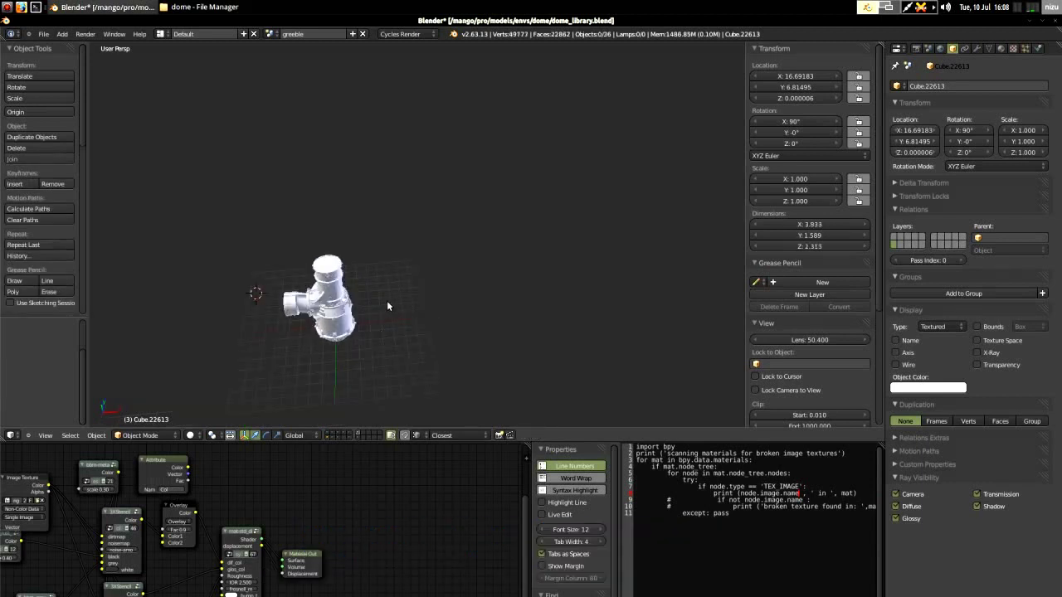
pyautogui.click(329, 436)
# Step: Show the layer with the laid-out crates and boxes in Rendered viewport shading and inspect their materials up close
pyautogui.click(190, 436)
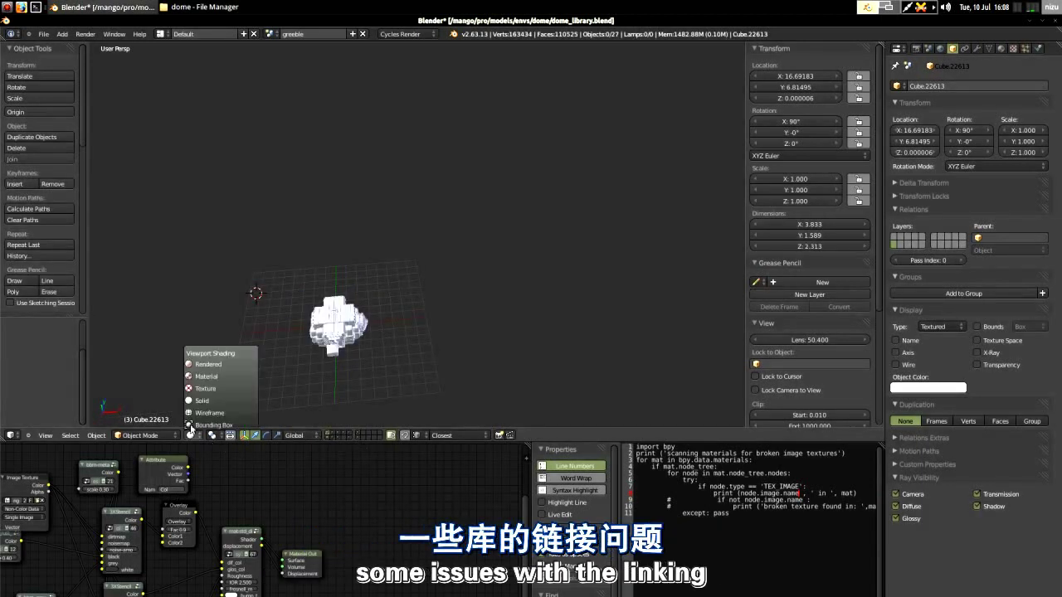
pyautogui.click(332, 437)
pyautogui.click(191, 435)
pyautogui.click(205, 365)
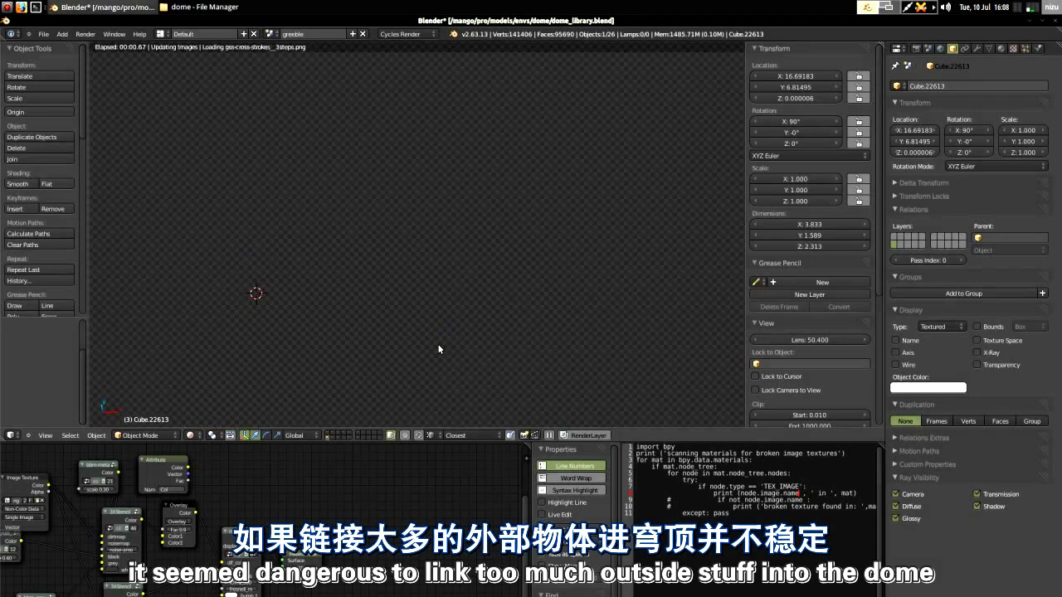
pyautogui.moveTo(434, 362); pyautogui.dragTo(351, 336, button='middle')
pyautogui.scroll(1, 380, 300)
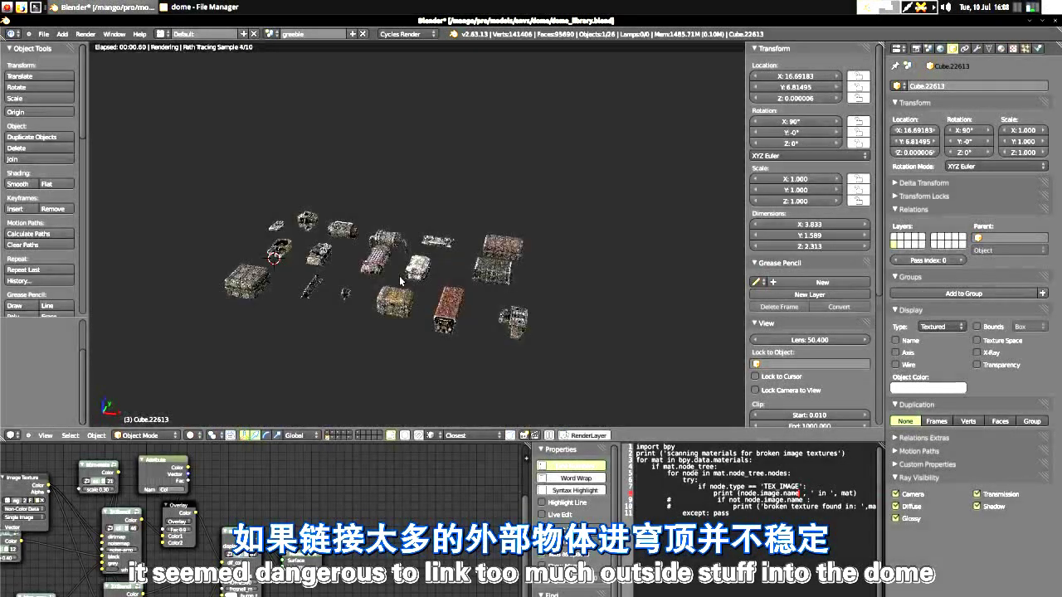
pyautogui.scroll(-3, 400, 280)
pyautogui.scroll(3, 400, 281)
pyautogui.moveTo(400, 280); pyautogui.dragTo(330, 299, button='middle')
pyautogui.scroll(2, 329, 296)
pyautogui.scroll(1, 306, 316)
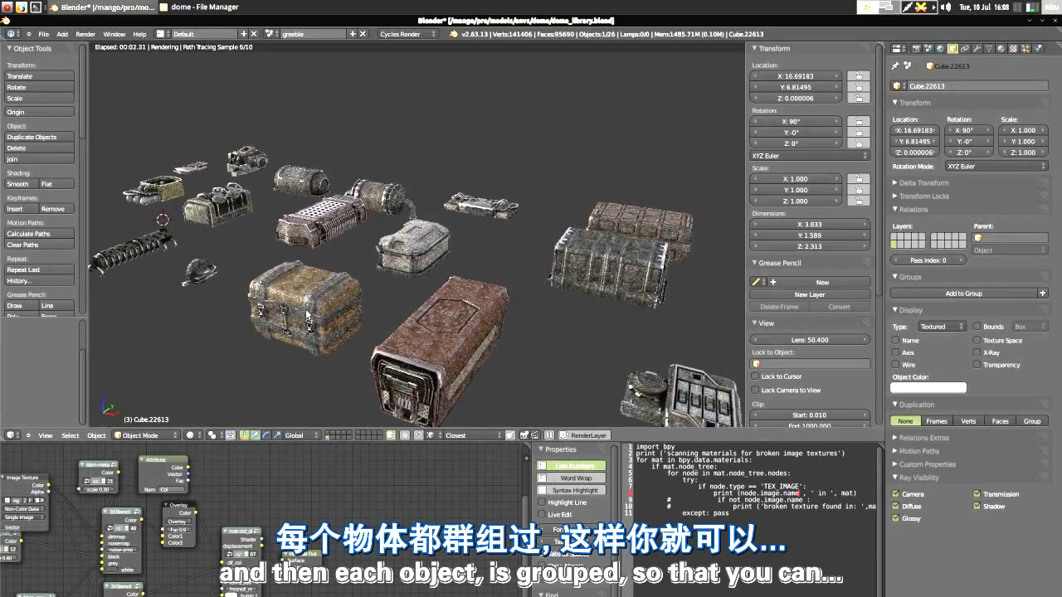
# Step: Display the crates in wireframe, select the Cube.22615 mesh and centre the view on it
pyautogui.press('z')
pyautogui.scroll(-4, 369, 314)
pyautogui.scroll(3, 334, 263)
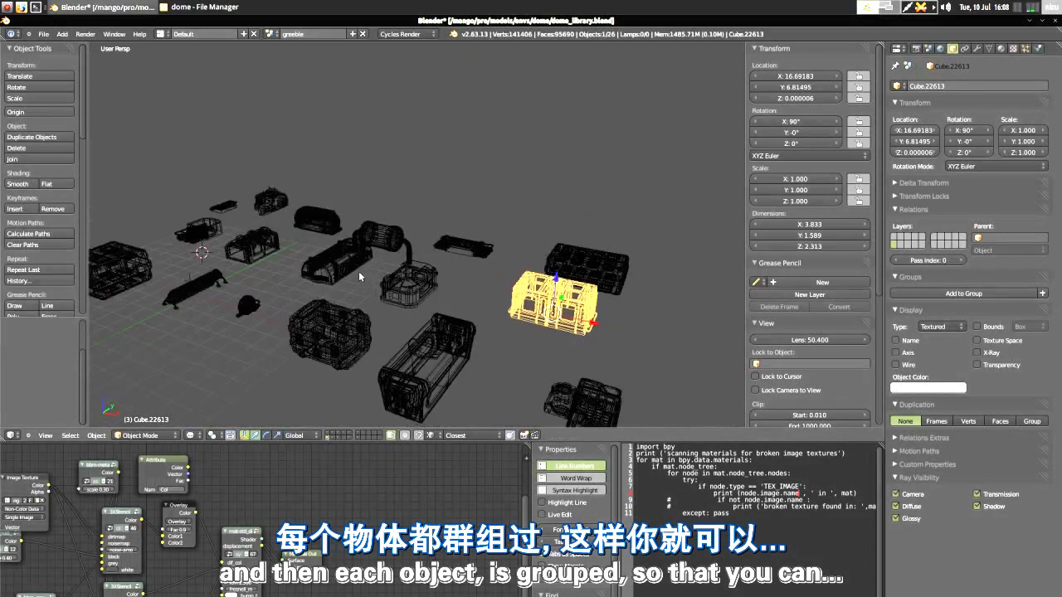
pyautogui.rightClick(324, 263)
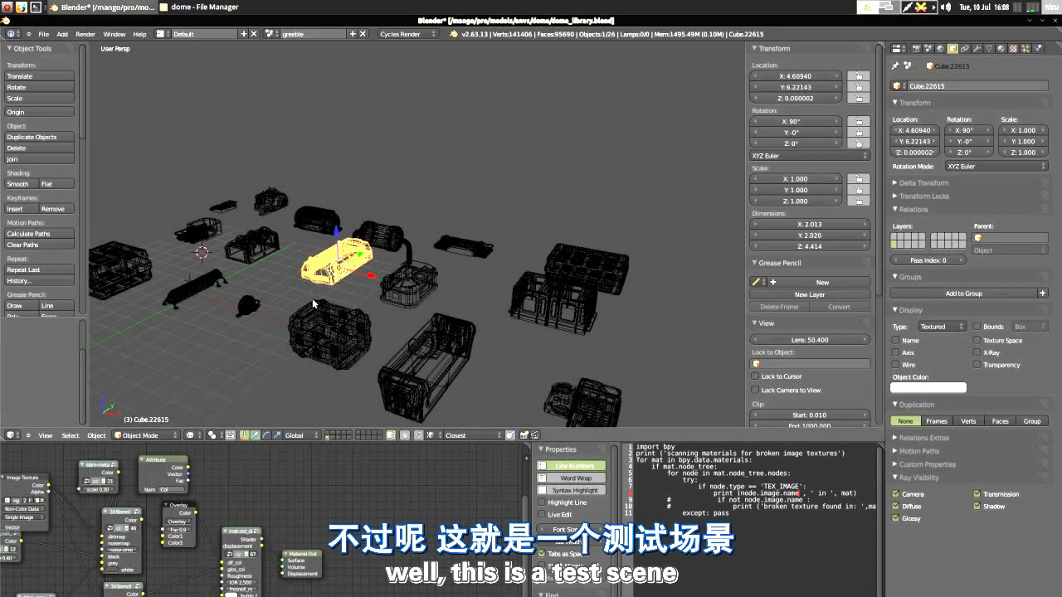
pyautogui.press('KP_Decimal')
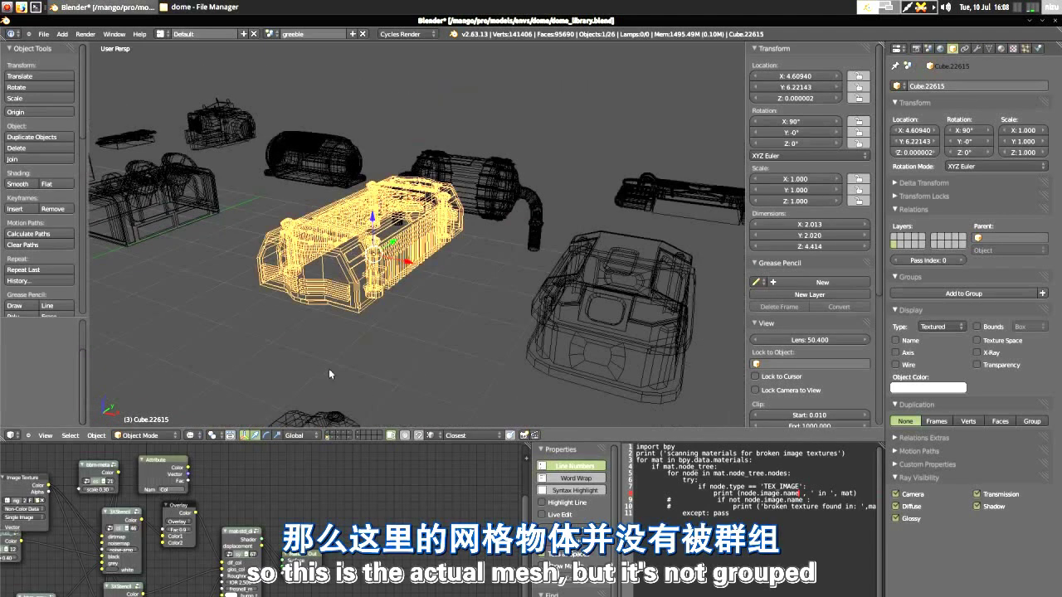
# Step: Show the layer of grouped objects at the origin and select Cube.5232 to check its tgk-box-square-vent group name
pyautogui.click(329, 436)
pyautogui.scroll(6, 395, 374)
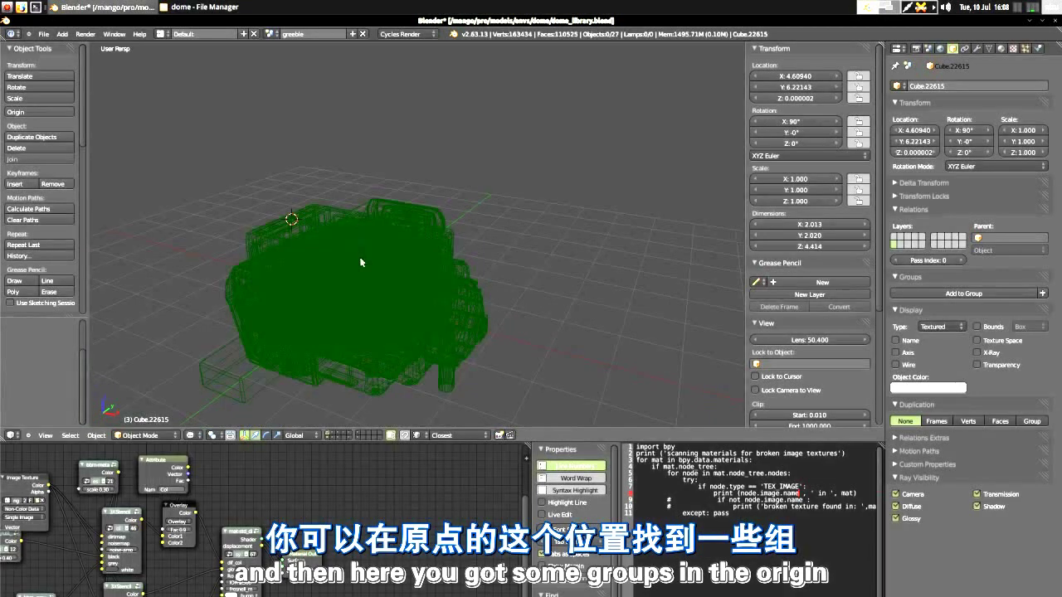
pyautogui.rightClick(359, 260)
pyautogui.rightClick(339, 228)
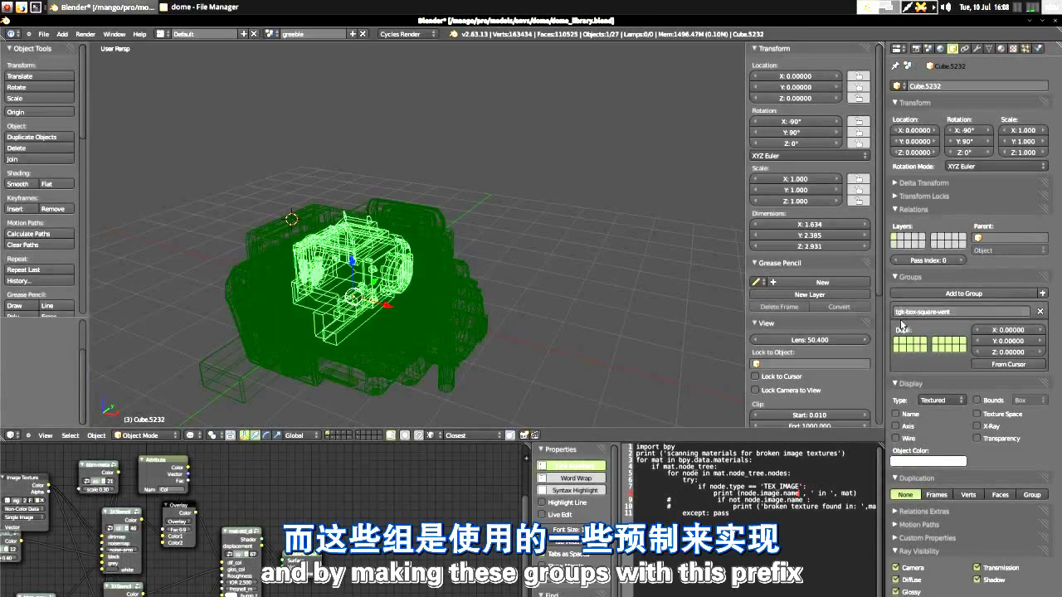
pyautogui.moveTo(415, 289); pyautogui.dragTo(423, 307, button='middle')
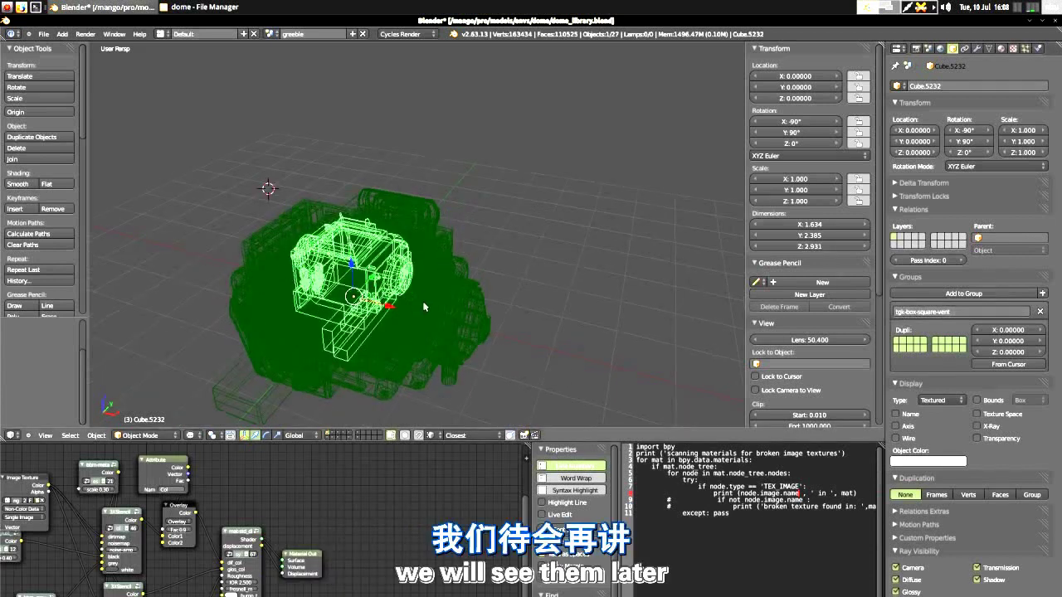
# Step: Switch to the -dome_tech scene and examine the mainframe structure with its revolver greebles from near and far
pyautogui.click(271, 34)
pyautogui.click(298, 94)
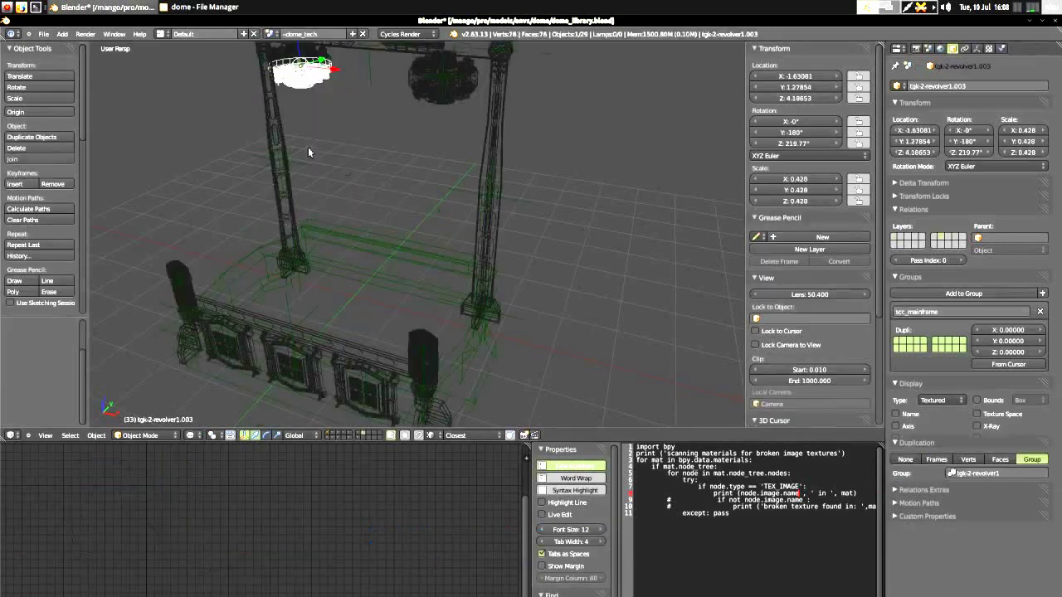
pyautogui.scroll(-6, 383, 274)
pyautogui.scroll(8, 365, 199)
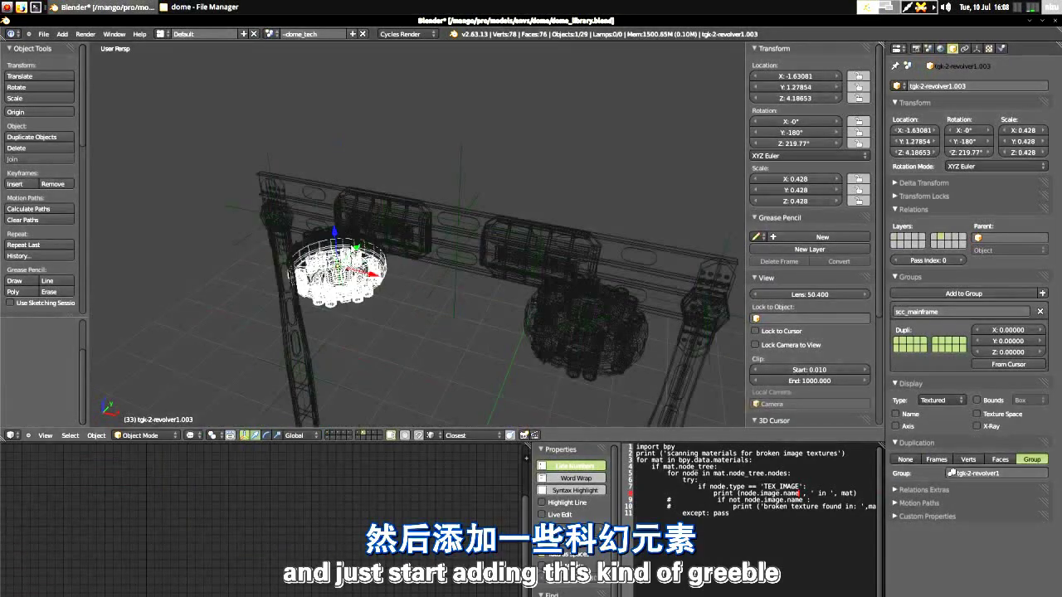
pyautogui.moveTo(360, 296); pyautogui.dragTo(374, 366, button='middle')
pyautogui.scroll(-10, 370, 265)
pyautogui.scroll(2, 375, 331)
pyautogui.scroll(3, 363, 264)
pyautogui.moveTo(337, 240); pyautogui.dragTo(398, 235, button='middle')
# Step: Check the duplication group assigned to the tgk-2-revolver1.002 instance under the crossbeam
pyautogui.click(956, 474)
pyautogui.click(927, 473)
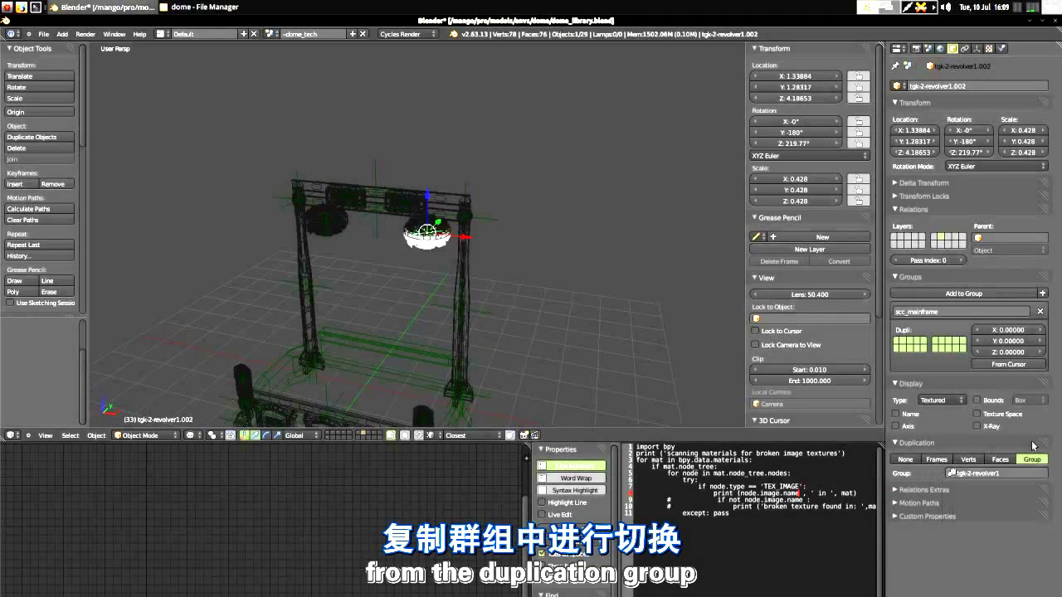
pyautogui.moveTo(452, 336); pyautogui.dragTo(328, 366, button='middle')
pyautogui.scroll(-3, 356, 299)
pyautogui.scroll(2, 358, 357)
pyautogui.scroll(5, 349, 330)
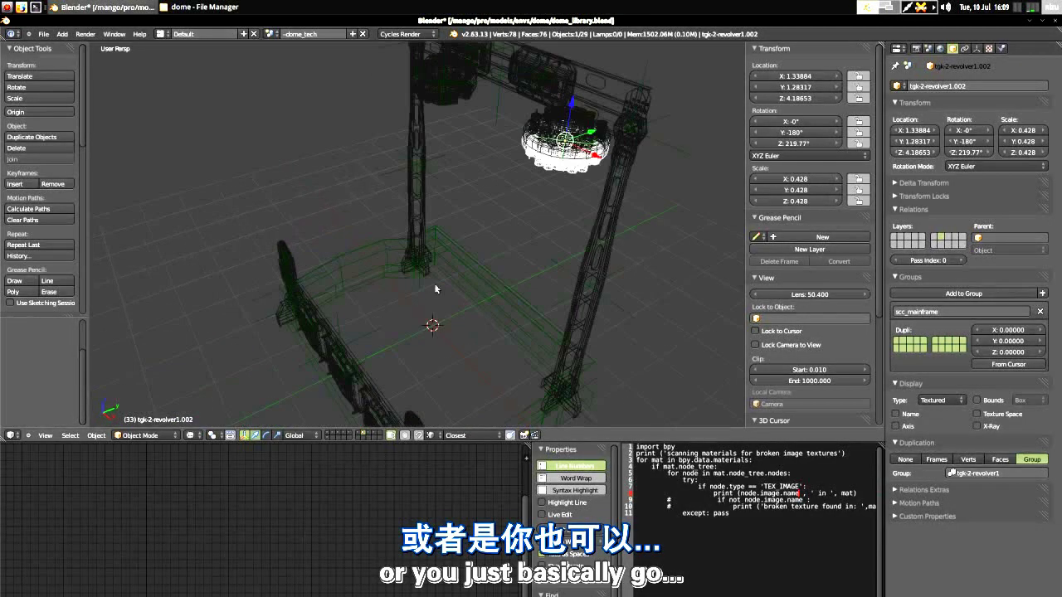
# Step: Add a group instance of tgk-2-hatch-pressure at the 3D cursor, filtering the groups by tgk
pyautogui.hotkey('shift', 'a')
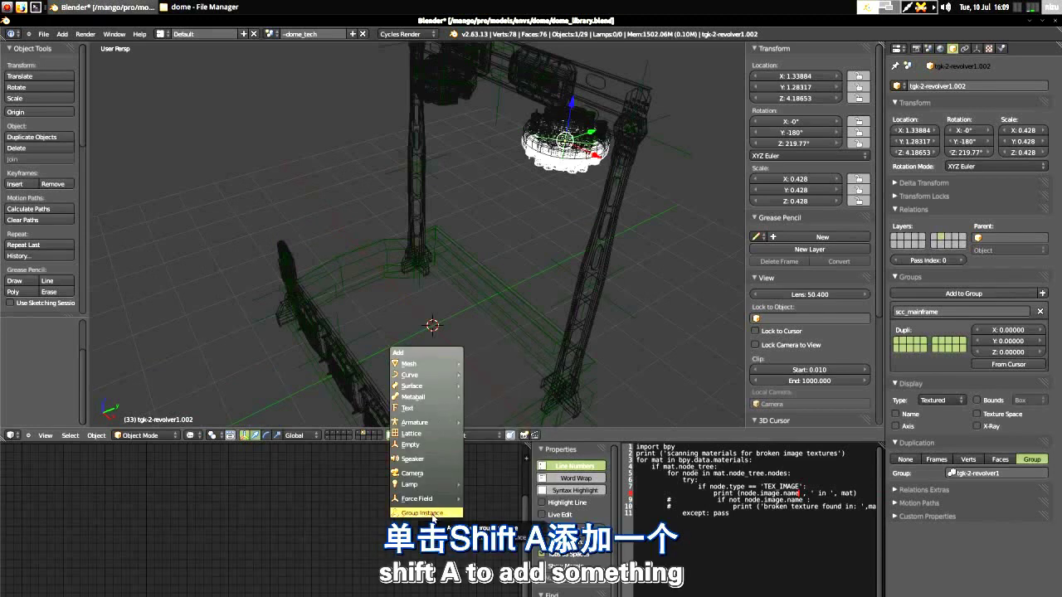
pyautogui.click(433, 513)
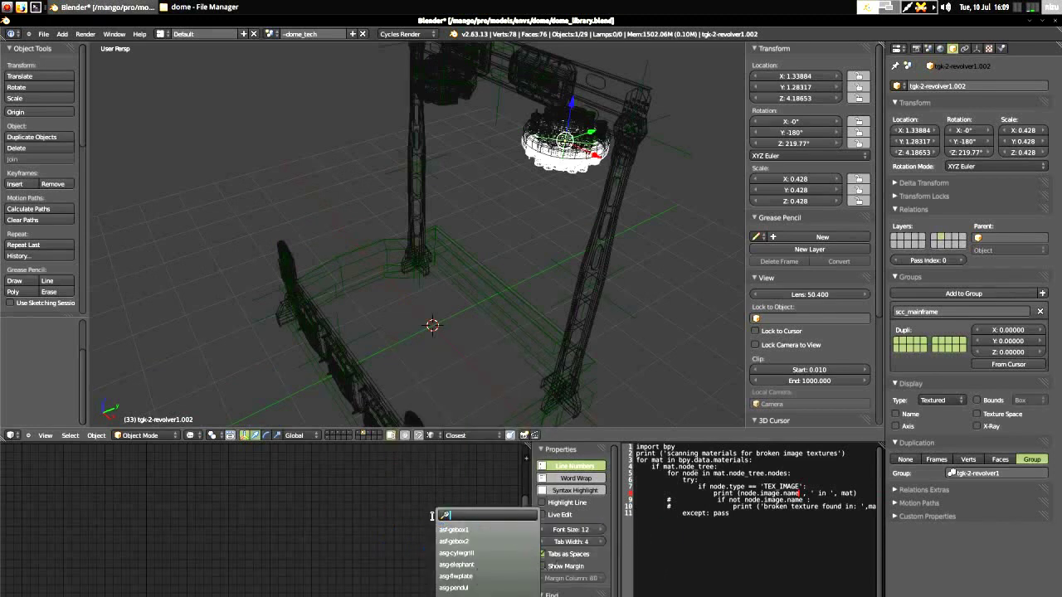
pyautogui.write('tgk')
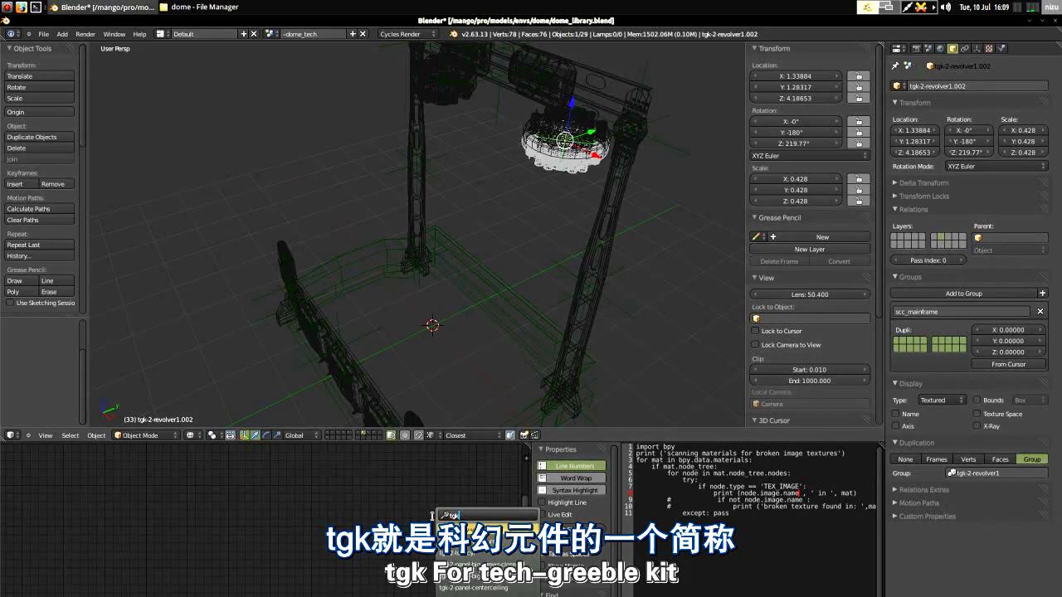
pyautogui.press('Return')
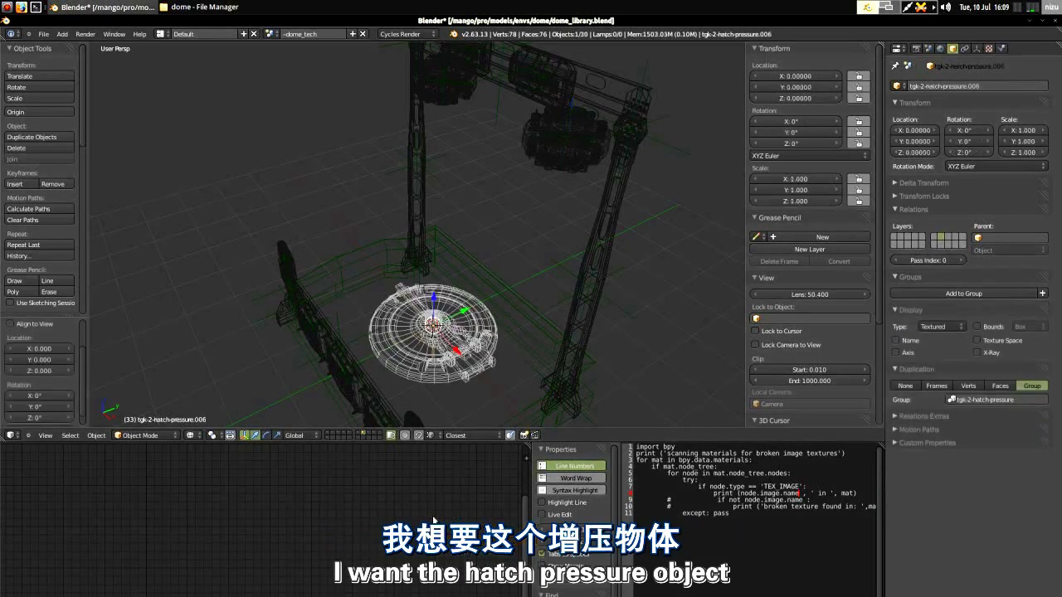
# Step: Show the mainframe in solid shading, try raising the hatch instance above the platform, and delete that instance
pyautogui.press('z')
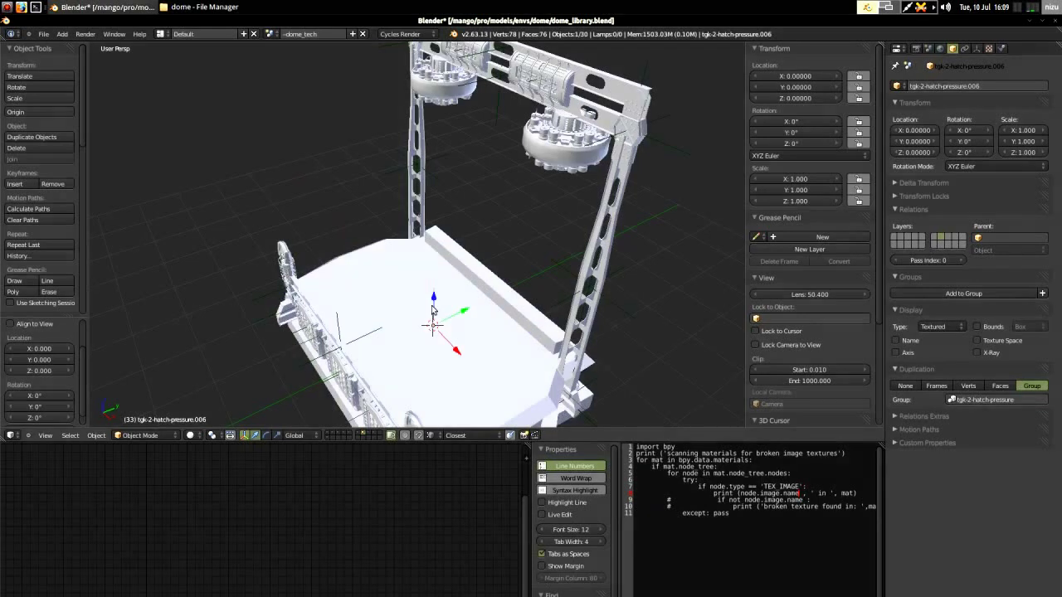
pyautogui.moveTo(432, 308); pyautogui.dragTo(437, 282)
pyautogui.moveTo(430, 313)
pyautogui.mouseDown(button='middle')
pyautogui.moveTo(412, 348)
pyautogui.moveTo(529, 324)
pyautogui.moveTo(464, 336)
pyautogui.moveTo(430, 372)
pyautogui.mouseUp(button='middle')
pyautogui.press('x')
pyautogui.click(514, 310)
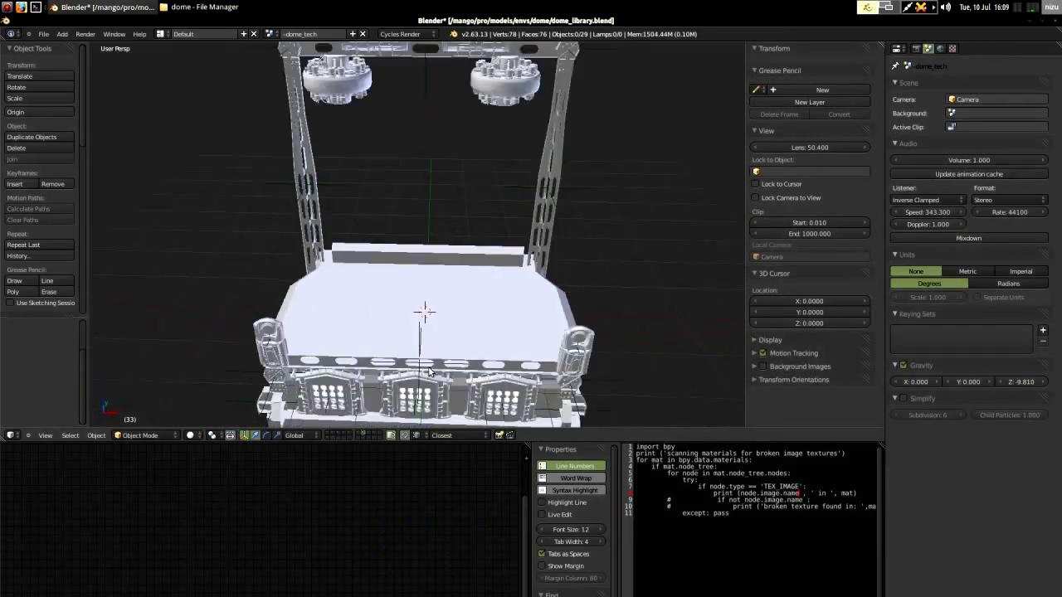
# Step: Switch back to the greeble scene and view the layer with the laid-out crates as a whole
pyautogui.click(270, 34)
pyautogui.scroll(-3, 314, 137)
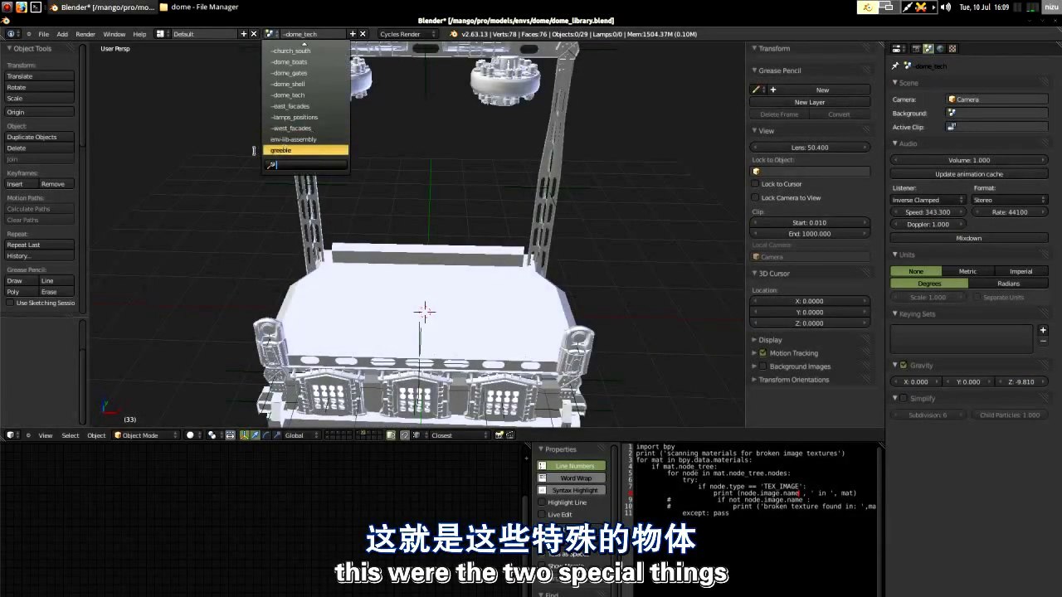
pyautogui.click(308, 151)
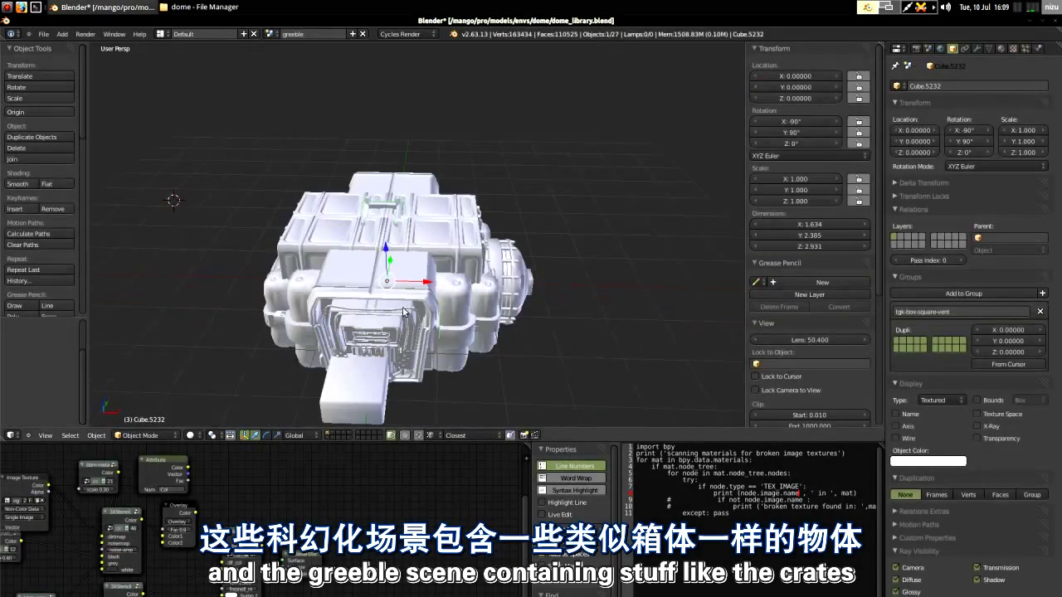
pyautogui.click(326, 438)
pyautogui.moveTo(435, 297); pyautogui.dragTo(386, 292, button='middle')
pyautogui.scroll(-2, 386, 292)
pyautogui.scroll(-3, 395, 128)
pyautogui.keyDown('shift'); pyautogui.moveTo(540, 270); pyautogui.dragTo(448, 195, button='middle'); pyautogui.keyUp('shift')
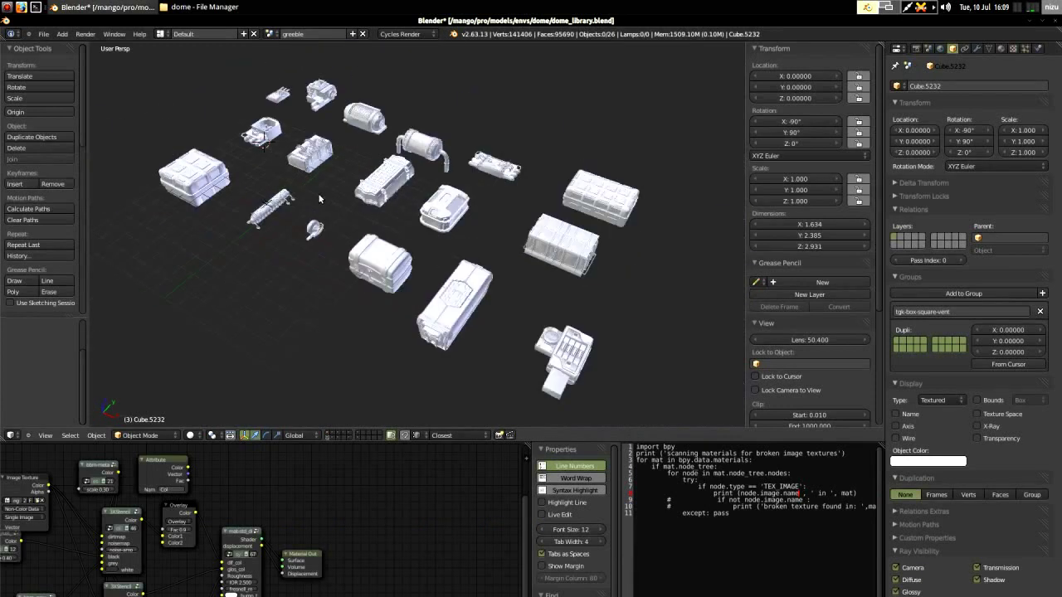
# Step: View the greeble layers with the hatch and panel kit and the Amsterdam School sci-fi kit, and select sfasg-burner.001
pyautogui.click(332, 434)
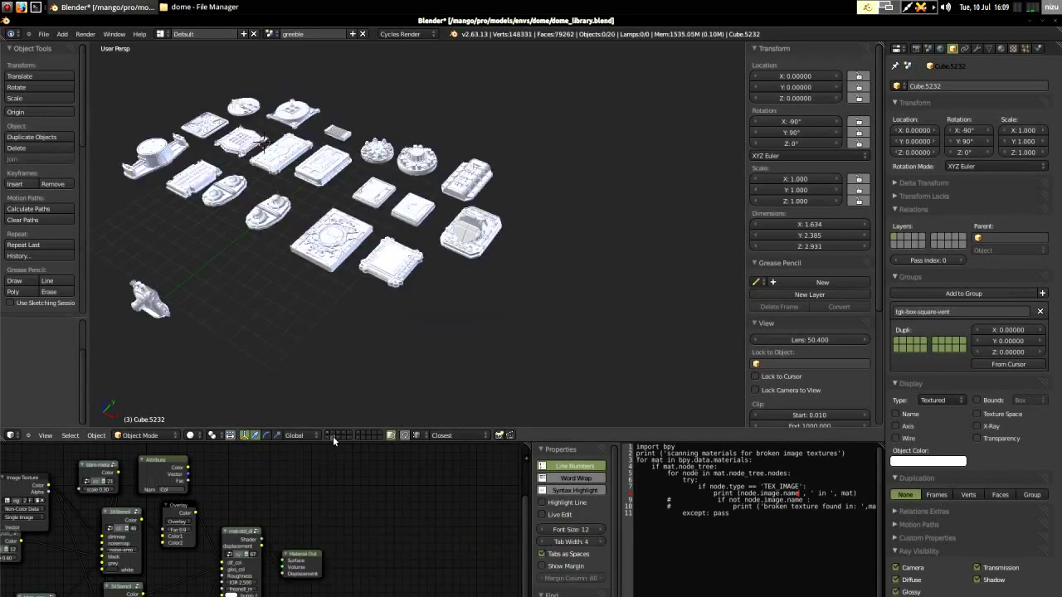
pyautogui.click(338, 435)
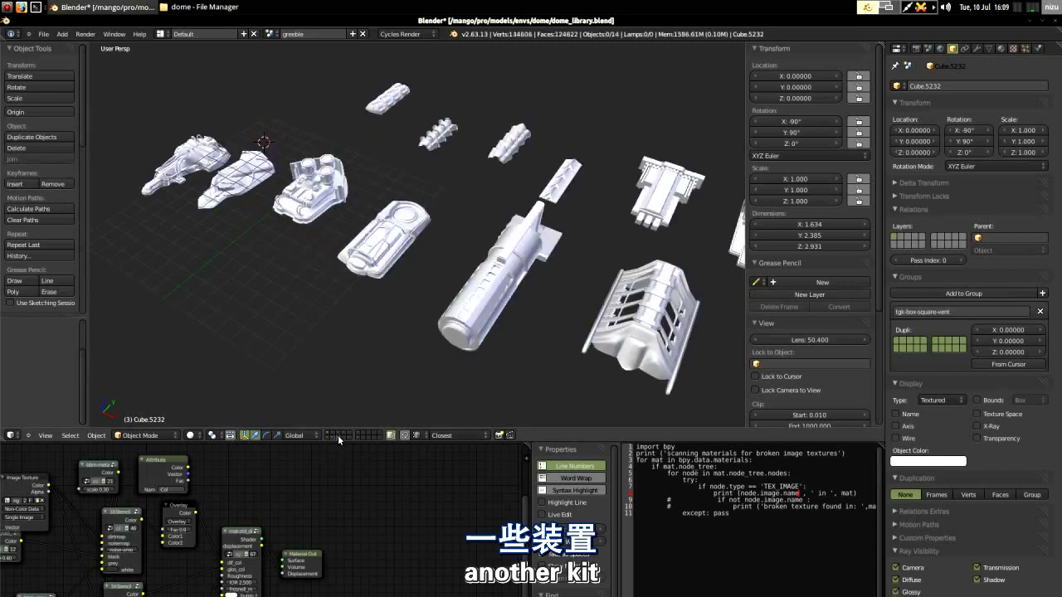
pyautogui.scroll(1, 455, 241)
pyautogui.moveTo(268, 219); pyautogui.dragTo(286, 166, button='middle')
pyautogui.moveTo(287, 214); pyautogui.dragTo(316, 178, button='middle')
pyautogui.scroll(-2, 302, 197)
pyautogui.scroll(4, 268, 228)
pyautogui.moveTo(268, 227); pyautogui.dragTo(393, 345, button='middle')
pyautogui.moveTo(417, 378); pyautogui.dragTo(426, 341, button='middle')
pyautogui.rightClick(512, 343)
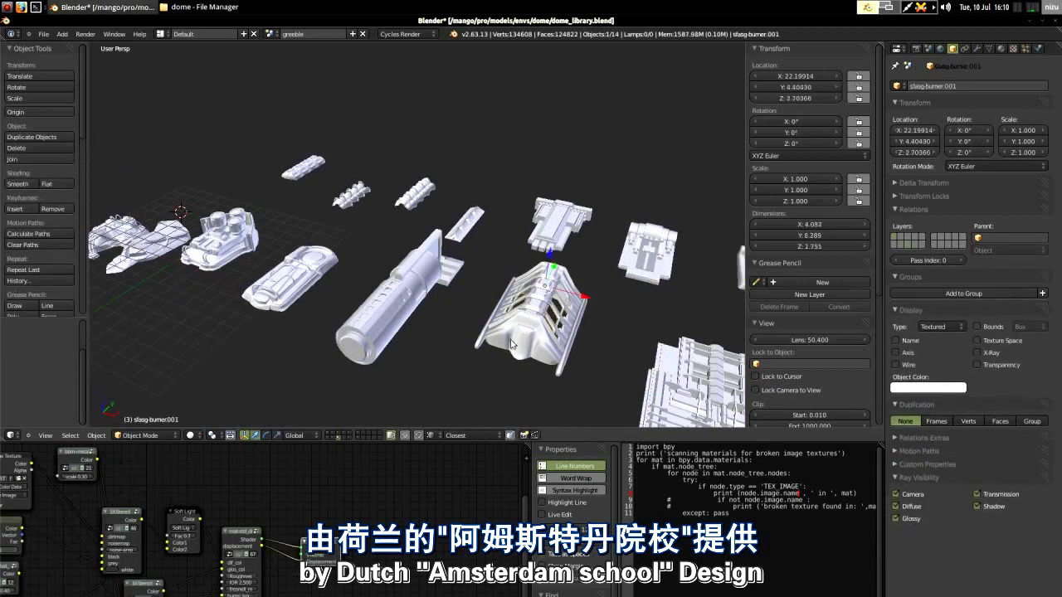
# Step: View the stacked sci-fi kit layer and the street furniture layer, and select the cabinet in the asf-gebox1 group
pyautogui.click(339, 436)
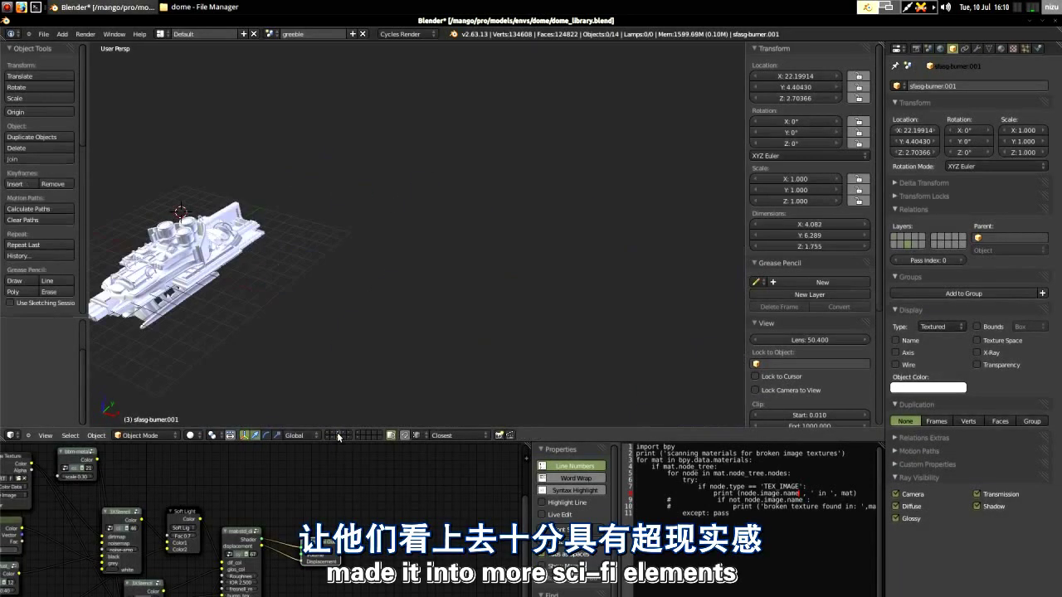
pyautogui.click(346, 434)
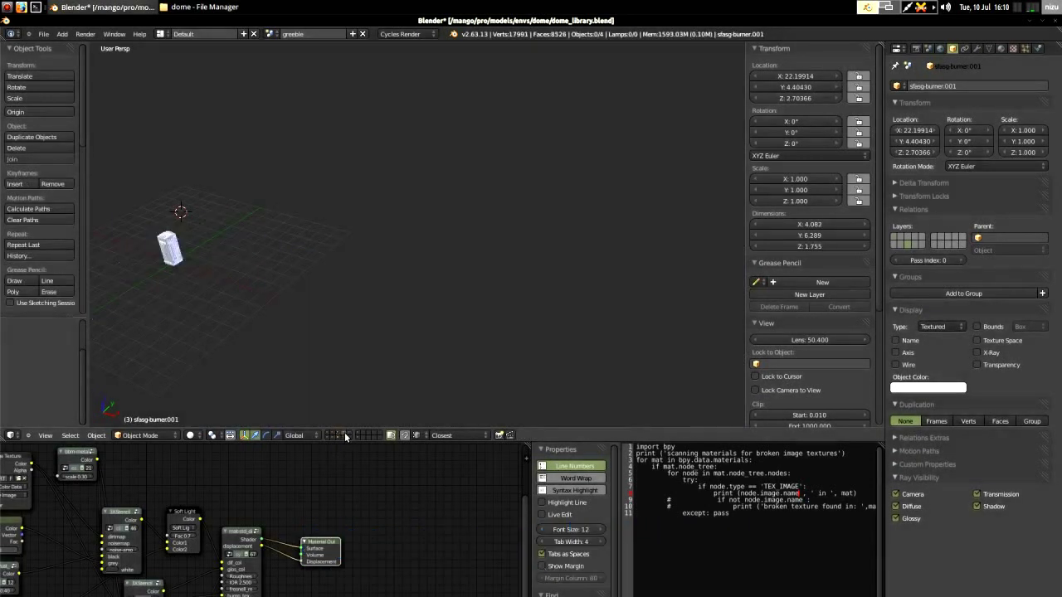
pyautogui.scroll(8, 196, 268)
pyautogui.rightClick(188, 258)
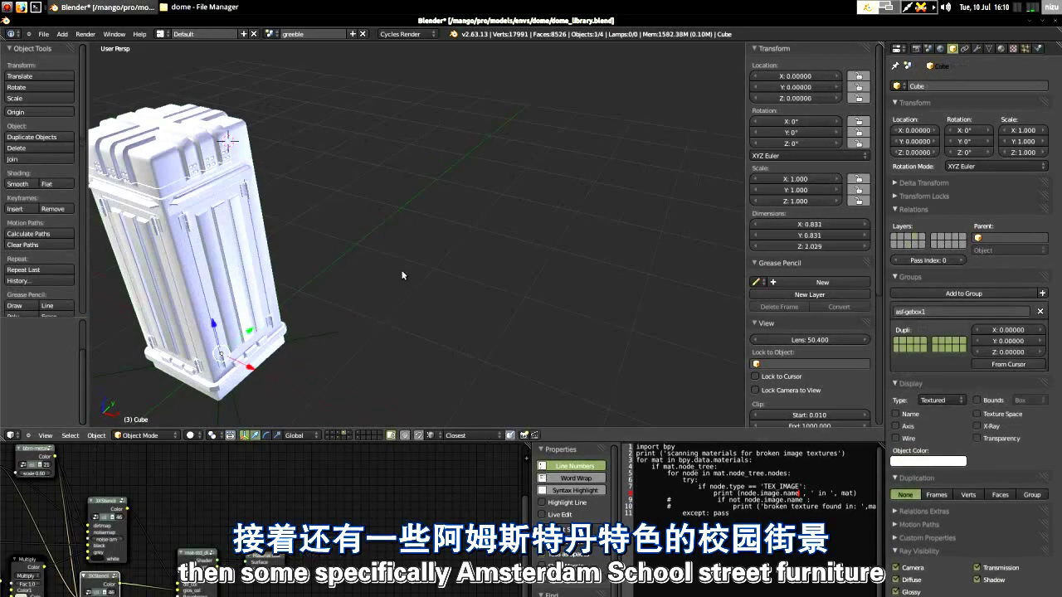
# Step: Try moving the cabinet away from the street furniture post it overlaps
pyautogui.scroll(-2, 424, 259)
pyautogui.press('g')
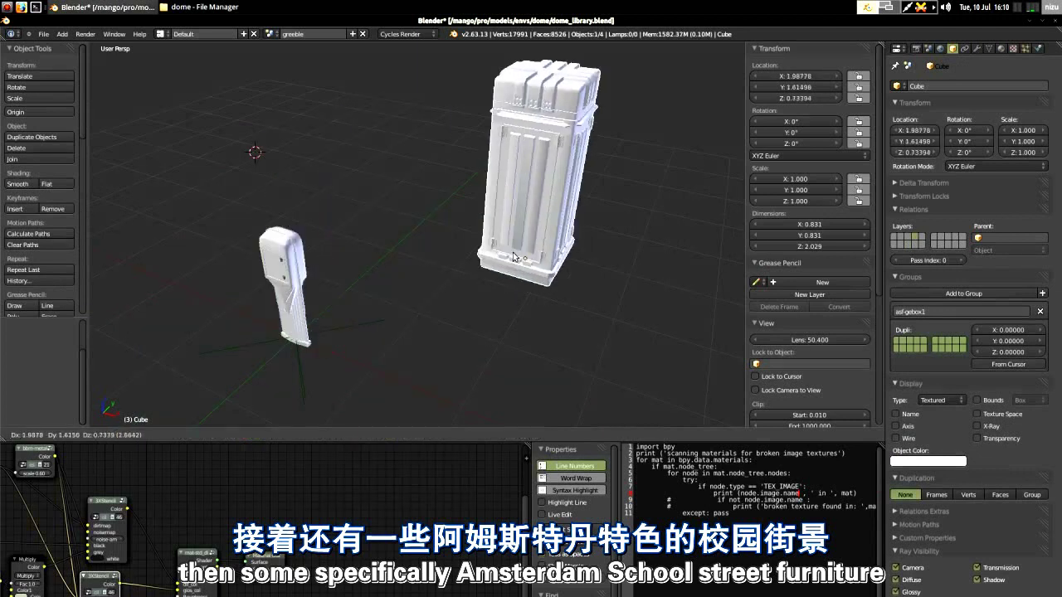
pyautogui.press('Escape')
# Step: View the greeble layer with the cable wall rack, including from a low angle
pyautogui.click(350, 433)
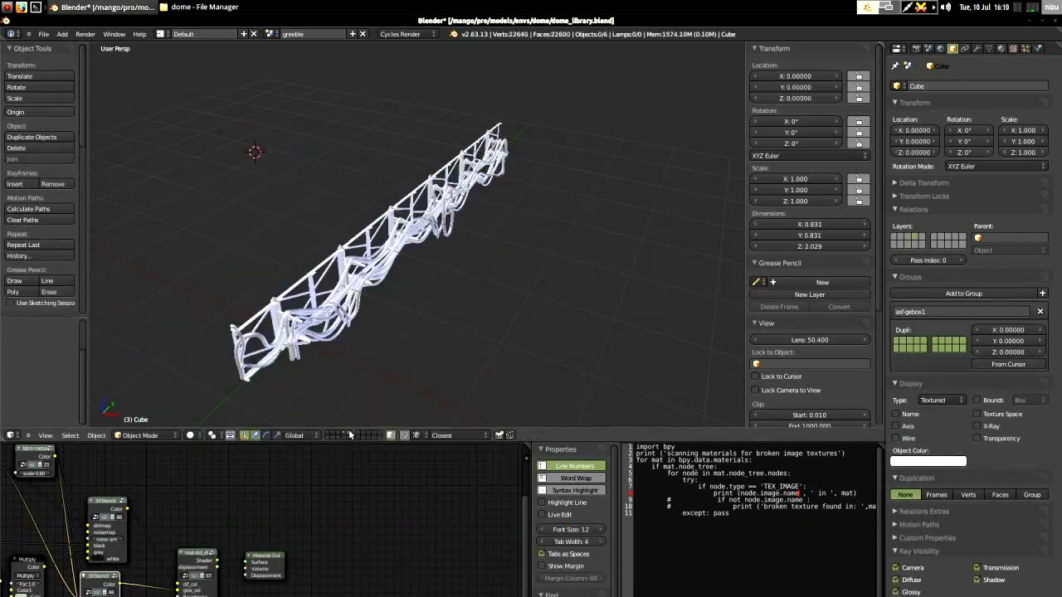
pyautogui.scroll(-3, 415, 274)
pyautogui.moveTo(415, 274); pyautogui.dragTo(340, 390, button='middle')
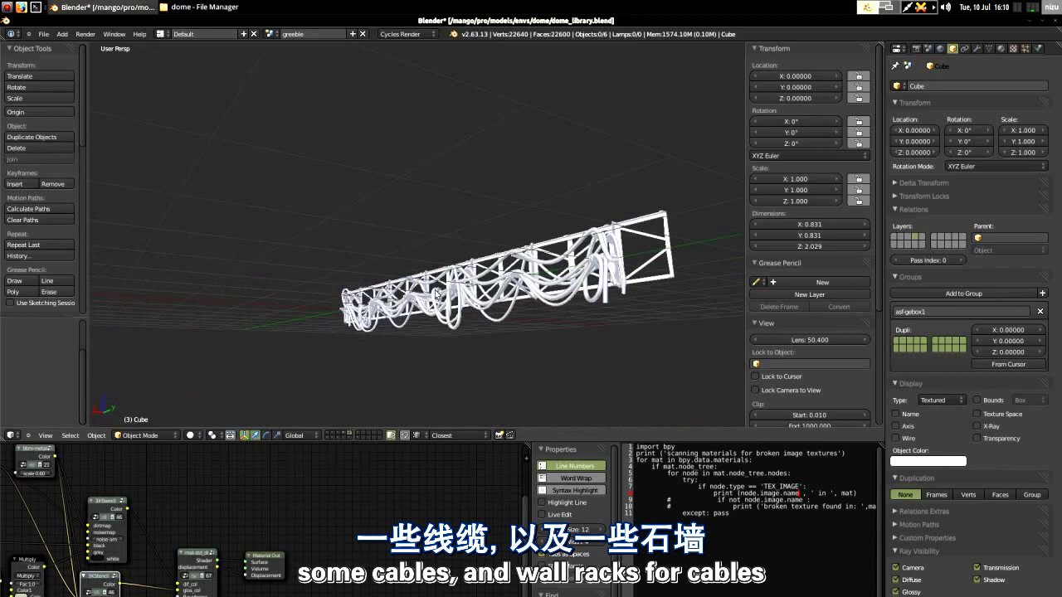
pyautogui.click(348, 432)
pyautogui.click(351, 435)
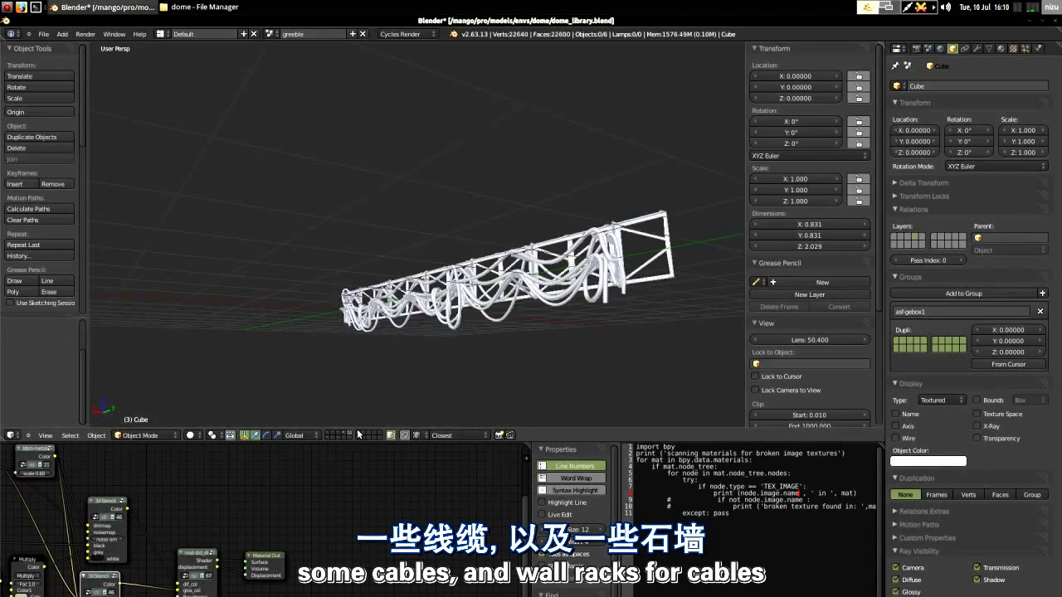
# Step: Show the control centre pipe kit layer and select the large pipe adapter in the pgk-adapt-radius15 group
pyautogui.click(357, 436)
pyautogui.moveTo(358, 436); pyautogui.dragTo(431, 366, button='middle')
pyautogui.rightClick(387, 230)
pyautogui.scroll(-3, 432, 362)
pyautogui.scroll(3, 381, 270)
pyautogui.scroll(-3, 349, 290)
pyautogui.scroll(3, 399, 372)
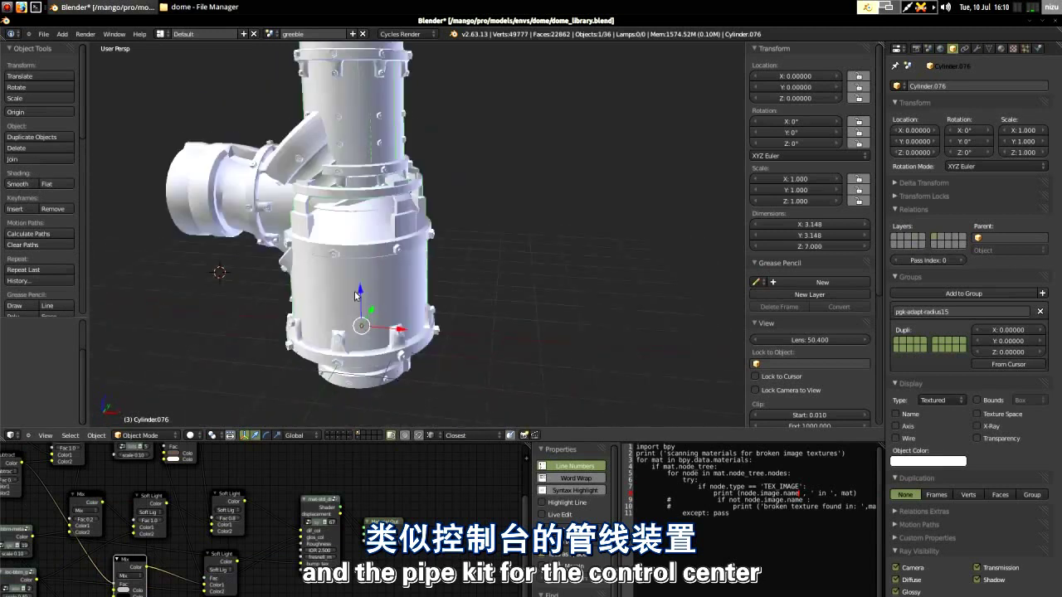
# Step: Try moving the selected adapter and the pgk-turn90wide pipe bend out of the stacked pipe kit
pyautogui.press('g')
pyautogui.rightClick(570, 250)
pyautogui.scroll(-2, 471, 294)
pyautogui.rightClick(274, 205)
pyautogui.press('g')
pyautogui.rightClick(147, 180)
pyautogui.moveTo(362, 264); pyautogui.dragTo(294, 267, button='middle')
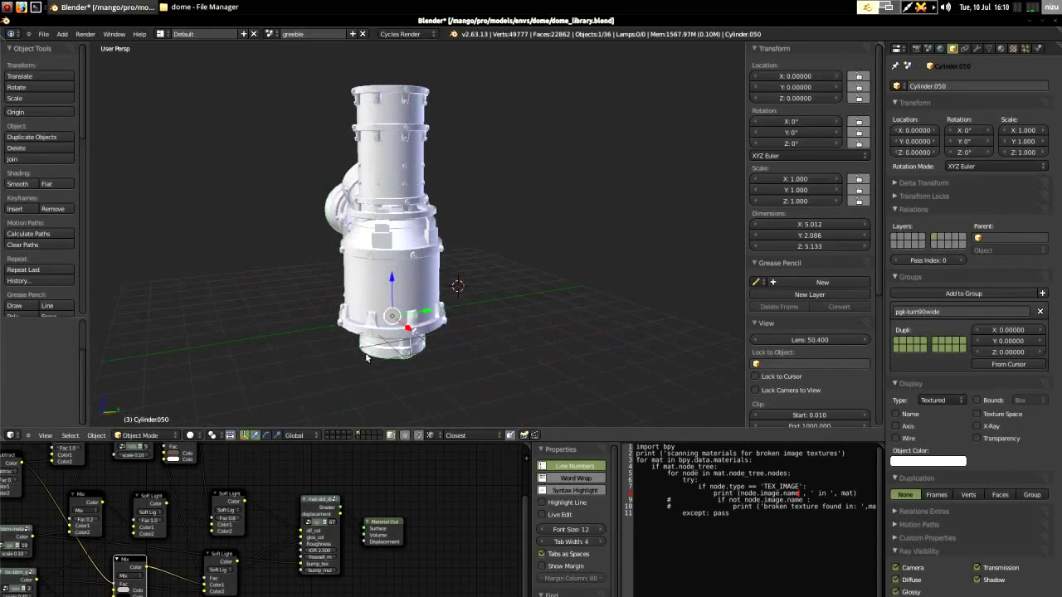
pyautogui.moveTo(361, 267); pyautogui.dragTo(407, 298, button='middle')
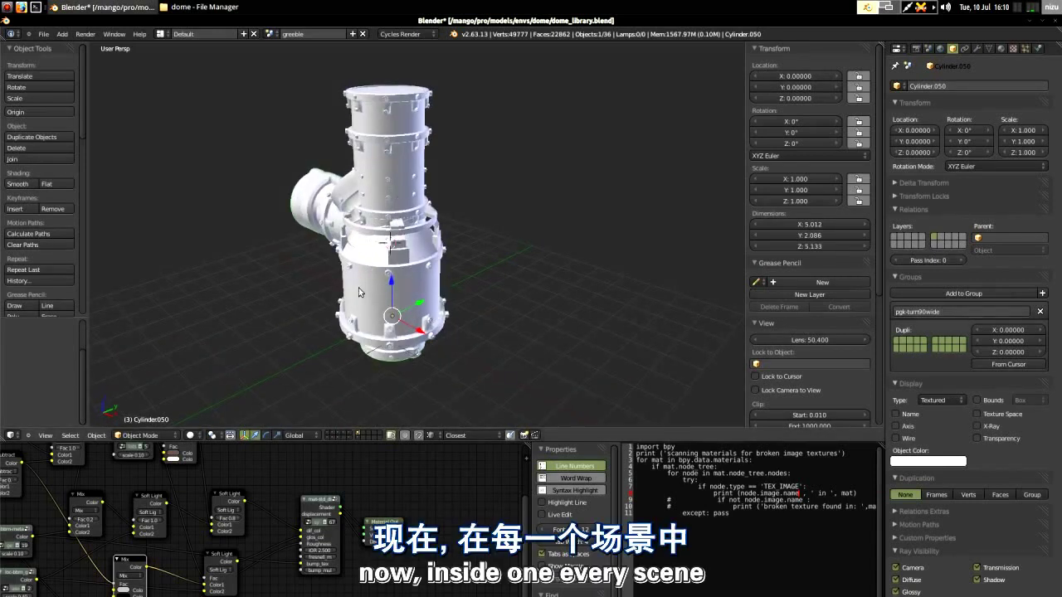
# Step: Show the first upper greeble layer with the stacked crates and select the crate in the tgk-crate-reinf-flycase group
pyautogui.click(278, 322)
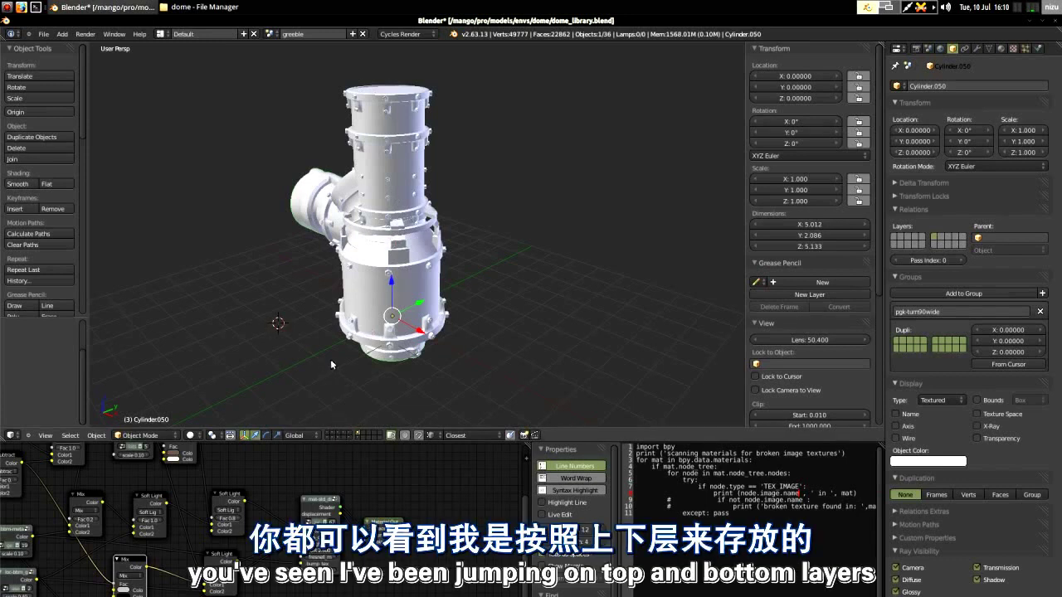
pyautogui.click(327, 439)
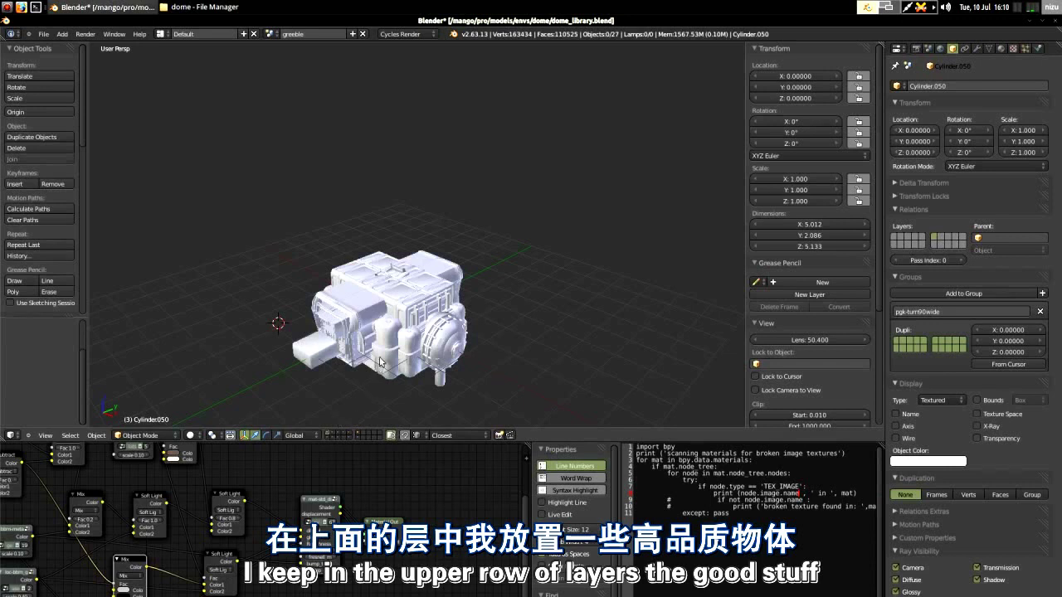
pyautogui.rightClick(409, 311)
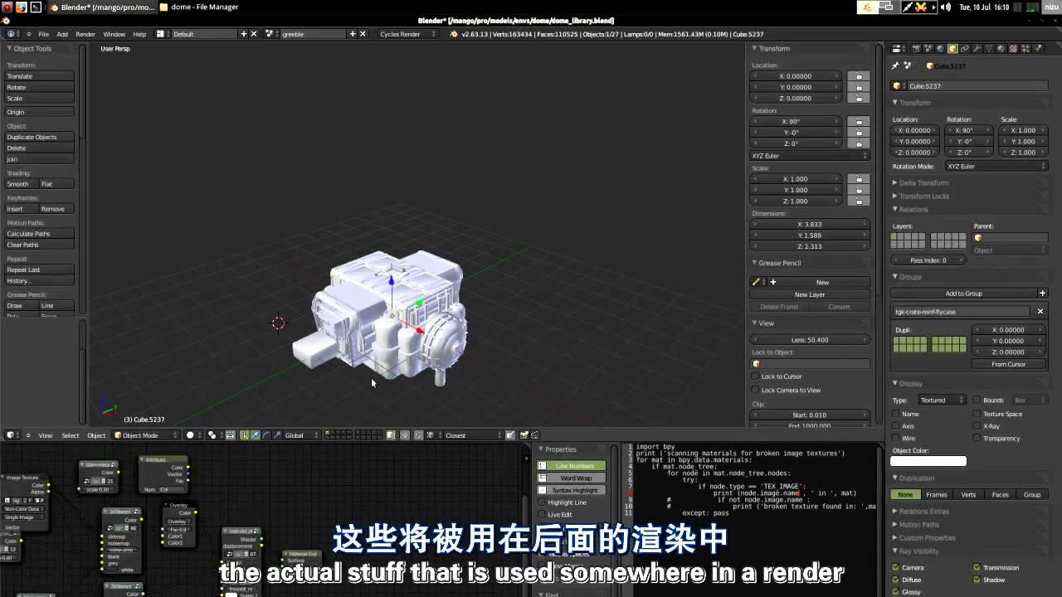
# Step: Show the lower layer with the laid-out crate instances, select the ribbed crate Cube.22615 and examine it closely
pyautogui.click(327, 438)
pyautogui.scroll(-3, 433, 295)
pyautogui.scroll(2, 547, 302)
pyautogui.rightClick(539, 292)
pyautogui.moveTo(491, 324); pyautogui.dragTo(513, 177, button='middle')
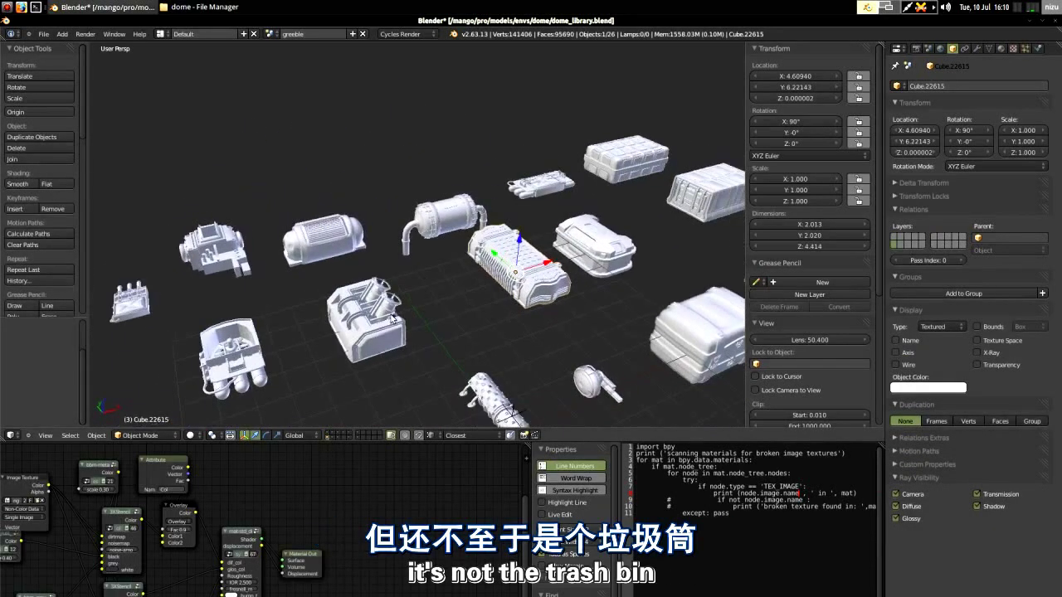
pyautogui.moveTo(430, 333); pyautogui.dragTo(448, 330, button='middle')
pyautogui.keyDown('shift'); pyautogui.moveTo(531, 286); pyautogui.dragTo(449, 305, button='middle'); pyautogui.keyUp('shift')
pyautogui.scroll(1, 449, 304)
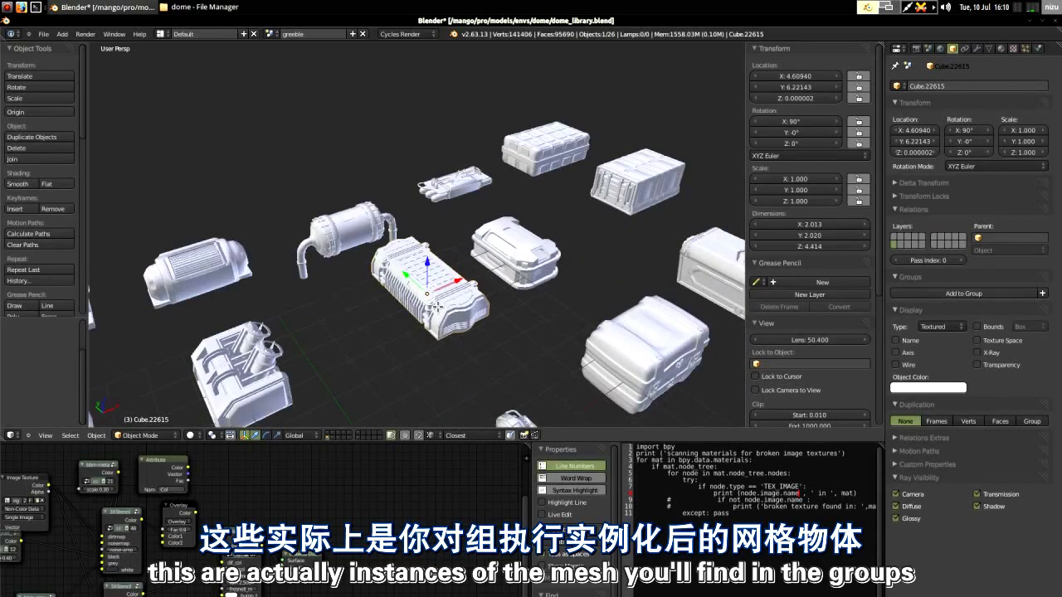
pyautogui.scroll(2, 437, 306)
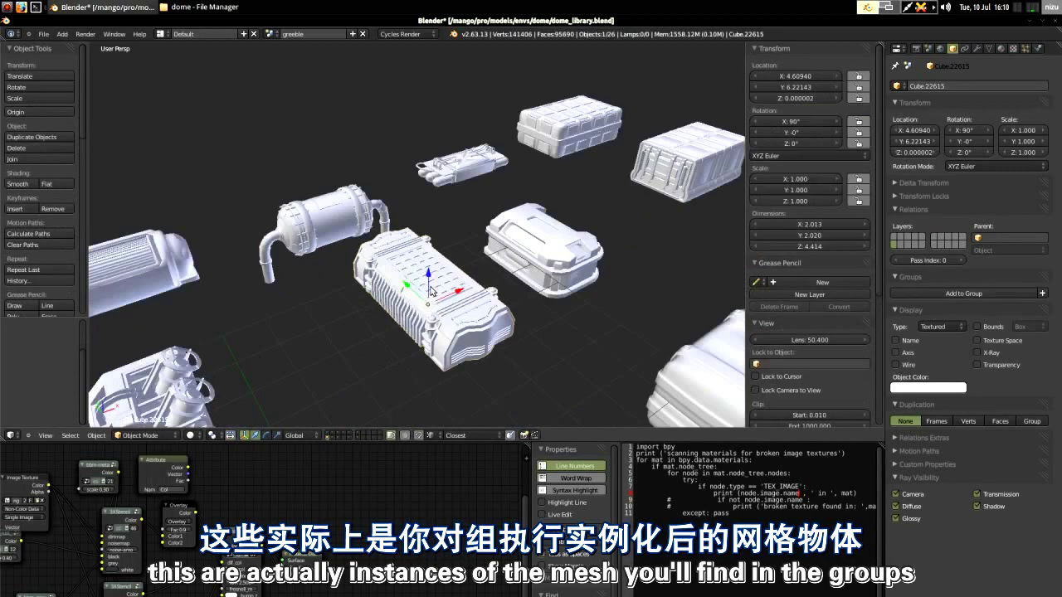
# Step: Compare the upper crate layer with the lower test layer and examine the laid-out instances from another angle
pyautogui.click(329, 433)
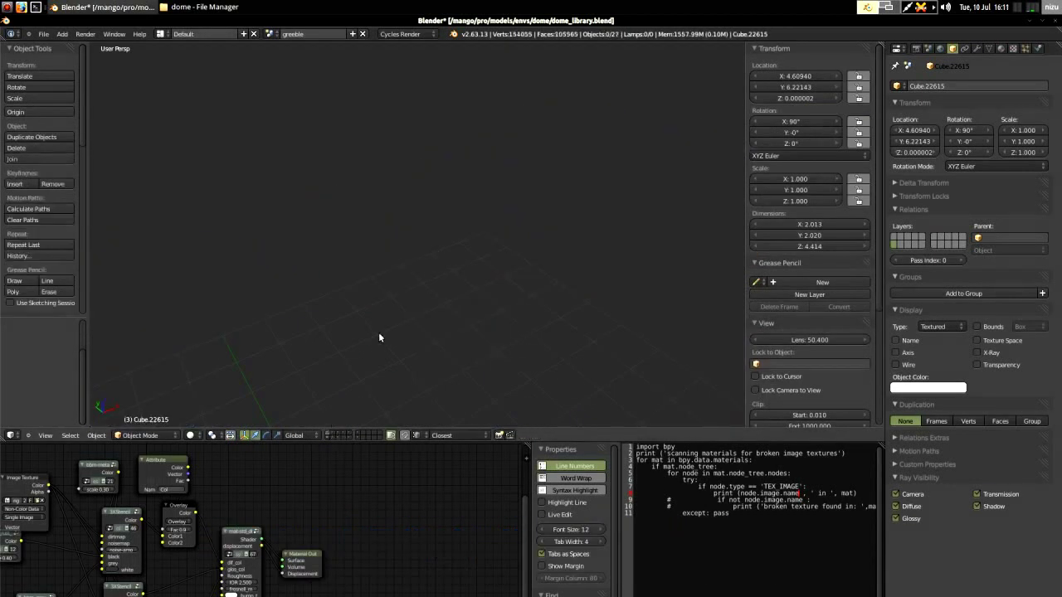
pyautogui.click(328, 439)
pyautogui.scroll(-4, 421, 243)
pyautogui.scroll(3, 438, 322)
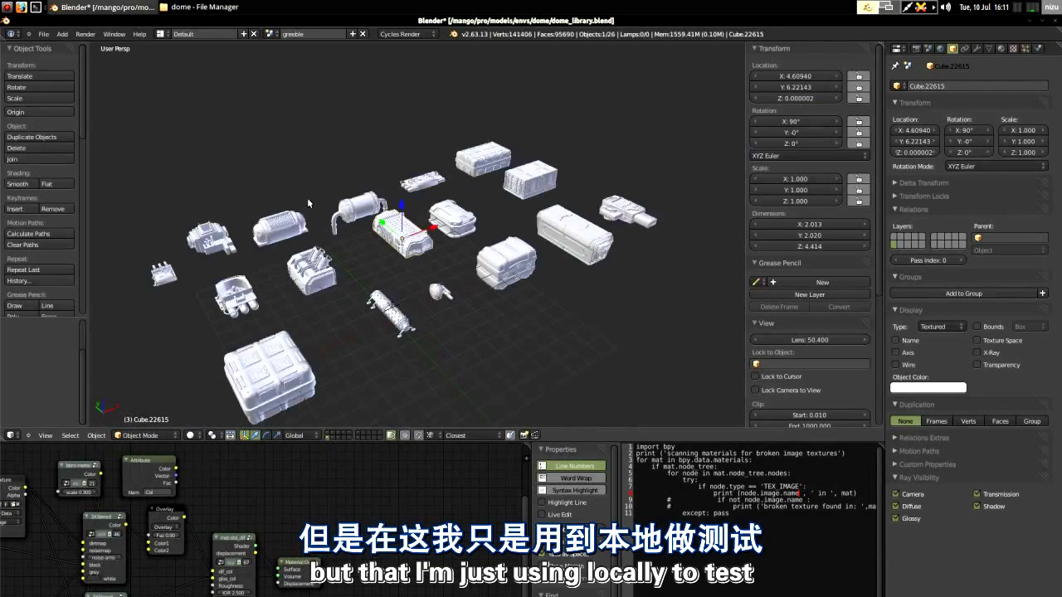
pyautogui.moveTo(458, 316); pyautogui.dragTo(354, 345, button='middle')
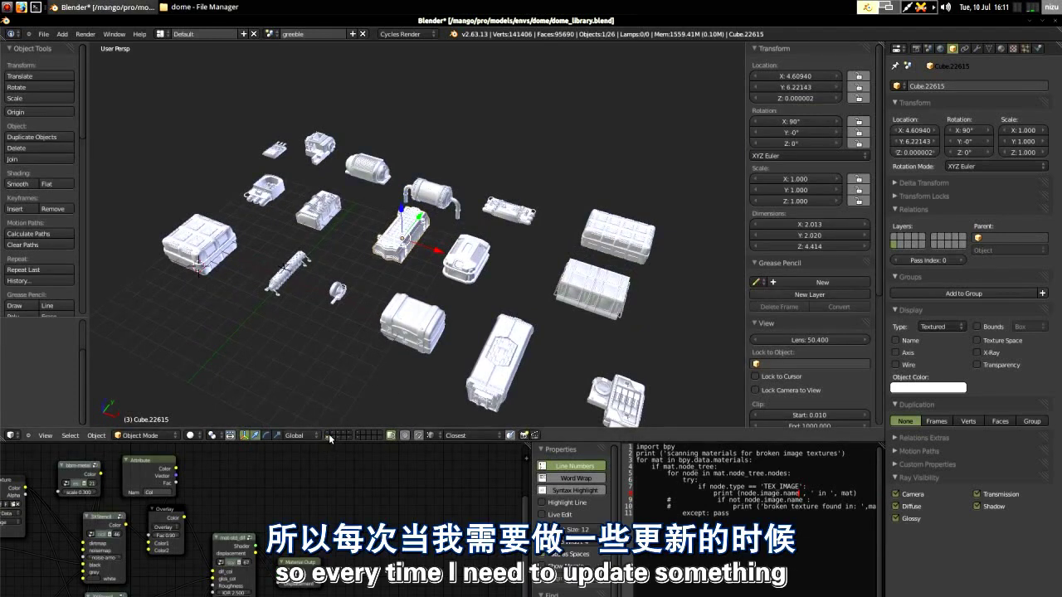
pyautogui.scroll(5, 365, 241)
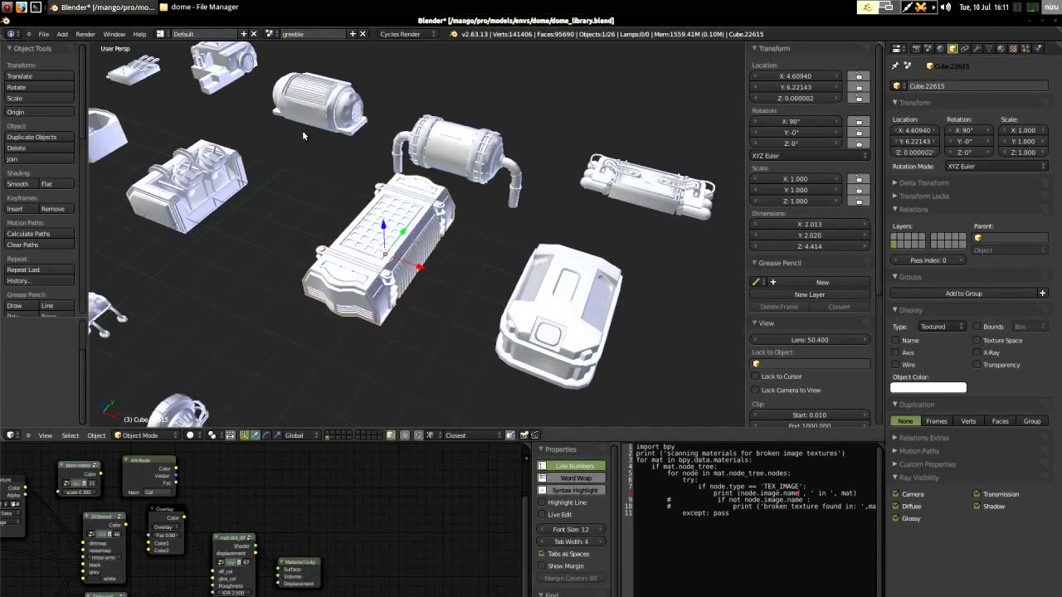
# Step: Return to the upper layer of stacked crates and select the tgk-crate-reinf-flycase crate to show its group
pyautogui.click(330, 435)
pyautogui.scroll(-3, 379, 335)
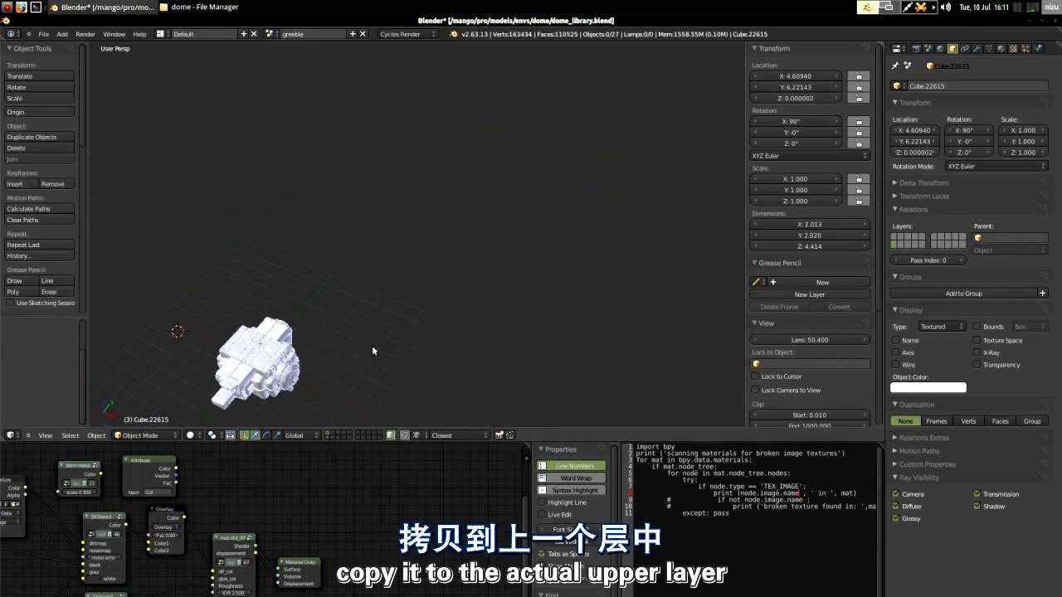
pyautogui.scroll(3, 311, 306)
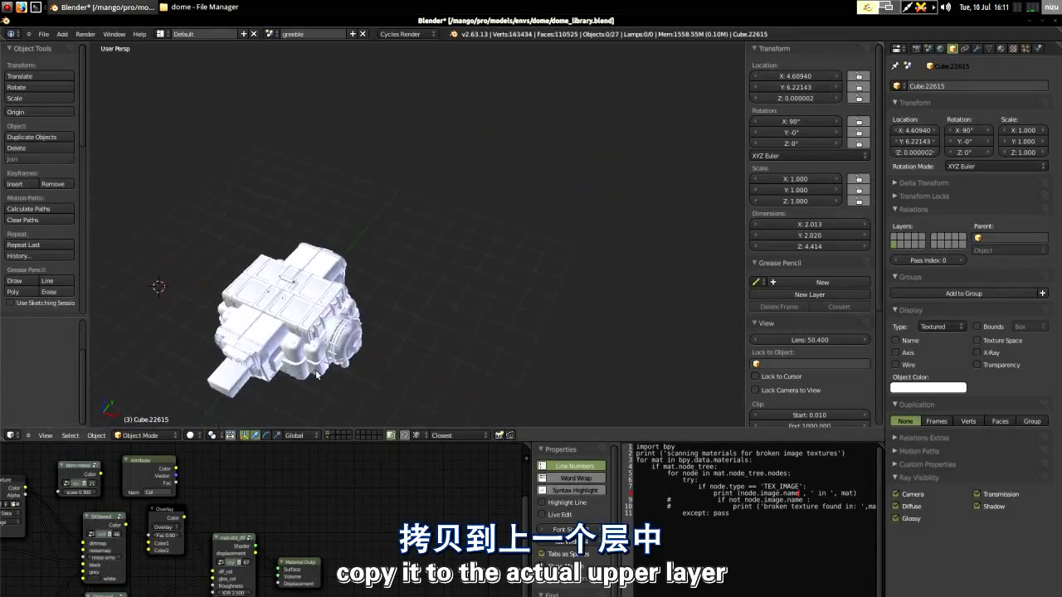
pyautogui.rightClick(311, 305)
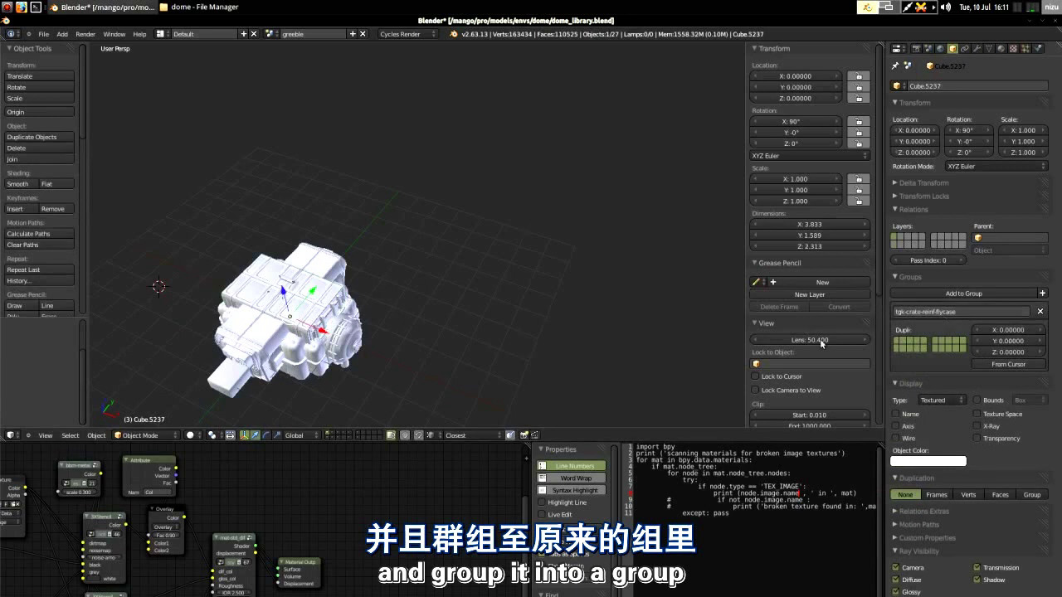
pyautogui.moveTo(553, 376); pyautogui.dragTo(332, 322, button='middle')
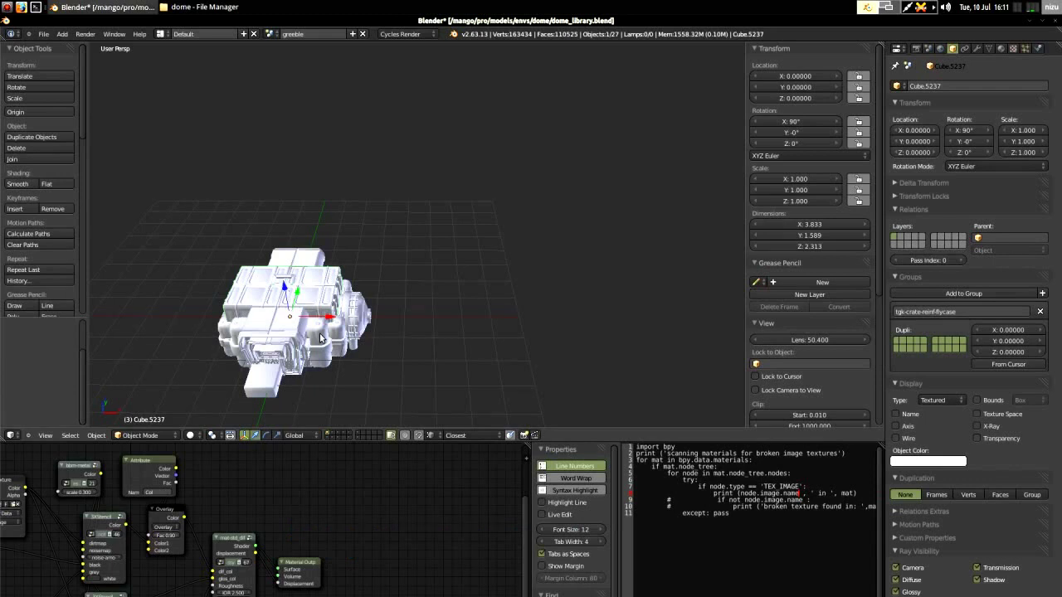
# Step: View the greeble layer with the stacked hatch and panel kit, and switch to the -dome_tech scene
pyautogui.click(342, 436)
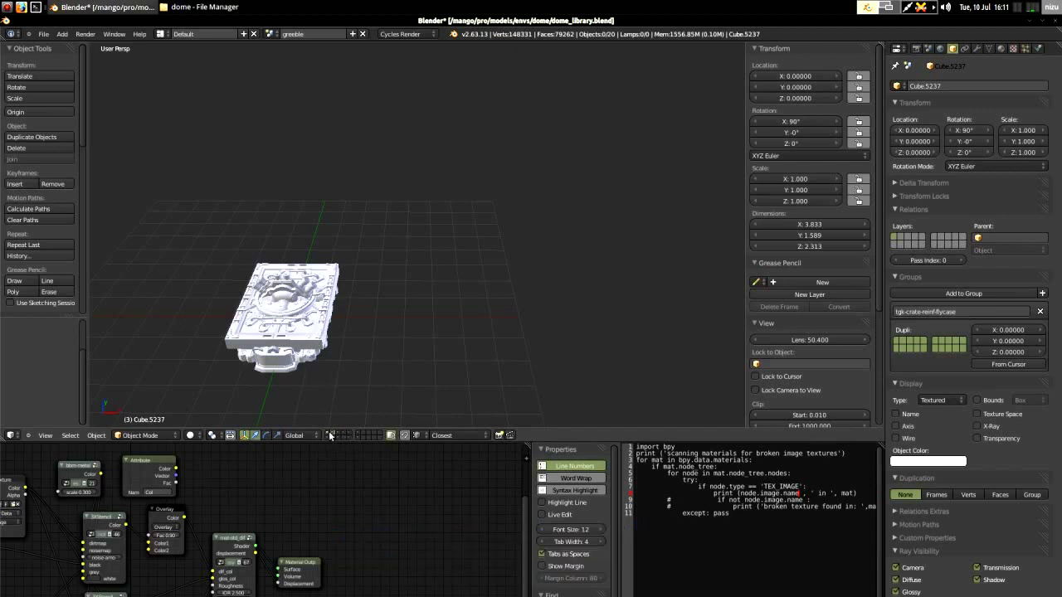
pyautogui.click(272, 34)
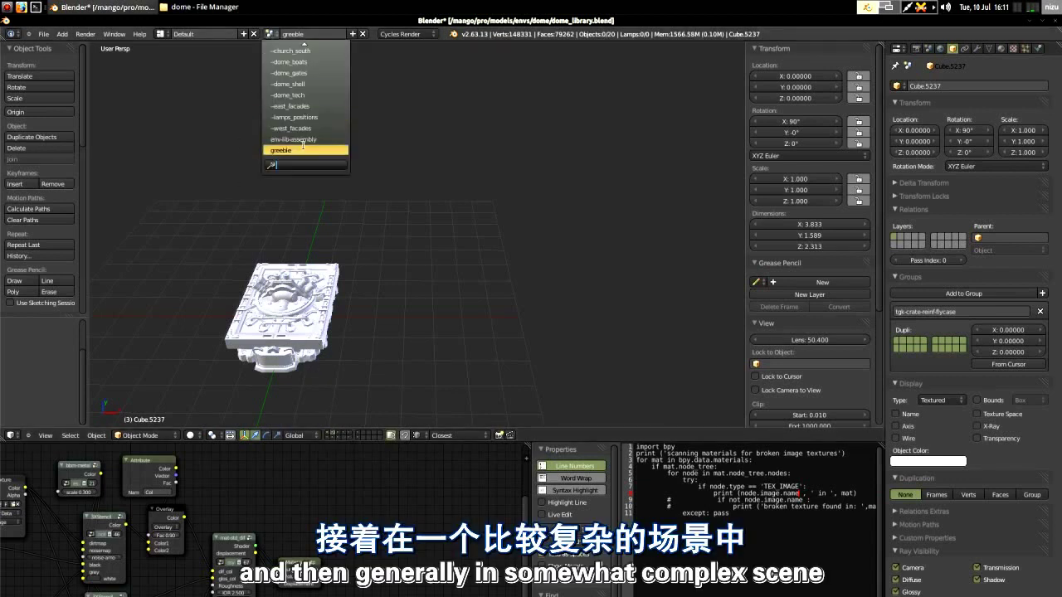
pyautogui.click(300, 95)
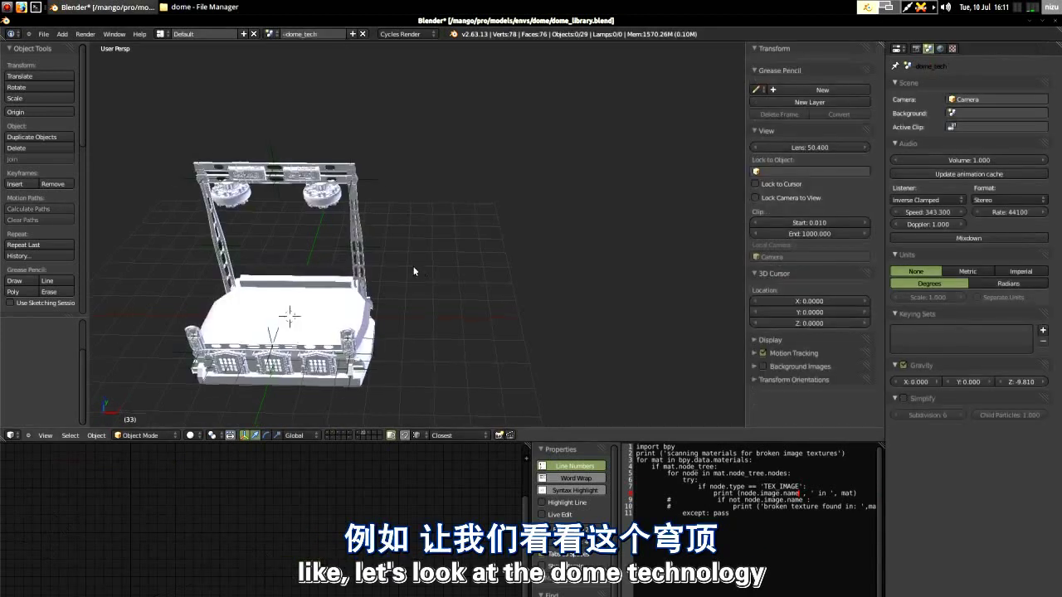
pyautogui.moveTo(406, 265); pyautogui.dragTo(371, 381, button='middle')
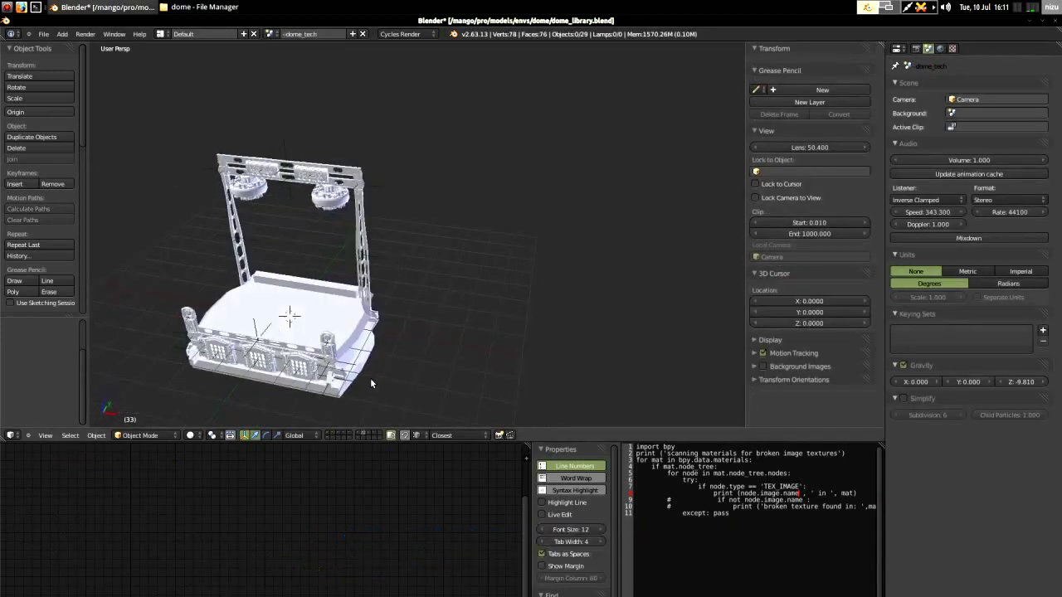
# Step: Show the first layer of the -dome_tech scene and view its assembled towers and machinery as a whole
pyautogui.click(329, 432)
pyautogui.scroll(-8, 388, 272)
pyautogui.keyDown('shift'); pyautogui.moveTo(388, 282); pyautogui.dragTo(527, 213, button='middle'); pyautogui.keyUp('shift')
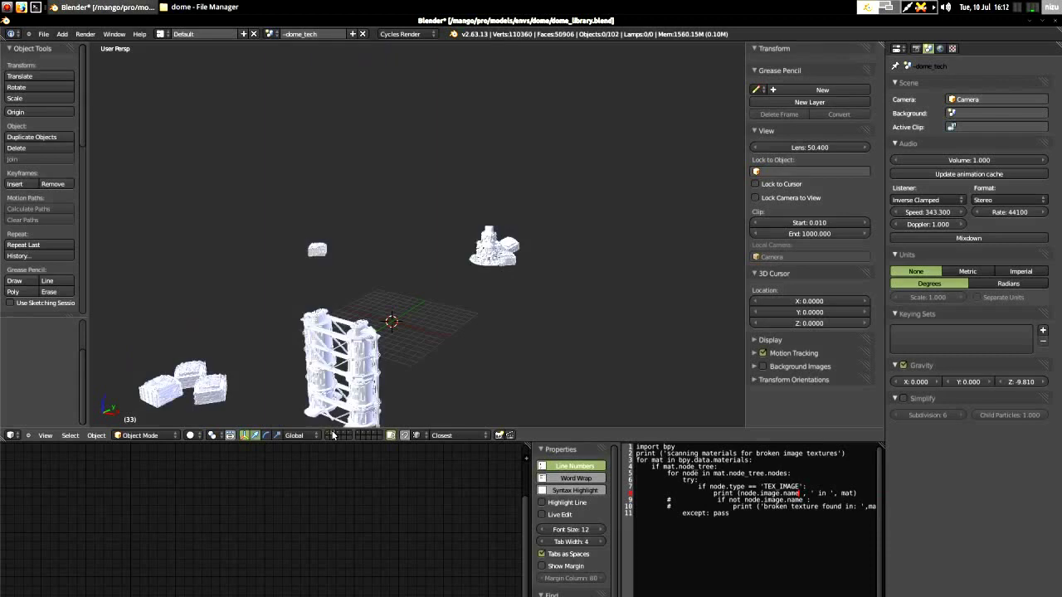
pyautogui.moveTo(415, 281); pyautogui.dragTo(384, 397, button='middle')
# Step: Show the first of the second five layers, which hold individual pieces, and view the mainframe computer up close
pyautogui.click(358, 435)
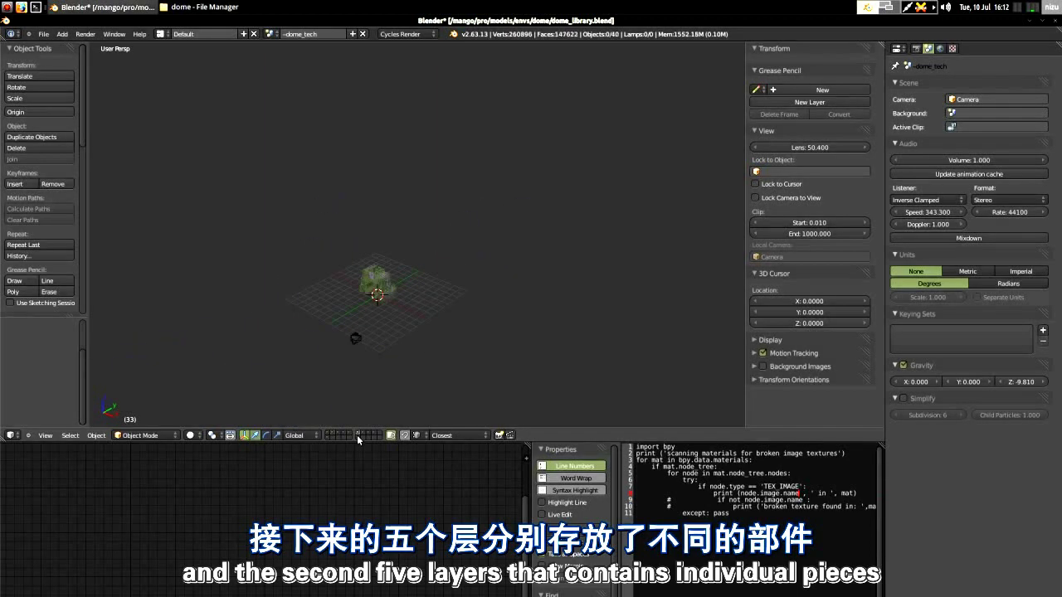
pyautogui.moveTo(506, 278); pyautogui.dragTo(365, 371, button='middle')
pyautogui.scroll(5, 400, 315)
pyautogui.scroll(-3, 378, 340)
pyautogui.scroll(4, 378, 374)
pyautogui.moveTo(320, 275); pyautogui.dragTo(369, 289, button='middle')
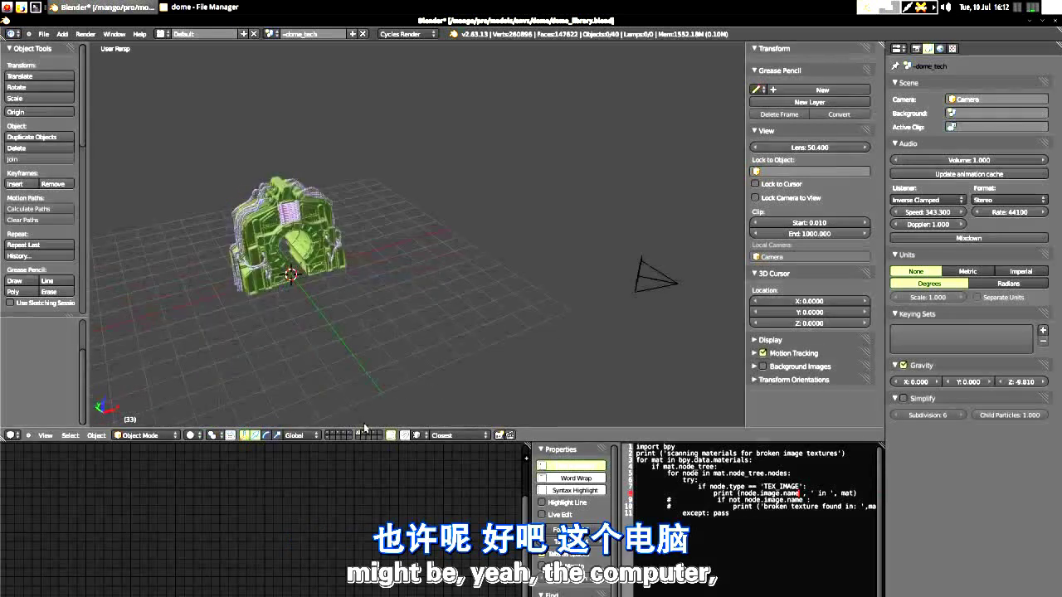
# Step: View the mainframe from the front and select its body mesh, scc_mainframe_body
pyautogui.scroll(8, 270, 253)
pyautogui.scroll(-5, 291, 284)
pyautogui.moveTo(339, 301); pyautogui.dragTo(422, 206, button='middle')
pyautogui.rightClick(408, 280)
pyautogui.rightClick(404, 223)
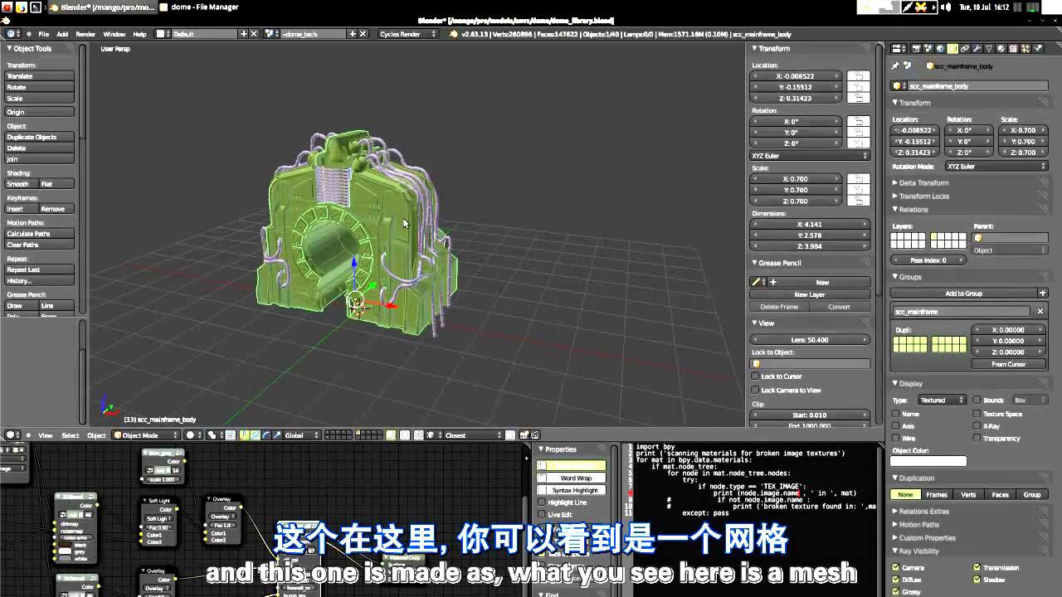
# Step: Try moving the mainframe body away from its cables
pyautogui.press('g')
pyautogui.rightClick(300, 273)
pyautogui.moveTo(362, 182); pyautogui.dragTo(373, 189, button='middle')
pyautogui.scroll(-3, 369, 189)
pyautogui.scroll(4, 372, 211)
# Step: Inspect the mainframe body's mesh in Edit Mode, return to Object Mode and examine the scc_mainframe group from several angles
pyautogui.press('Tab')
pyautogui.press('Tab')
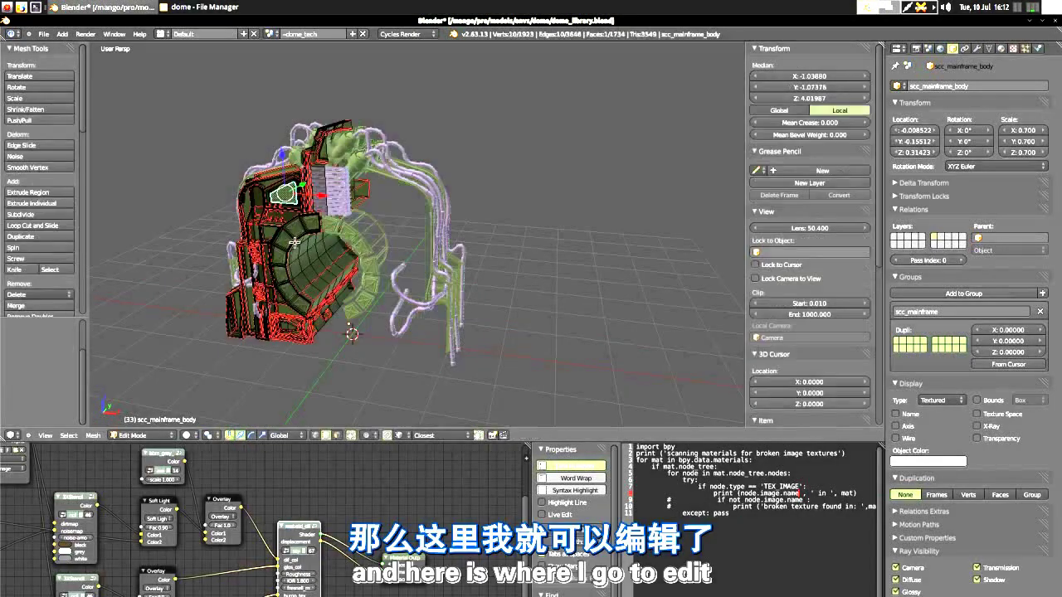
pyautogui.moveTo(277, 236); pyautogui.dragTo(295, 230, button='middle')
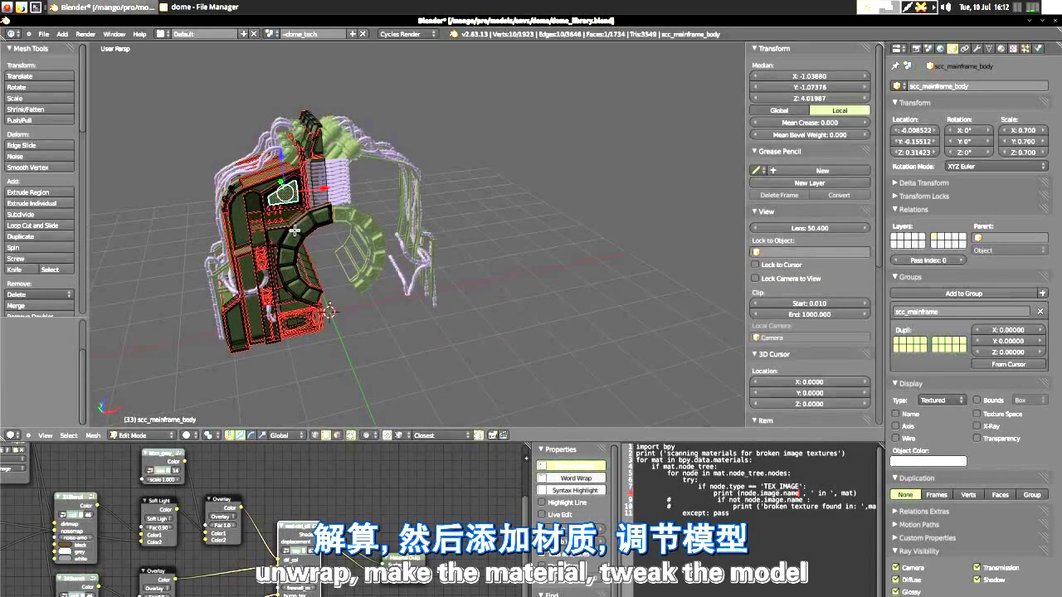
pyautogui.moveTo(283, 317); pyautogui.dragTo(316, 315, button='middle')
pyautogui.press('Tab')
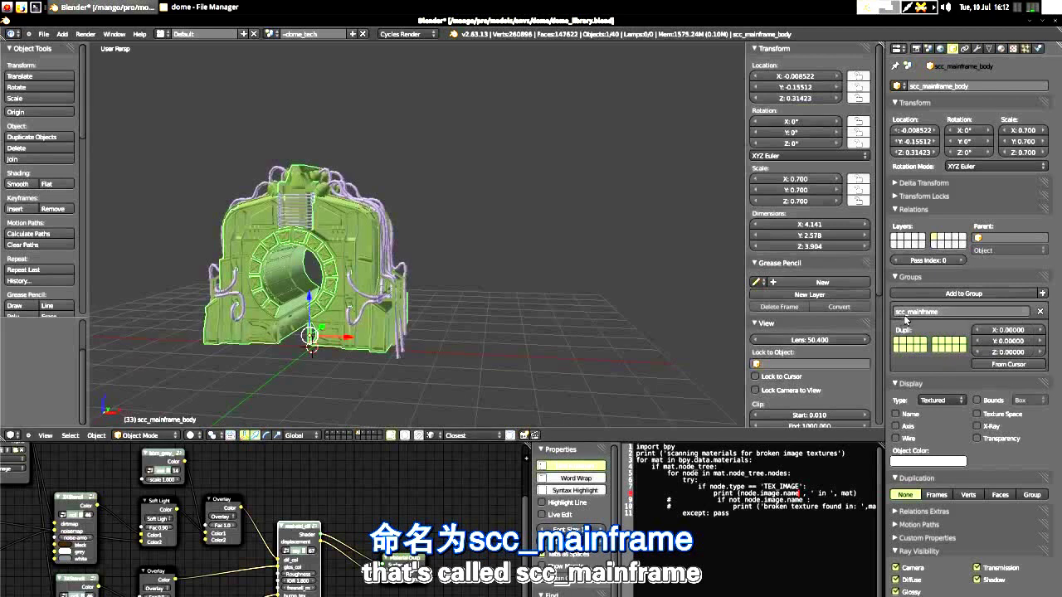
pyautogui.moveTo(498, 390); pyautogui.dragTo(400, 406, button='middle')
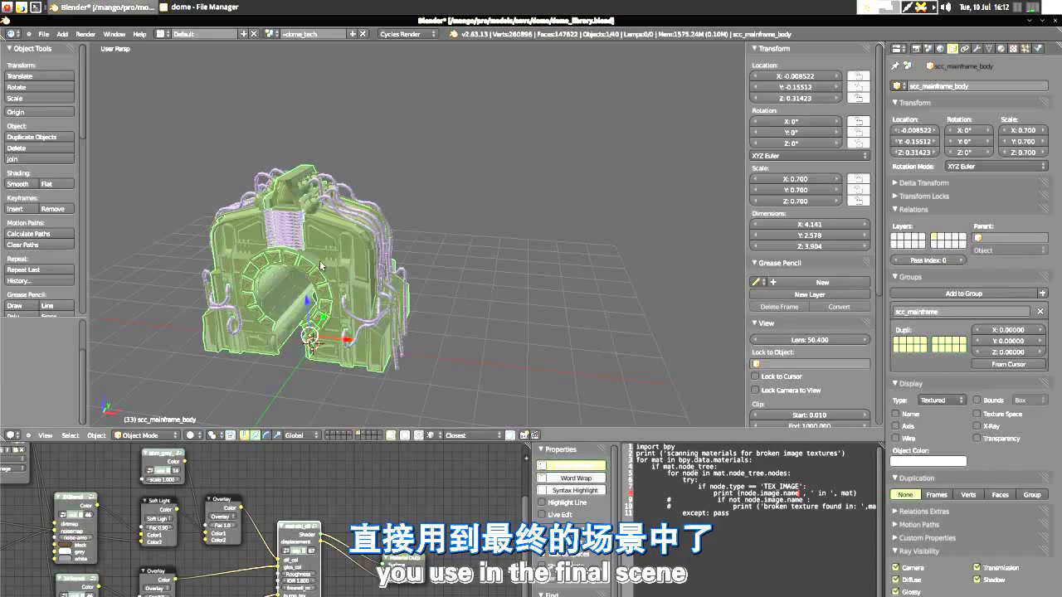
pyautogui.moveTo(312, 267); pyautogui.dragTo(308, 331, button='middle')
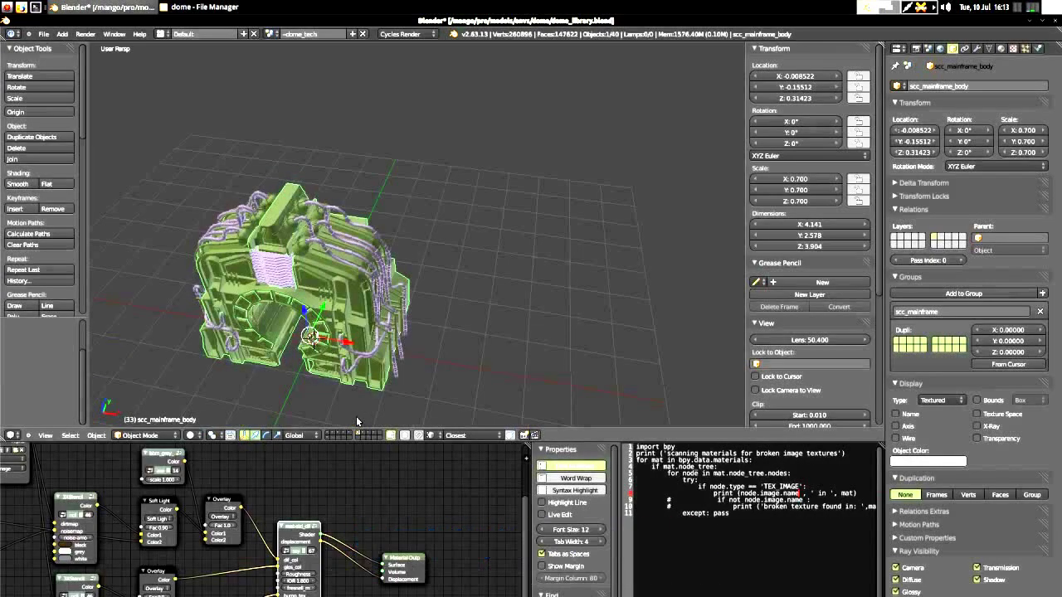
pyautogui.moveTo(359, 263); pyautogui.dragTo(491, 236, button='middle')
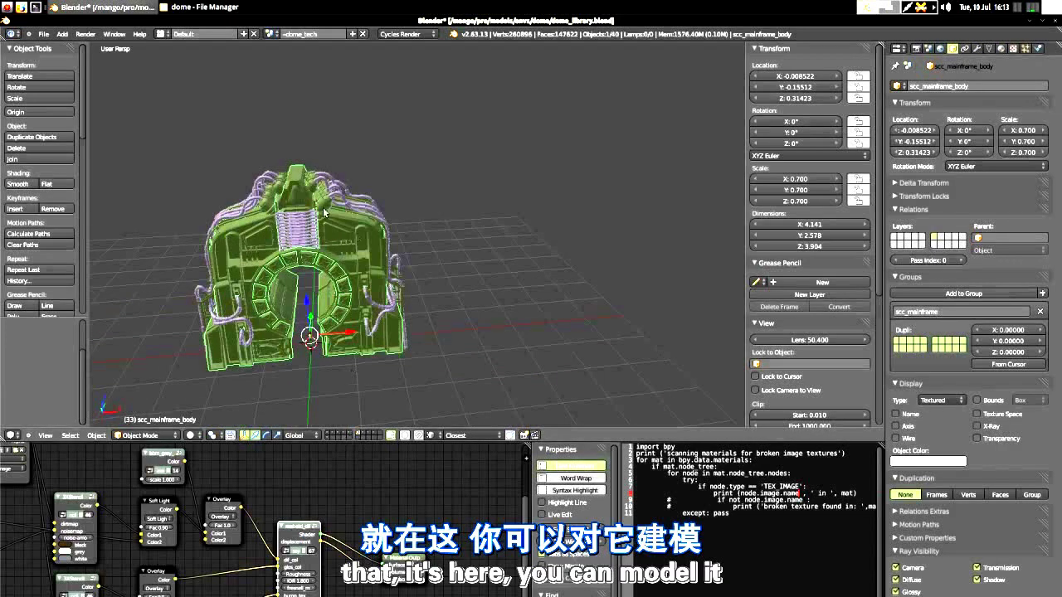
# Step: Look through the first five layers, show the third one holding the mainframe instances and select scc_mainframe_huey
pyautogui.click(345, 437)
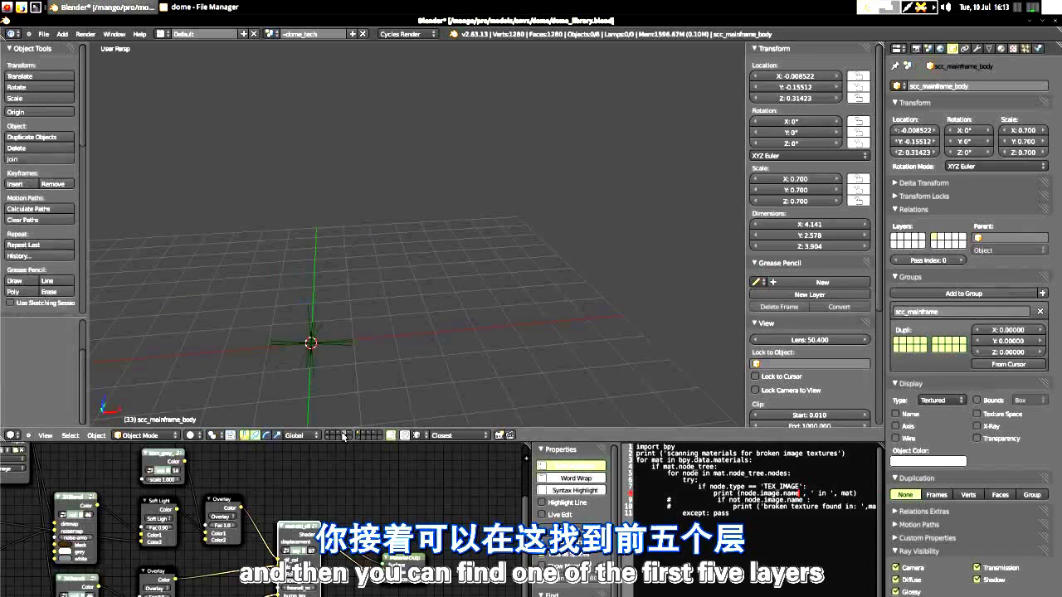
pyautogui.keyDown('ctrl'); pyautogui.moveTo(361, 332); pyautogui.dragTo(396, 386, button='middle'); pyautogui.keyUp('ctrl')
pyautogui.click(334, 436)
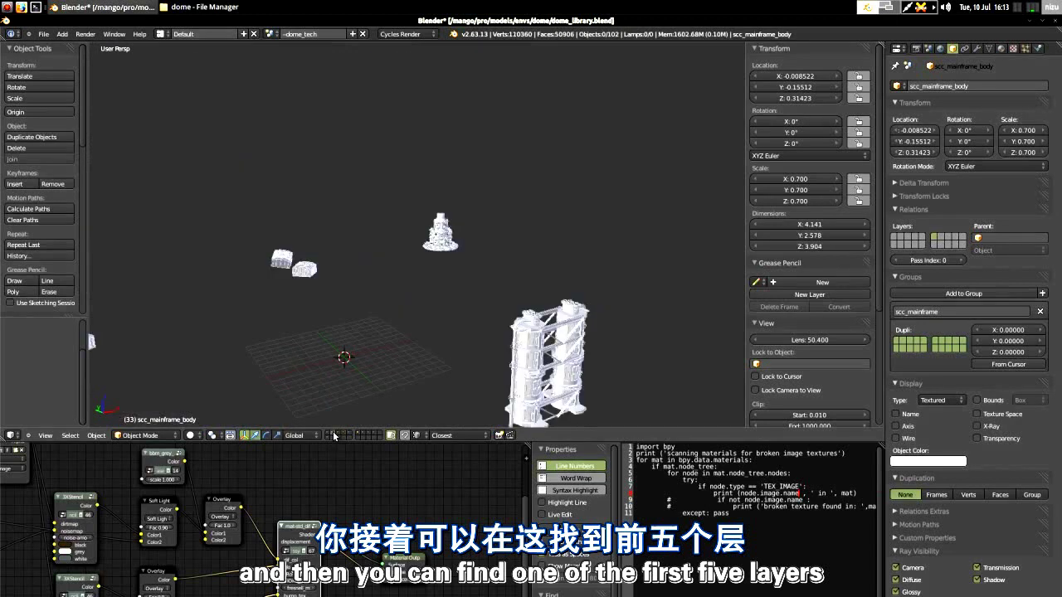
pyautogui.click(339, 436)
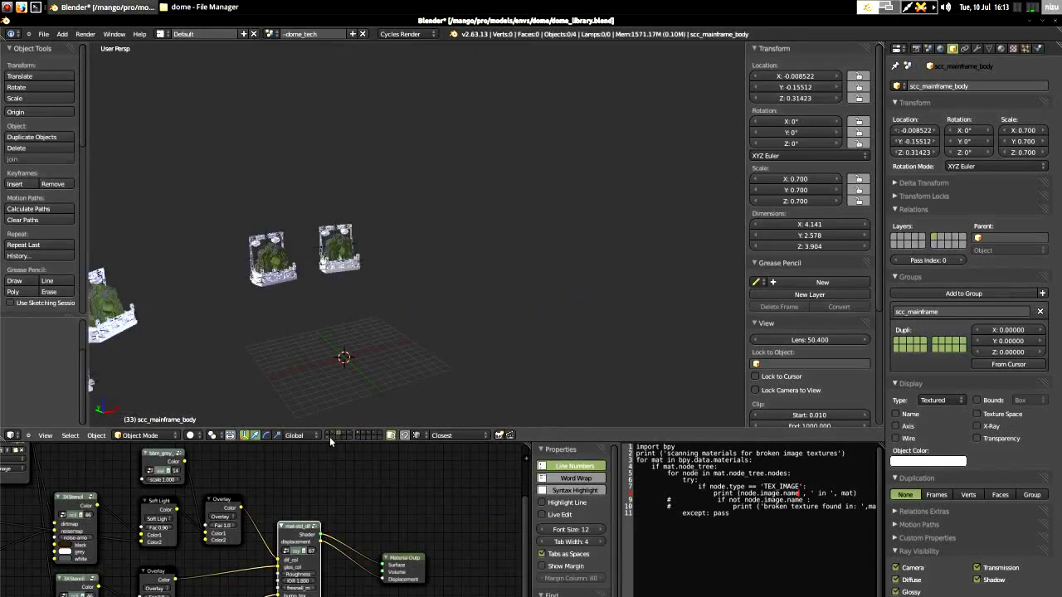
pyautogui.scroll(-3, 440, 215)
pyautogui.scroll(3, 392, 249)
pyautogui.moveTo(388, 252); pyautogui.dragTo(360, 224, button='middle')
pyautogui.scroll(5, 360, 223)
pyautogui.rightClick(385, 198)
pyautogui.scroll(-4, 458, 273)
pyautogui.scroll(3, 415, 288)
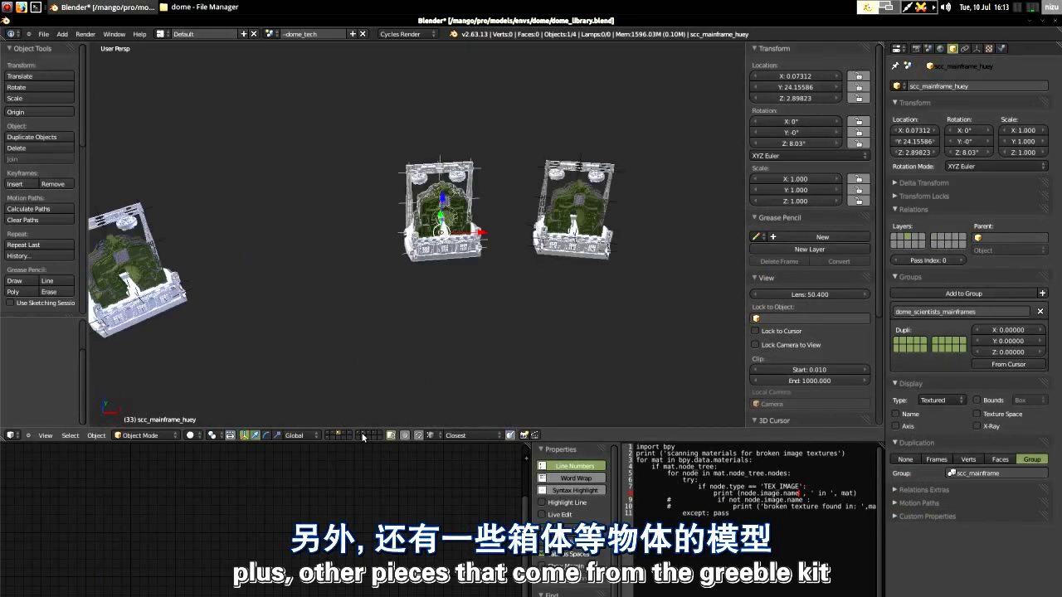
# Step: Show the second of the second five layers and select the simple platform mesh, Cube.5214, viewing it from the side
pyautogui.click(363, 434)
pyautogui.scroll(-7, 377, 245)
pyautogui.scroll(10, 400, 332)
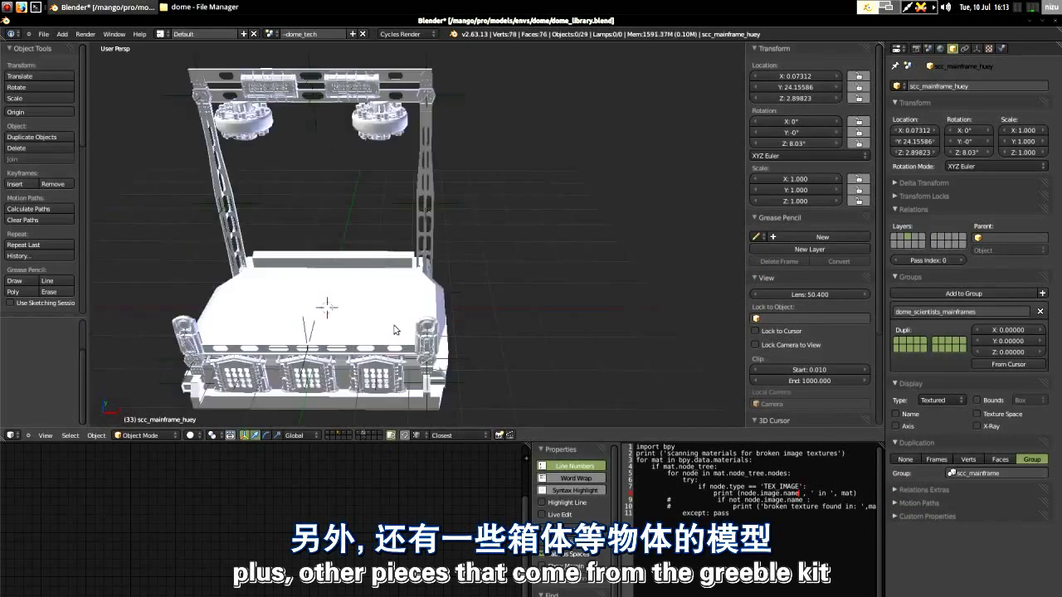
pyautogui.rightClick(390, 331)
pyautogui.moveTo(387, 331); pyautogui.dragTo(336, 312, button='middle')
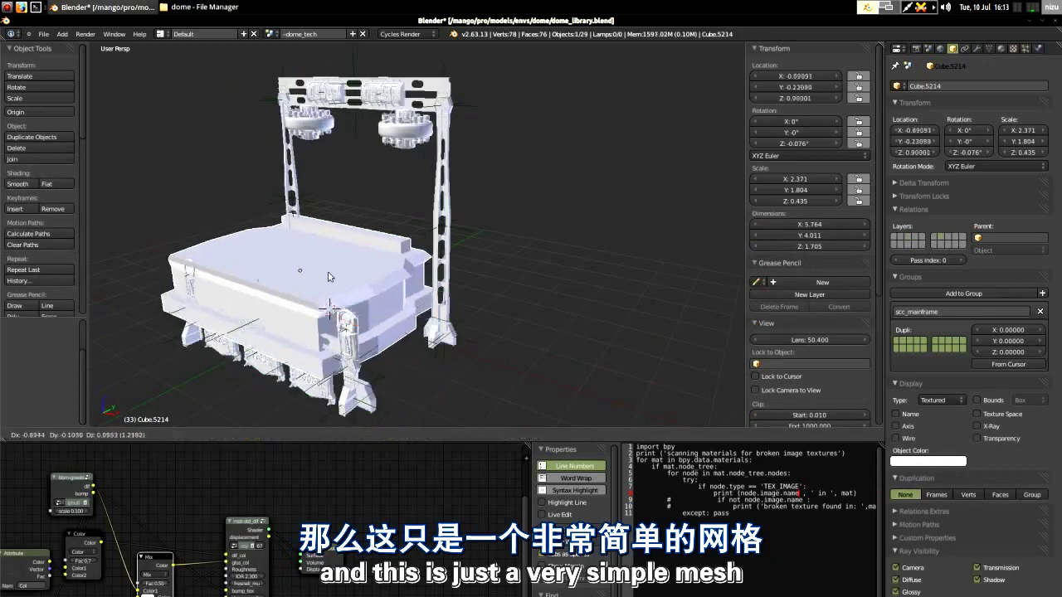
# Step: Try moving the greeble-kit leg beam sgk-X-LegBeam.013 on the mainframe platform's frame
pyautogui.rightClick(437, 238)
pyautogui.press('g')
pyautogui.rightClick(365, 232)
pyautogui.moveTo(260, 347); pyautogui.dragTo(326, 357, button='middle')
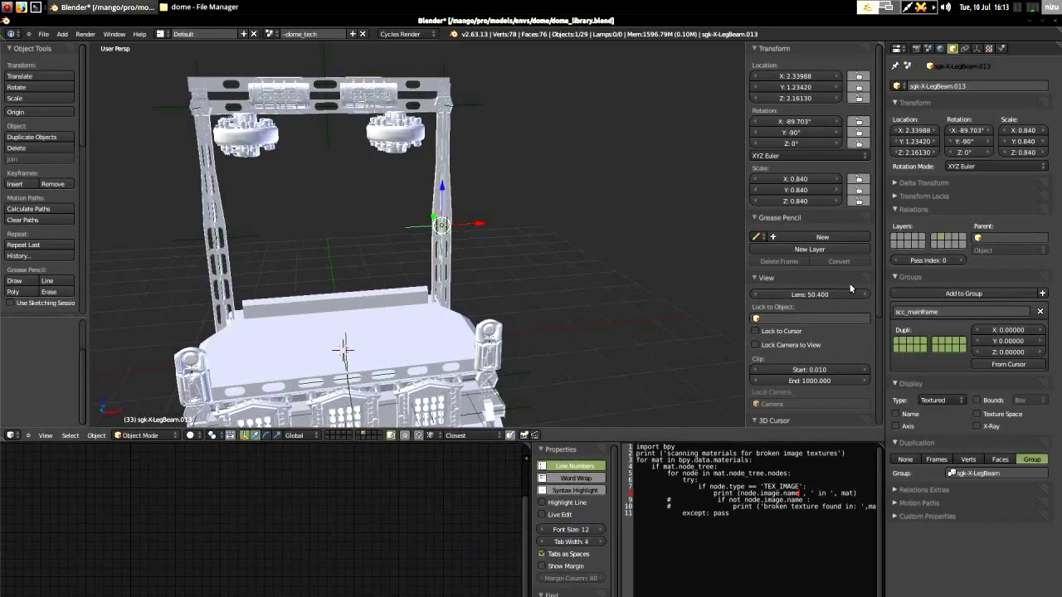
# Step: Return to the third layer with the mainframe group instances and select scc_mainframe_luey
pyautogui.click(340, 434)
pyautogui.scroll(-5, 449, 270)
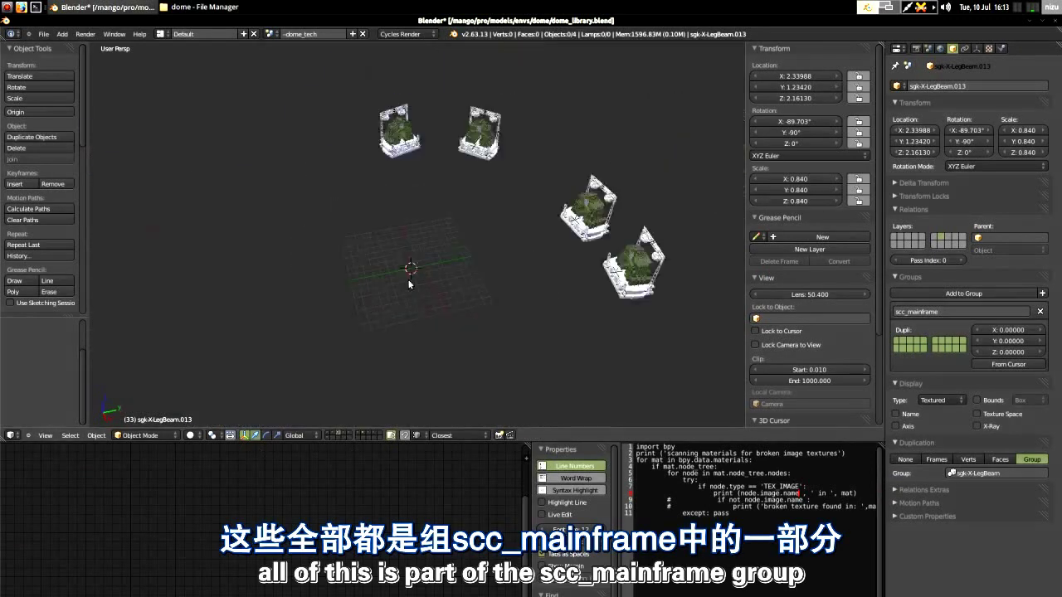
pyautogui.scroll(5, 622, 262)
pyautogui.rightClick(336, 298)
pyautogui.moveTo(443, 323); pyautogui.dragTo(550, 300, button='middle')
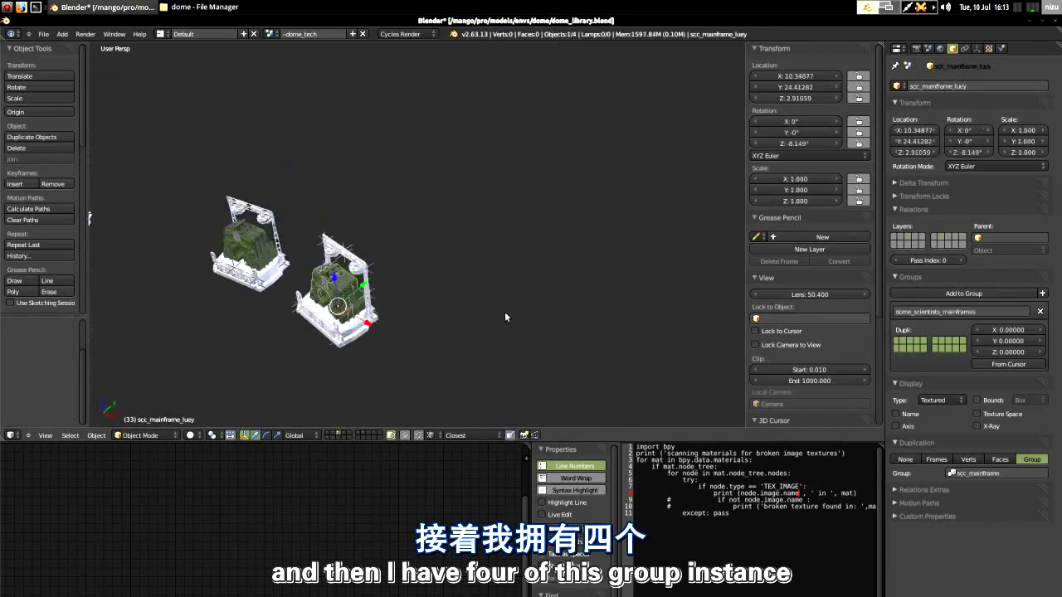
pyautogui.scroll(-4, 550, 306)
pyautogui.scroll(4, 571, 313)
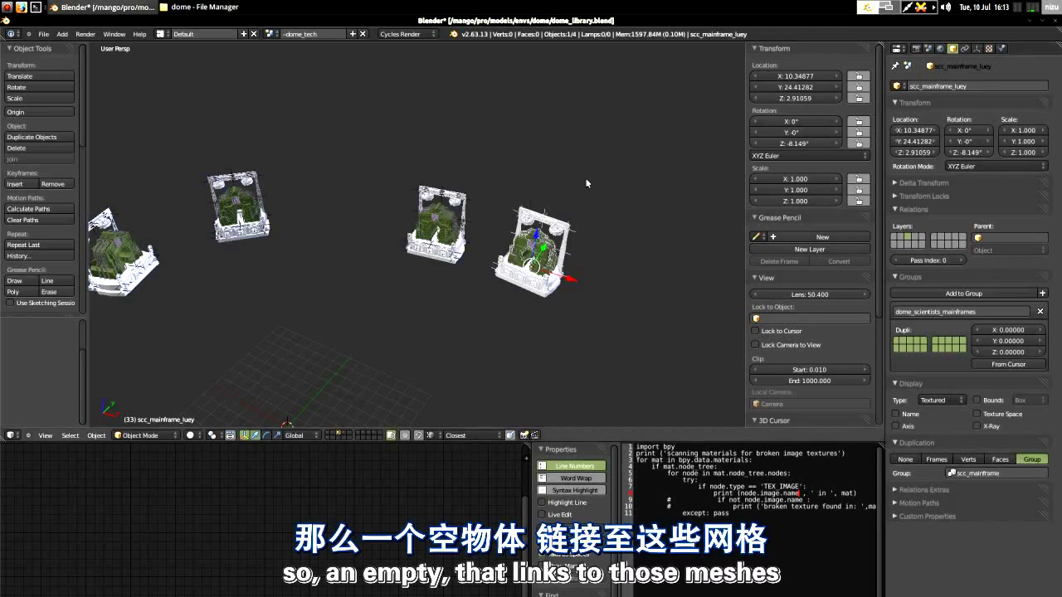
# Step: Select the other three mainframe instances one by one, finishing with scc_mainframe_dewey.000, and check its dome_scientists_mainframes group
pyautogui.moveTo(540, 299); pyautogui.dragTo(530, 279, button='middle')
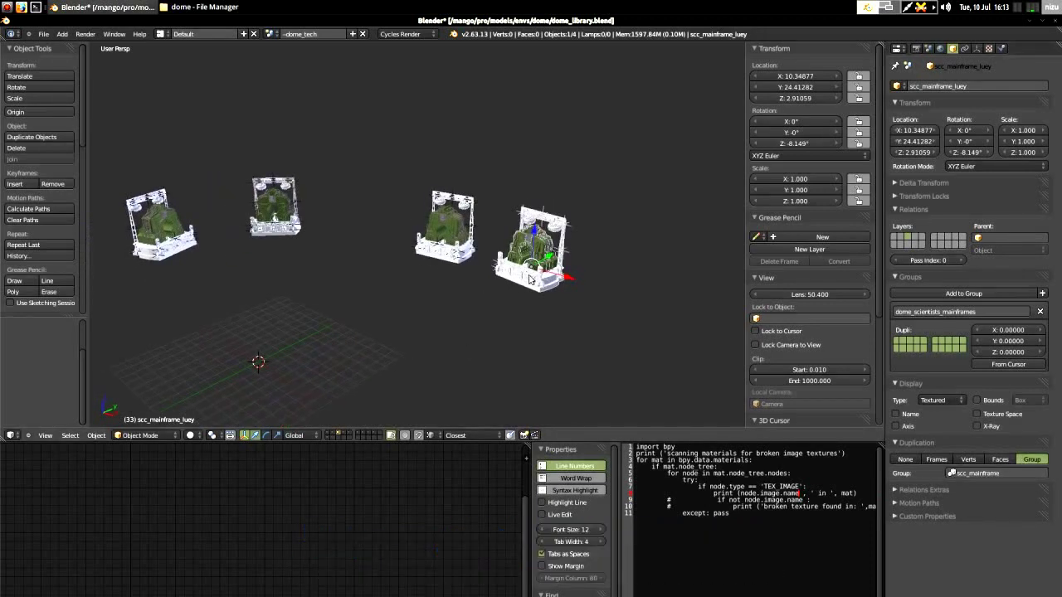
pyautogui.rightClick(458, 221)
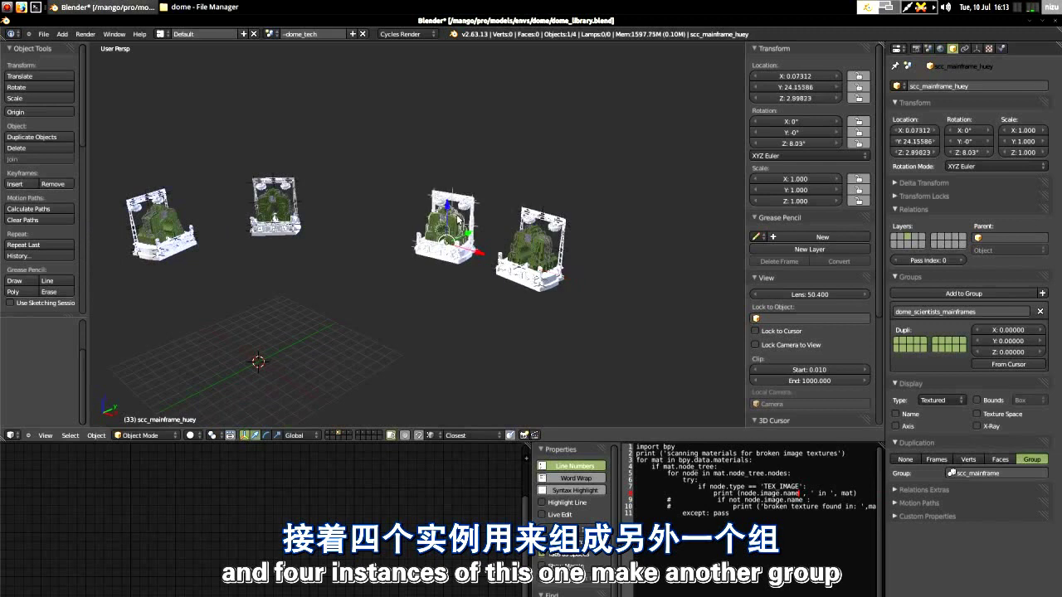
pyautogui.rightClick(284, 197)
pyautogui.rightClick(168, 232)
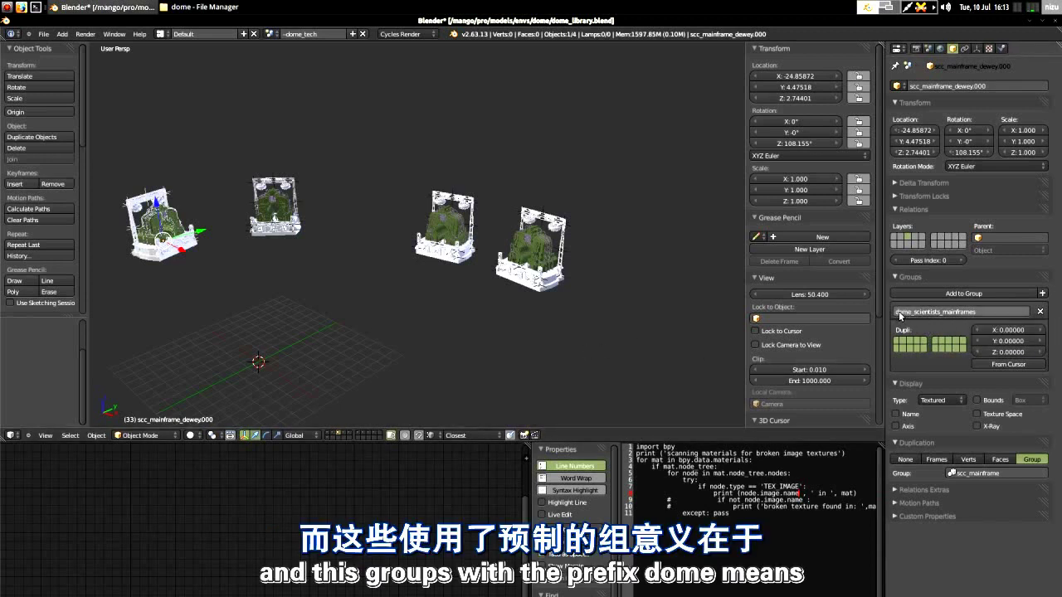
pyautogui.moveTo(386, 320)
pyautogui.mouseDown(button='middle')
pyautogui.moveTo(372, 319)
pyautogui.moveTo(387, 323)
pyautogui.mouseUp(button='middle')
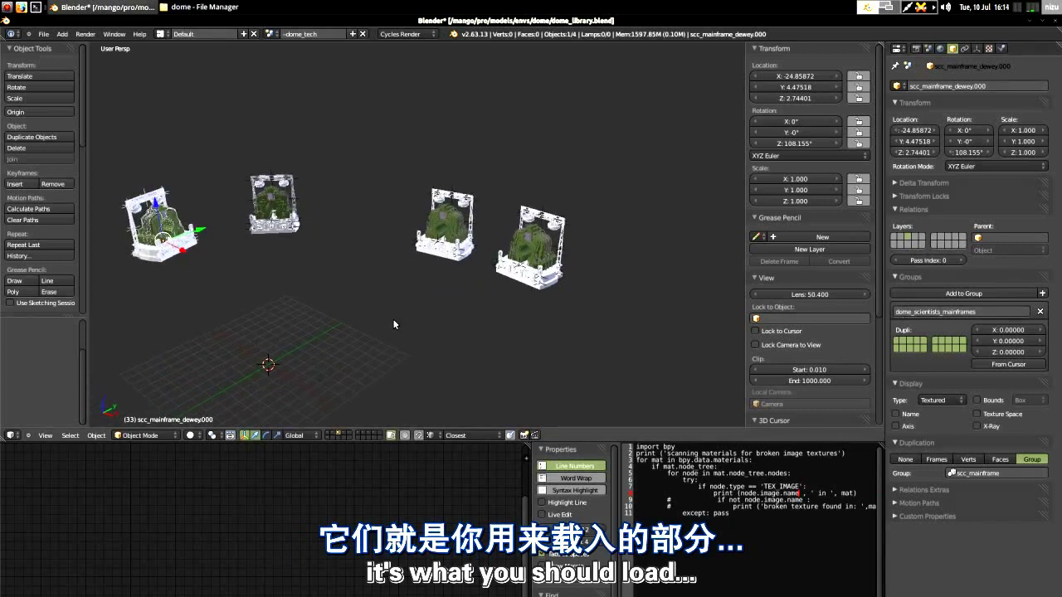
pyautogui.moveTo(386, 325); pyautogui.dragTo(290, 364, button='middle')
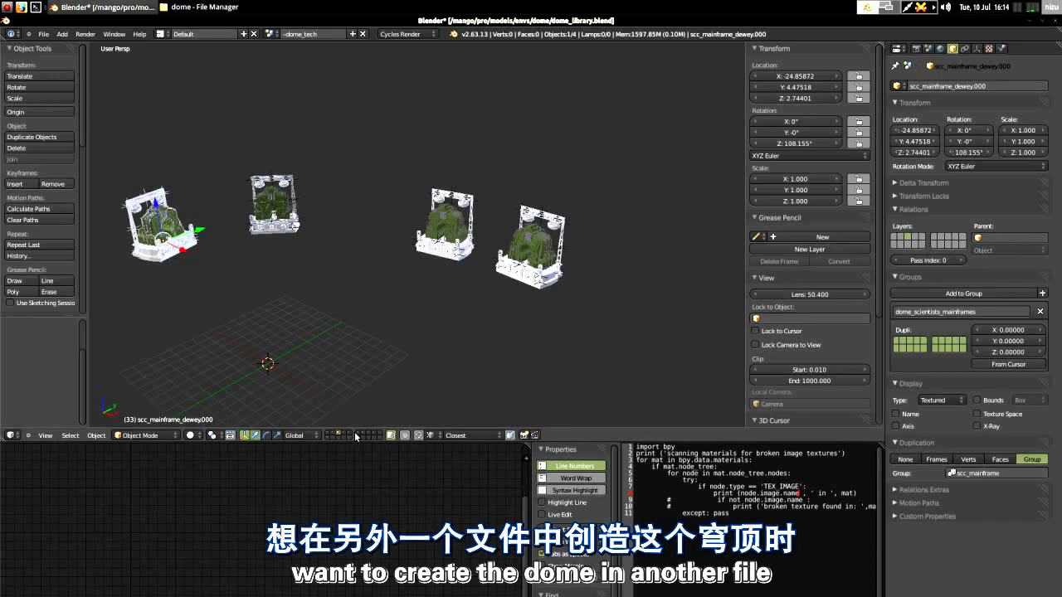
pyautogui.moveTo(378, 357); pyautogui.dragTo(427, 341, button='middle')
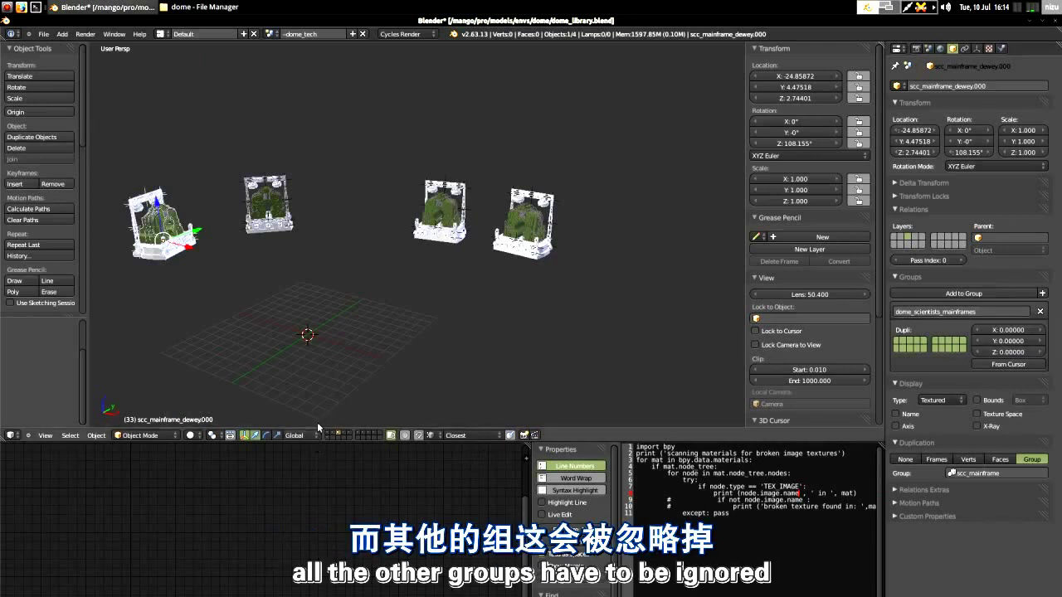
pyautogui.moveTo(359, 284); pyautogui.dragTo(349, 284, button='middle')
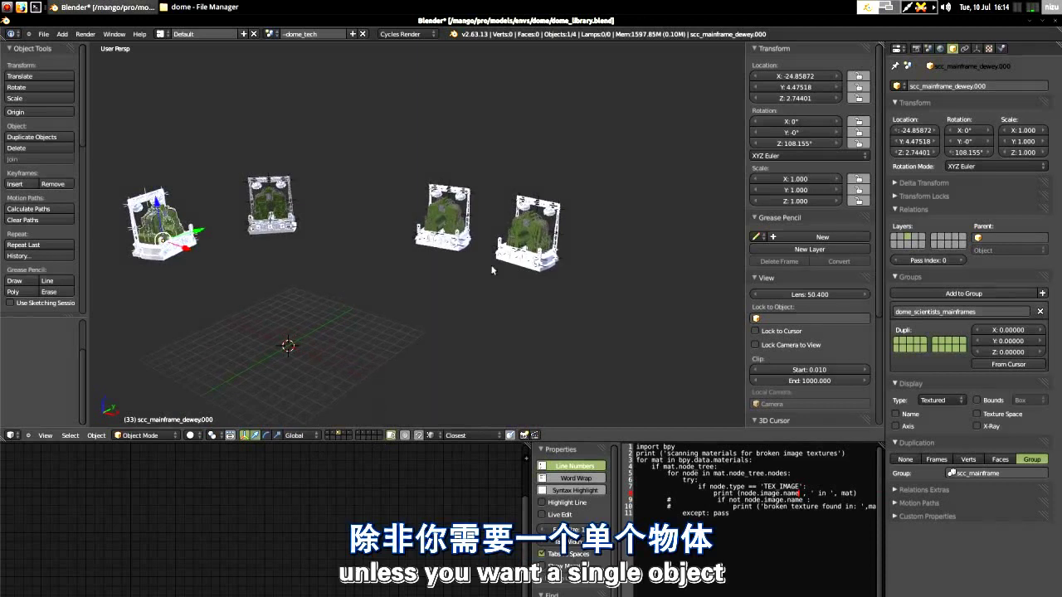
# Step: Show the first of the second five layers again and select the single computer mesh, scc_mainframe_body
pyautogui.click(357, 432)
pyautogui.scroll(-6, 351, 330)
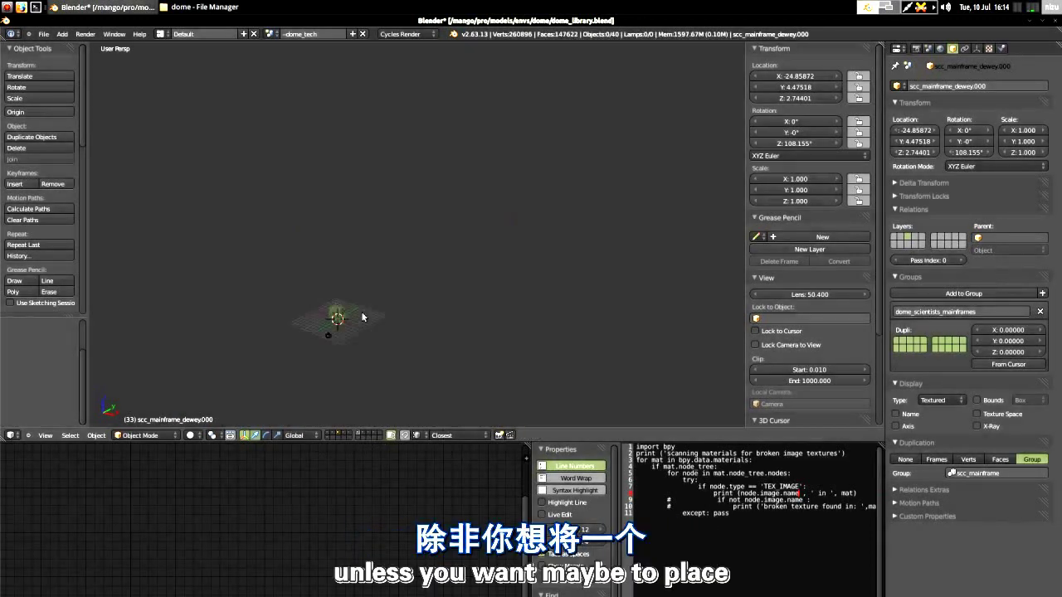
pyautogui.keyDown('shift'); pyautogui.moveTo(351, 330); pyautogui.dragTo(359, 263, button='middle'); pyautogui.keyUp('shift')
pyautogui.scroll(7, 359, 263)
pyautogui.scroll(5, 359, 263)
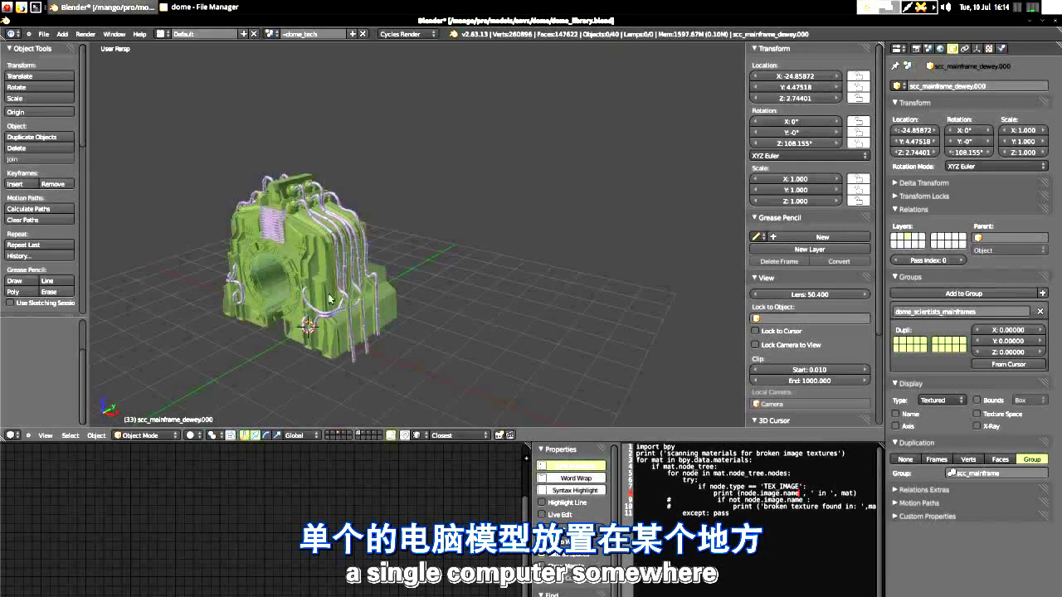
pyautogui.rightClick(287, 343)
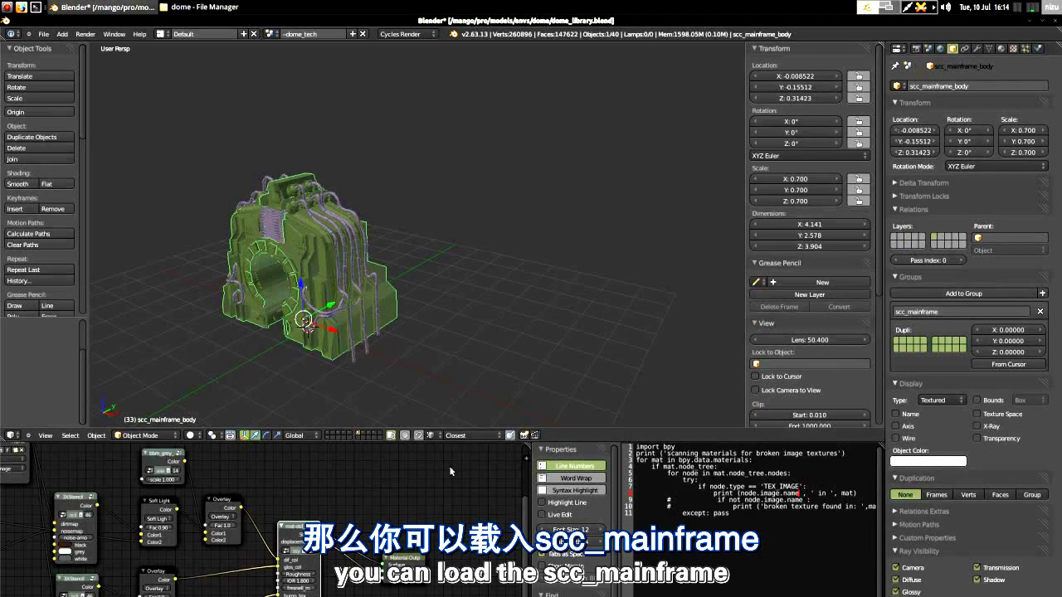
# Step: Go back to the third layer, frame all four mainframe instances and select scc_mainframe_huey
pyautogui.click(336, 433)
pyautogui.press('Home')
pyautogui.scroll(3, 508, 230)
pyautogui.rightClick(506, 232)
pyautogui.scroll(-5, 464, 265)
pyautogui.moveTo(399, 289); pyautogui.dragTo(446, 290, button='middle')
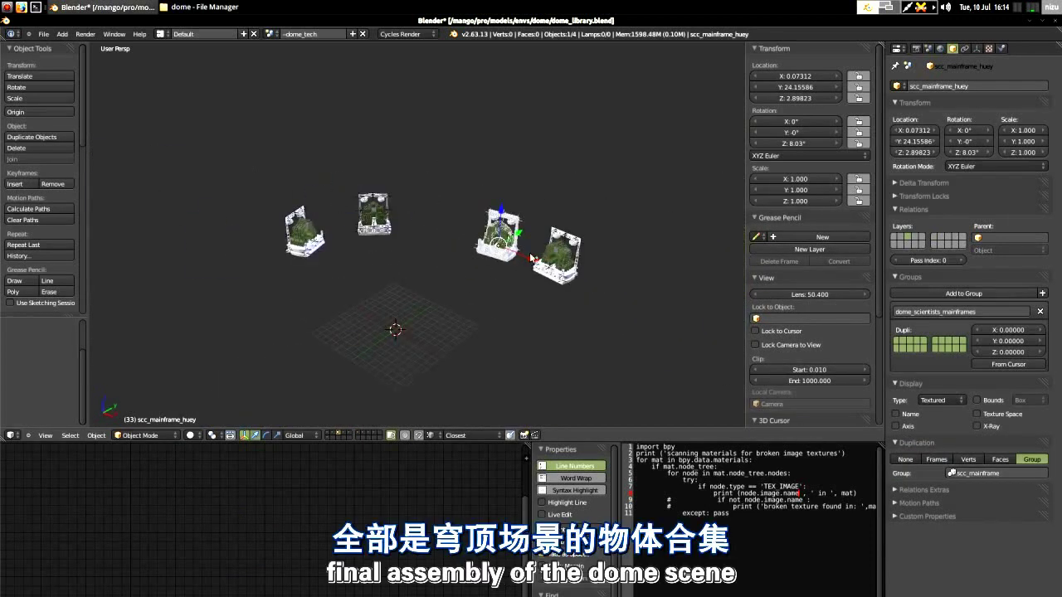
pyautogui.scroll(3, 521, 260)
pyautogui.scroll(-2, 509, 264)
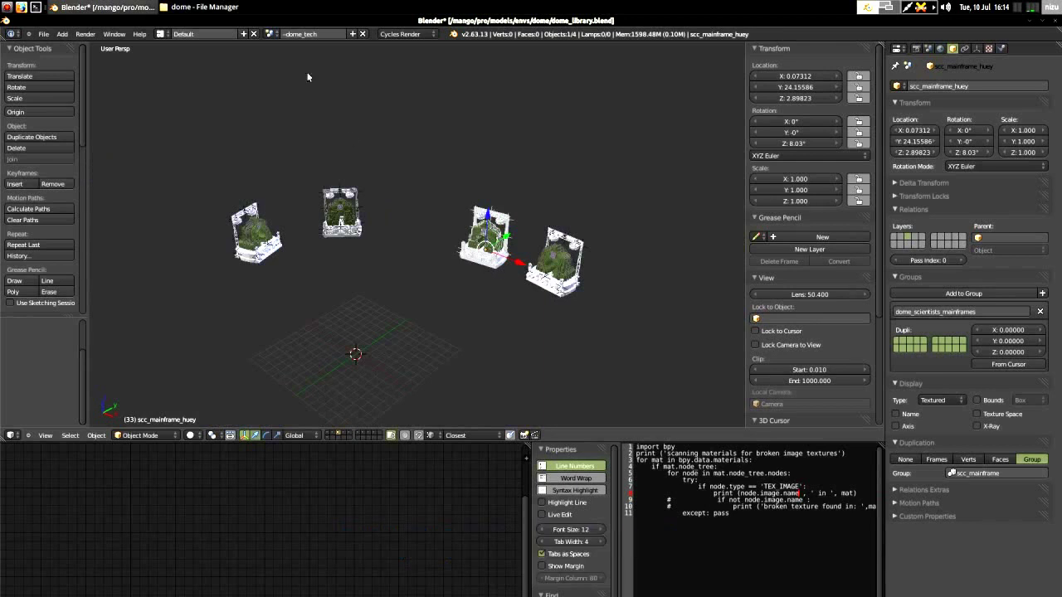
# Step: Switch to the env-lib-assembly scene and view the mainframes inside the assembled dome up close
pyautogui.click(272, 34)
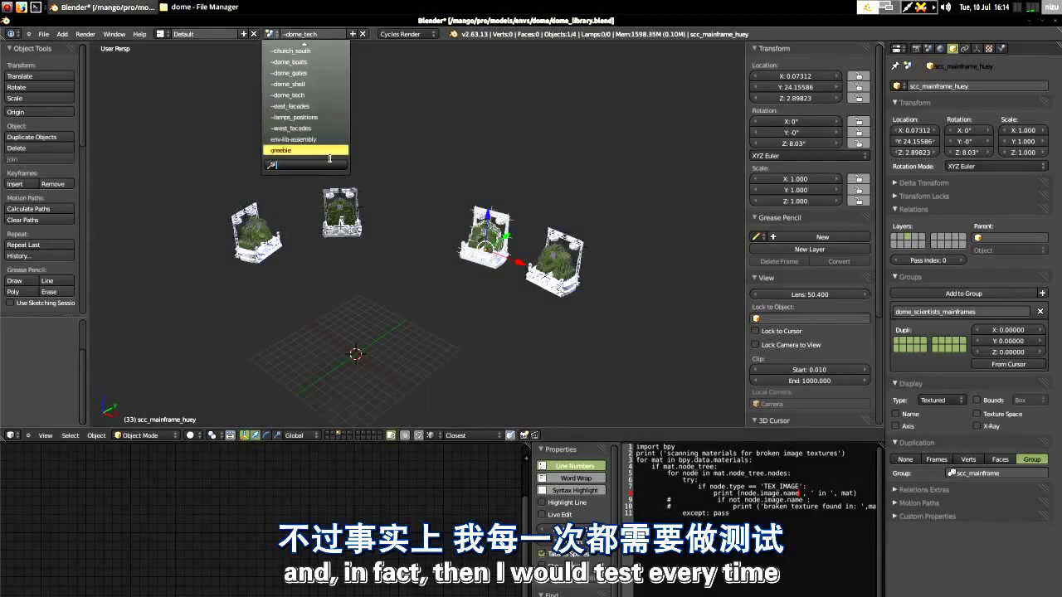
pyautogui.scroll(-1, 323, 143)
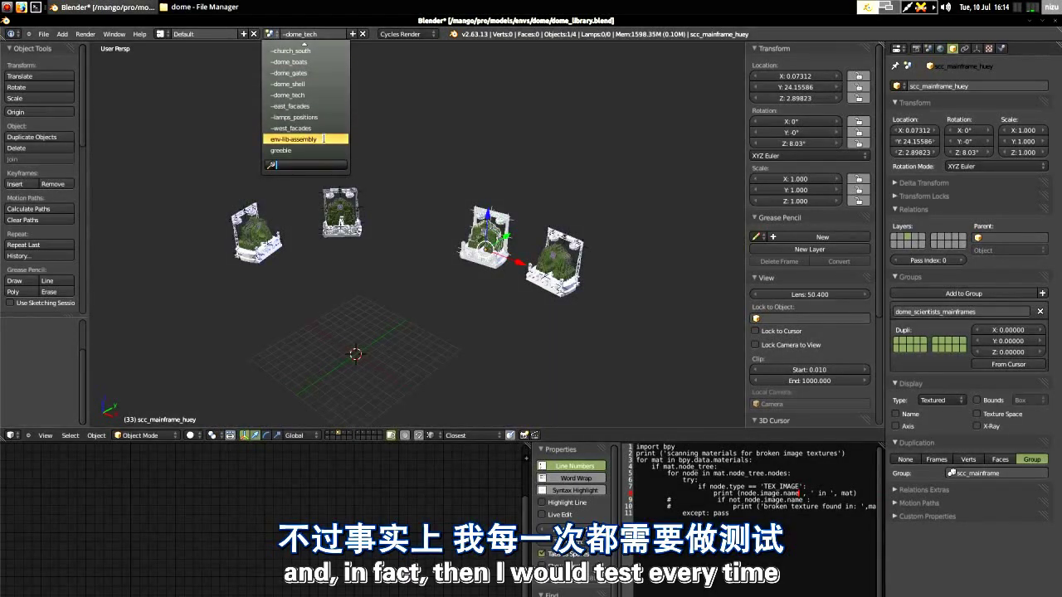
pyautogui.click(324, 139)
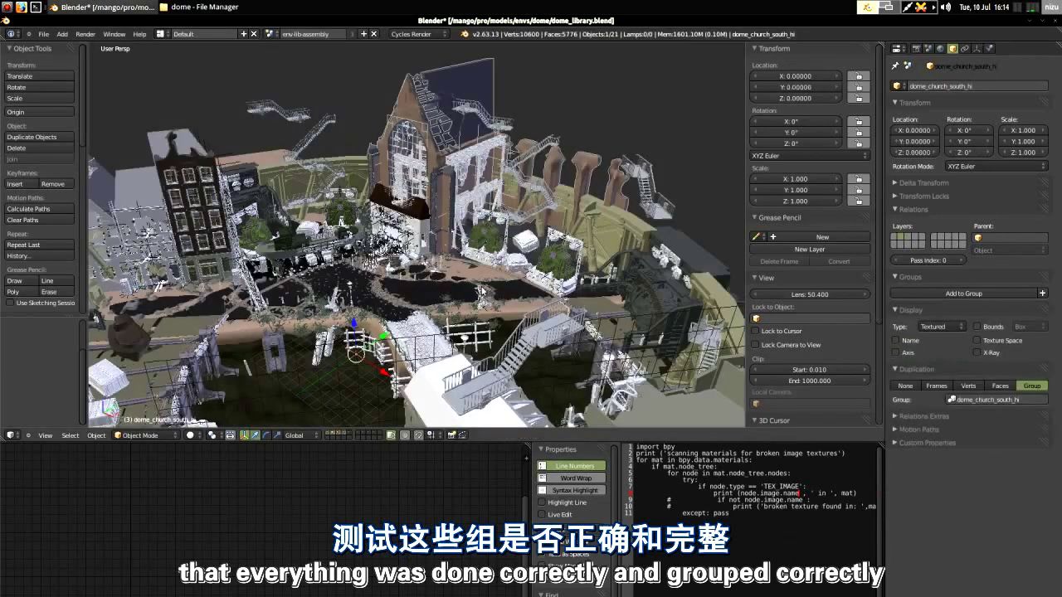
pyautogui.scroll(-5, 483, 291)
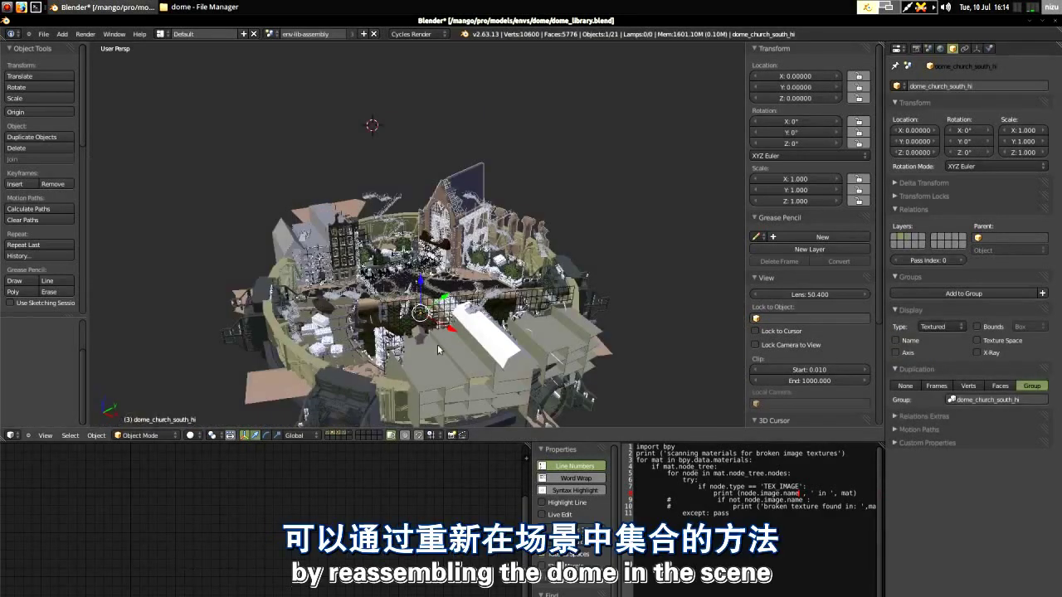
pyautogui.scroll(6, 471, 267)
pyautogui.scroll(2, 472, 263)
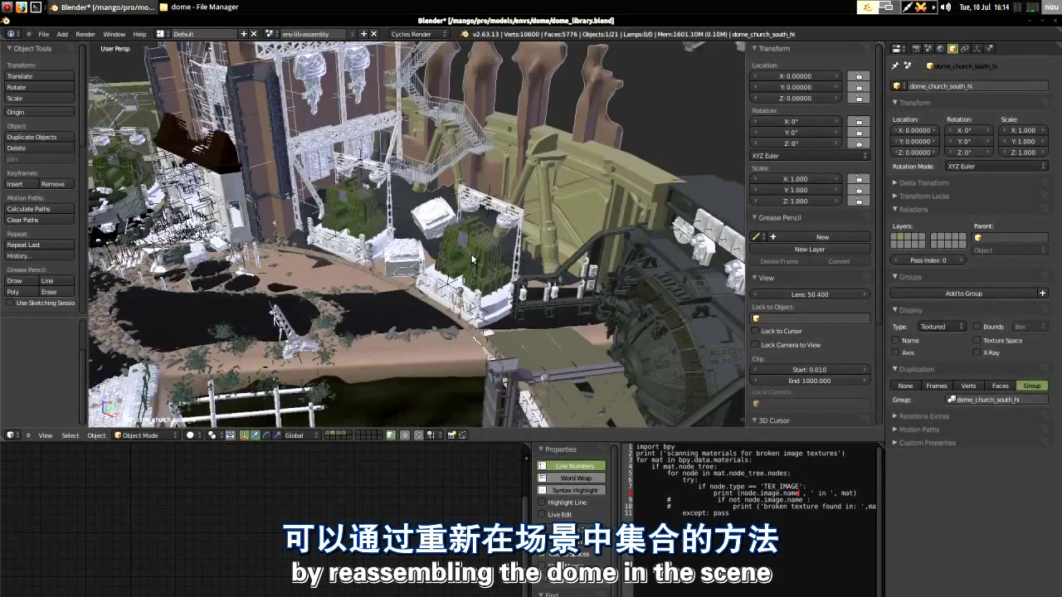
# Step: Select the linked dome_scientists_mainframes group in the assembled dome and try moving it
pyautogui.rightClick(470, 255)
pyautogui.scroll(-3, 519, 293)
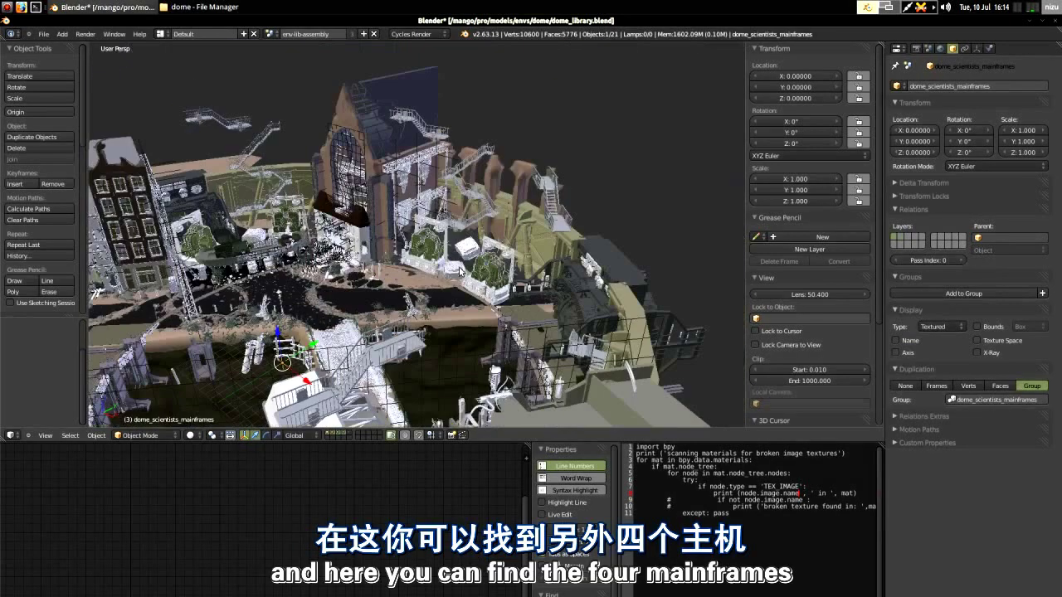
pyautogui.scroll(2, 460, 271)
pyautogui.press('g')
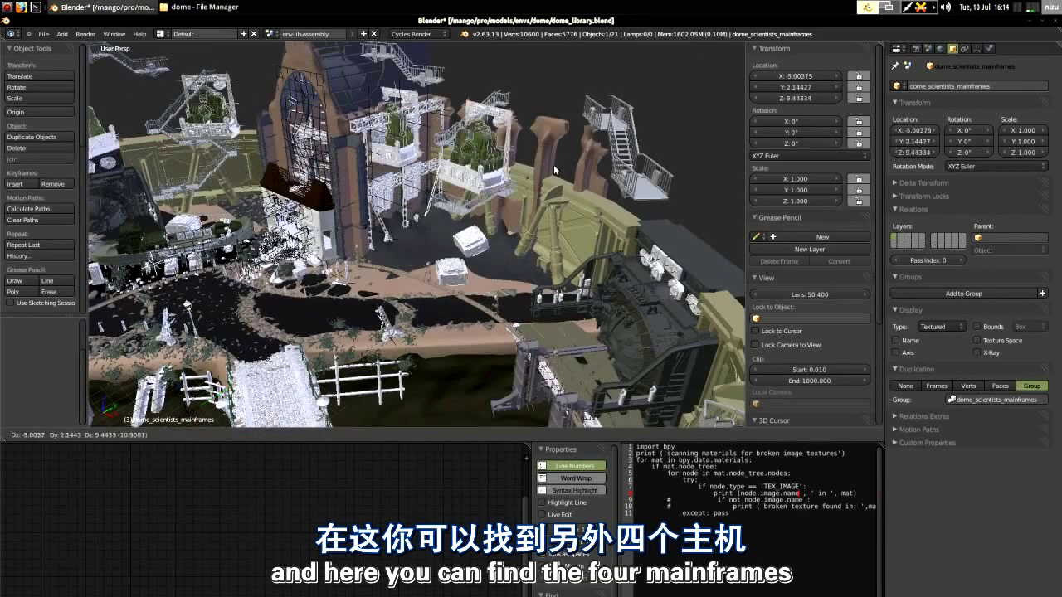
pyautogui.press('Escape')
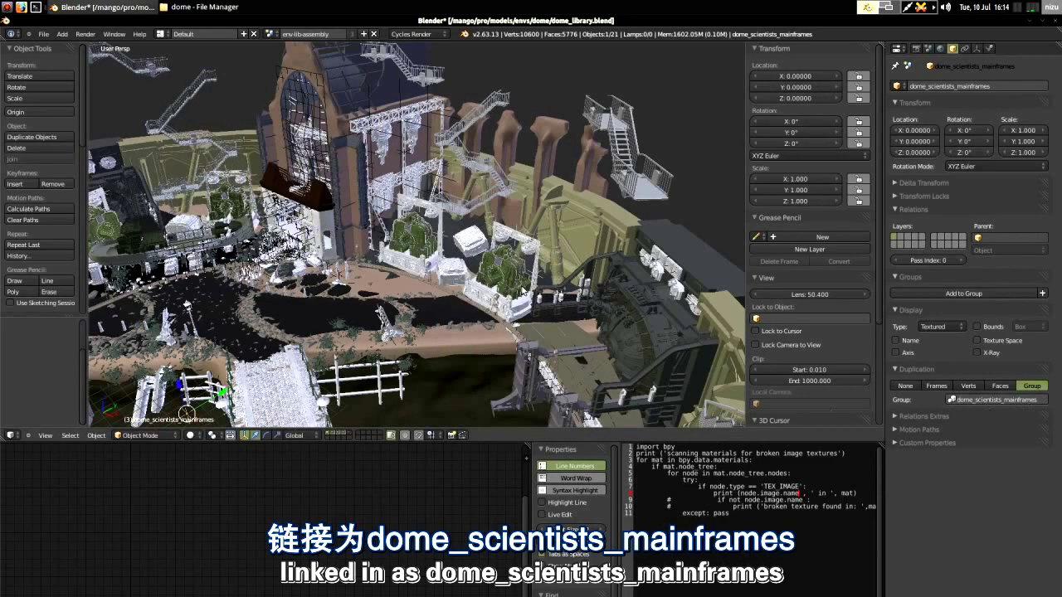
pyautogui.scroll(-3, 524, 289)
pyautogui.scroll(2, 506, 290)
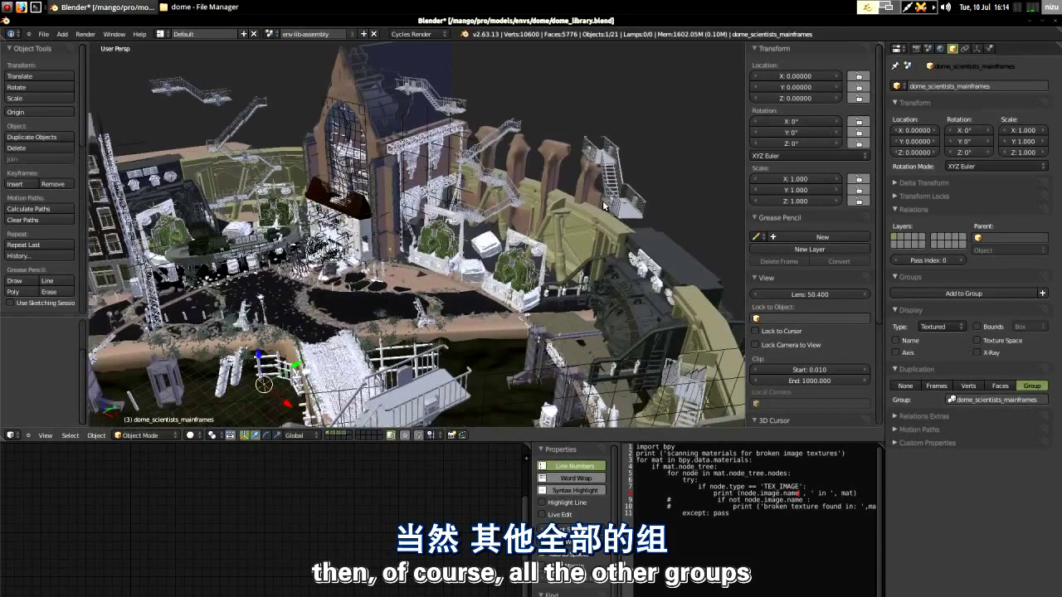
# Step: Select the dome_shell_base group, the lower part of the dome shell, and try moving it
pyautogui.rightClick(594, 218)
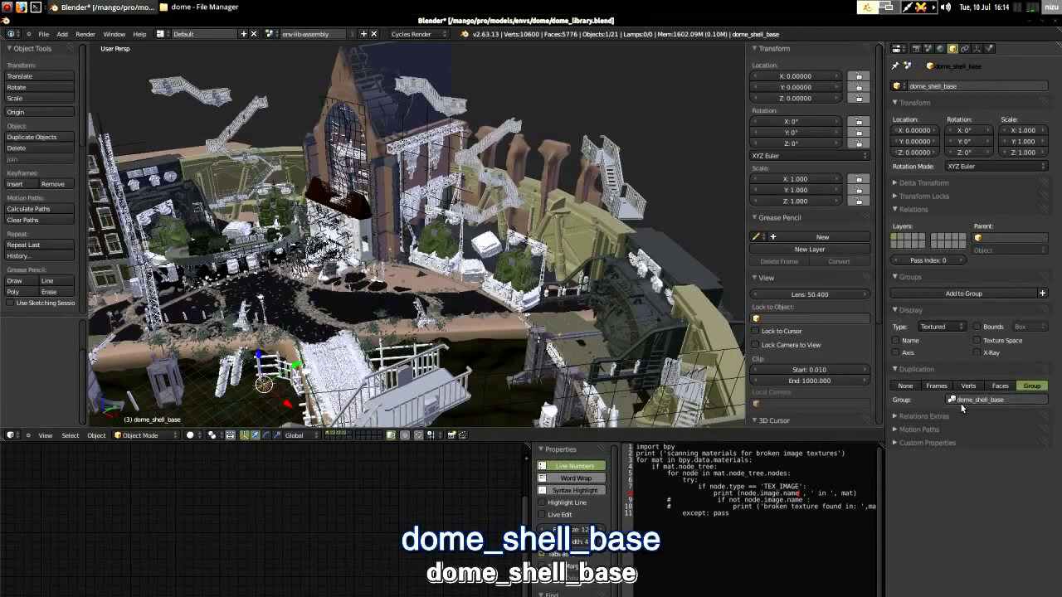
pyautogui.press('g')
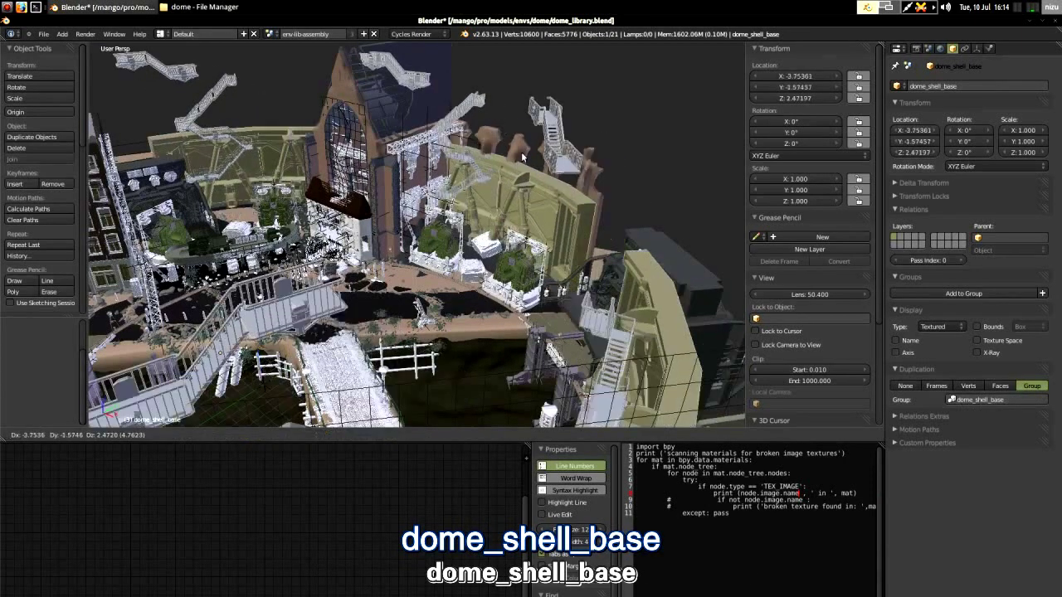
pyautogui.rightClick(610, 114)
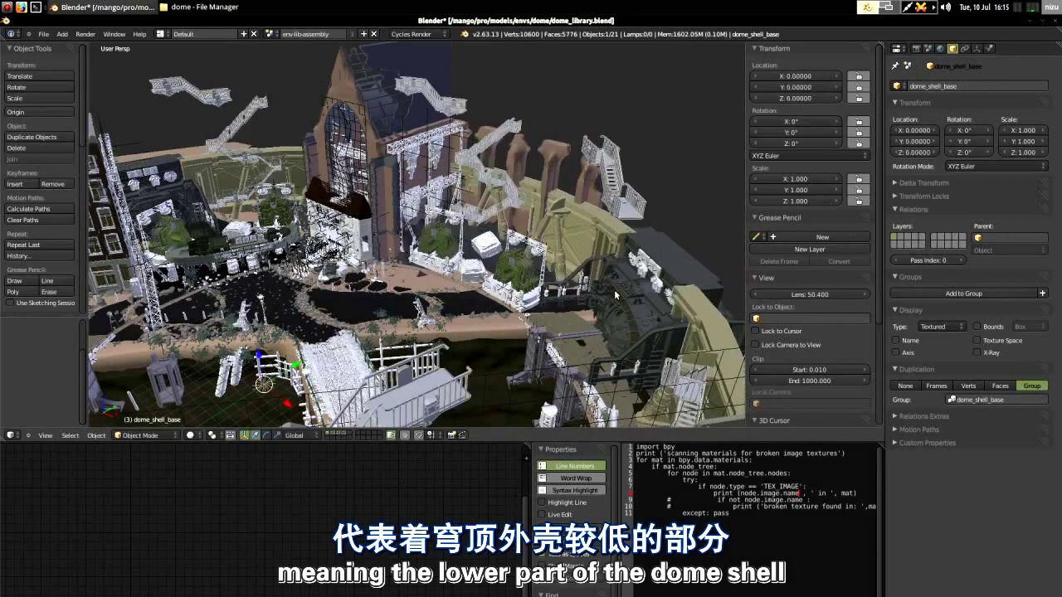
# Step: Select the church group, dome_church_south_hi, and try moving it
pyautogui.scroll(-3, 614, 289)
pyautogui.scroll(3, 458, 166)
pyautogui.rightClick(458, 172)
pyautogui.press('g')
pyautogui.rightClick(440, 120)
pyautogui.scroll(3, 356, 328)
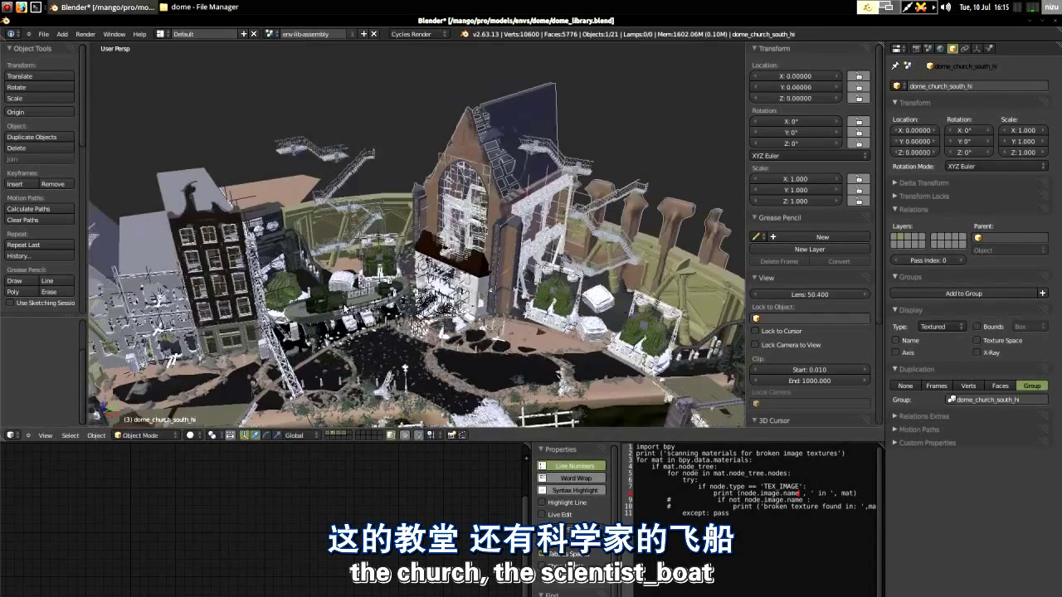
# Step: Select the dome_boats group, the scientists' boat beside the church, and try moving it
pyautogui.rightClick(359, 319)
pyautogui.press('g')
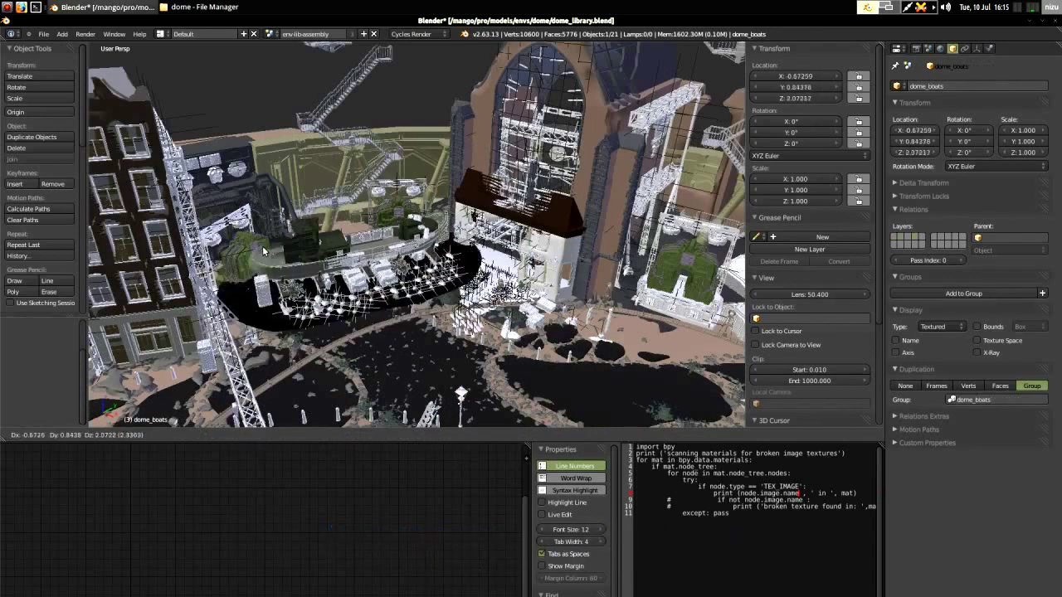
pyautogui.rightClick(349, 292)
# Step: Select the west facades group, dome_facades_west_hi, and try moving it
pyautogui.moveTo(348, 293); pyautogui.dragTo(283, 346, button='middle')
pyautogui.rightClick(284, 345)
pyautogui.press('g')
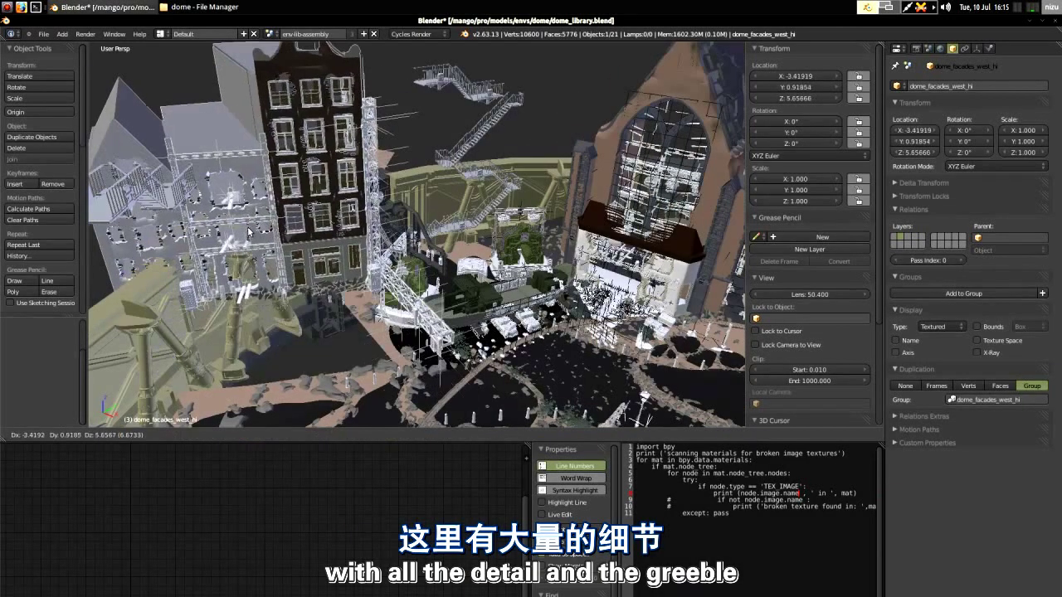
pyautogui.rightClick(254, 224)
# Step: Select the dome_roads_tech_misc_hi group of road equipment and try moving it
pyautogui.scroll(-6, 297, 227)
pyautogui.moveTo(432, 247); pyautogui.dragTo(503, 169, button='middle')
pyautogui.scroll(4, 408, 146)
pyautogui.scroll(-5, 530, 319)
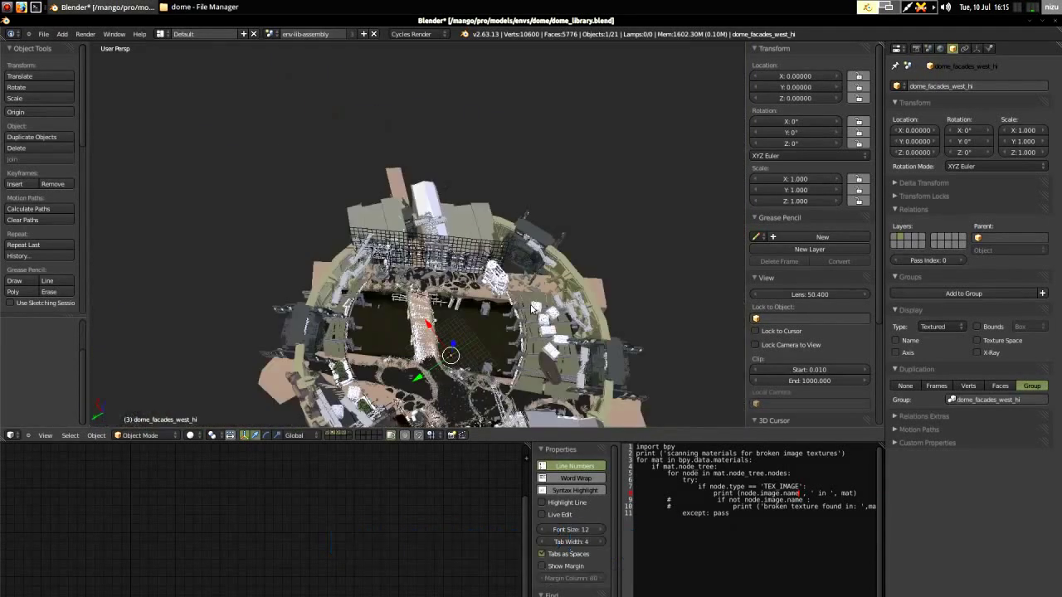
pyautogui.scroll(5, 560, 334)
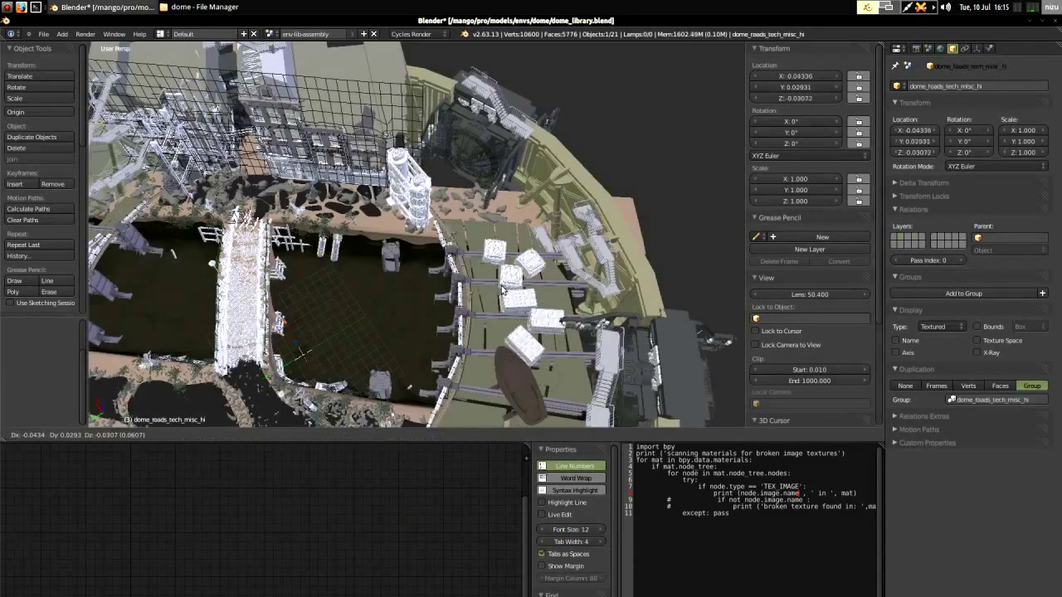
pyautogui.rightClick(544, 270)
# Step: Select the dome_canal_bed group and view the whole dome from the side
pyautogui.scroll(-6, 519, 264)
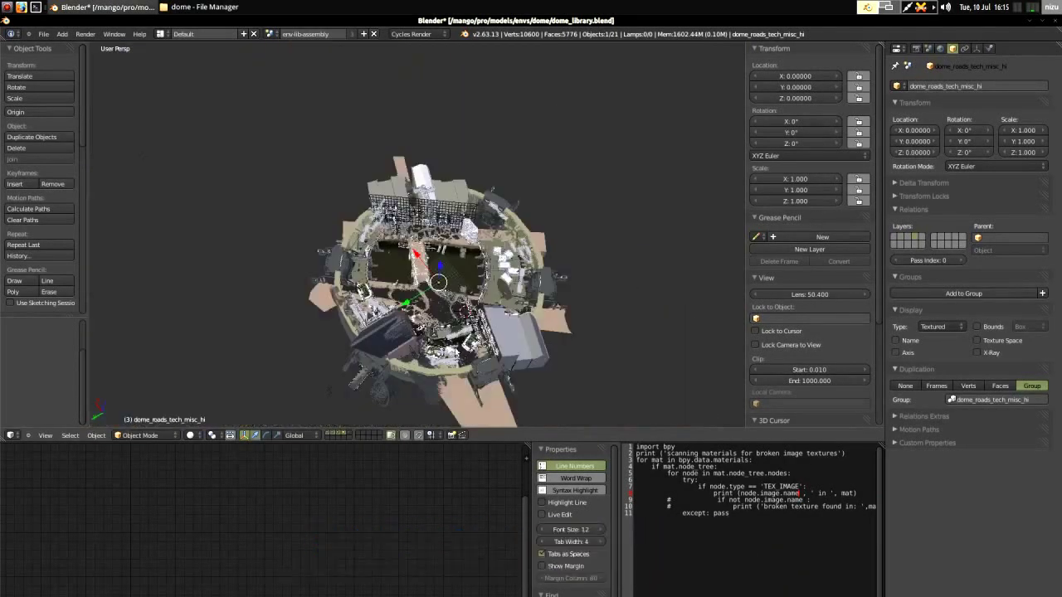
pyautogui.scroll(8, 357, 292)
pyautogui.rightClick(357, 292)
pyautogui.moveTo(357, 292); pyautogui.dragTo(416, 310, button='middle')
pyautogui.scroll(-6, 446, 348)
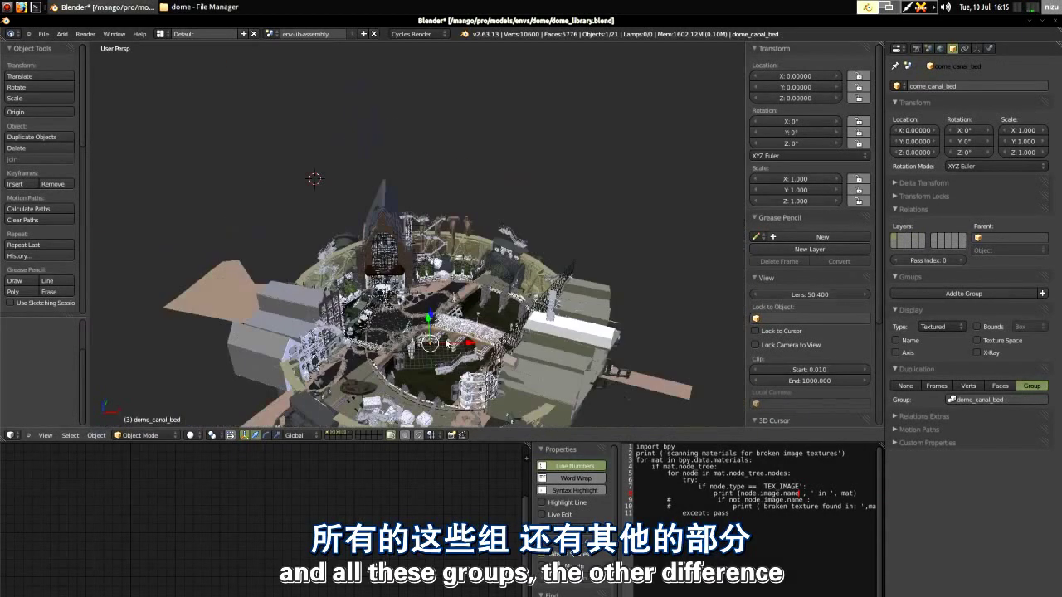
# Step: Examine the bridge, the gate and the bases of the mainframes inside the assembled dome up close
pyautogui.scroll(3, 445, 348)
pyautogui.scroll(1, 444, 349)
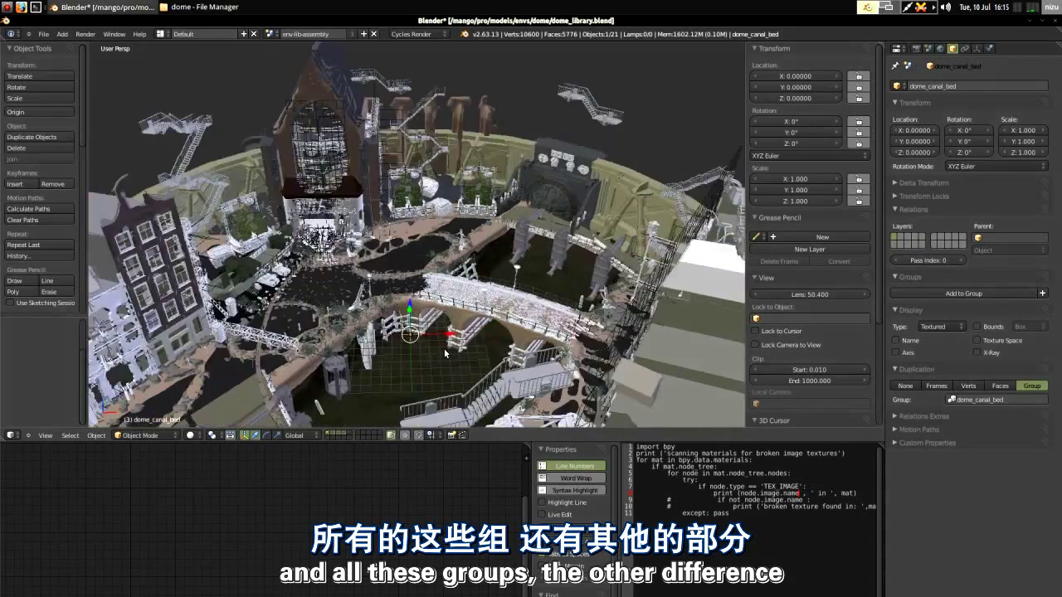
pyautogui.scroll(3, 444, 350)
pyautogui.scroll(4, 500, 128)
pyautogui.scroll(-6, 503, 150)
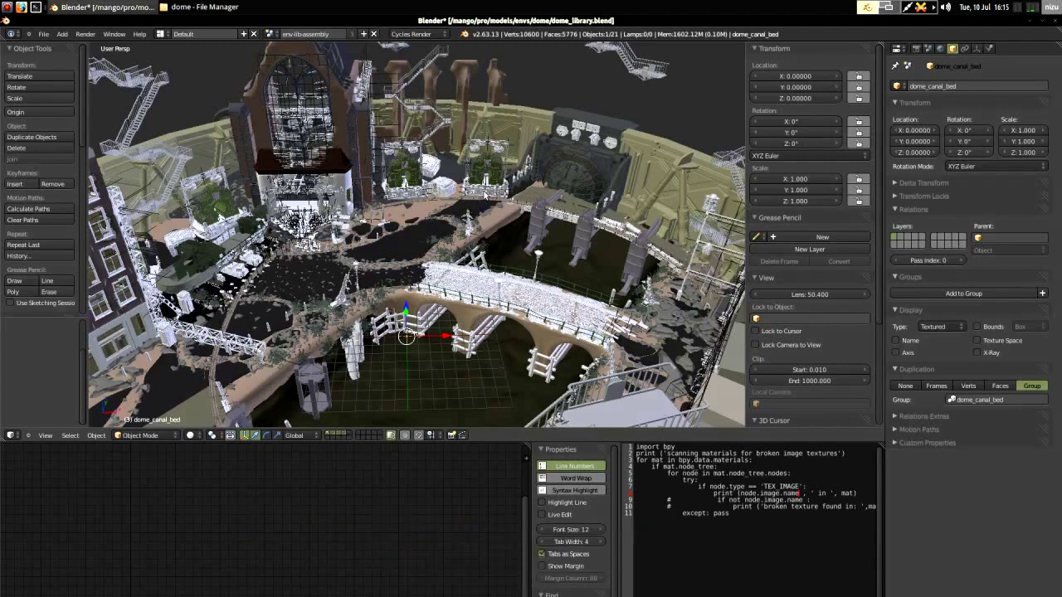
pyautogui.hotkey('shift', 'f')
pyautogui.scroll(3, 417, 234)
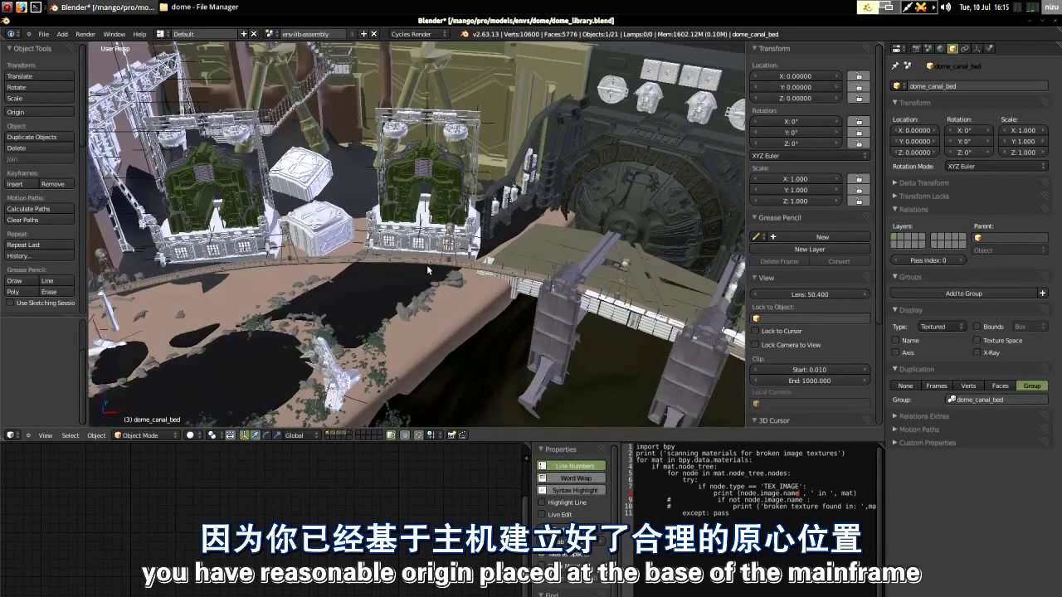
pyautogui.moveTo(451, 241); pyautogui.dragTo(512, 331, button='middle')
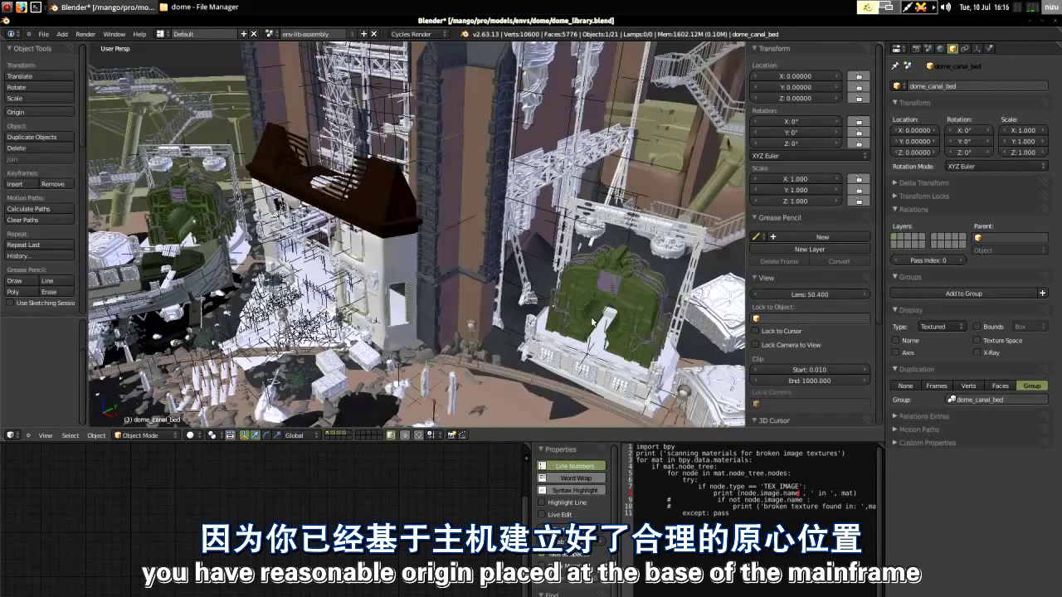
pyautogui.scroll(-3, 587, 341)
pyautogui.scroll(-3, 595, 266)
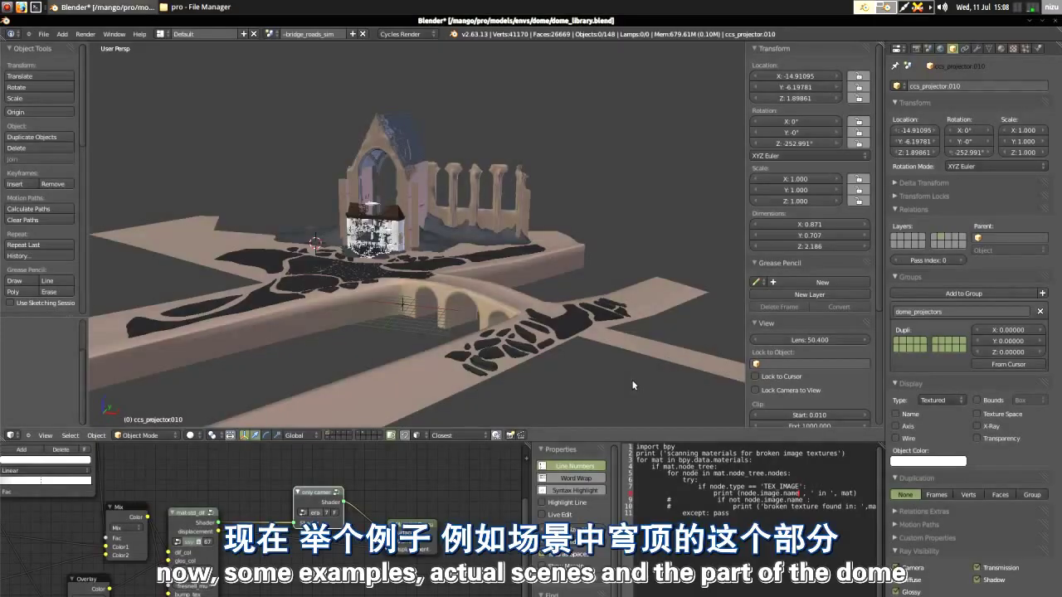
# Step: View the roads and bridge in the bridge_roads_sim scene and select the church group, dome_church_south_lo
pyautogui.scroll(4, 423, 231)
pyautogui.moveTo(422, 231); pyautogui.dragTo(425, 275, button='middle')
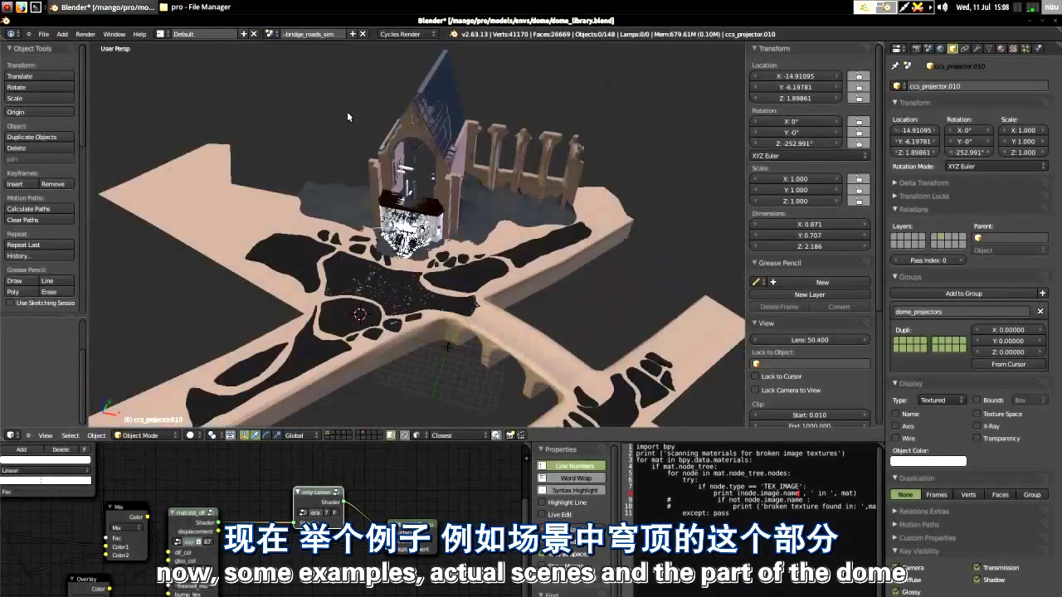
pyautogui.scroll(3, 486, 302)
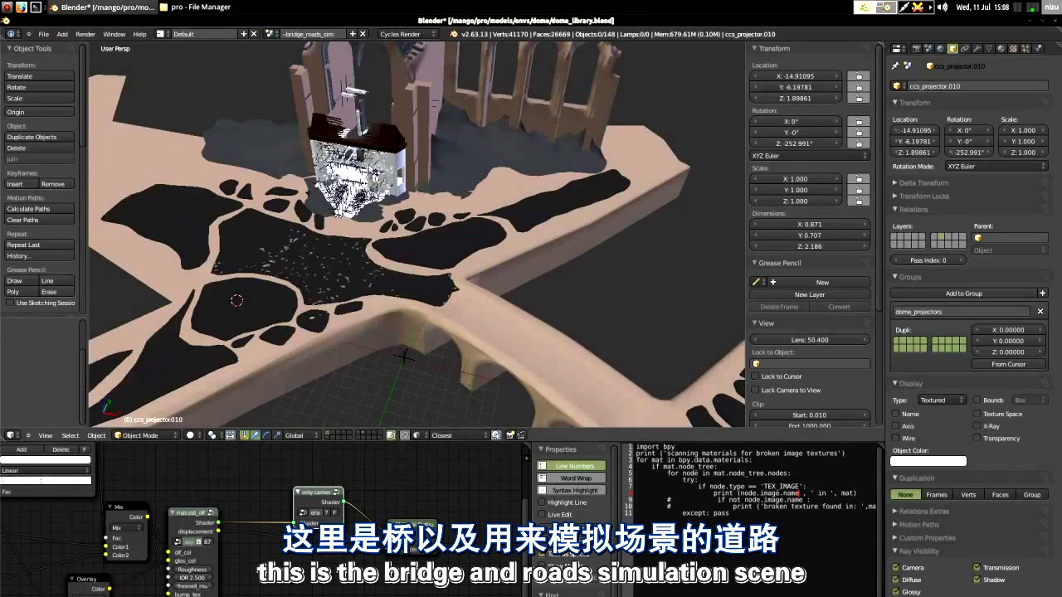
pyautogui.moveTo(395, 329); pyautogui.dragTo(436, 285, button='middle')
pyautogui.rightClick(381, 133)
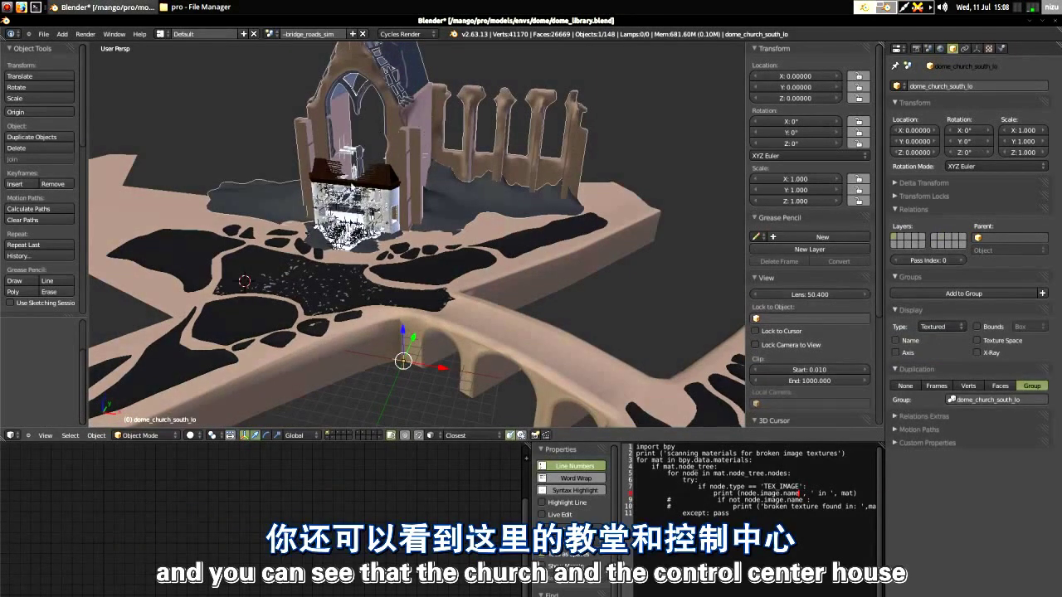
# Step: Select the control centre house, dome_church_house_lo, bring it into close view and try moving it
pyautogui.rightClick(368, 180)
pyautogui.press('KP_Decimal')
pyautogui.moveTo(455, 188); pyautogui.dragTo(436, 259, button='middle')
pyautogui.scroll(-3, 392, 268)
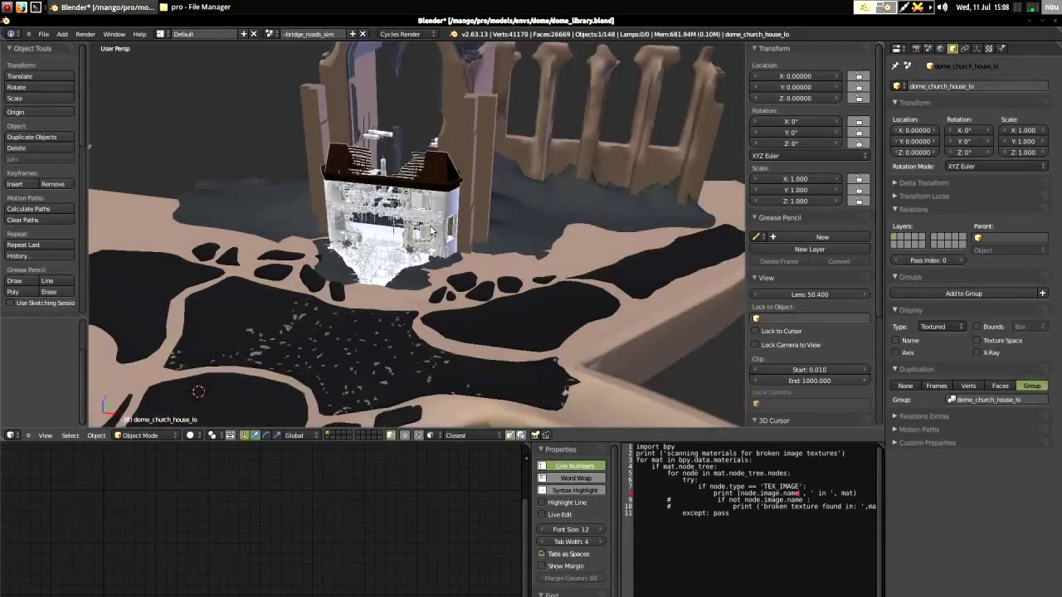
pyautogui.press('g')
pyautogui.press('Escape')
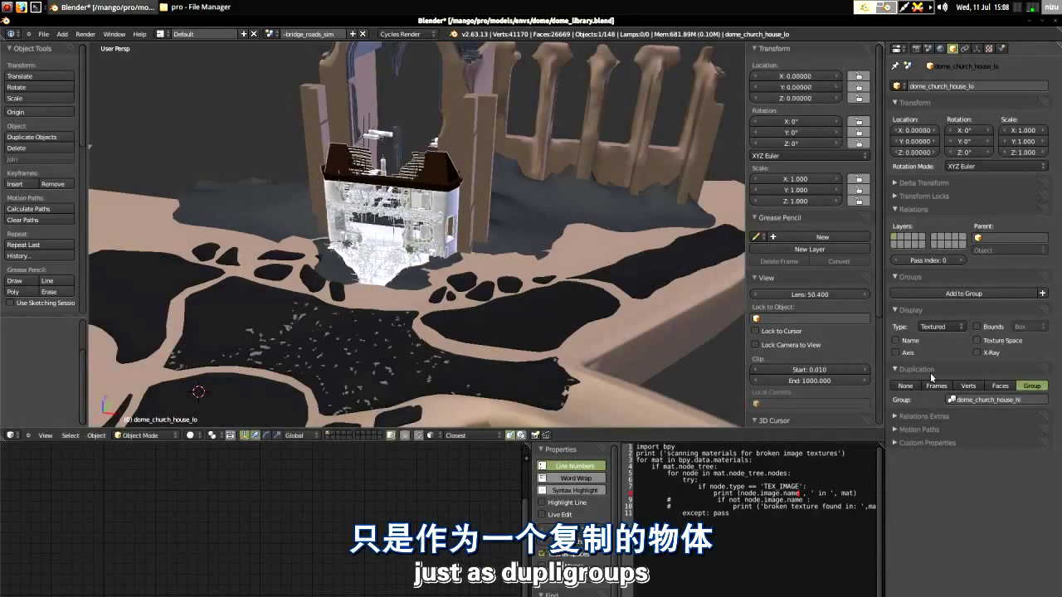
# Step: Examine the church house, the debris on the road surface and the bridge arches around the groups' shared origin
pyautogui.scroll(-3, 398, 267)
pyautogui.scroll(5, 388, 267)
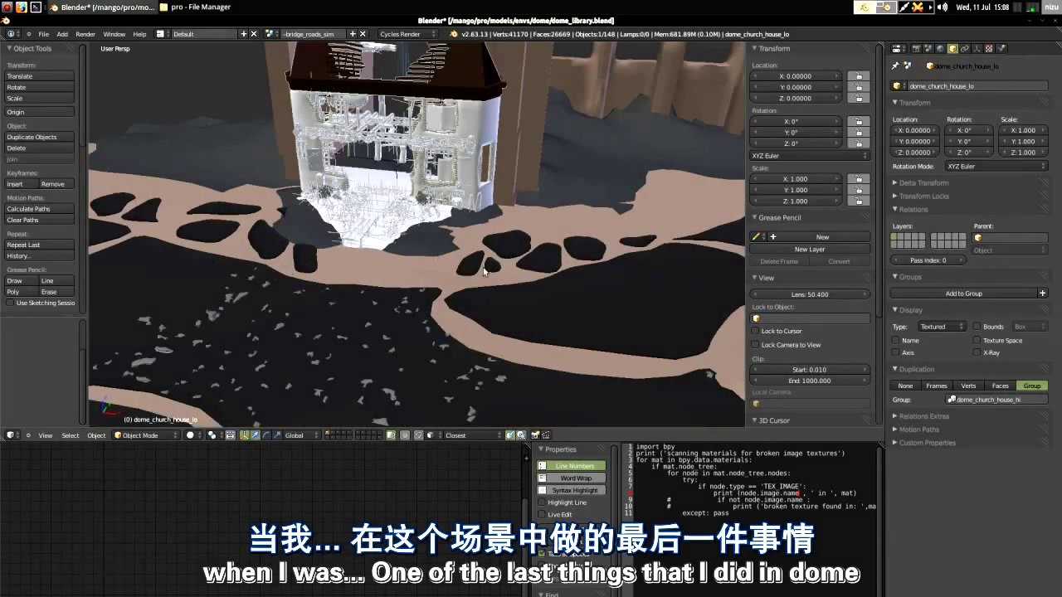
pyautogui.scroll(-4, 496, 272)
pyautogui.scroll(5, 452, 249)
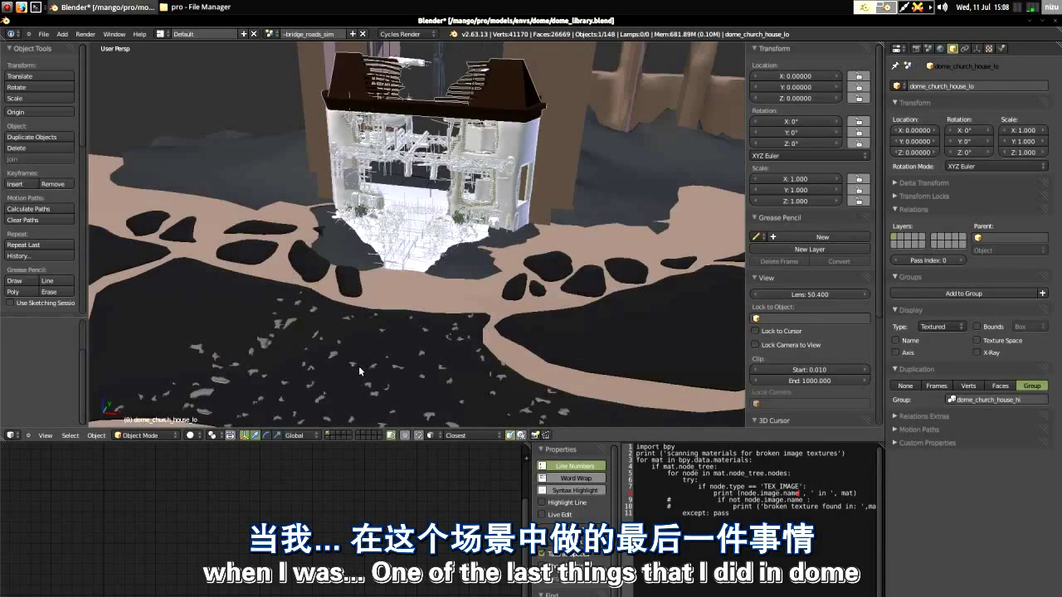
pyautogui.moveTo(359, 366); pyautogui.dragTo(409, 322, button='middle')
pyautogui.scroll(-4, 410, 322)
pyautogui.scroll(4, 384, 344)
pyautogui.scroll(-1, 328, 233)
pyautogui.scroll(-4, 330, 234)
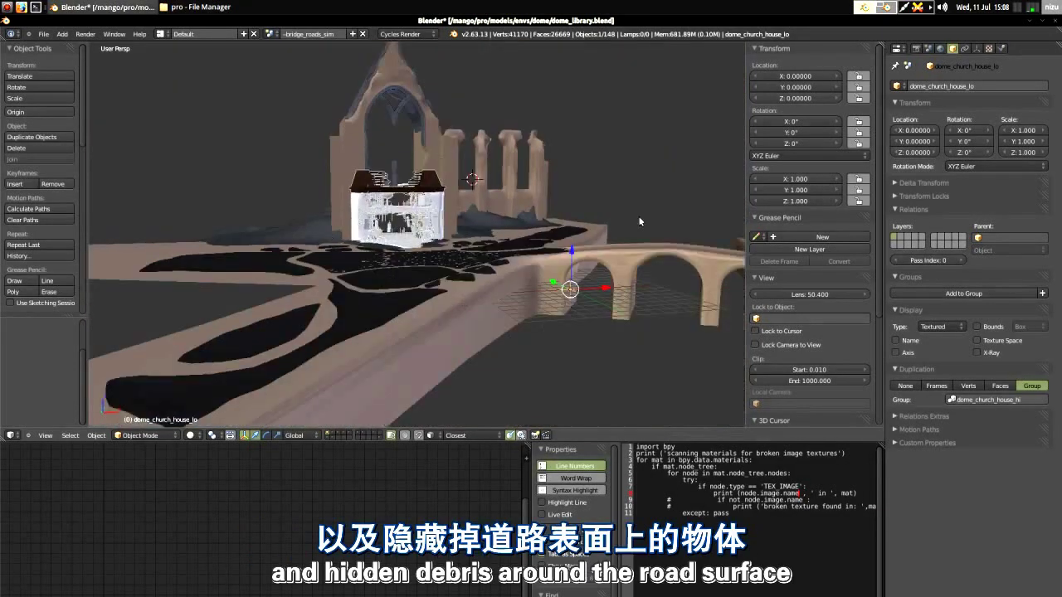
pyautogui.moveTo(501, 253); pyautogui.dragTo(572, 289, button='middle')
pyautogui.scroll(3, 463, 148)
pyautogui.scroll(-3, 464, 148)
pyautogui.scroll(6, 572, 316)
pyautogui.scroll(-2, 348, 380)
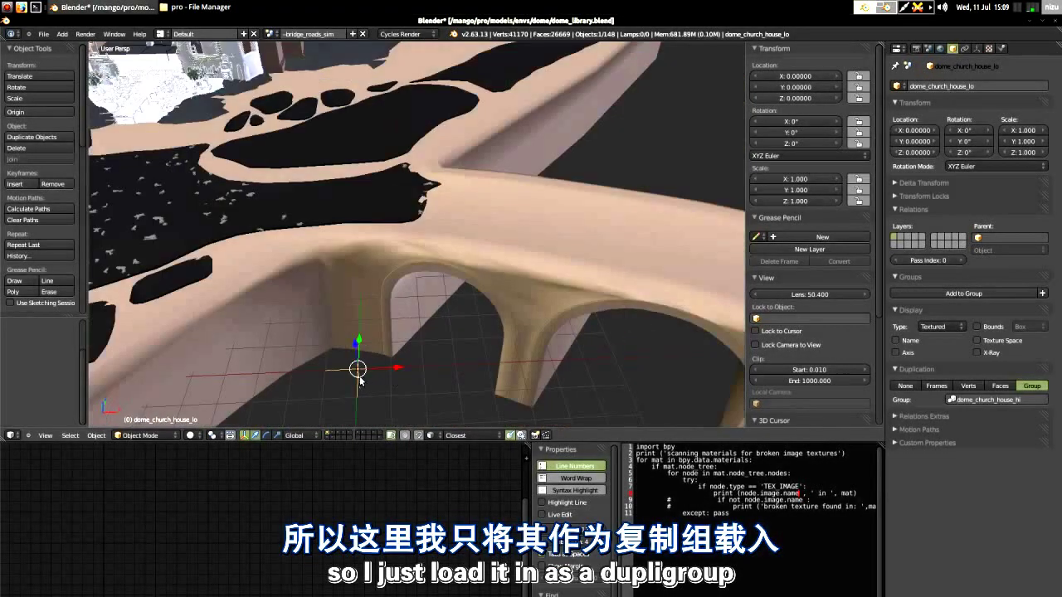
pyautogui.moveTo(348, 380); pyautogui.dragTo(383, 380, button='middle')
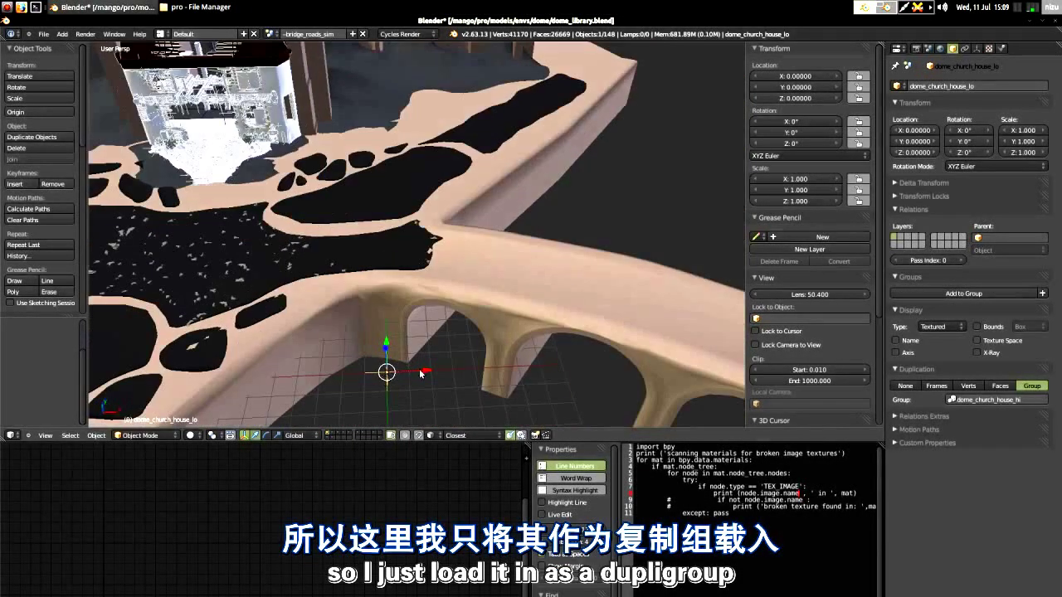
pyautogui.scroll(-4, 520, 361)
pyautogui.scroll(1, 446, 306)
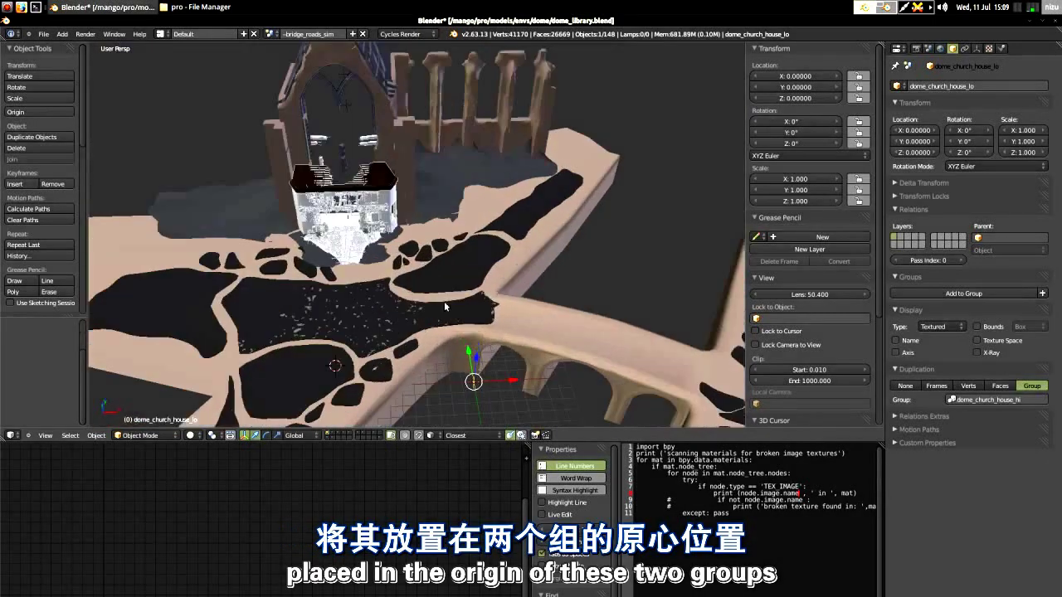
# Step: Check the scene list for the church scenes, and delete the dome_church_south_lo reference group
pyautogui.rightClick(358, 204)
pyautogui.click(269, 35)
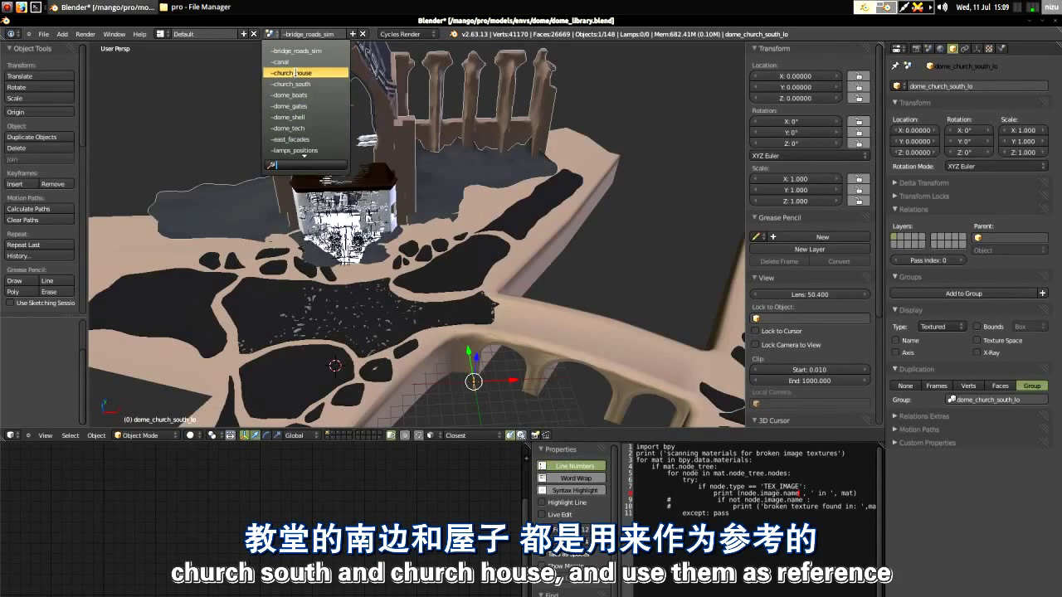
pyautogui.click(183, 117)
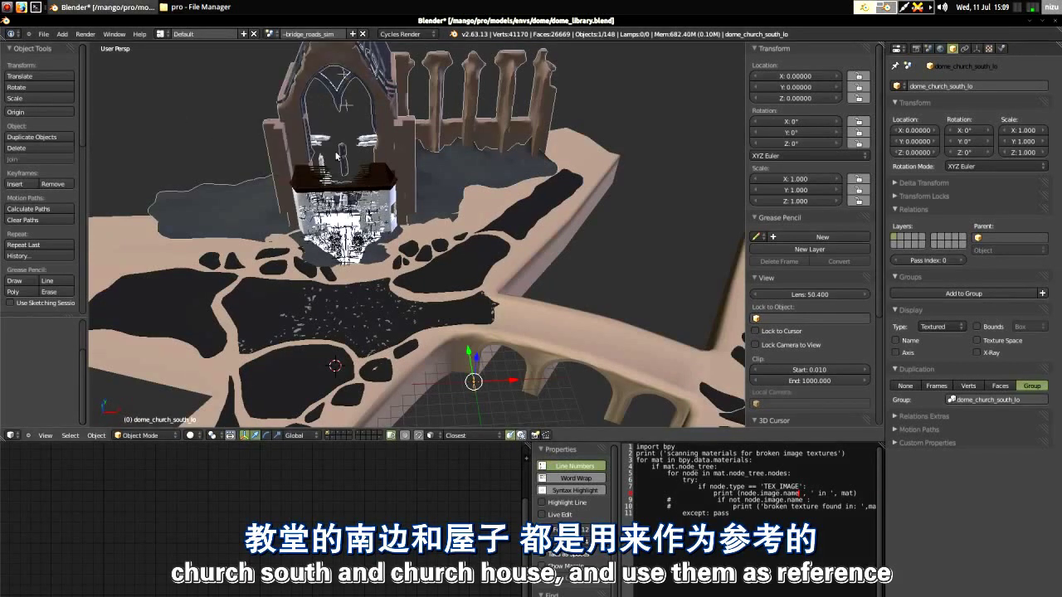
pyautogui.press('x')
pyautogui.click(374, 95)
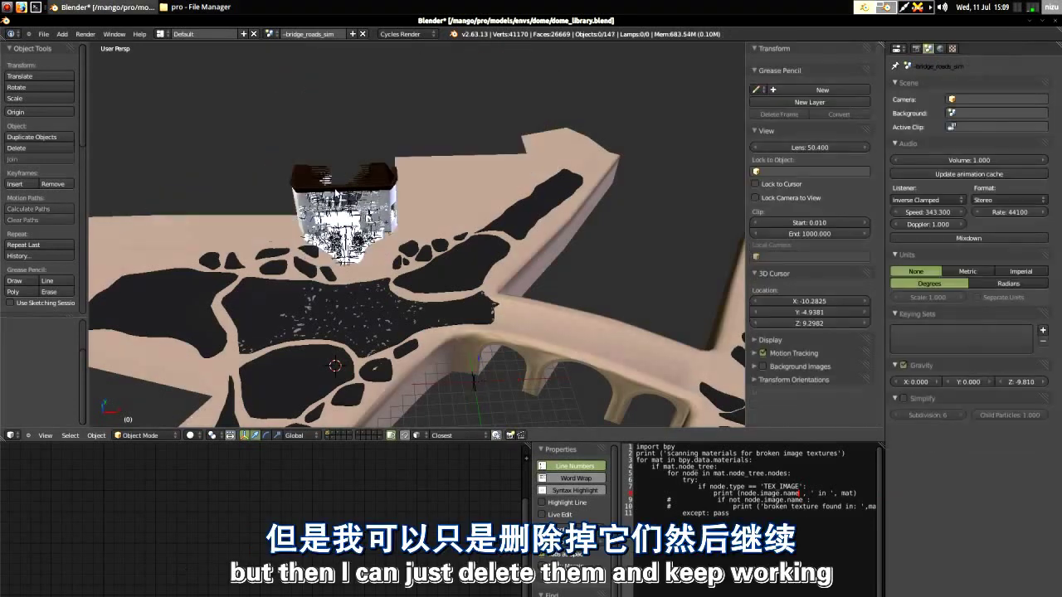
# Step: Delete the dome_church_house_lo reference group from the bridge_roads_sim scene
pyautogui.rightClick(377, 187)
pyautogui.press('x')
pyautogui.click(376, 185)
# Step: Select the base mesh of the roads and bridge, roads_fu_main, and try moving it
pyautogui.moveTo(386, 282); pyautogui.dragTo(447, 216, button='middle')
pyautogui.scroll(-4, 366, 239)
pyautogui.scroll(3, 415, 359)
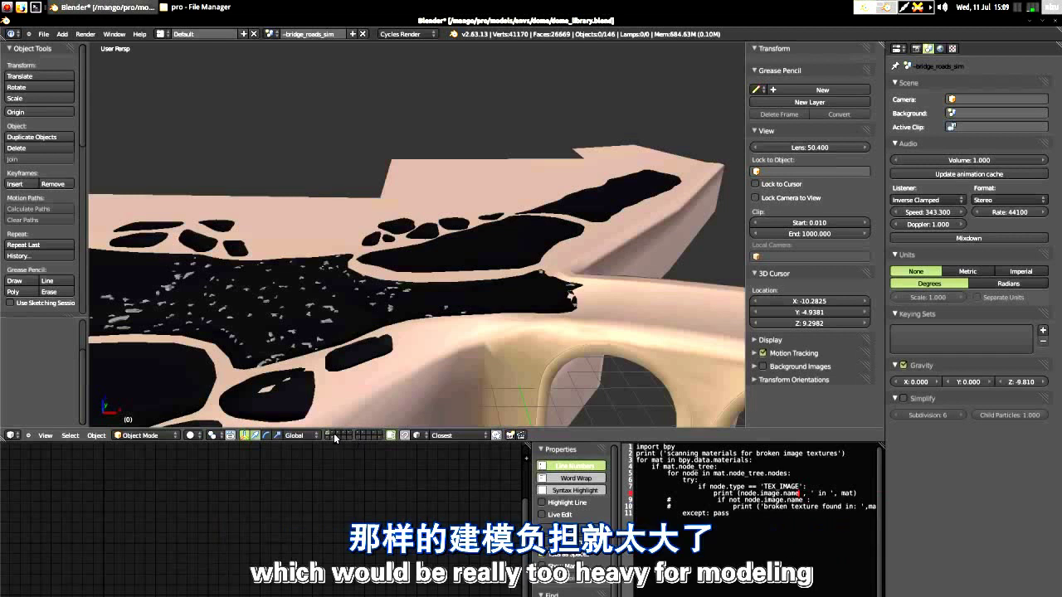
pyautogui.scroll(-2, 354, 310)
pyautogui.keyDown('shift'); pyautogui.moveTo(355, 311); pyautogui.dragTo(309, 291, button='middle'); pyautogui.keyUp('shift')
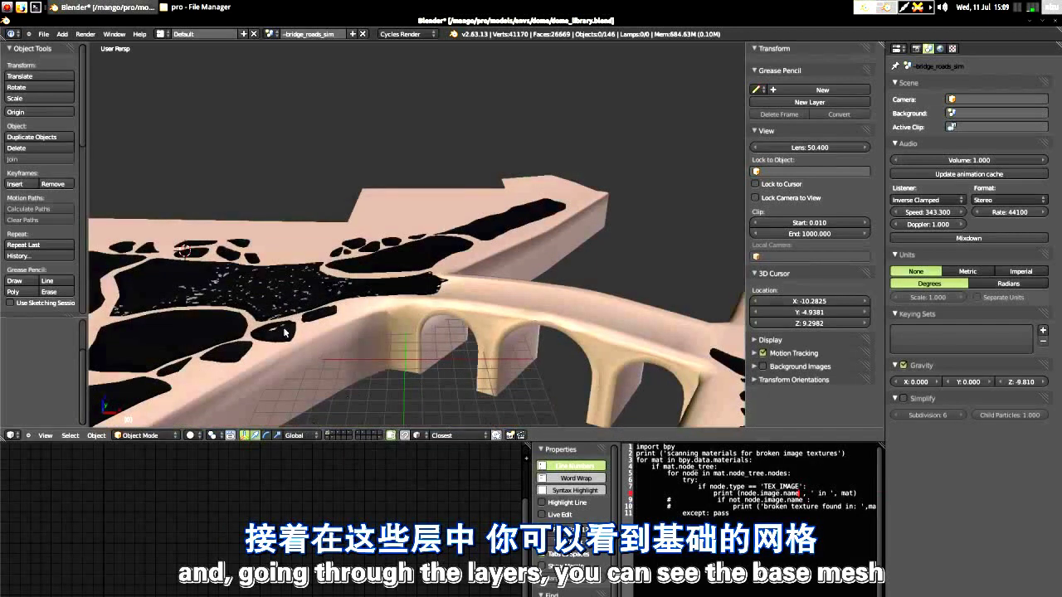
pyautogui.rightClick(472, 315)
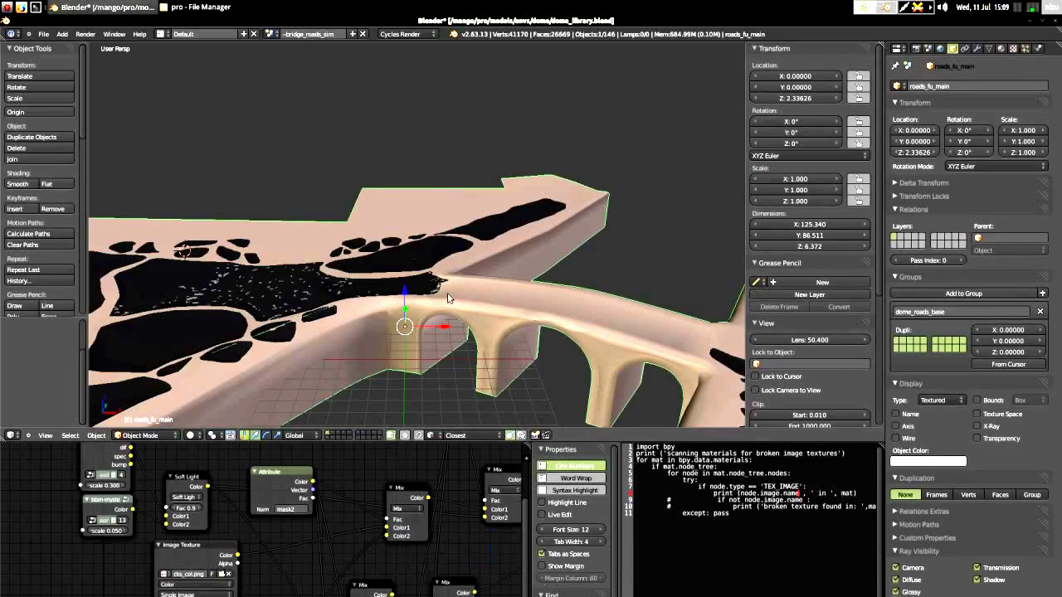
pyautogui.press('g')
pyautogui.rightClick(465, 330)
# Step: Select the broken pavement surface, roads_fu_surf, try moving it, and view the debris on it up close
pyautogui.scroll(3, 398, 278)
pyautogui.rightClick(390, 269)
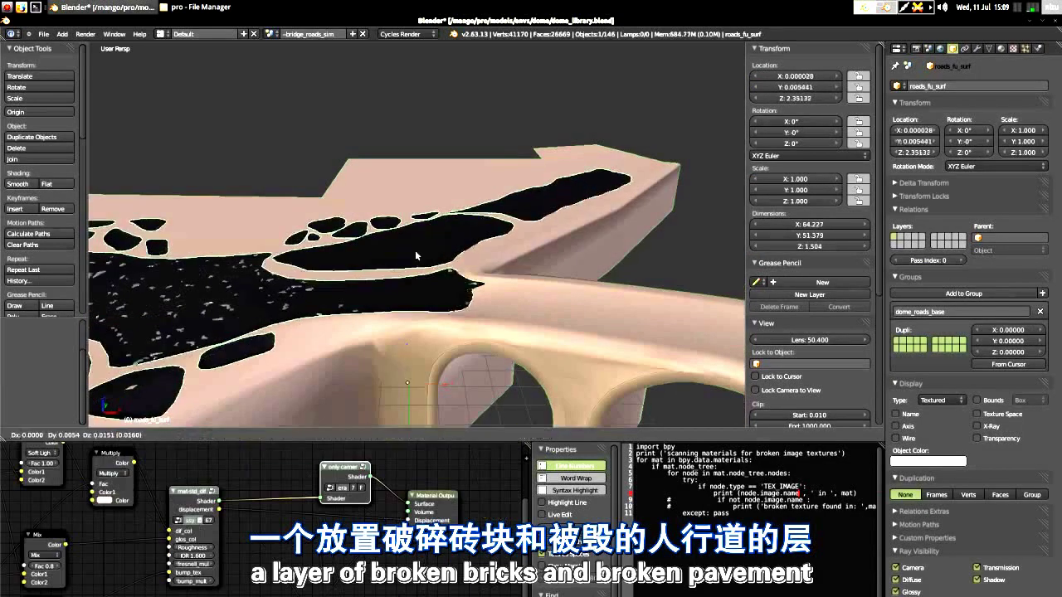
pyautogui.scroll(-3, 419, 320)
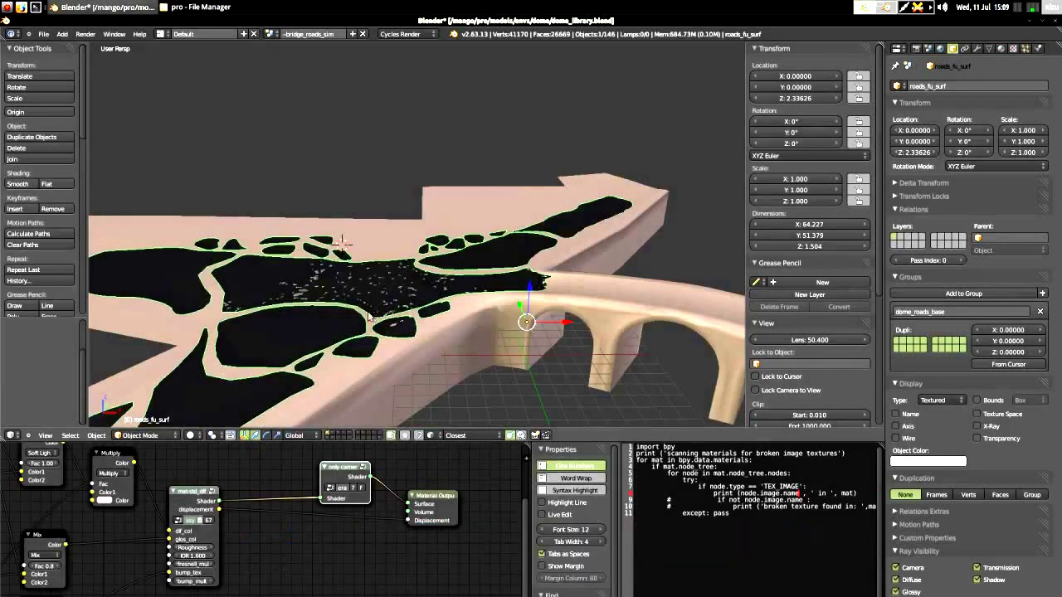
pyautogui.scroll(3, 375, 299)
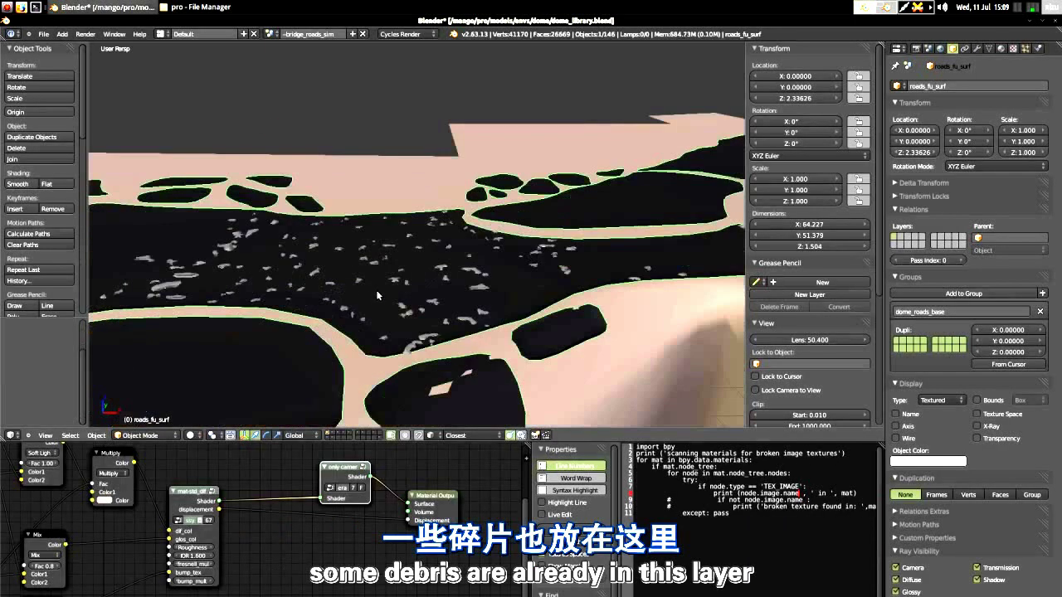
# Step: Show only the scene's second layer, with the dome's inner ring, street lamps and bridge surface
pyautogui.click(332, 434)
pyautogui.scroll(-6, 323, 255)
pyautogui.scroll(3, 323, 255)
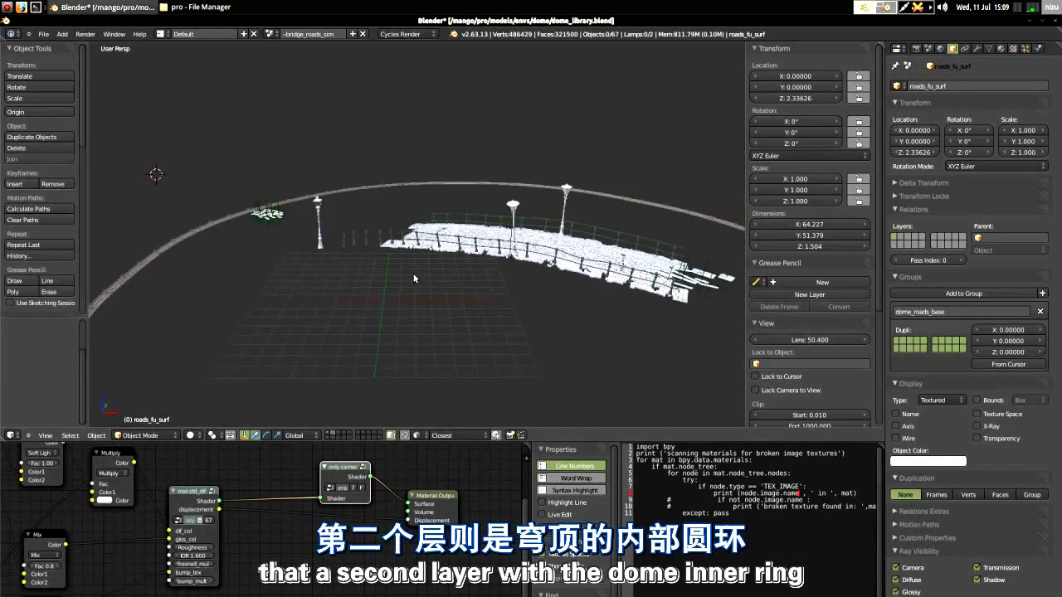
# Step: Select the dome's inner ring, domeshell_inner_circle, and view the bridge's brick surface and railings up close
pyautogui.rightClick(157, 263)
pyautogui.scroll(-5, 414, 296)
pyautogui.scroll(3, 448, 265)
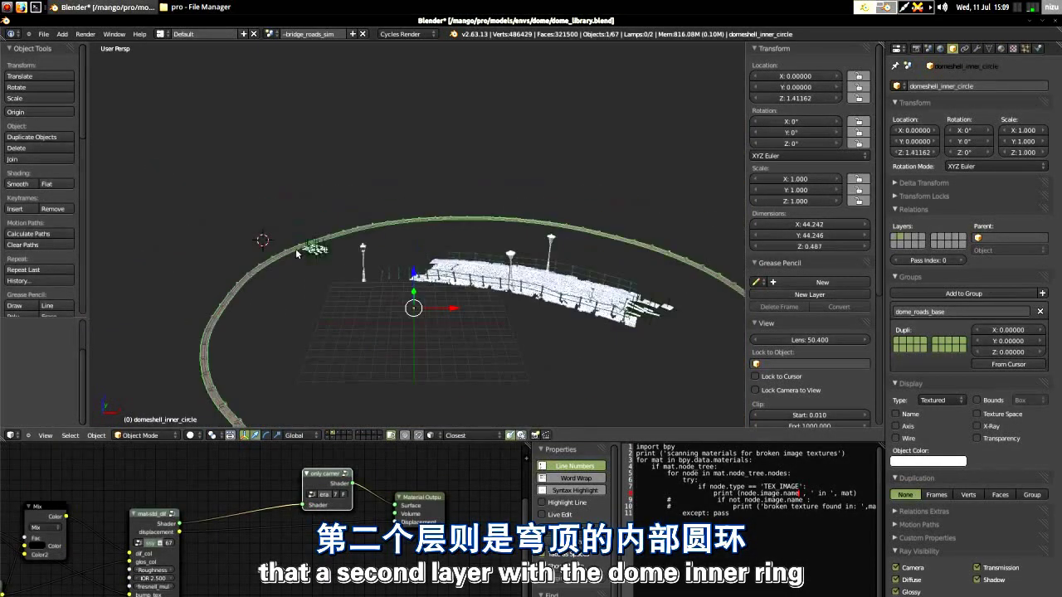
pyautogui.scroll(2, 370, 282)
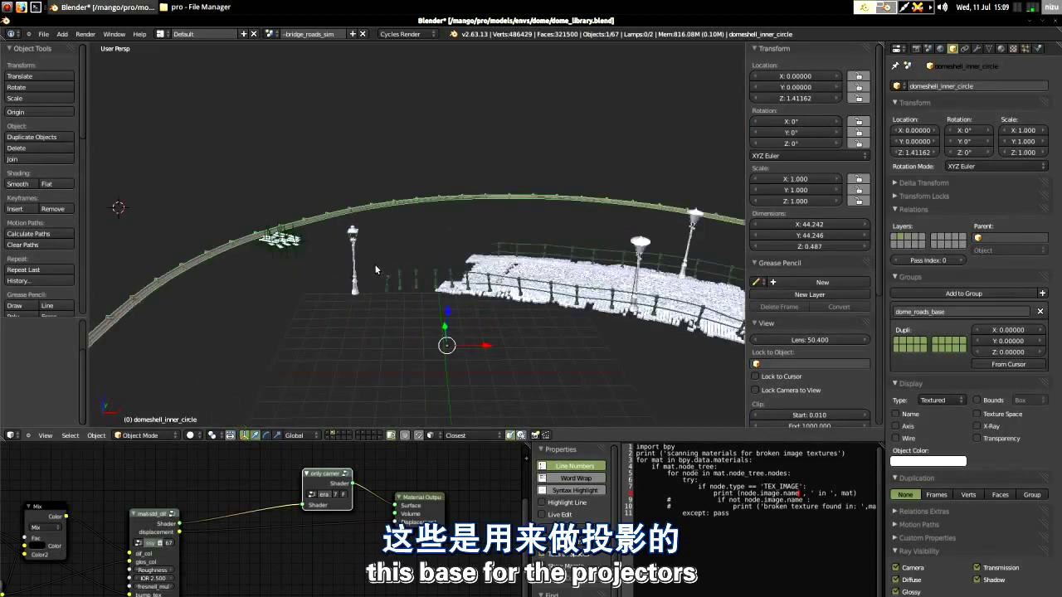
pyautogui.scroll(5, 539, 306)
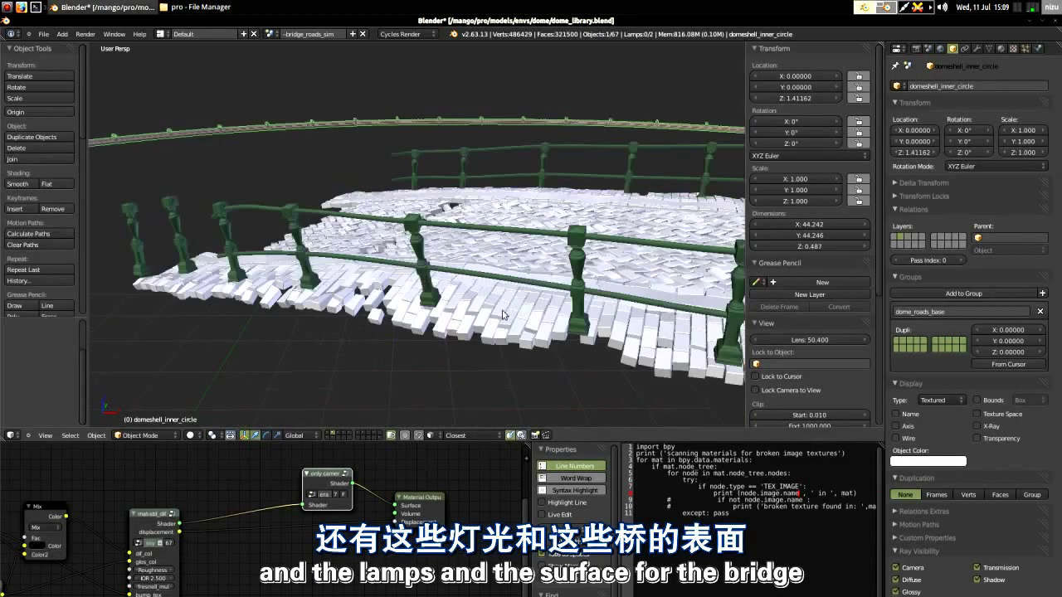
# Step: Select the bridge's brick surface and view it together with the street lamps and the dome's inner ring
pyautogui.rightClick(461, 323)
pyautogui.scroll(-4, 462, 323)
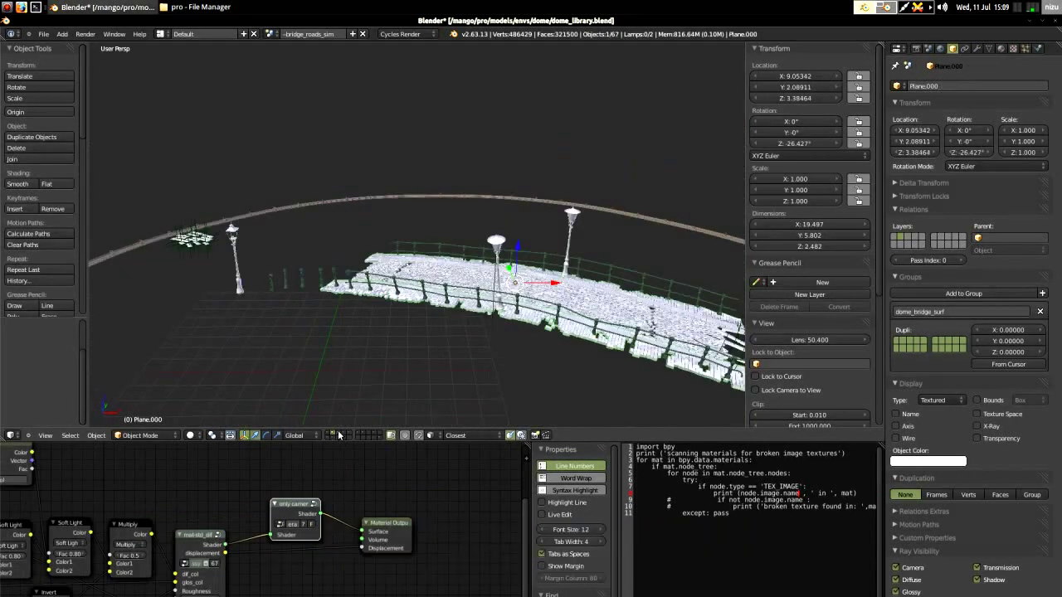
# Step: Show only the scene's third layer with the street furniture and select one of the street posts
pyautogui.click(338, 435)
pyautogui.scroll(-6, 468, 246)
pyautogui.scroll(3, 436, 284)
pyautogui.scroll(15, 356, 228)
pyautogui.rightClick(336, 223)
pyautogui.scroll(-5, 340, 241)
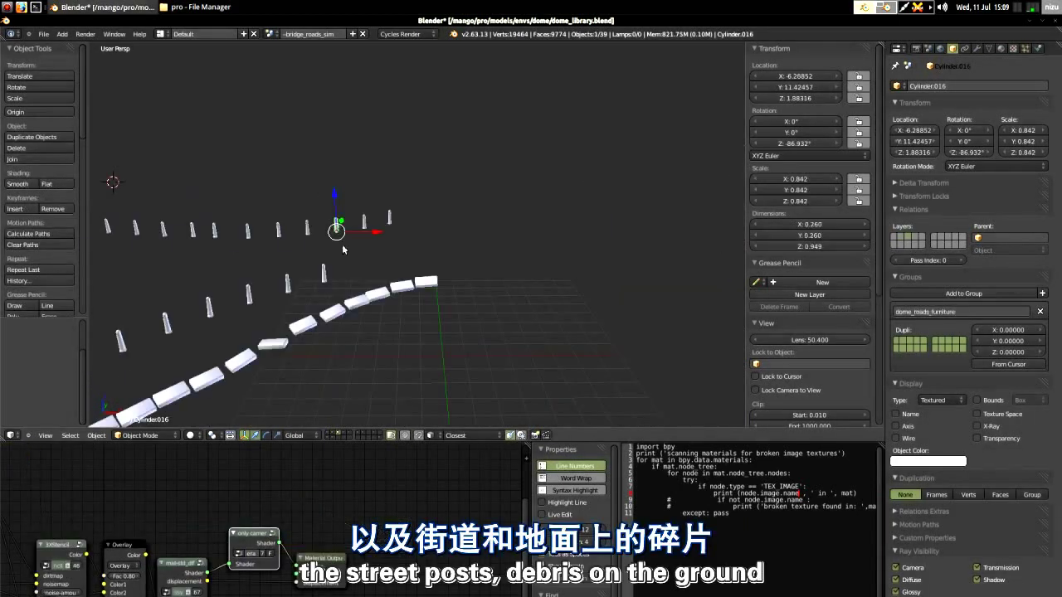
# Step: Show only the scene's fourth layer and view the debris scattered over the ground from another angle
pyautogui.click(344, 434)
pyautogui.scroll(-4, 426, 217)
pyautogui.scroll(5, 318, 275)
pyautogui.moveTo(318, 274); pyautogui.dragTo(393, 215, button='middle')
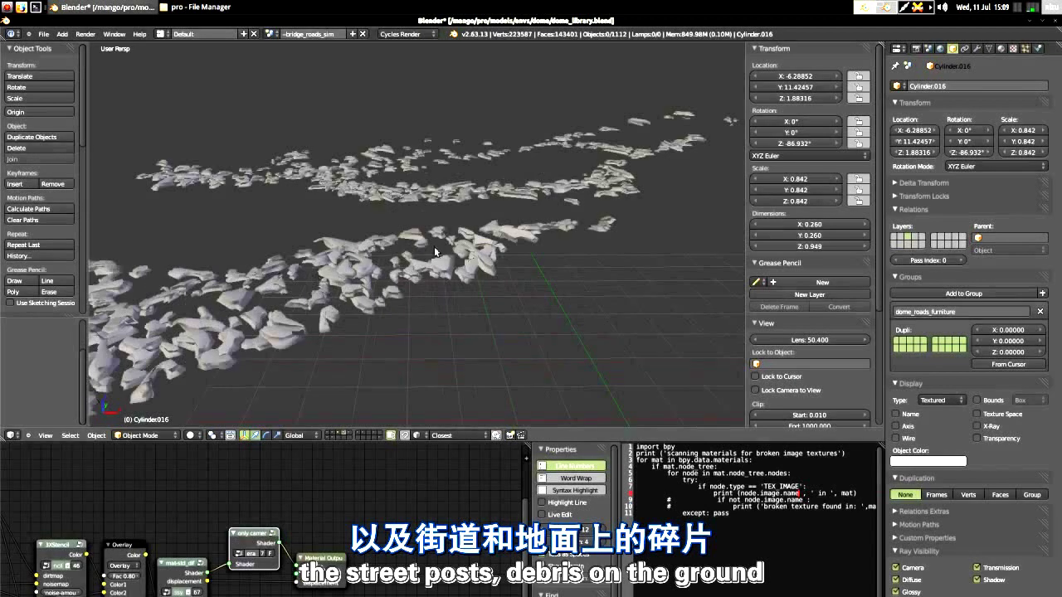
# Step: Show the fifth layer, select the crate tgk-crate-reinf-flycase.006, and view the props in place on the road base
pyautogui.click(350, 435)
pyautogui.press('Home')
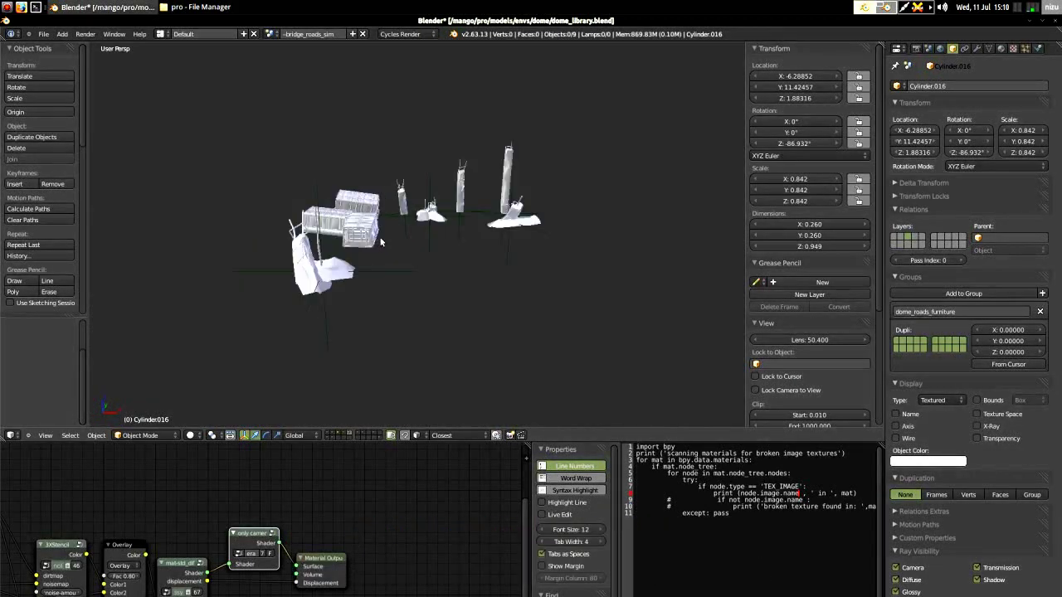
pyautogui.rightClick(325, 247)
pyautogui.scroll(-4, 400, 339)
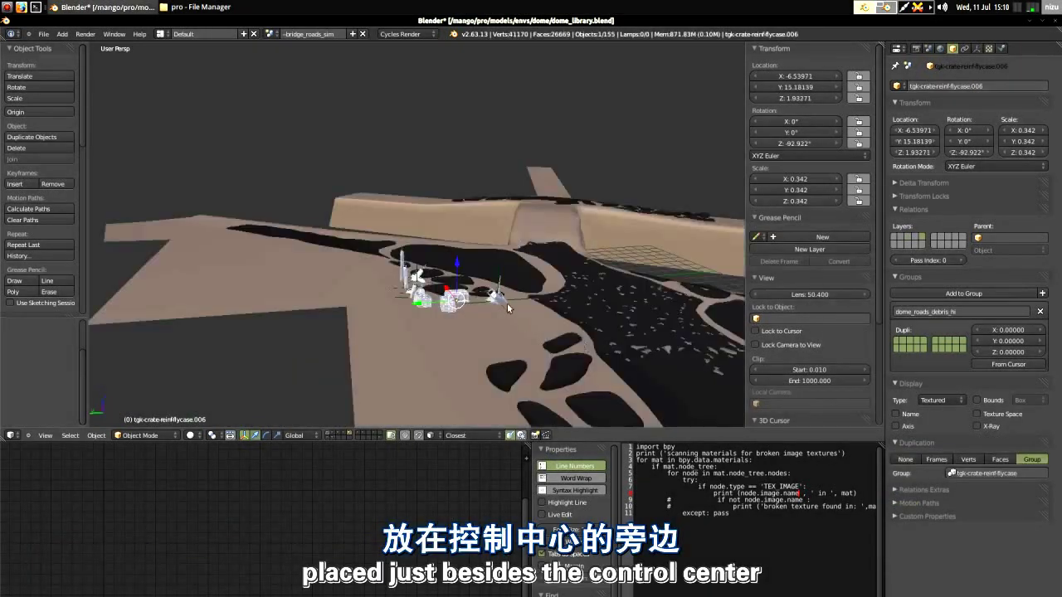
pyautogui.scroll(3, 507, 306)
pyautogui.moveTo(380, 356); pyautogui.dragTo(343, 340, button='middle')
pyautogui.moveTo(349, 260); pyautogui.dragTo(369, 329, button='middle')
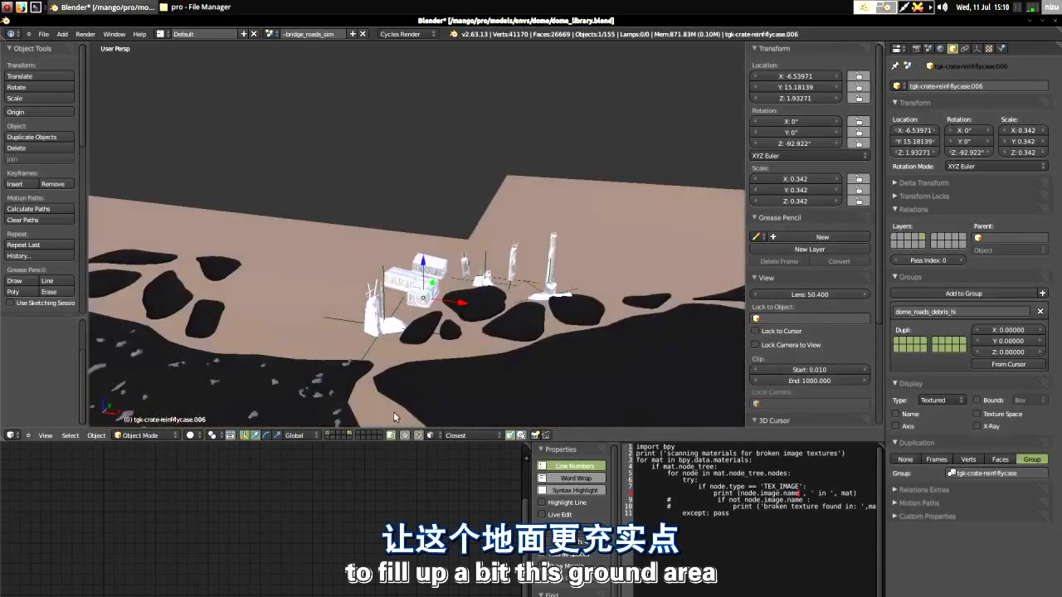
# Step: Show the vegetation layer, switch to the seventh layer, and select a projector in the ring to view its arrangement
pyautogui.click(356, 433)
pyautogui.scroll(-4, 390, 313)
pyautogui.moveTo(402, 376); pyautogui.dragTo(431, 336, button='middle')
pyautogui.press('7')
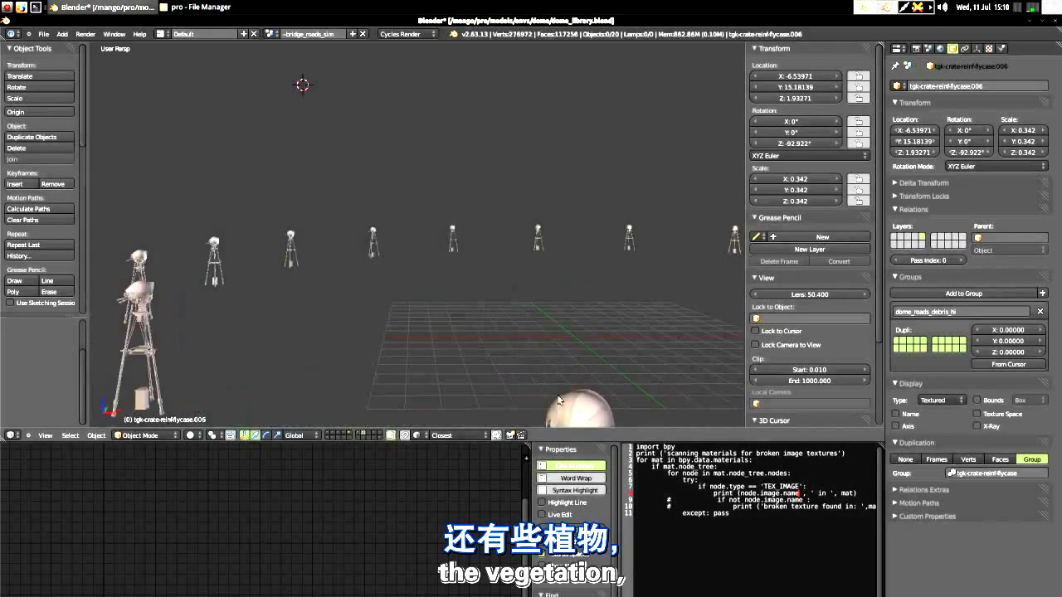
pyautogui.rightClick(570, 411)
pyautogui.scroll(-5, 571, 277)
pyautogui.scroll(2, 572, 259)
pyautogui.moveTo(572, 263); pyautogui.dragTo(488, 211, button='middle')
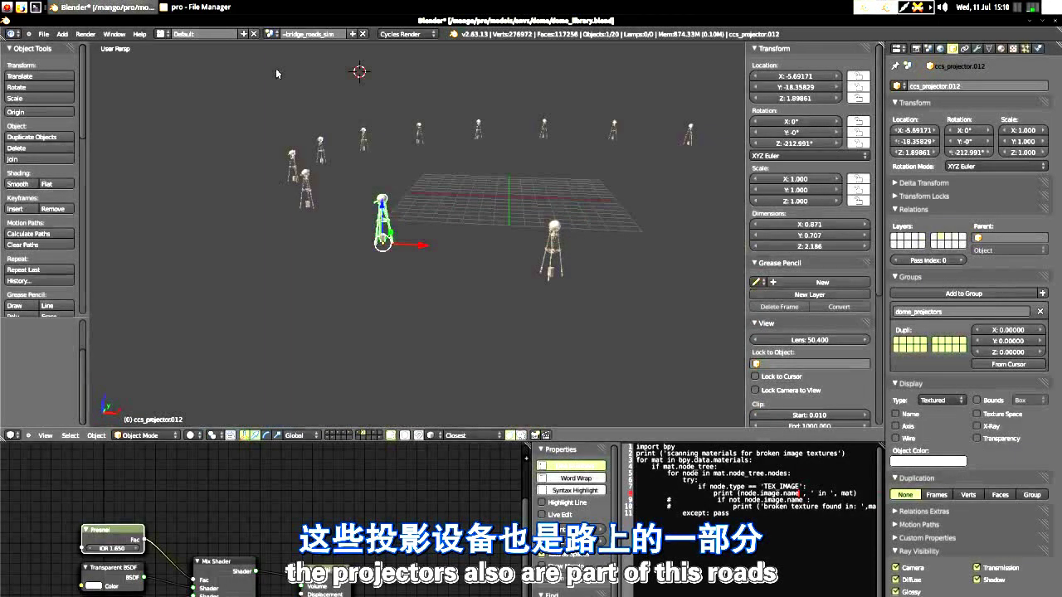
# Step: Show only the layer holding the ground kit pieces and select the small rubble piece near the grid origin
pyautogui.click(374, 433)
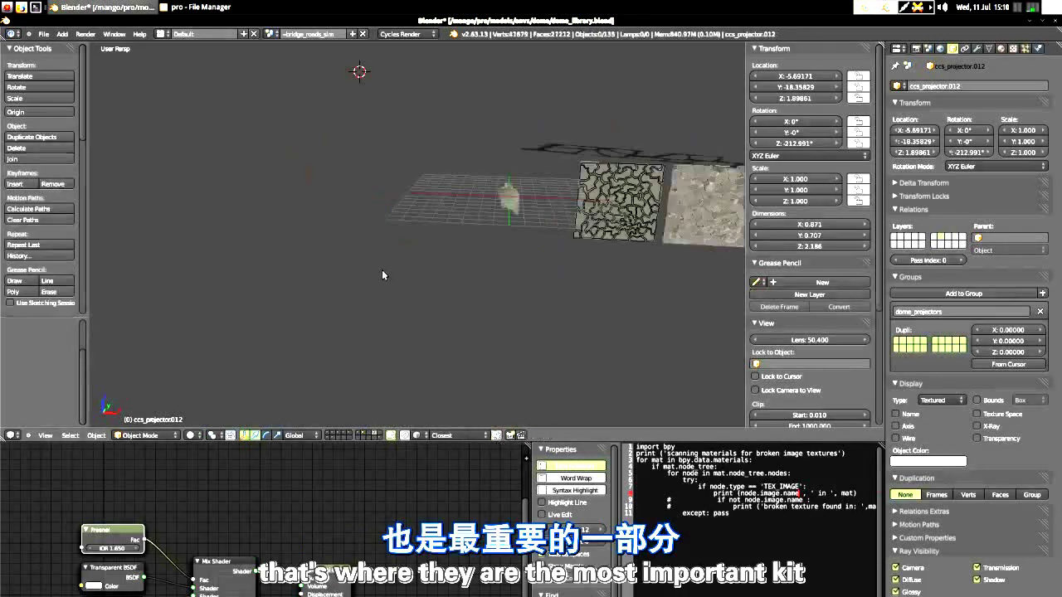
pyautogui.moveTo(381, 272); pyautogui.dragTo(385, 283, button='middle')
pyautogui.scroll(-4, 385, 283)
pyautogui.scroll(5, 504, 182)
pyautogui.scroll(4, 315, 319)
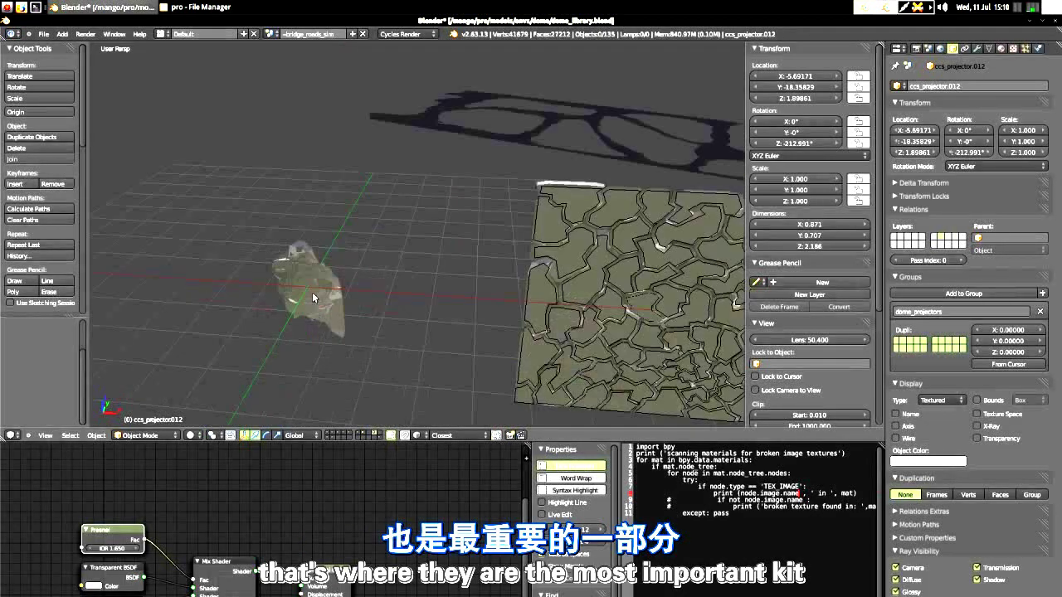
pyautogui.rightClick(317, 285)
pyautogui.moveTo(333, 340); pyautogui.dragTo(221, 342, button='middle')
pyautogui.moveTo(350, 284); pyautogui.dragTo(249, 300, button='middle')
pyautogui.scroll(4, 253, 302)
pyautogui.moveTo(331, 298); pyautogui.dragTo(520, 258, button='middle')
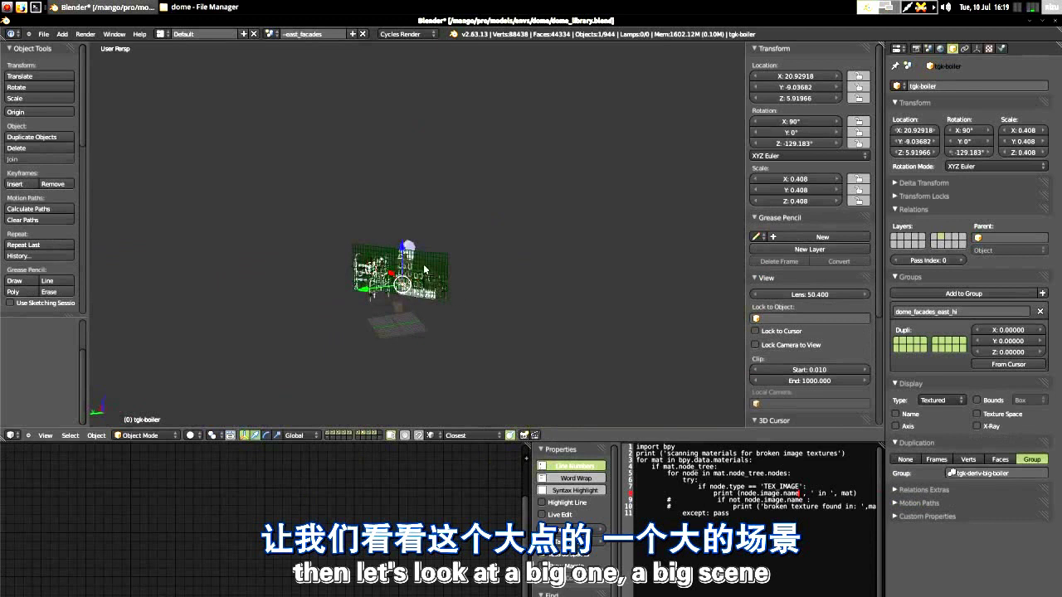
# Step: Set the east_facades scene's viewport shading to Rendered and view the ruined facades up close and from their open end
pyautogui.scroll(5, 423, 269)
pyautogui.scroll(4, 360, 363)
pyautogui.scroll(5, 361, 313)
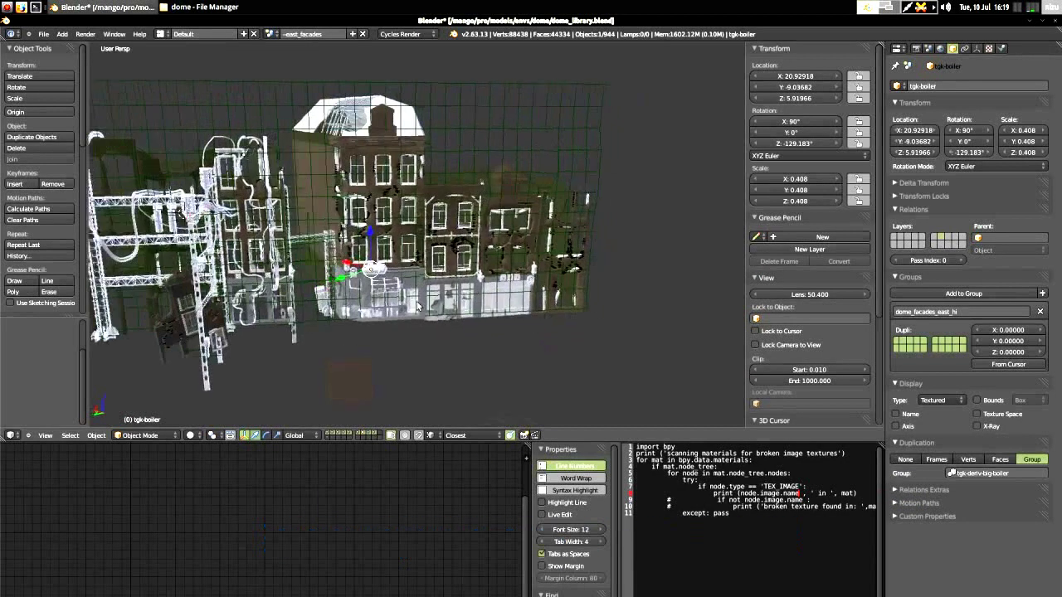
pyautogui.click(194, 435)
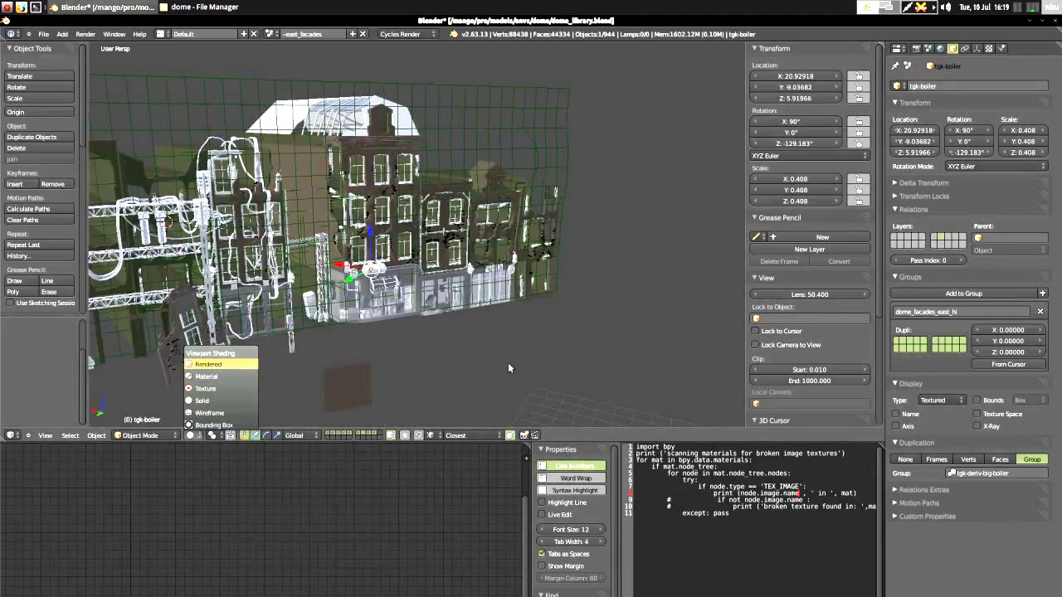
pyautogui.press('Return')
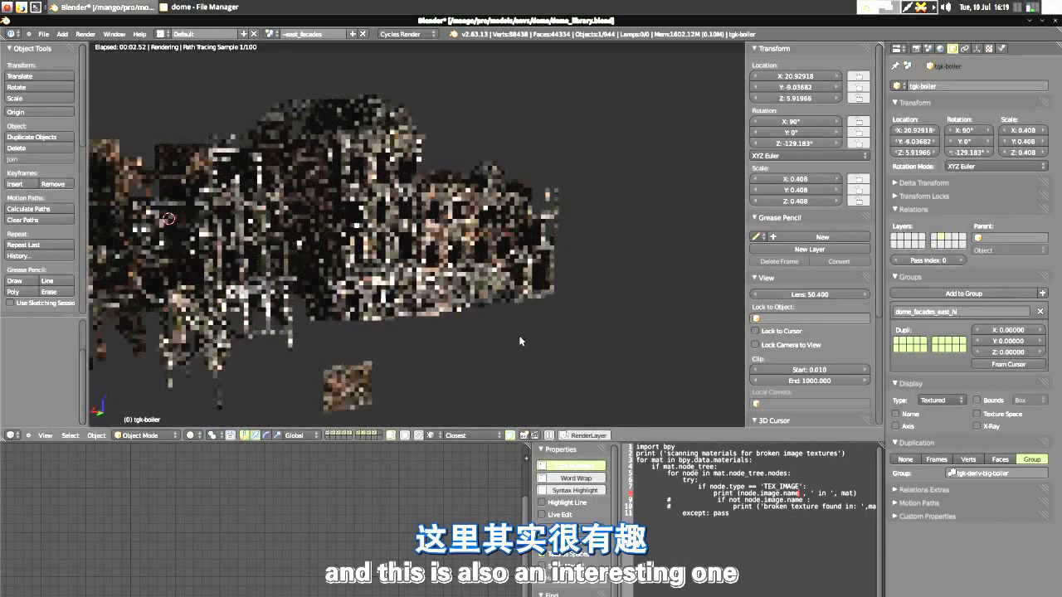
pyautogui.moveTo(466, 328); pyautogui.dragTo(414, 328, button='middle')
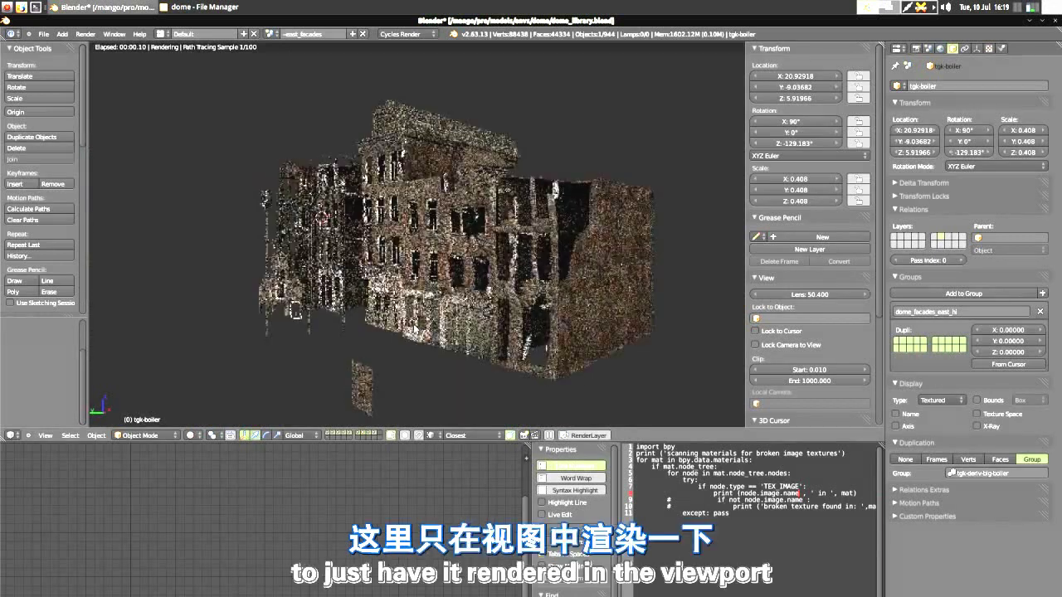
pyautogui.scroll(-6, 425, 253)
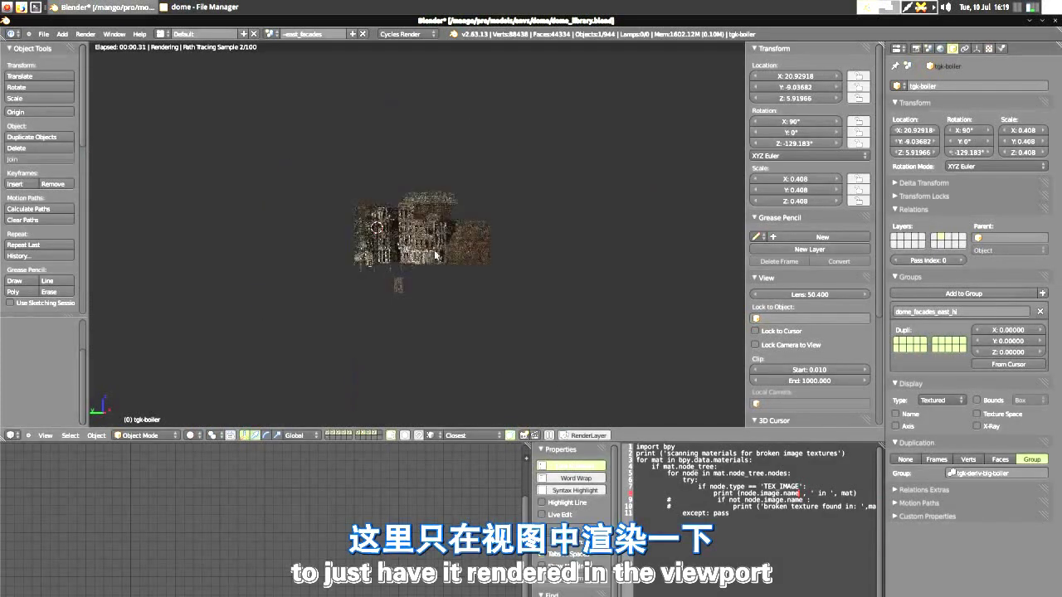
pyautogui.scroll(6, 439, 241)
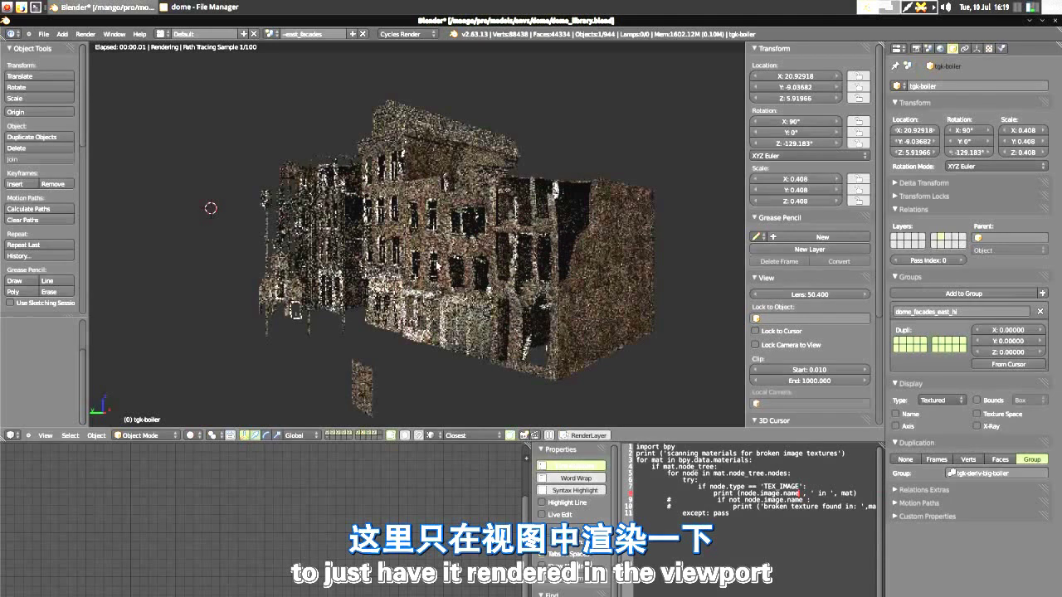
pyautogui.scroll(5, 395, 283)
pyautogui.scroll(-2, 395, 284)
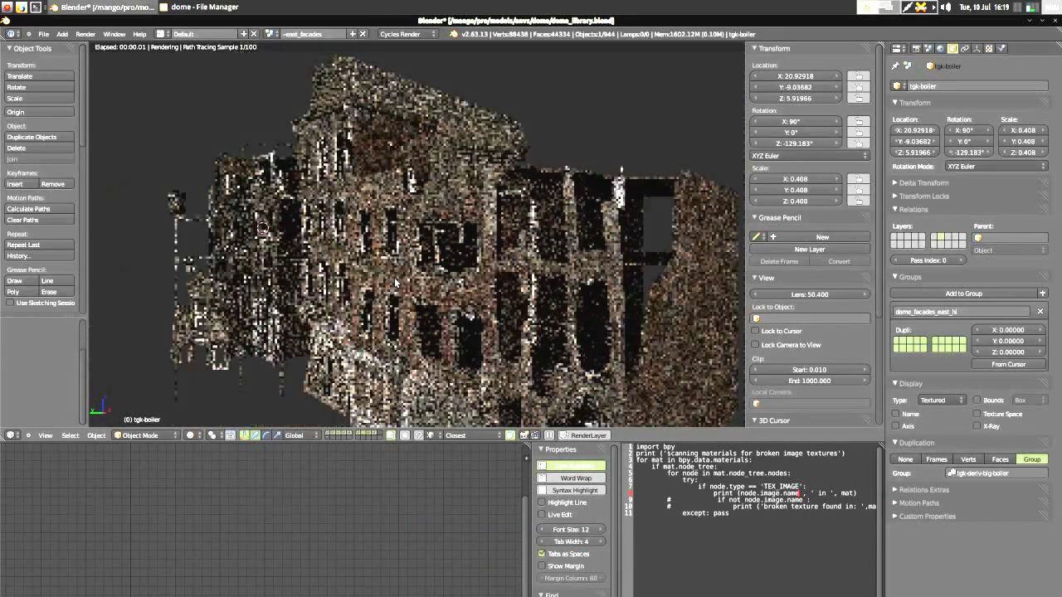
pyautogui.moveTo(395, 284); pyautogui.dragTo(567, 262, button='middle')
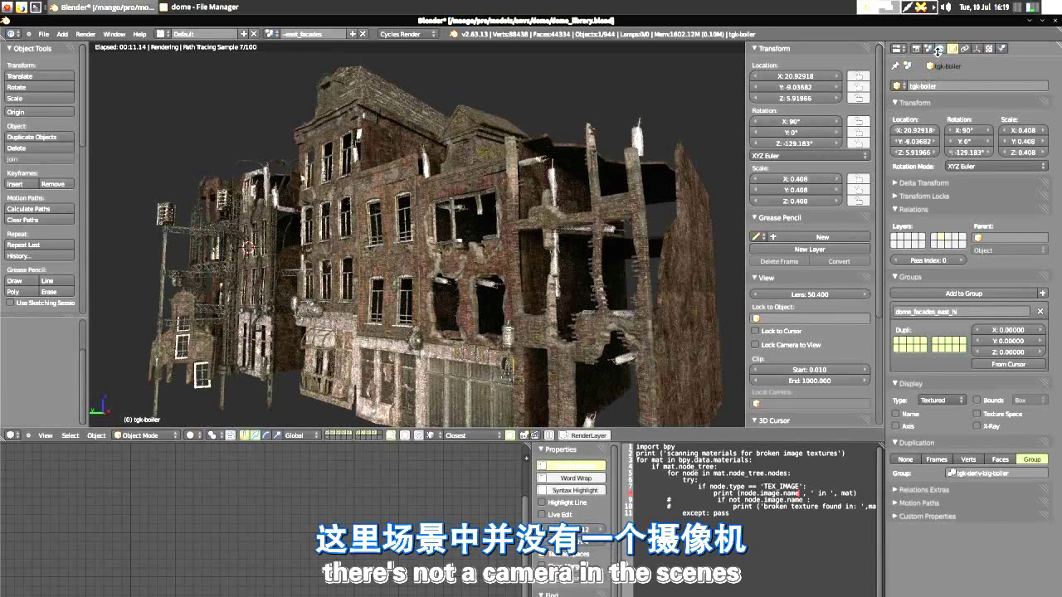
# Step: Switch the scene's world to test_env2-soft-diff to compare the lighting, and return it to Test_env-harsh-glossy
pyautogui.click(940, 48)
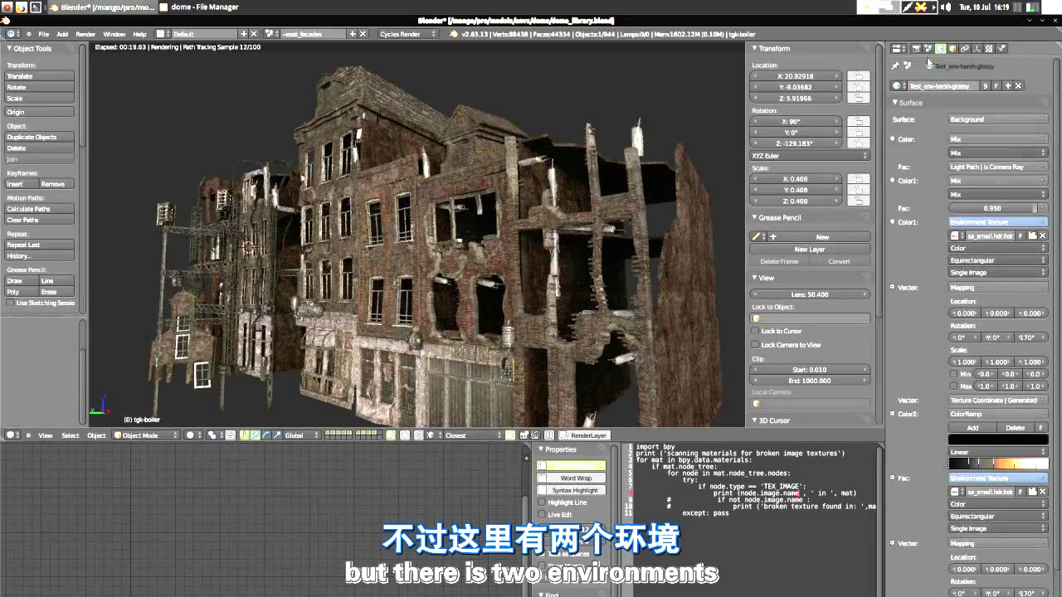
pyautogui.click(897, 86)
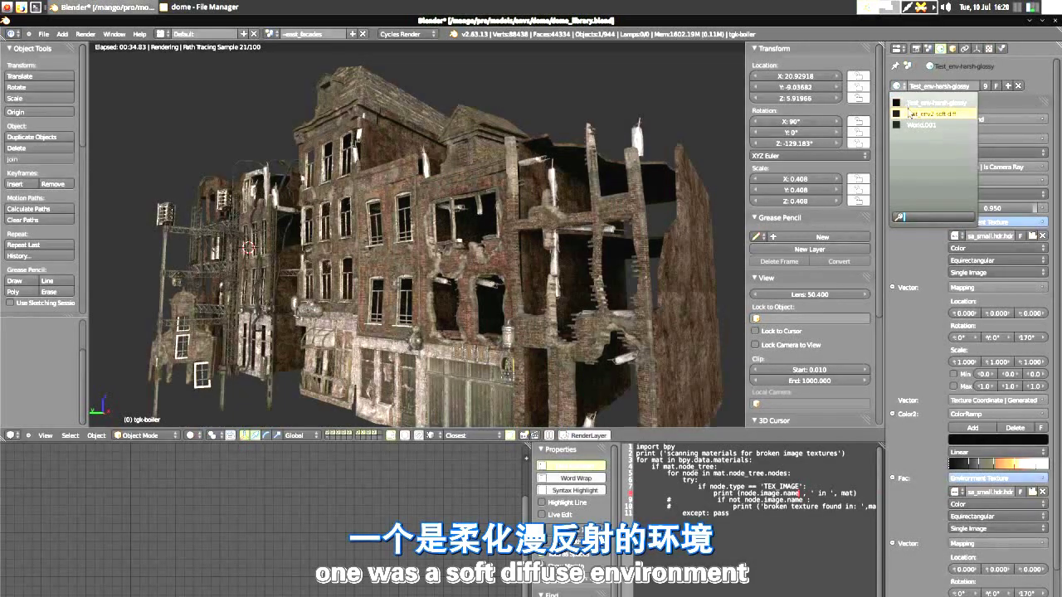
pyautogui.click(910, 113)
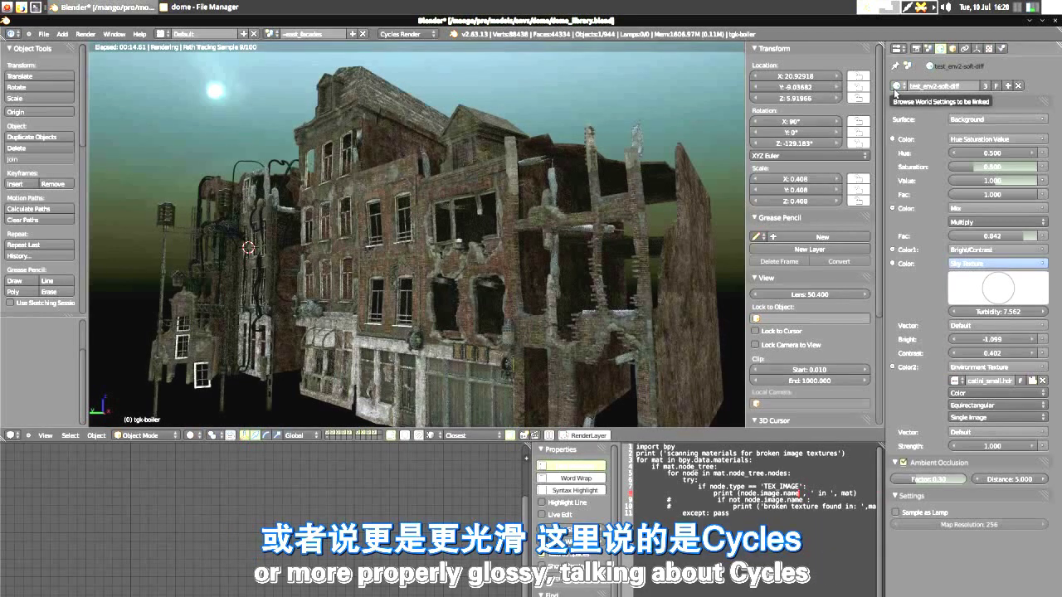
pyautogui.click(896, 86)
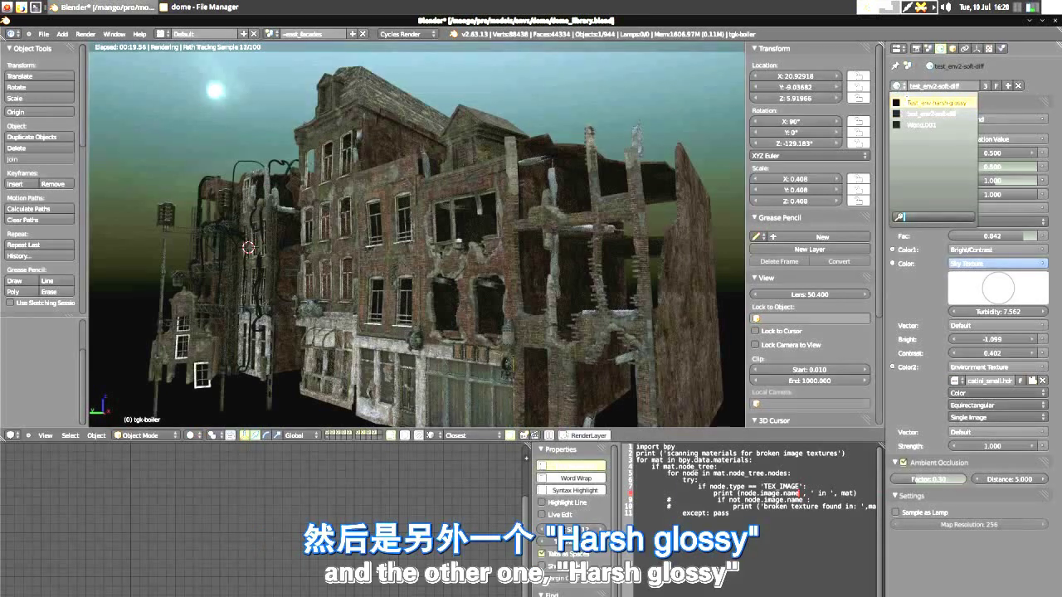
pyautogui.click(908, 104)
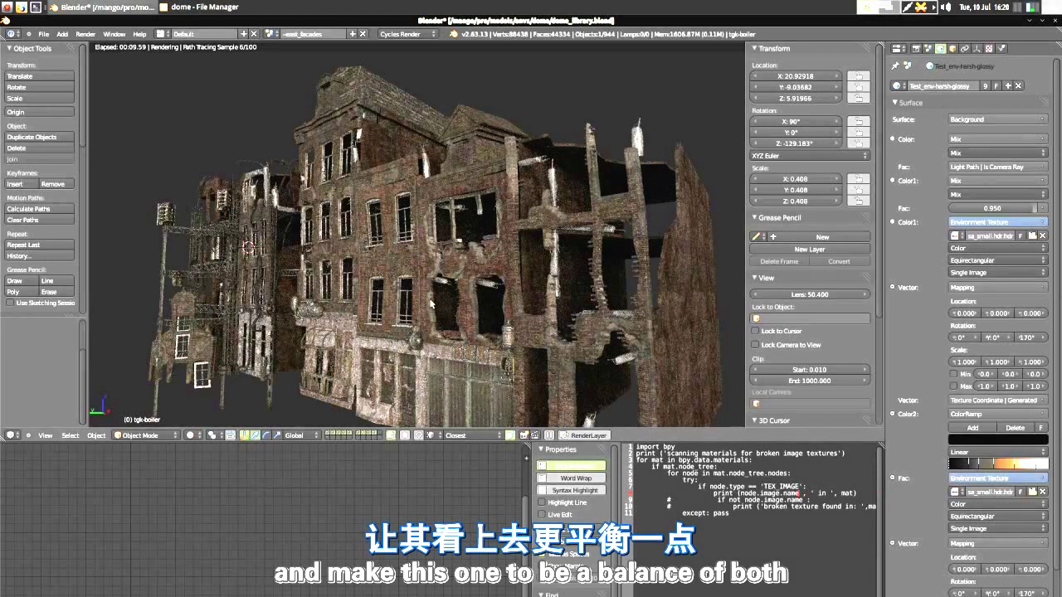
# Step: Examine the rendered facades' windows and brickwork from the street side under the harsh glossy environment
pyautogui.moveTo(356, 330); pyautogui.dragTo(435, 336, button='middle')
pyautogui.scroll(8, 433, 336)
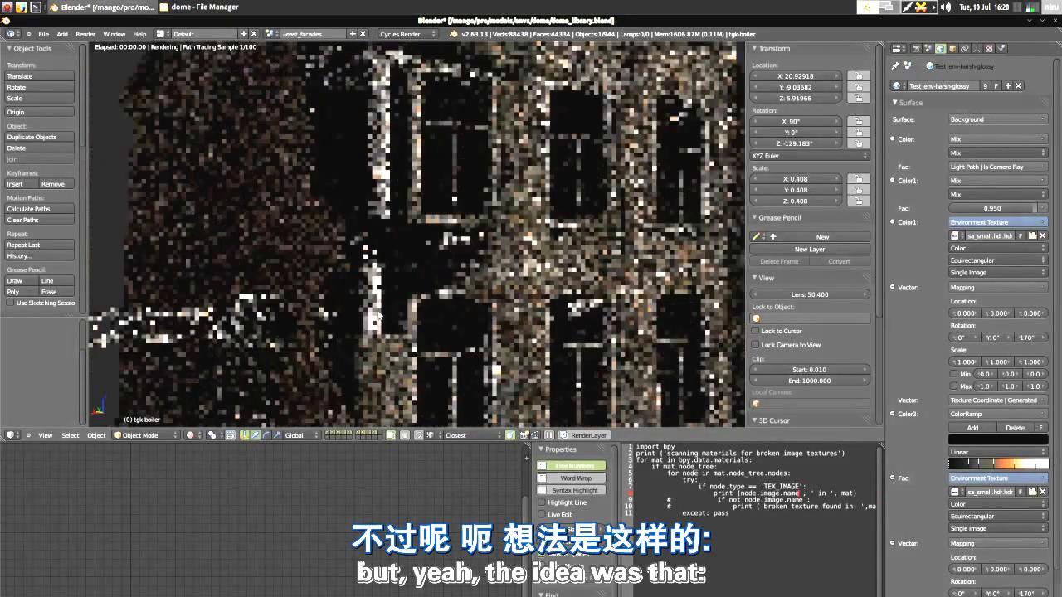
pyautogui.scroll(-6, 378, 311)
pyautogui.moveTo(377, 301); pyautogui.dragTo(521, 393, button='middle')
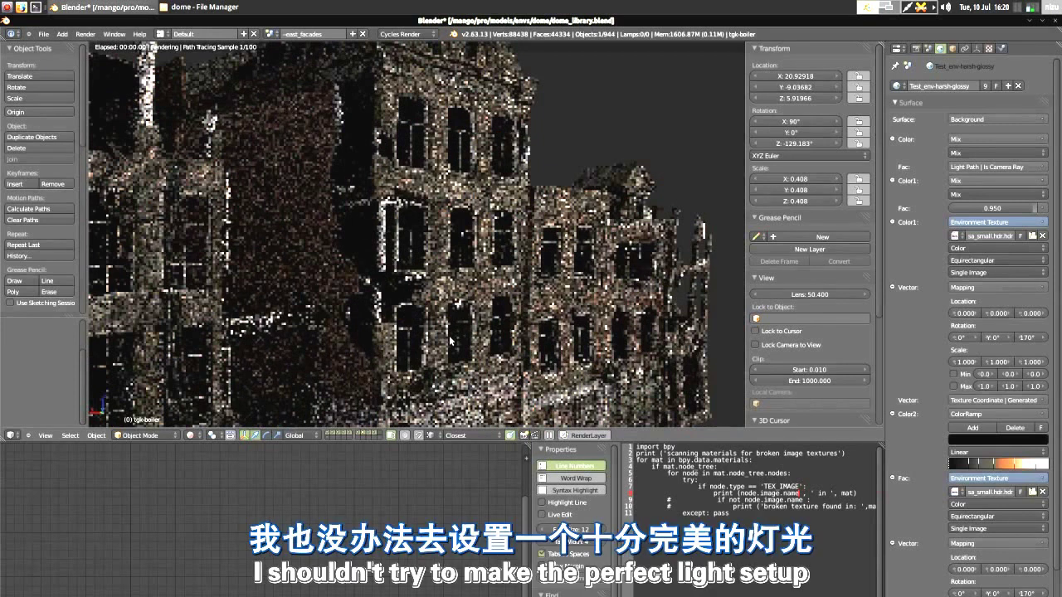
pyautogui.moveTo(445, 333); pyautogui.dragTo(439, 332, button='middle')
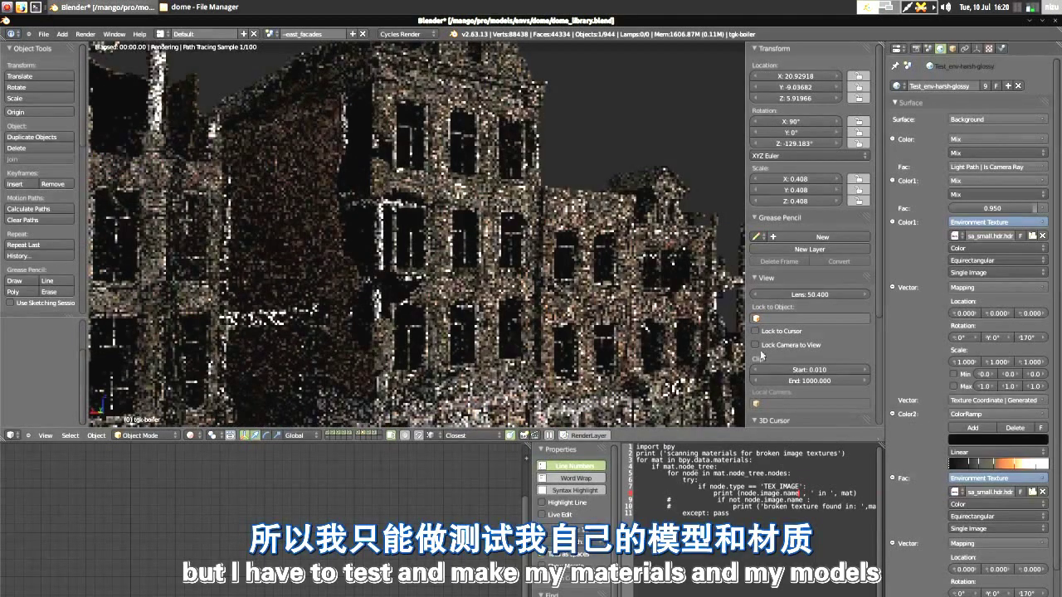
pyautogui.moveTo(661, 339); pyautogui.dragTo(685, 368, button='middle')
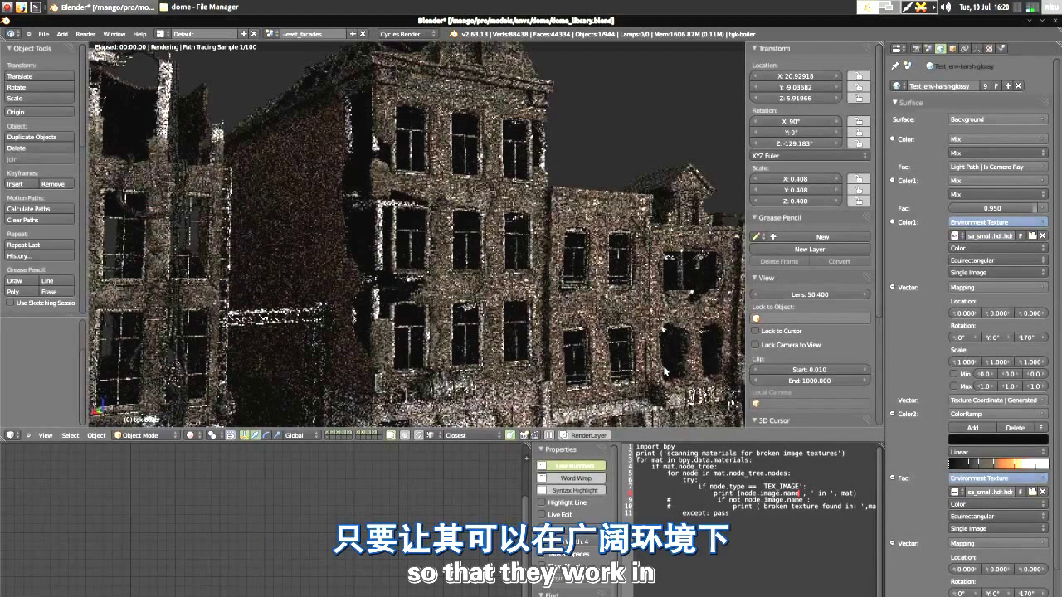
pyautogui.scroll(-3, 956, 398)
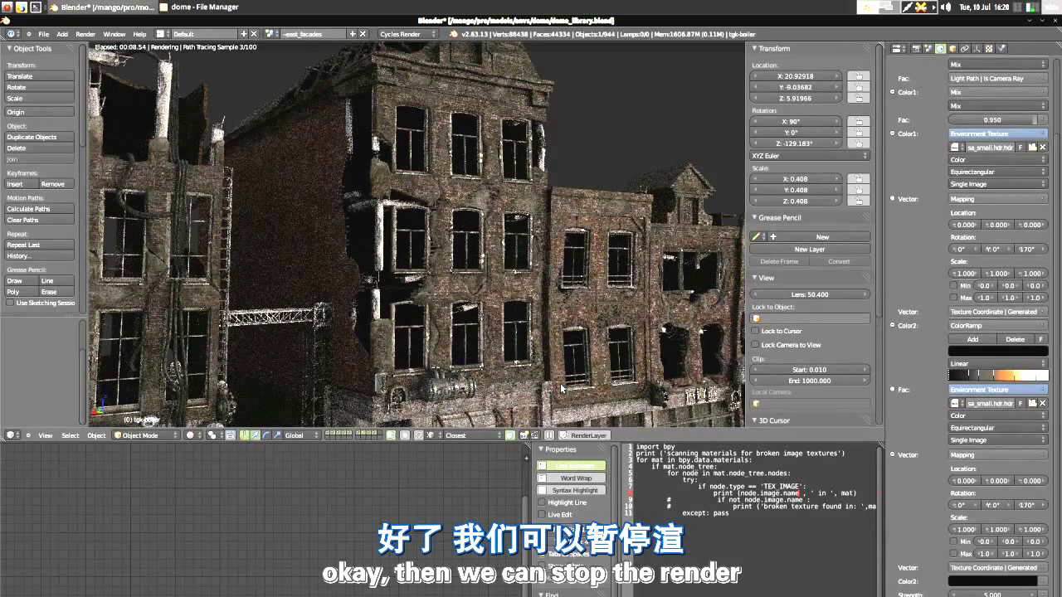
# Step: Stop the rendered preview and show only the first layer, viewing the facades' simple floors, roofs and cables from several sides
pyautogui.press('z')
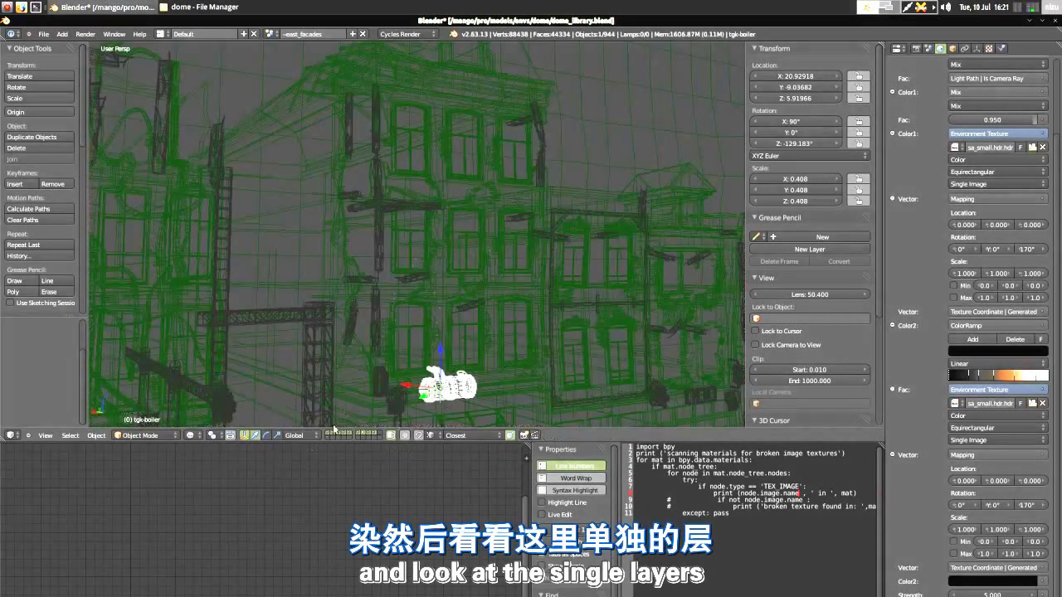
pyautogui.press('z')
pyautogui.press('1')
pyautogui.scroll(-6, 378, 271)
pyautogui.moveTo(378, 271); pyautogui.dragTo(327, 260, button='middle')
pyautogui.scroll(3, 230, 222)
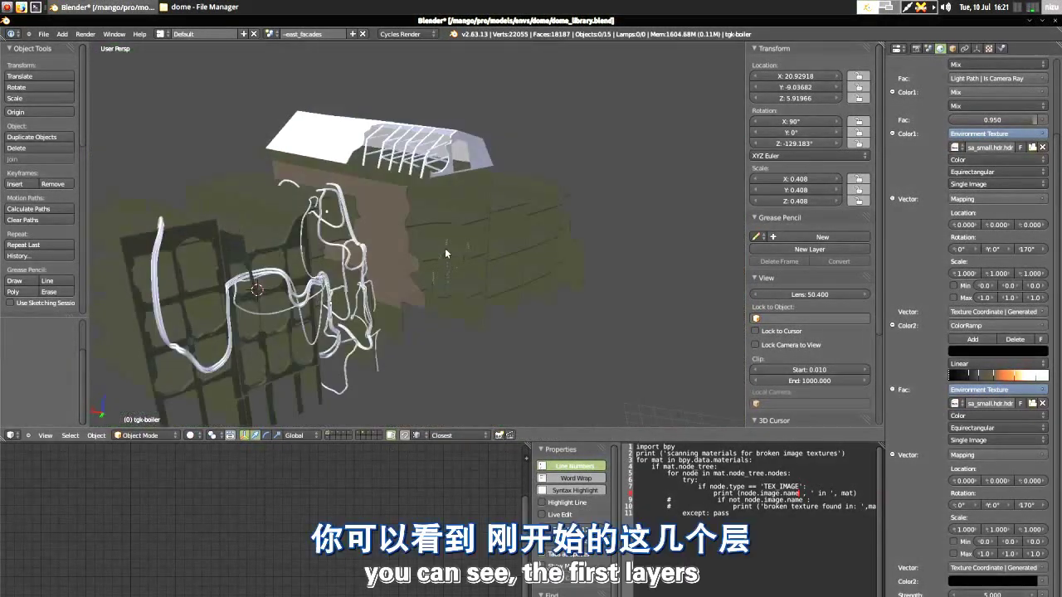
pyautogui.moveTo(441, 242); pyautogui.dragTo(416, 230, button='middle')
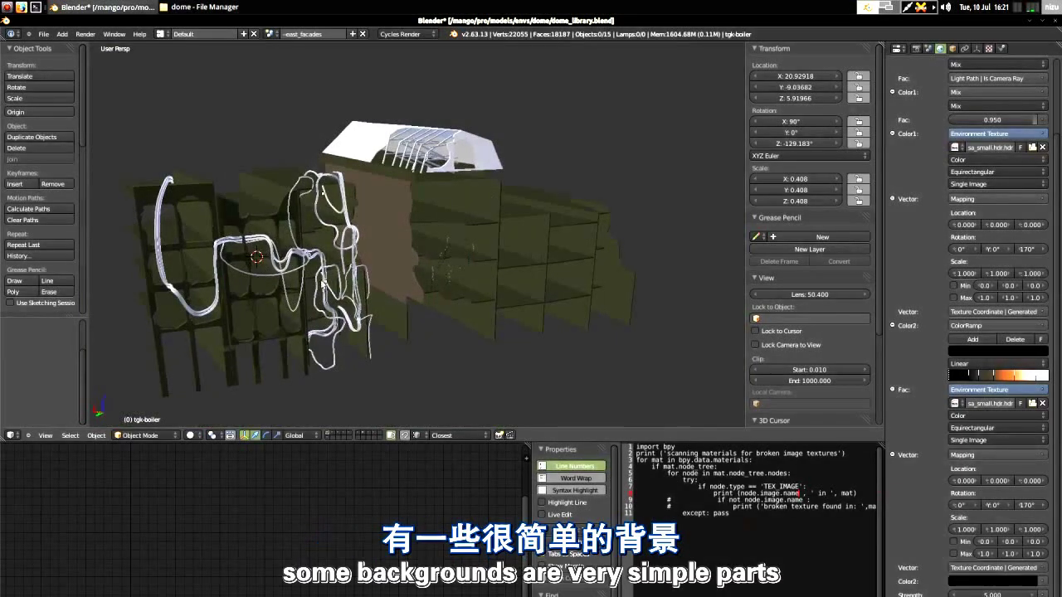
pyautogui.moveTo(356, 173); pyautogui.dragTo(468, 308, button='middle')
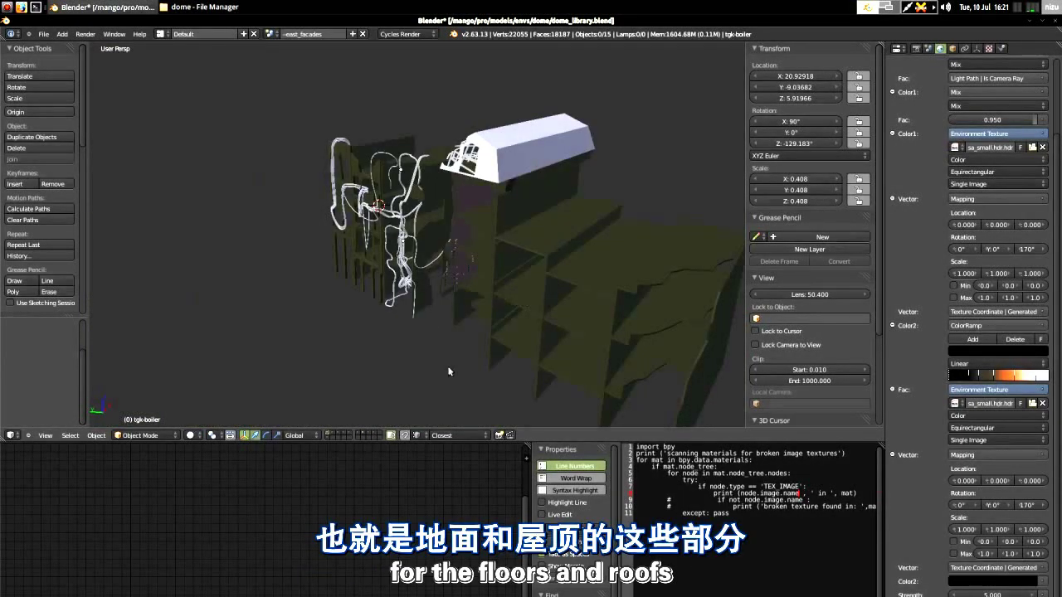
pyautogui.moveTo(481, 127); pyautogui.dragTo(467, 251, button='middle')
# Step: Show only the second layer and select the main facade mesh, def_2_main_fac, to view its wall pieces
pyautogui.click(332, 432)
pyautogui.rightClick(465, 251)
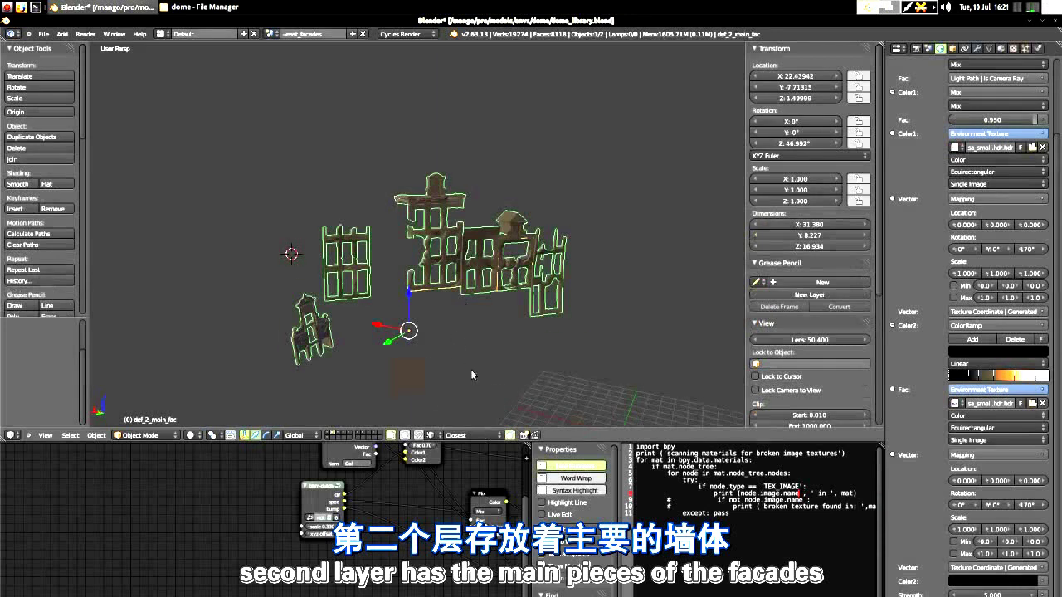
pyautogui.moveTo(471, 375); pyautogui.dragTo(398, 358, button='middle')
pyautogui.scroll(3, 501, 361)
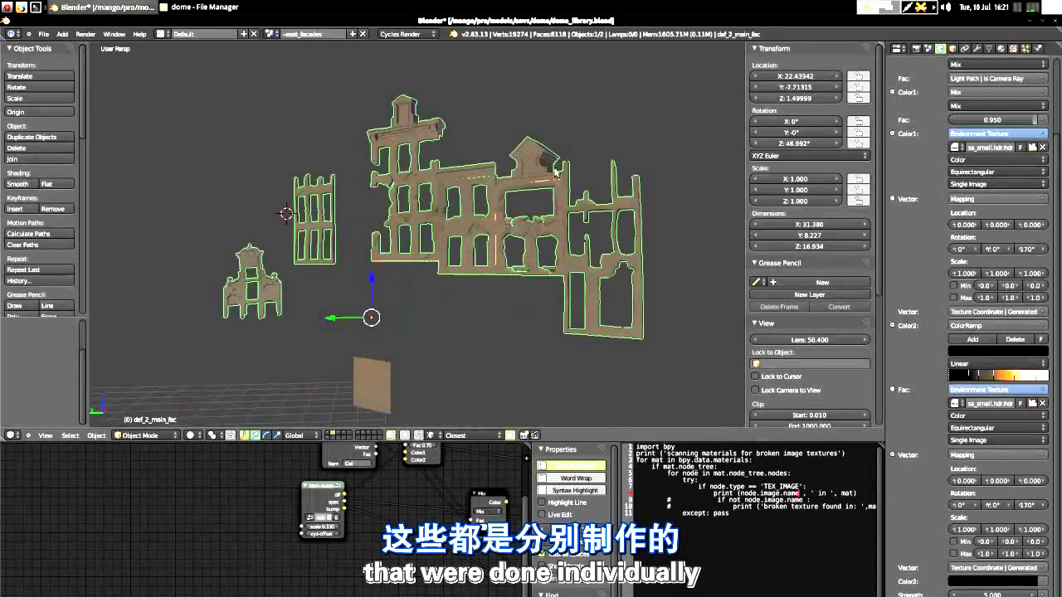
# Step: Select the whole def_2_main_fac mesh in Edit Mode, display its unwrap over the dirt texture in the UV/Image Editor, and return to Object Mode
pyautogui.moveTo(433, 243); pyautogui.dragTo(439, 352, button='middle')
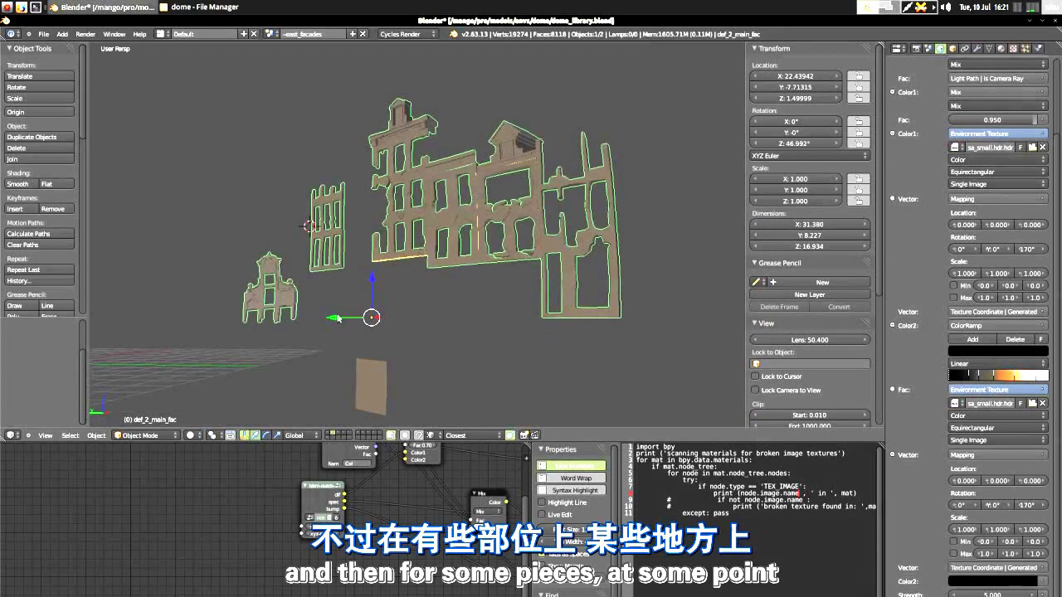
pyautogui.press('Tab')
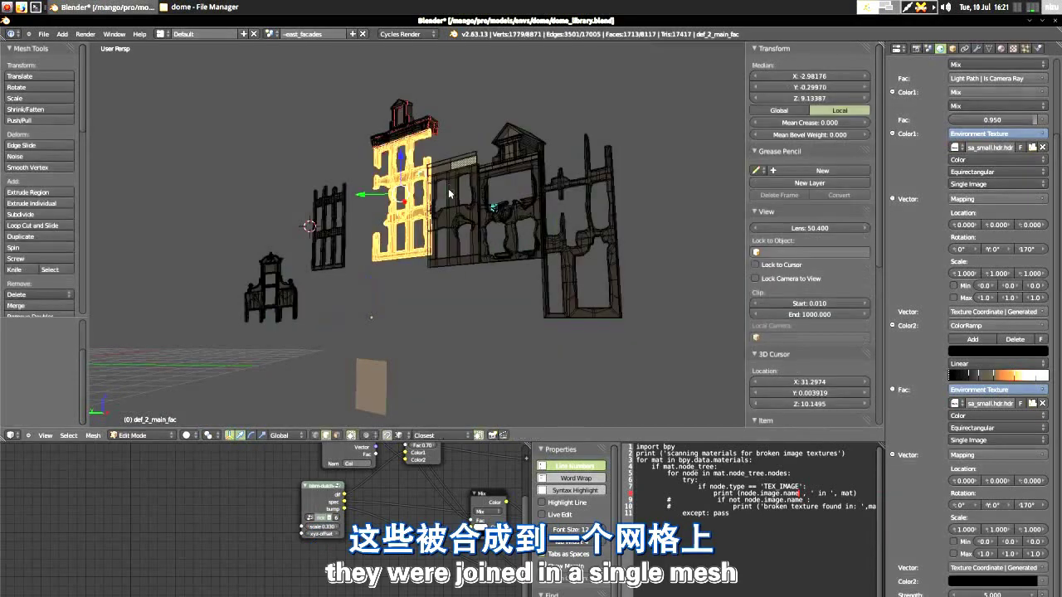
pyautogui.press('a')
pyautogui.press('a')
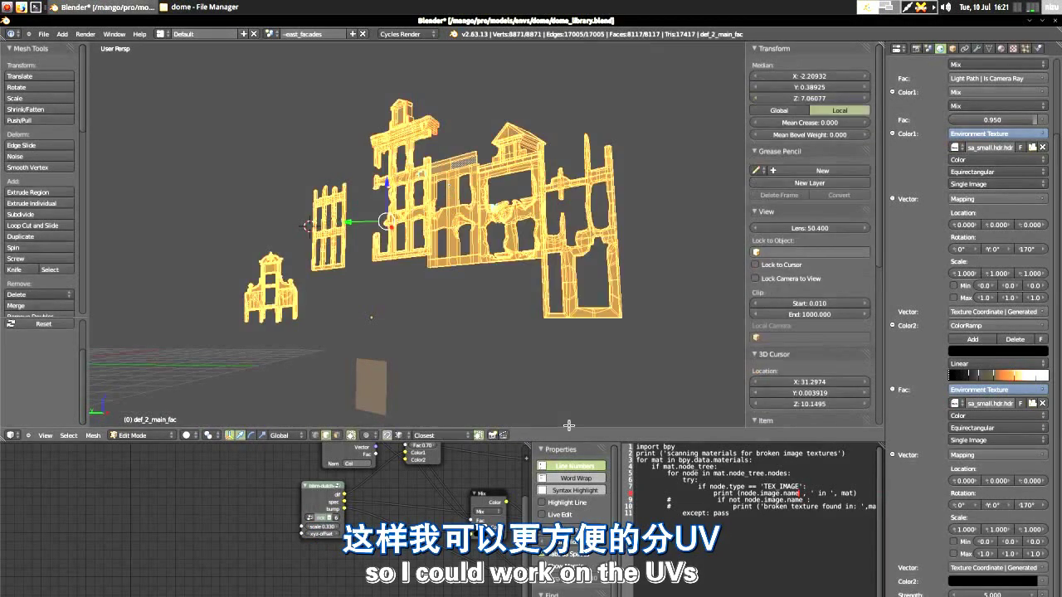
pyautogui.click(543, 595)
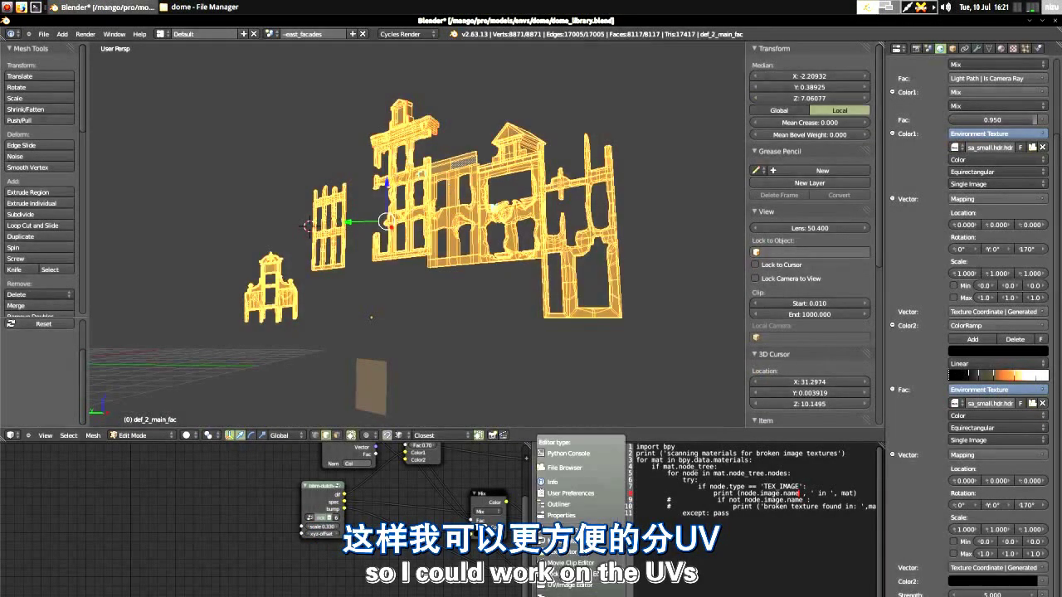
pyautogui.click(567, 588)
pyautogui.scroll(-4, 697, 551)
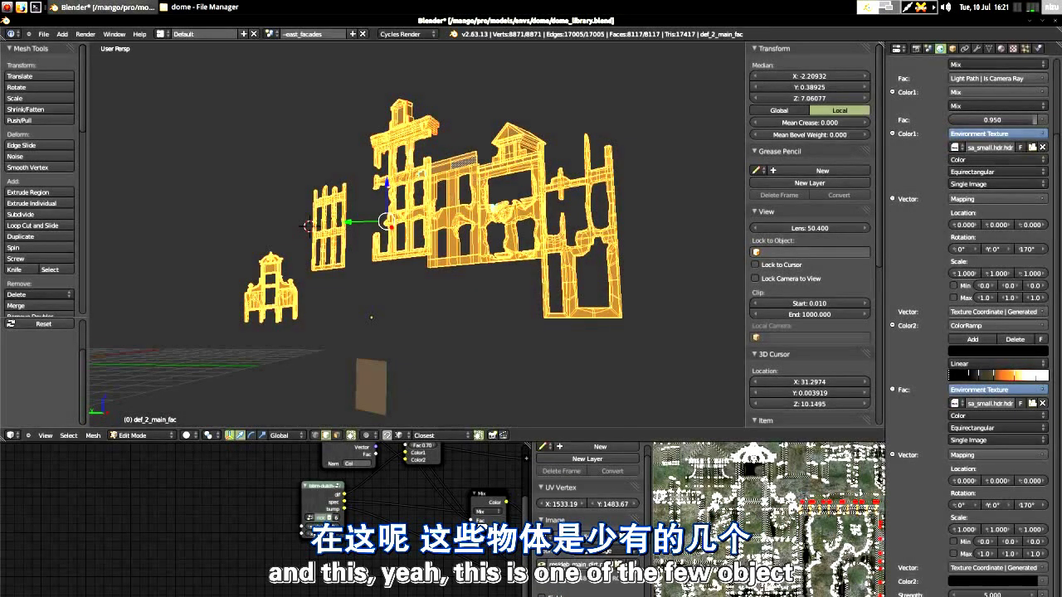
pyautogui.press('Tab')
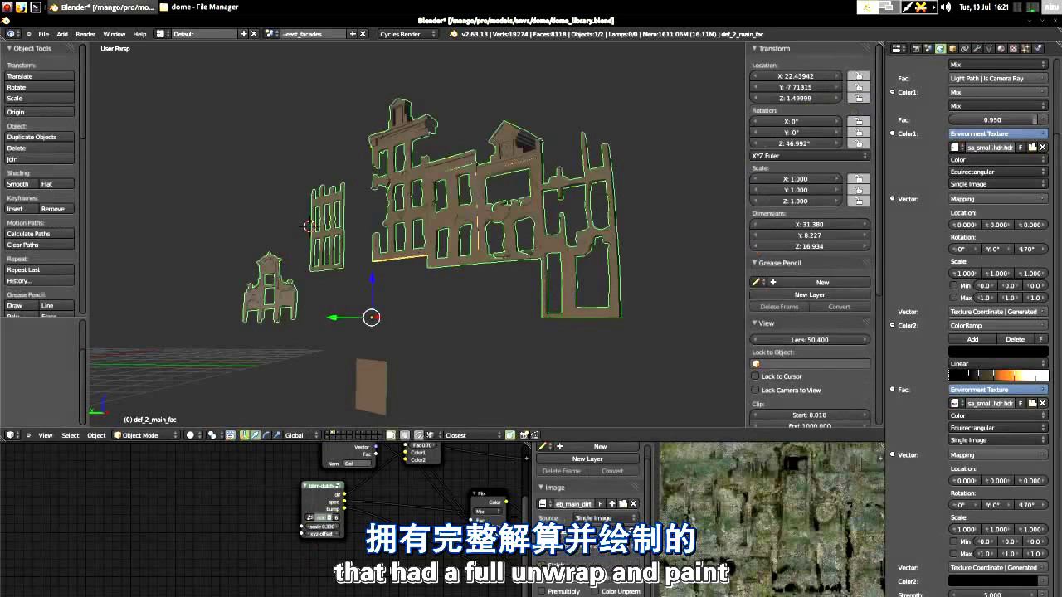
# Step: Show only the third layer and view the individual bricks up close
pyautogui.click(339, 437)
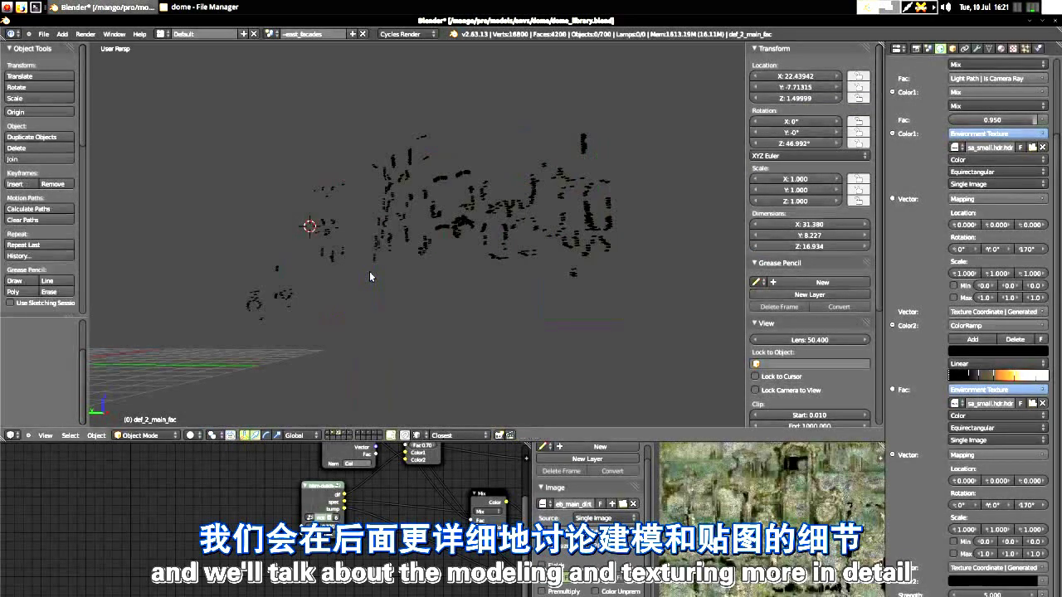
pyautogui.moveTo(374, 273); pyautogui.dragTo(336, 283, button='middle')
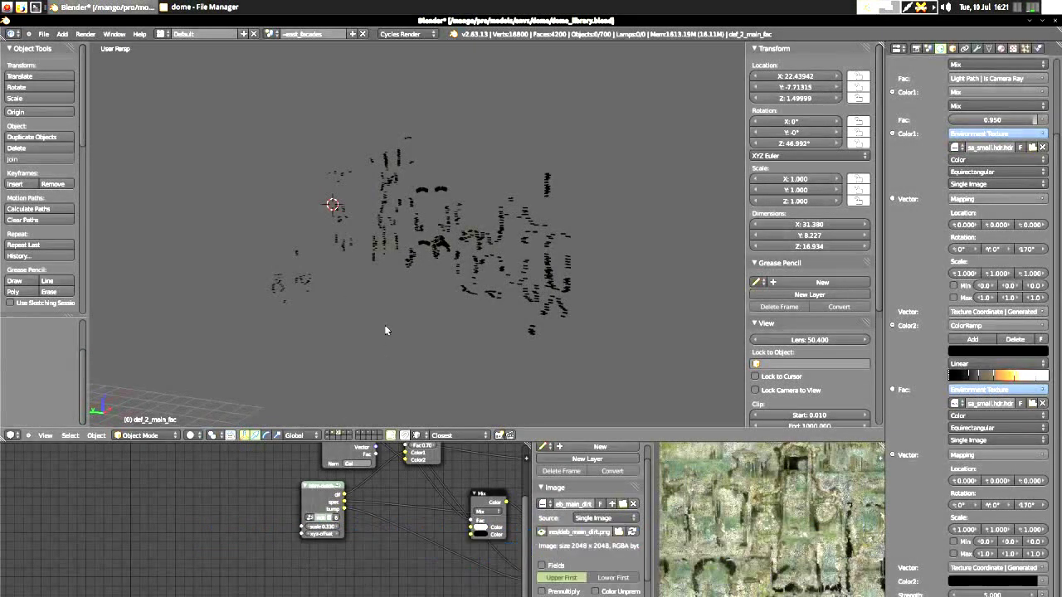
pyautogui.moveTo(426, 231); pyautogui.dragTo(464, 261, button='middle')
pyautogui.scroll(2, 419, 315)
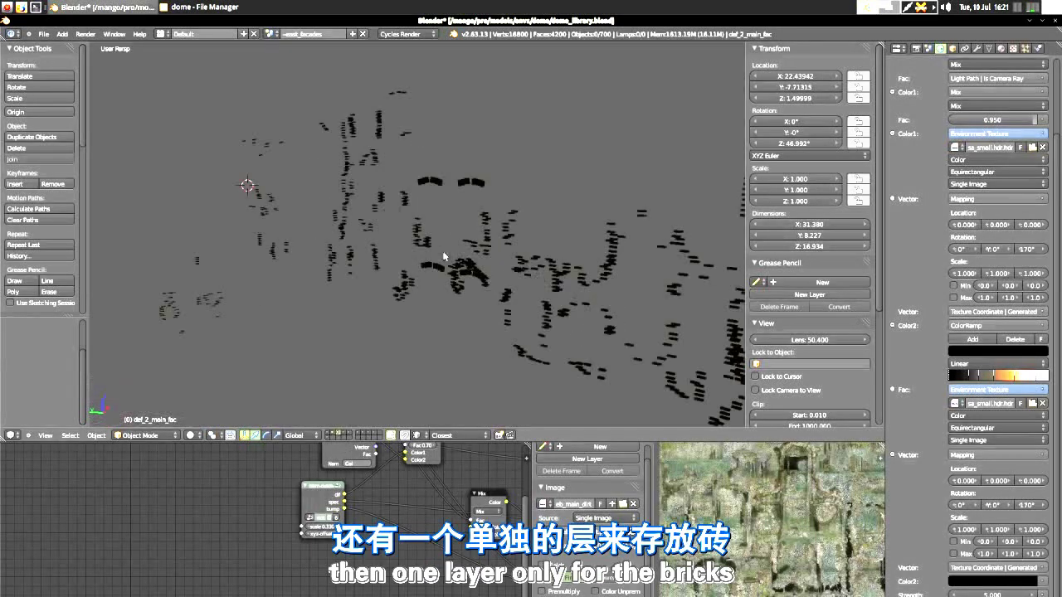
# Step: Add the second layer to the display and view the loose bricks along the facade walls' broken edges
pyautogui.keyDown('shift'); pyautogui.click(333, 434); pyautogui.keyUp('shift')
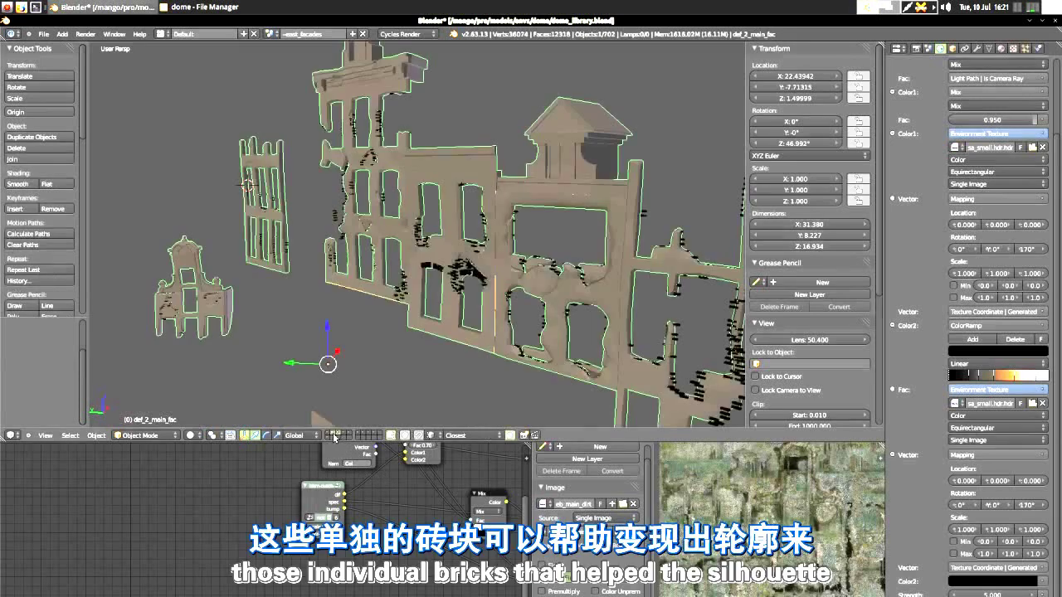
pyautogui.moveTo(453, 257); pyautogui.dragTo(586, 259, button='middle')
pyautogui.keyDown('ctrl'); pyautogui.moveTo(586, 259); pyautogui.dragTo(427, 218, button='middle'); pyautogui.keyUp('ctrl')
pyautogui.scroll(-4, 427, 222)
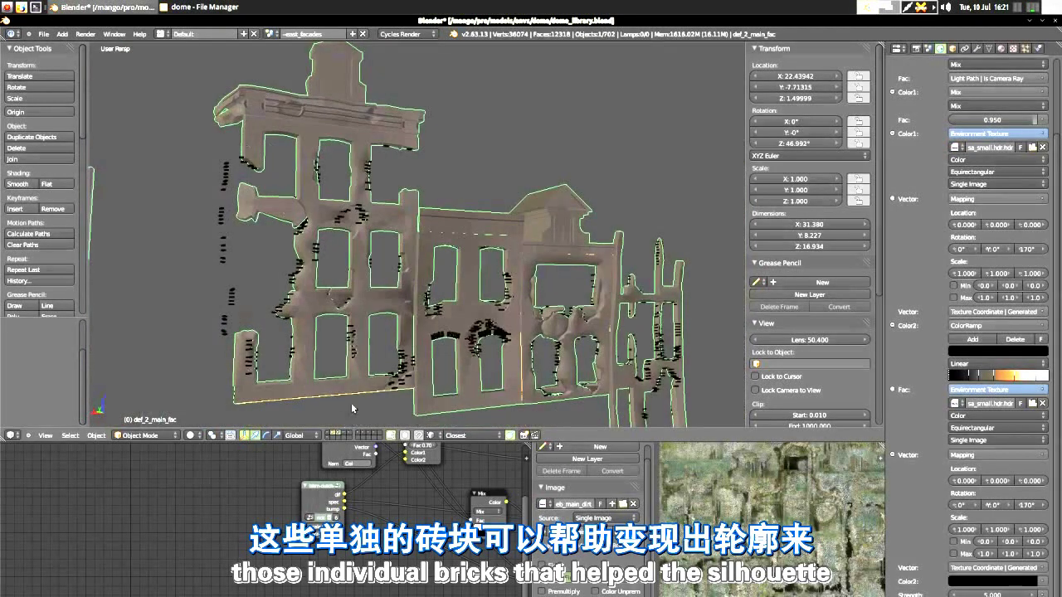
pyautogui.moveTo(370, 391); pyautogui.dragTo(303, 401, button='middle')
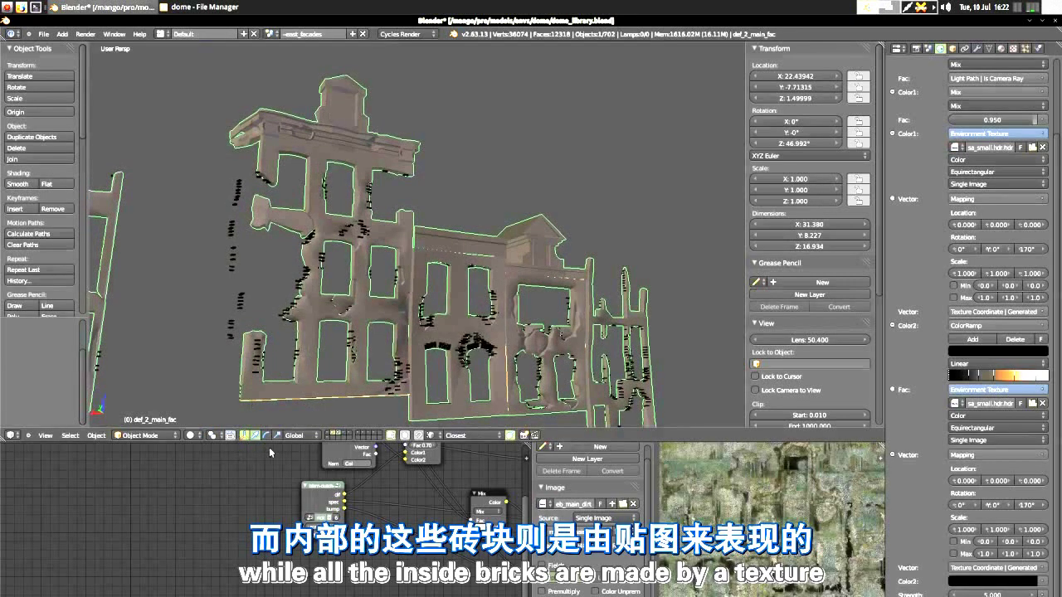
# Step: Preview the facade walls and bricks in Rendered shading, and switch the viewport to wireframe
pyautogui.click(190, 434)
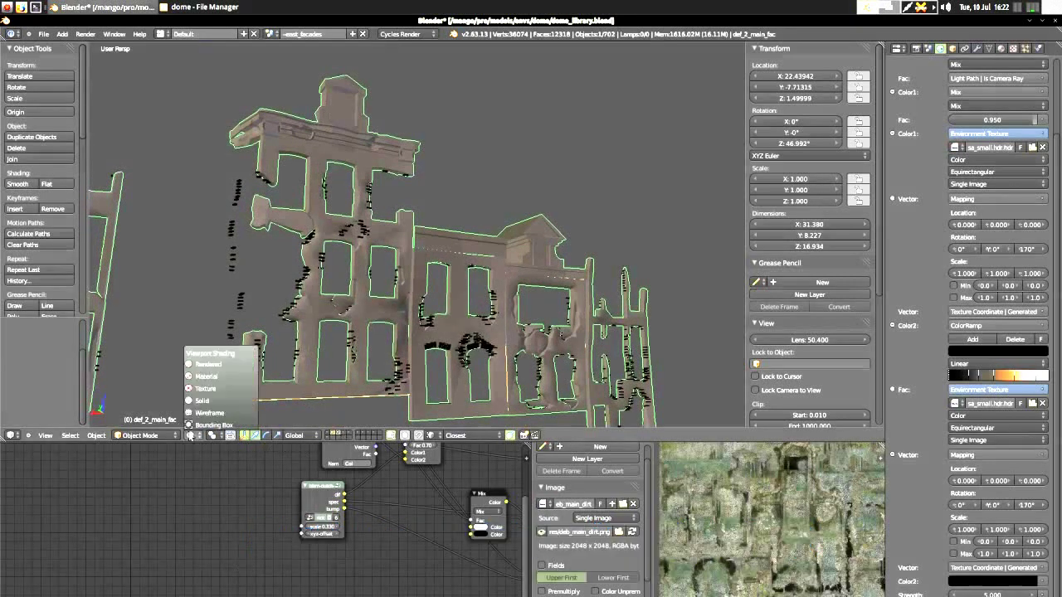
pyautogui.click(200, 365)
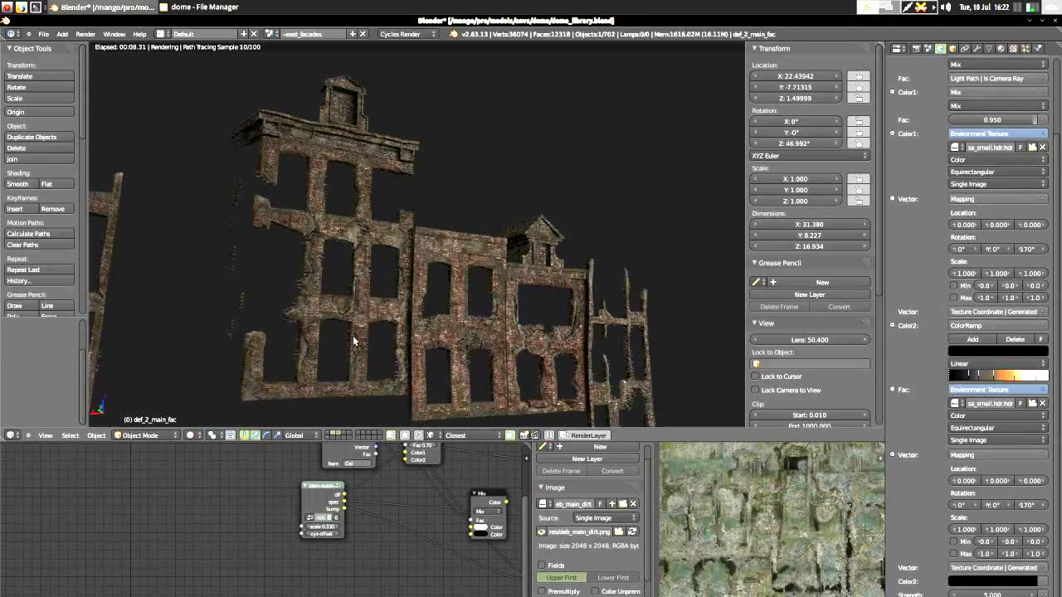
pyautogui.press('z')
# Step: Show only the fourth layer and select the window dome_buildings.022, briefly entering Edit Mode to inspect its mesh
pyautogui.click(344, 432)
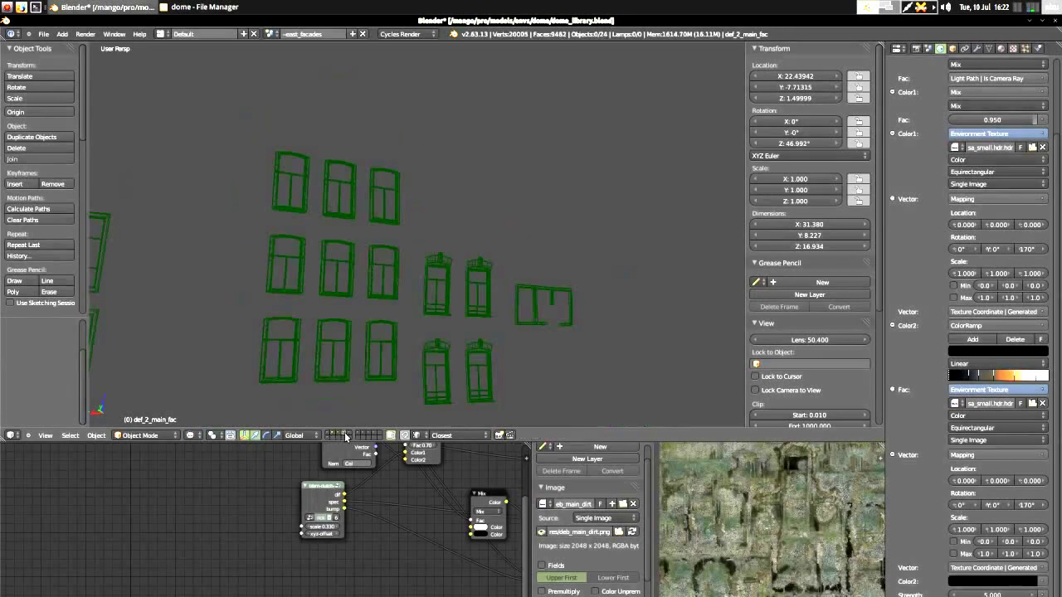
pyautogui.scroll(-4, 441, 284)
pyautogui.scroll(4, 456, 305)
pyautogui.moveTo(459, 313); pyautogui.dragTo(429, 317, button='middle')
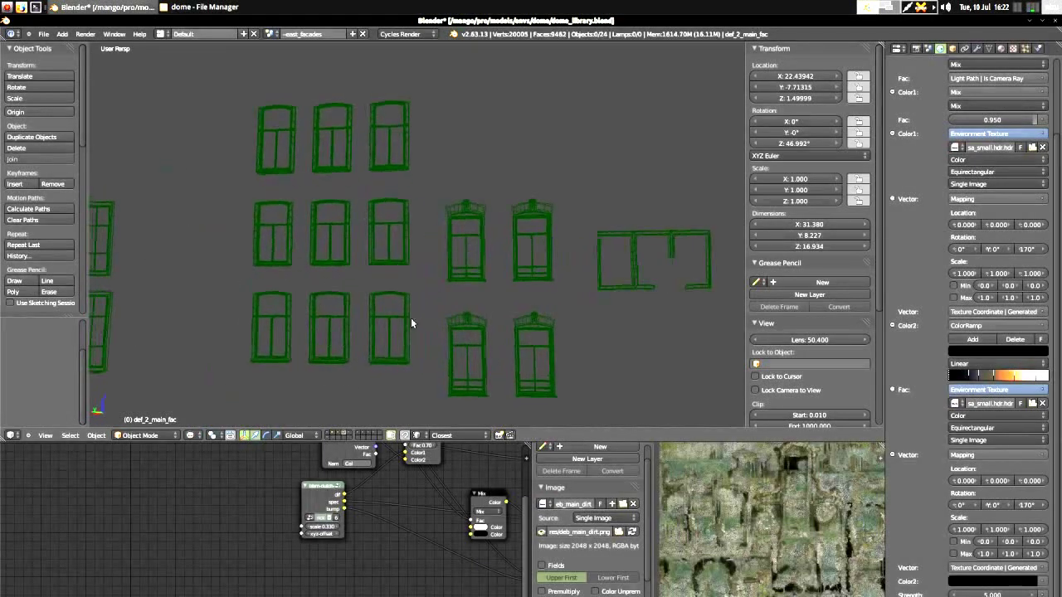
pyautogui.rightClick(335, 247)
pyautogui.moveTo(335, 247); pyautogui.dragTo(379, 264, button='middle')
pyautogui.press('Tab')
pyautogui.press('Tab')
# Step: Compare the selected window with the neighbouring windows, both from a distance and up close
pyautogui.scroll(-5, 515, 299)
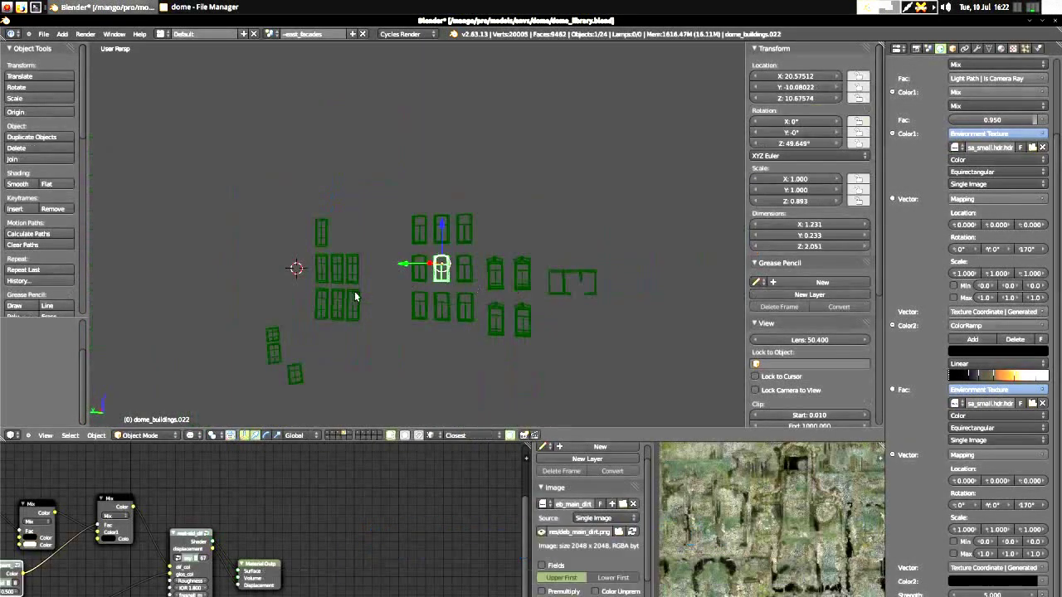
pyautogui.scroll(5, 378, 296)
pyautogui.scroll(-4, 367, 283)
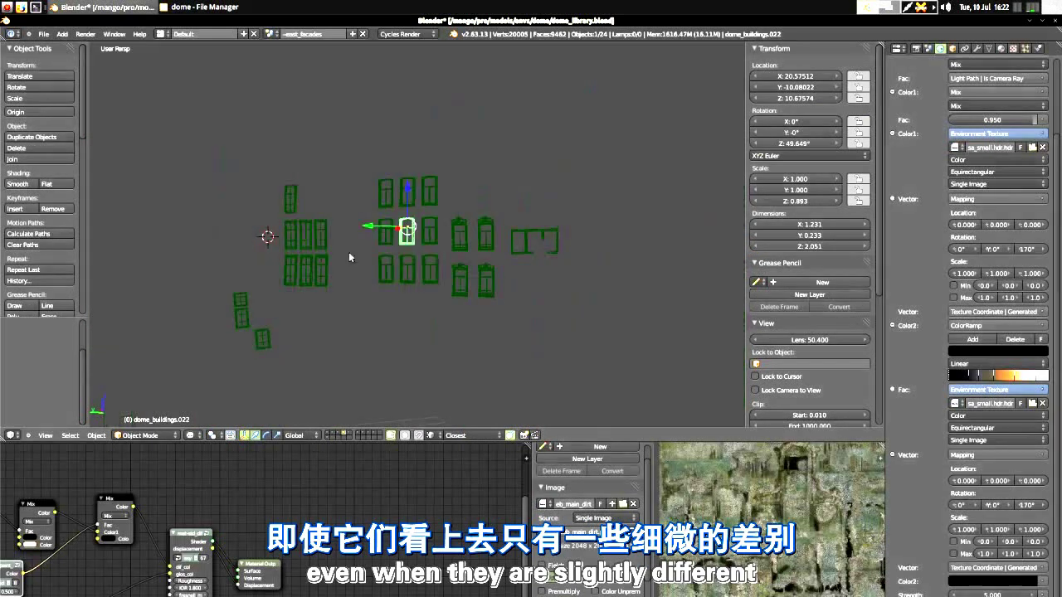
pyautogui.scroll(8, 399, 254)
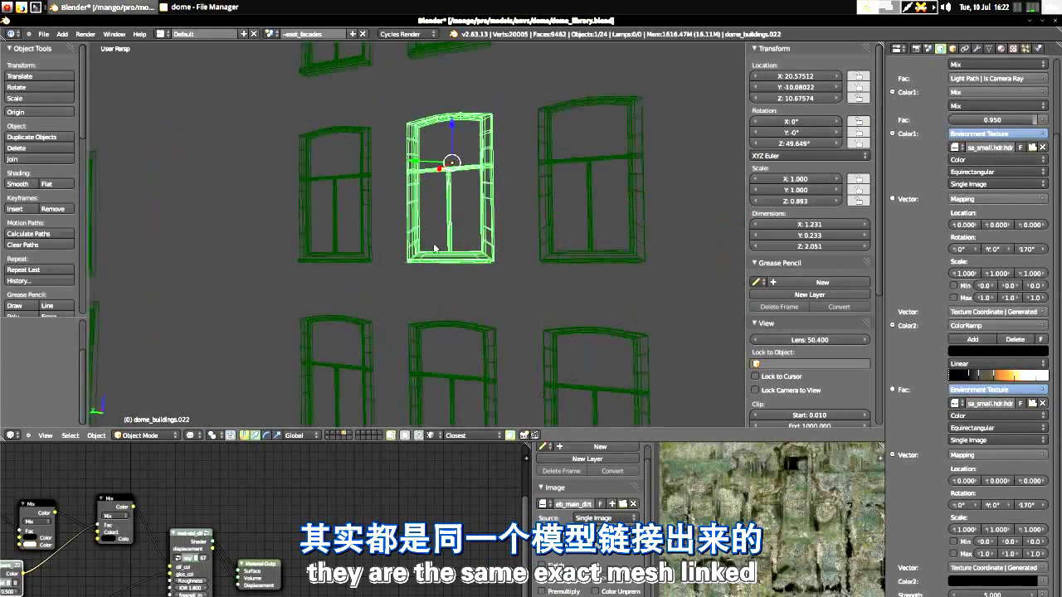
pyautogui.scroll(-4, 442, 239)
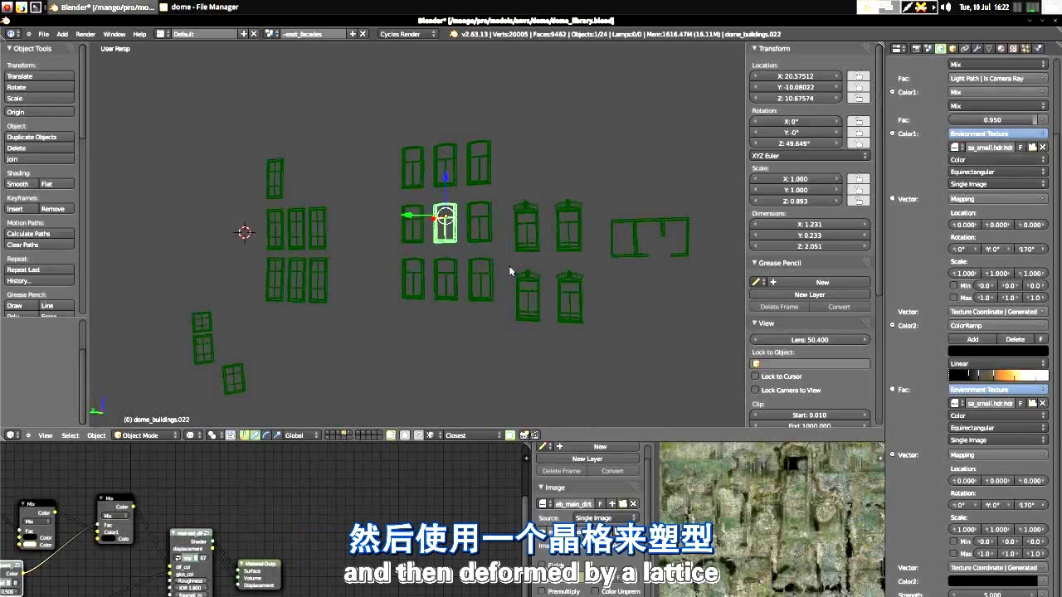
pyautogui.scroll(6, 455, 244)
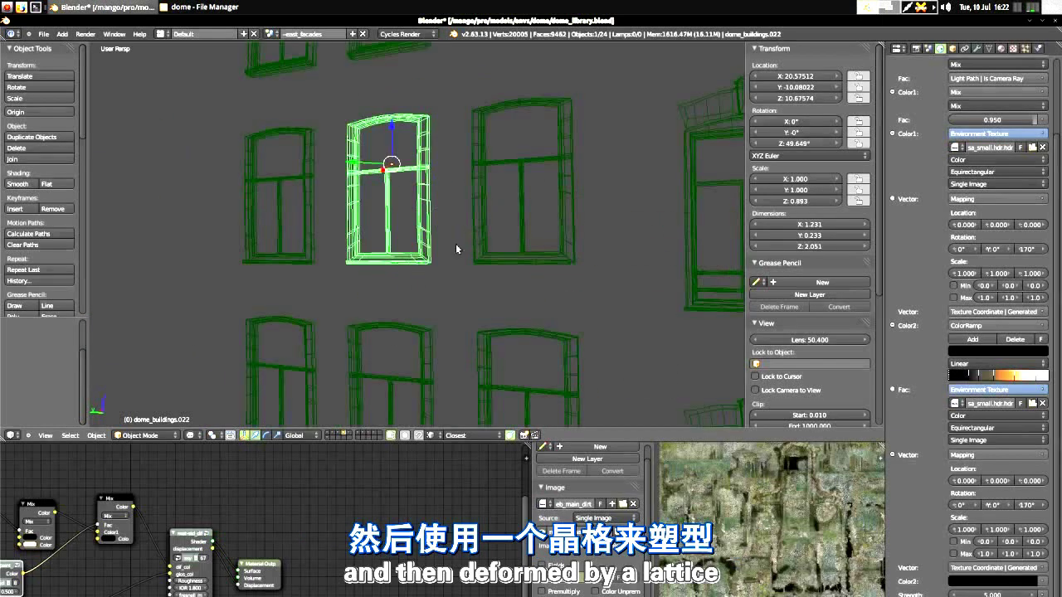
# Step: Show the first five layers together in wireframe and view the complete facades from several angles
pyautogui.click(329, 434)
pyautogui.keyDown('shift'); pyautogui.click(334, 436); pyautogui.keyUp('shift')
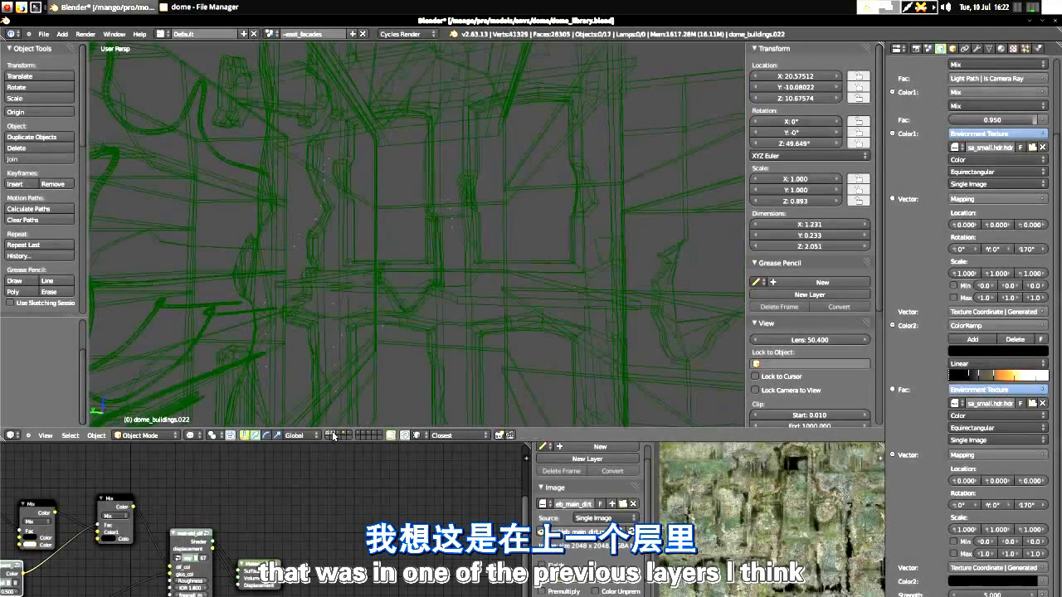
pyautogui.keyDown('shift'); pyautogui.click(346, 437); pyautogui.keyUp('shift')
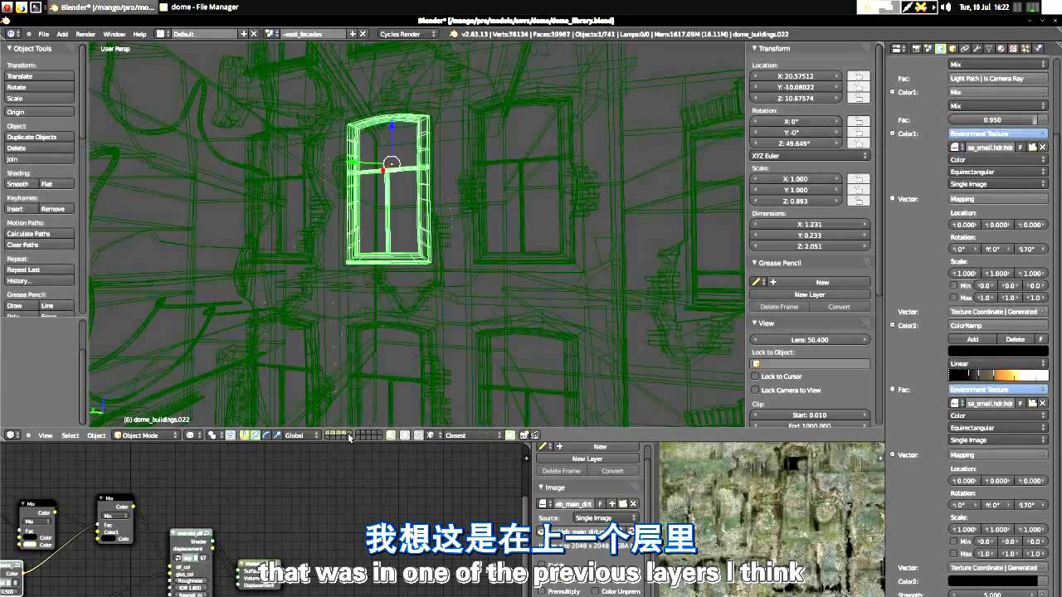
pyautogui.keyDown('shift'); pyautogui.click(348, 435); pyautogui.keyUp('shift')
pyautogui.scroll(-12, 367, 331)
pyautogui.moveTo(371, 313); pyautogui.dragTo(405, 306, button='middle')
pyautogui.scroll(3, 405, 307)
pyautogui.moveTo(368, 341); pyautogui.dragTo(522, 320, button='middle')
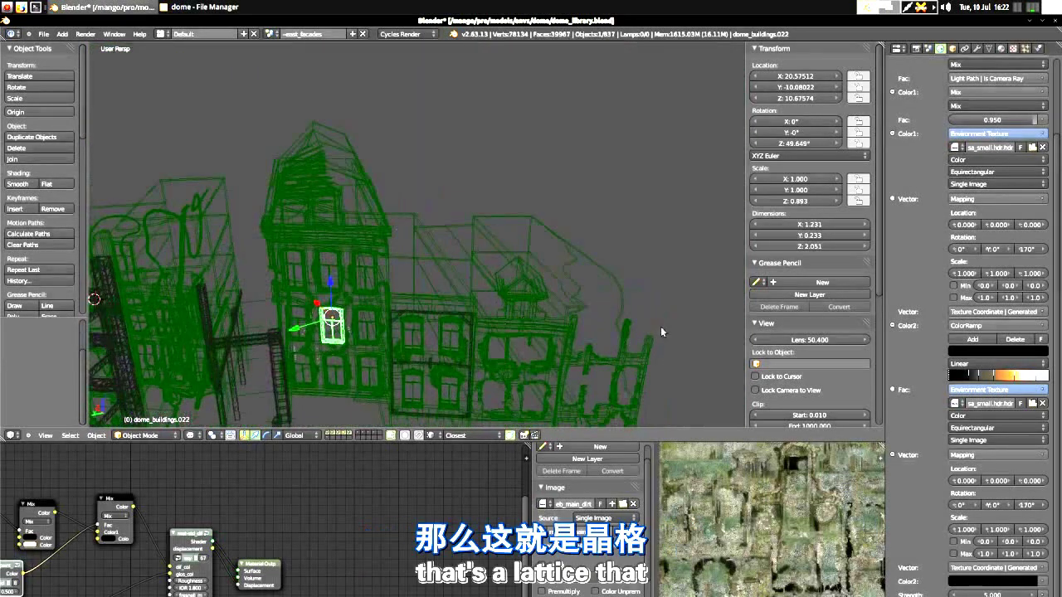
pyautogui.moveTo(276, 152); pyautogui.dragTo(502, 287, button='middle')
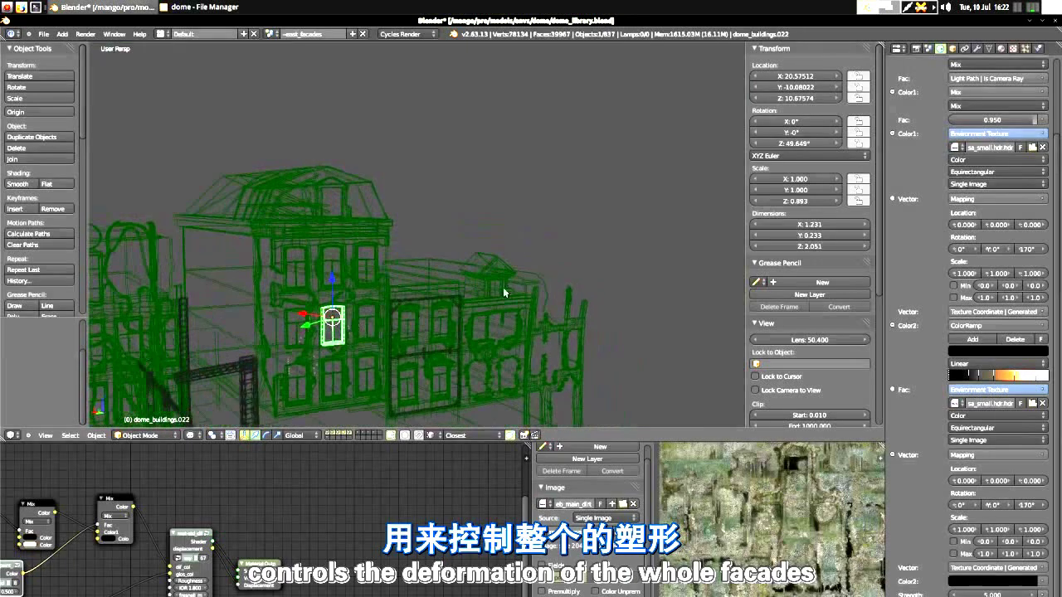
# Step: Show only the sixth layer and preview the ground-floor shopfronts up close in Rendered shading
pyautogui.click(360, 432)
pyautogui.scroll(-5, 435, 283)
pyautogui.scroll(5, 423, 332)
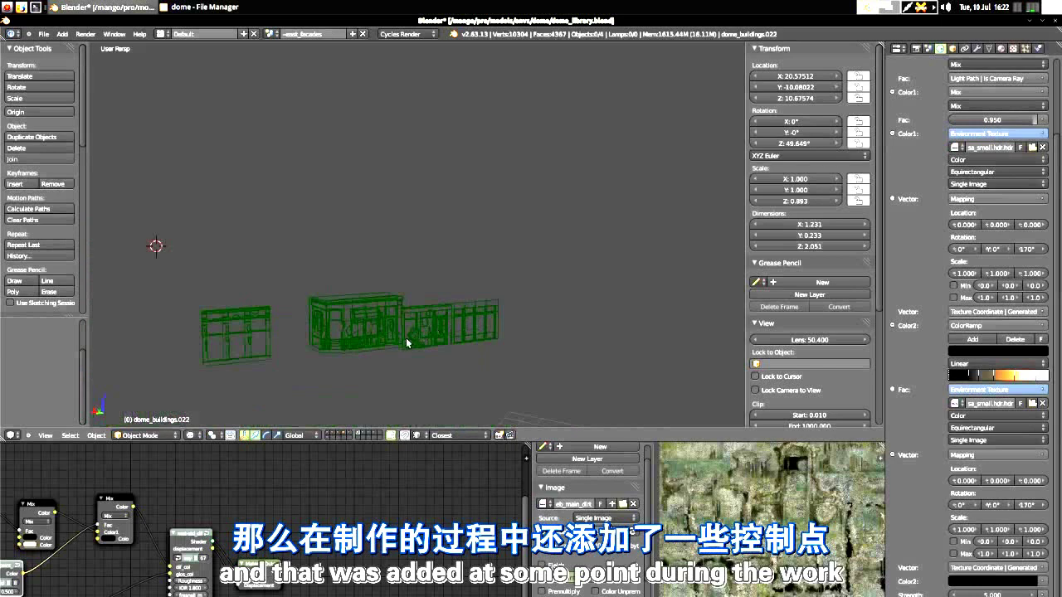
pyautogui.scroll(4, 361, 382)
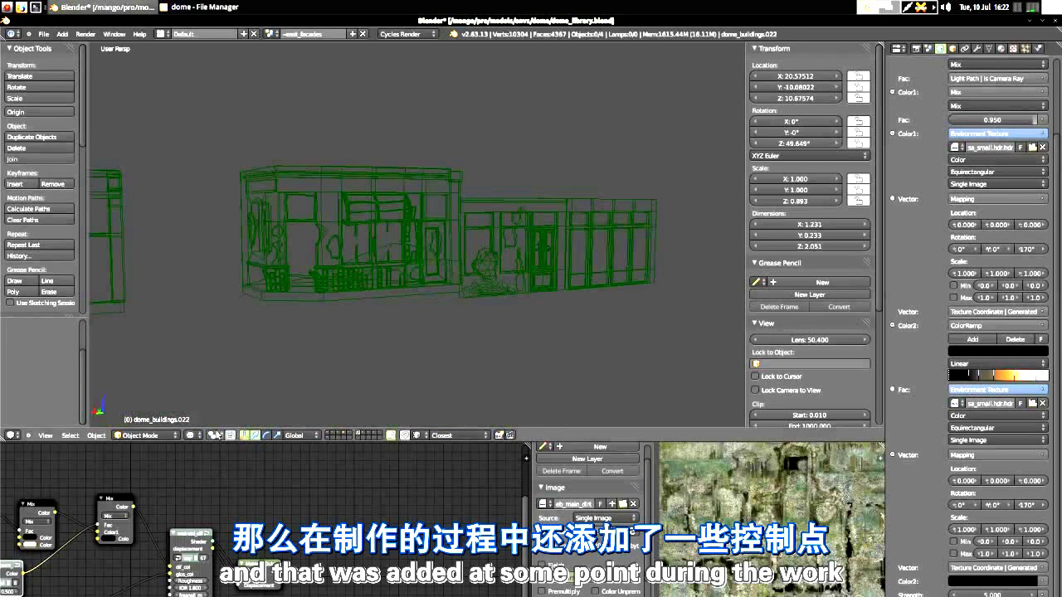
pyautogui.click(191, 435)
pyautogui.click(229, 365)
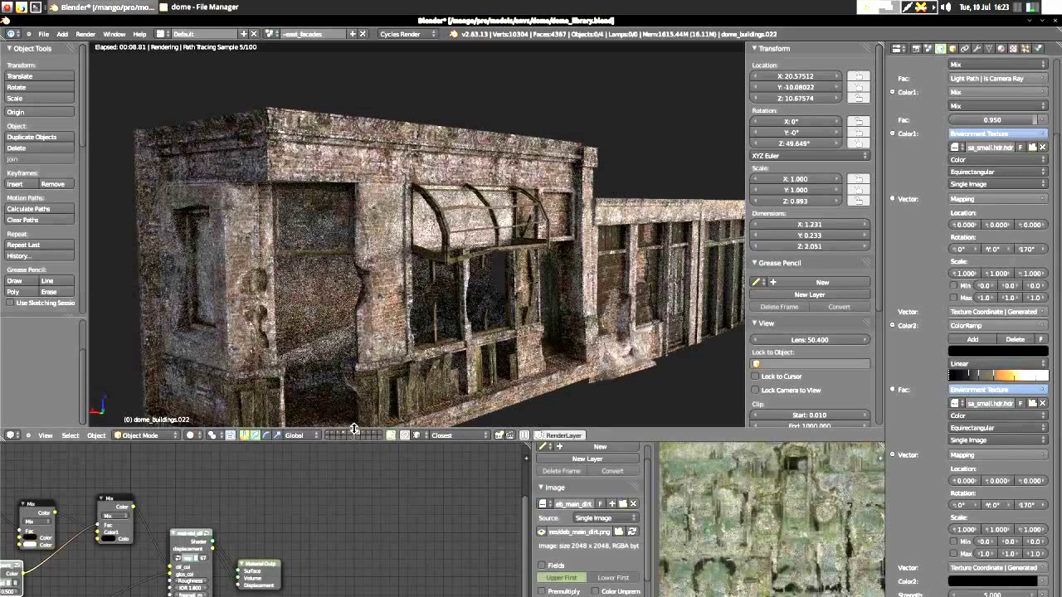
# Step: Select the shopfront mesh def_2_main_base, display its object properties with its groups, and leave the rendered preview
pyautogui.rightClick(425, 218)
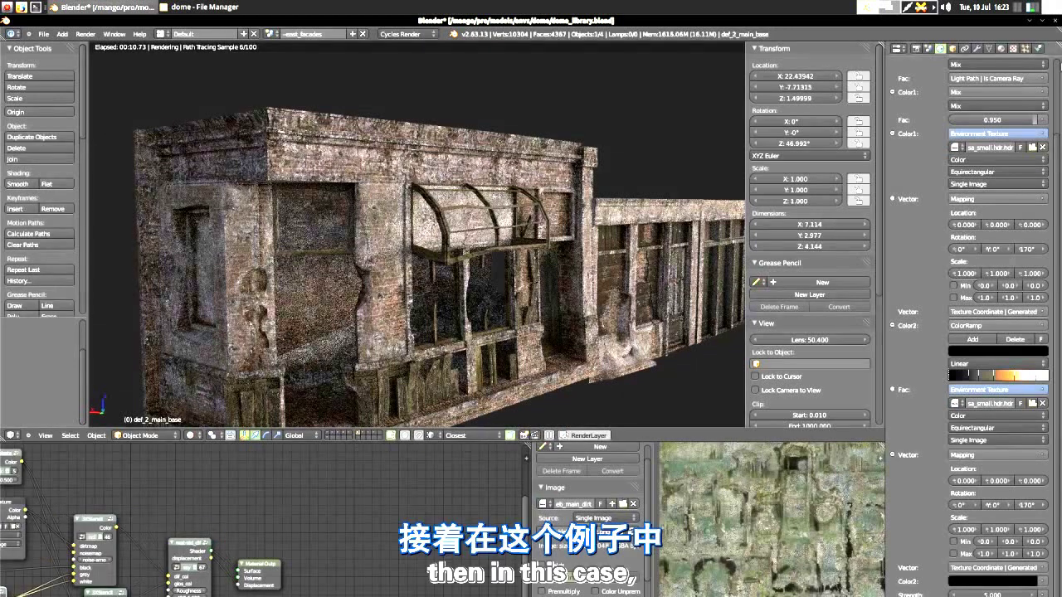
pyautogui.click(988, 49)
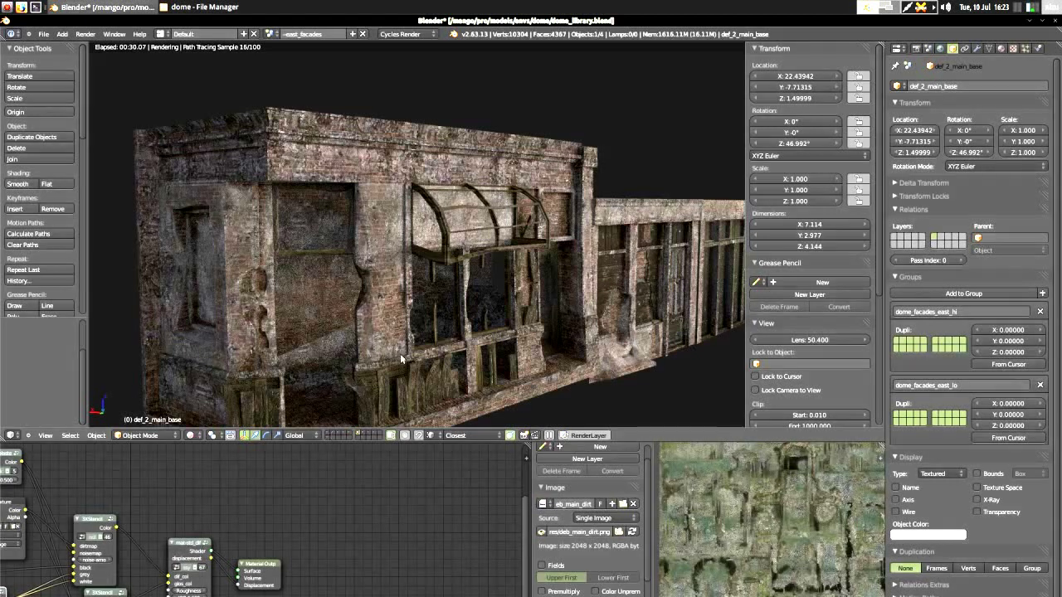
pyautogui.press('z')
# Step: Show the seventh layer alone with all its detail objects in view, followed by the eighth layer alone with the concrete pillars
pyautogui.click(363, 434)
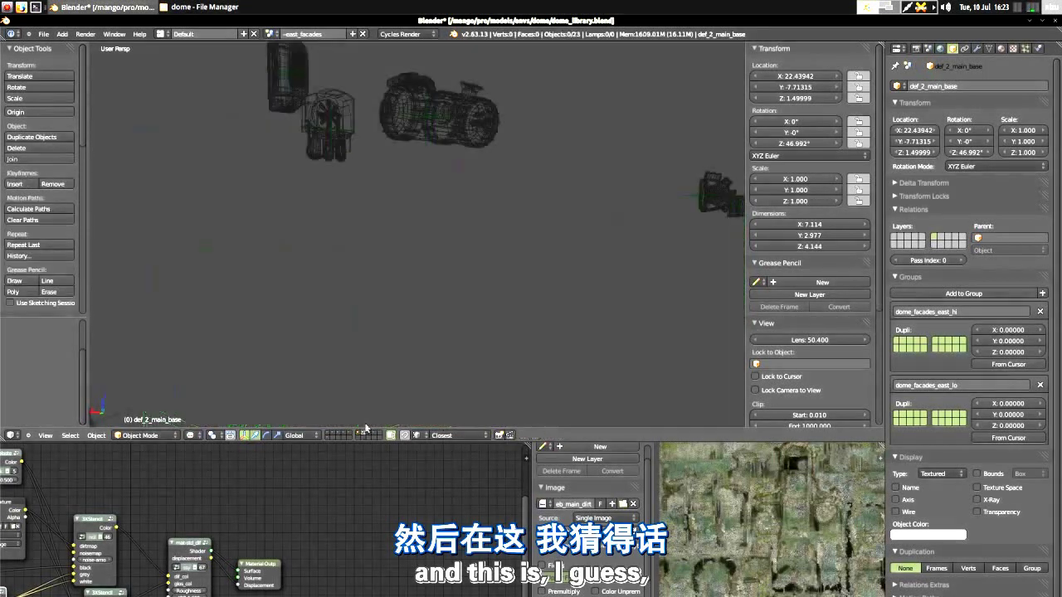
pyautogui.press('Home')
pyautogui.moveTo(386, 379); pyautogui.dragTo(300, 372, button='middle')
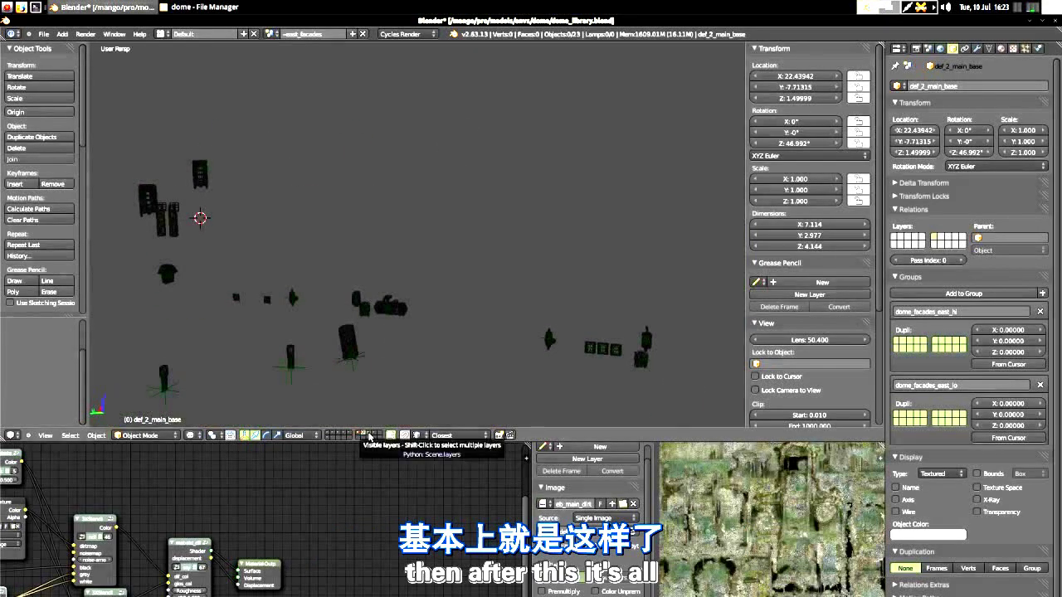
pyautogui.click(369, 437)
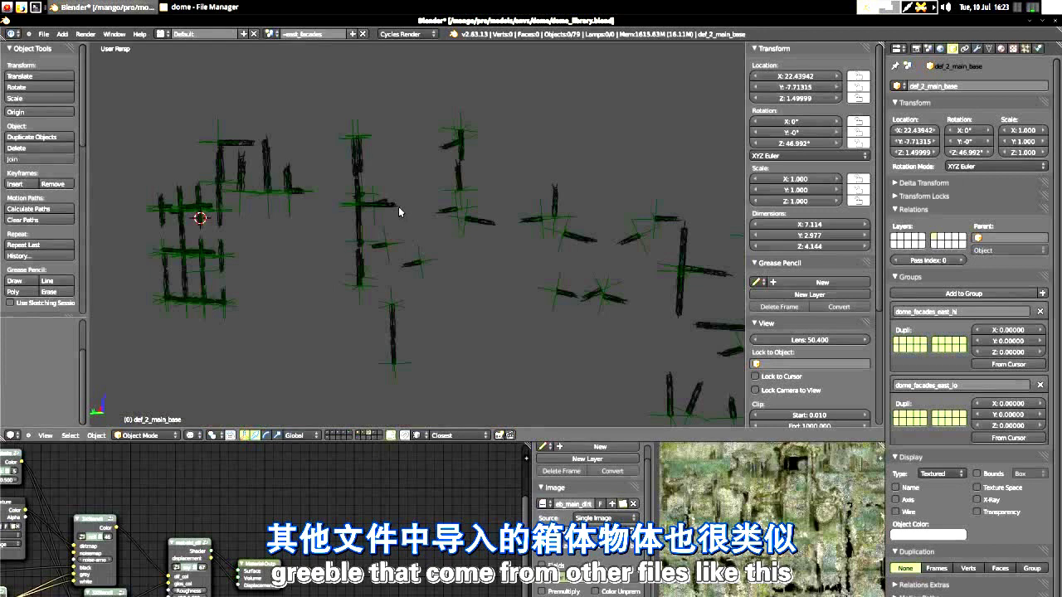
# Step: Show only the ninth layer, select the deformation lattice def_2_lattice, and return to the sixth layer with the shopfronts
pyautogui.click(375, 435)
pyautogui.scroll(-5, 438, 289)
pyautogui.rightClick(437, 290)
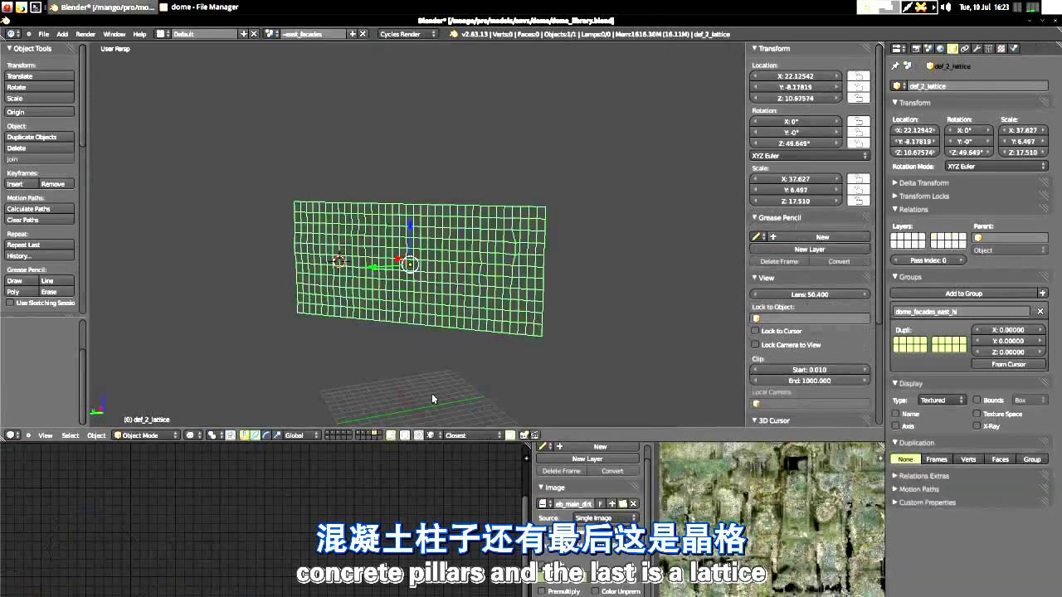
pyautogui.click(359, 436)
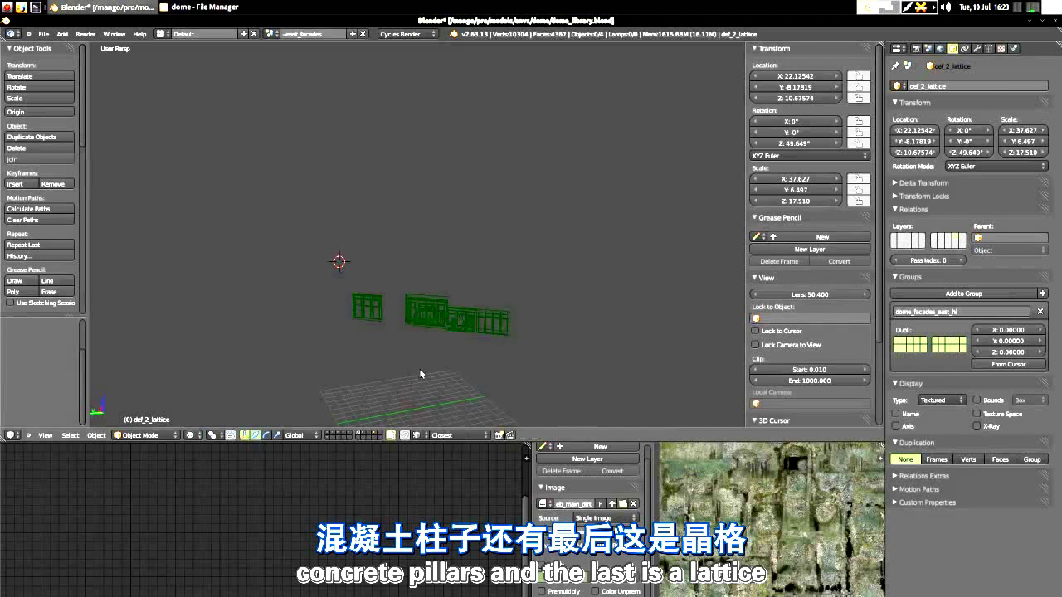
# Step: Show only the seventh layer with the greebles and select tgk-boiler to display its group duplication settings
pyautogui.scroll(5, 425, 366)
pyautogui.click(363, 436)
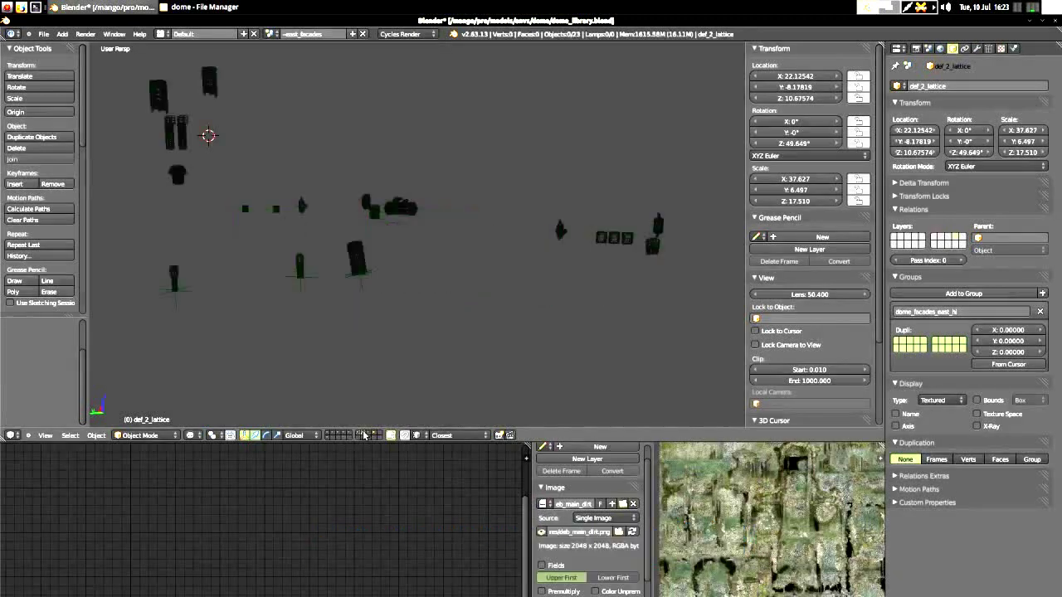
pyautogui.scroll(3, 415, 297)
pyautogui.rightClick(396, 209)
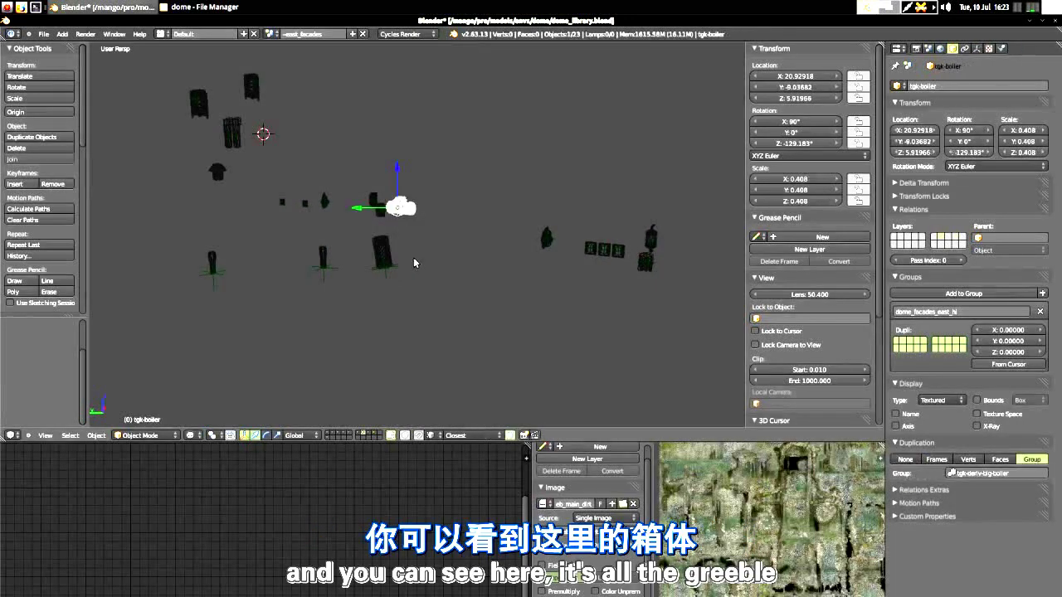
pyautogui.moveTo(412, 247); pyautogui.dragTo(478, 253, button='middle')
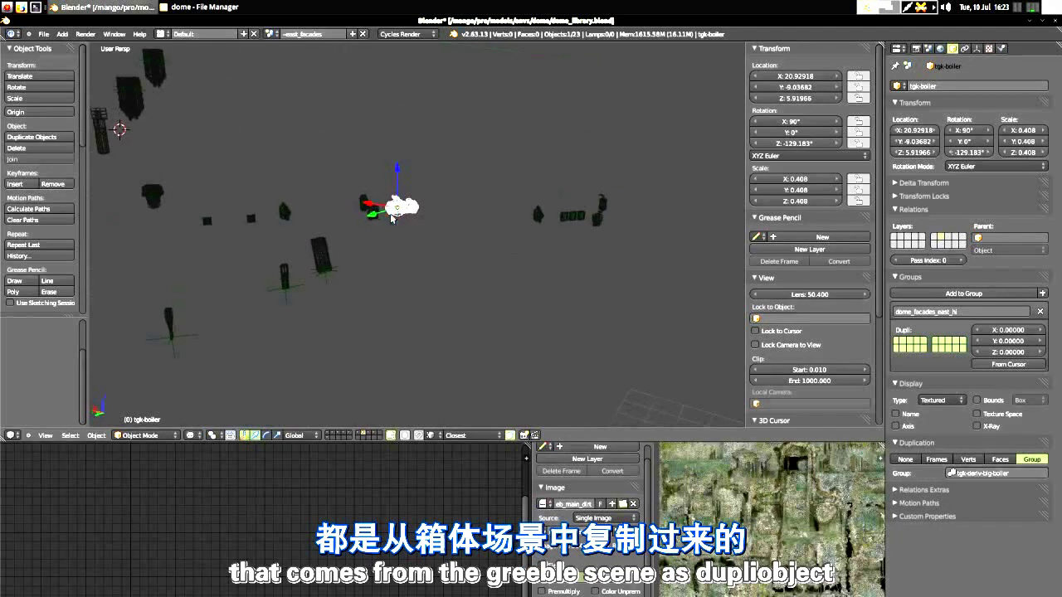
pyautogui.moveTo(577, 330); pyautogui.dragTo(466, 335, button='middle')
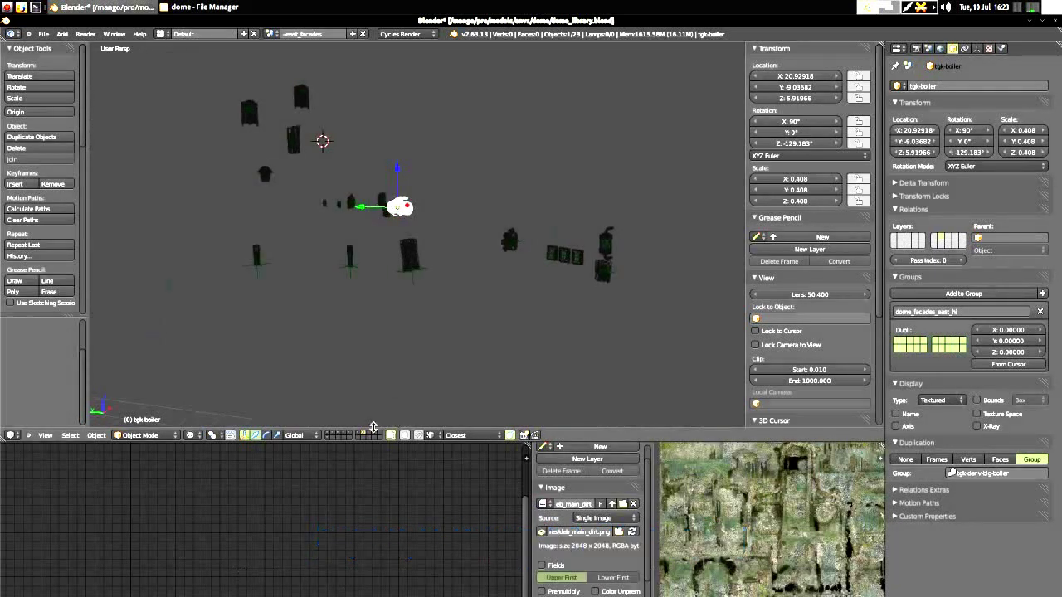
# Step: Show only the fourth layer and view the facade windows up close
pyautogui.click(344, 433)
pyautogui.scroll(-2, 380, 347)
pyautogui.scroll(4, 409, 226)
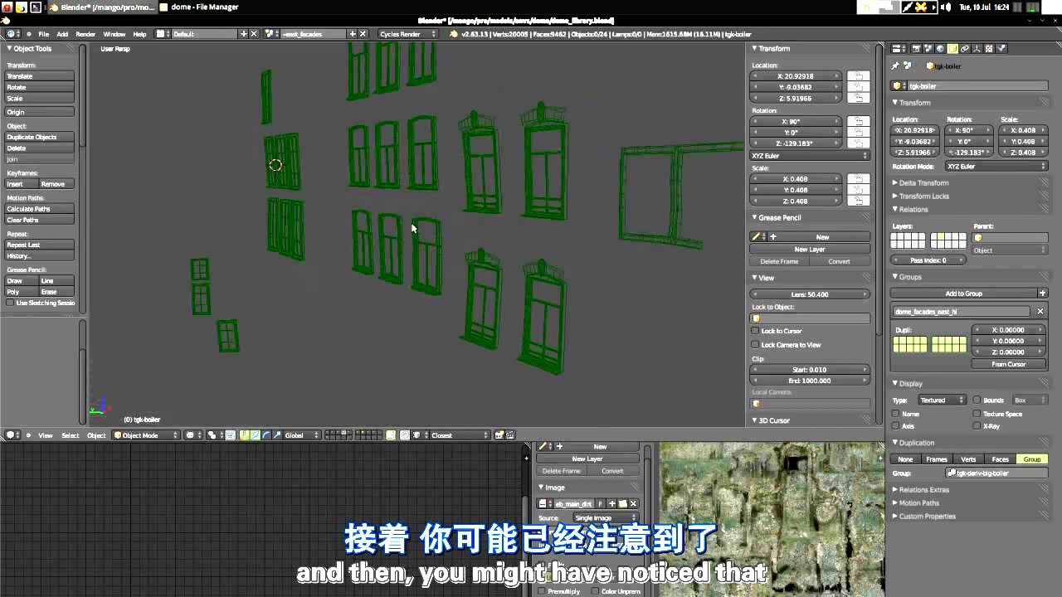
# Step: Show only the first layer and select the wall meshes def_5_main.000 and def_5_main.002 to compare their hi and lo group memberships
pyautogui.click(326, 435)
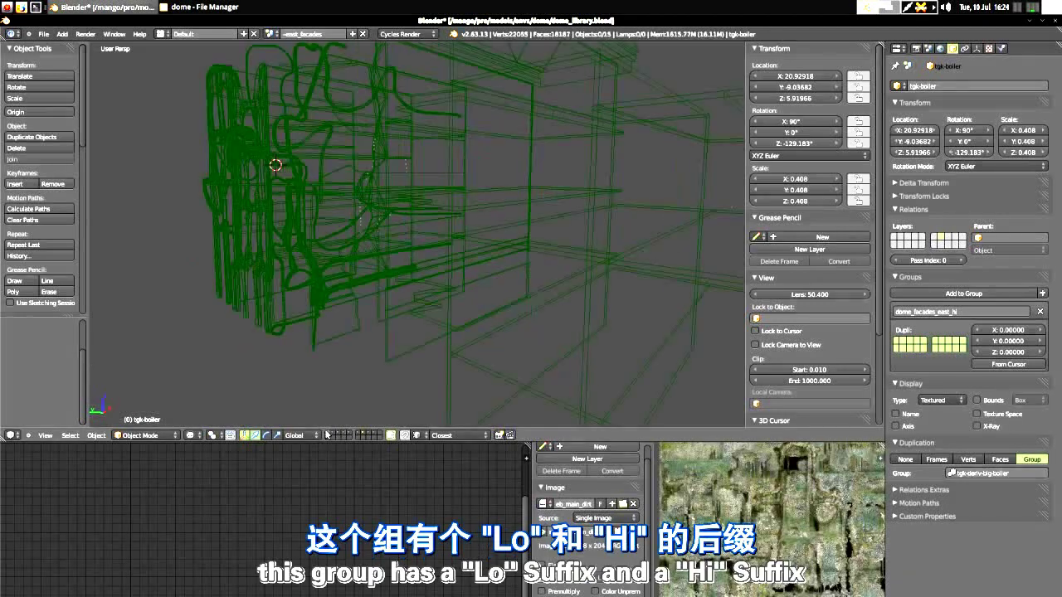
pyautogui.rightClick(355, 284)
pyautogui.keyDown('shift'); pyautogui.moveTo(673, 343); pyautogui.dragTo(588, 378, button='middle'); pyautogui.keyUp('shift')
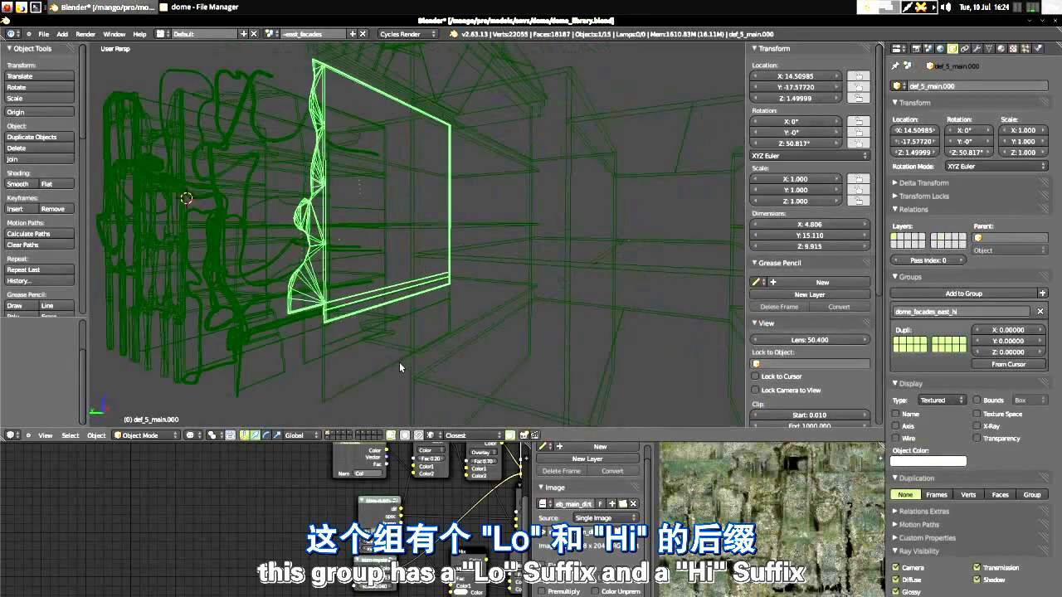
pyautogui.rightClick(401, 366)
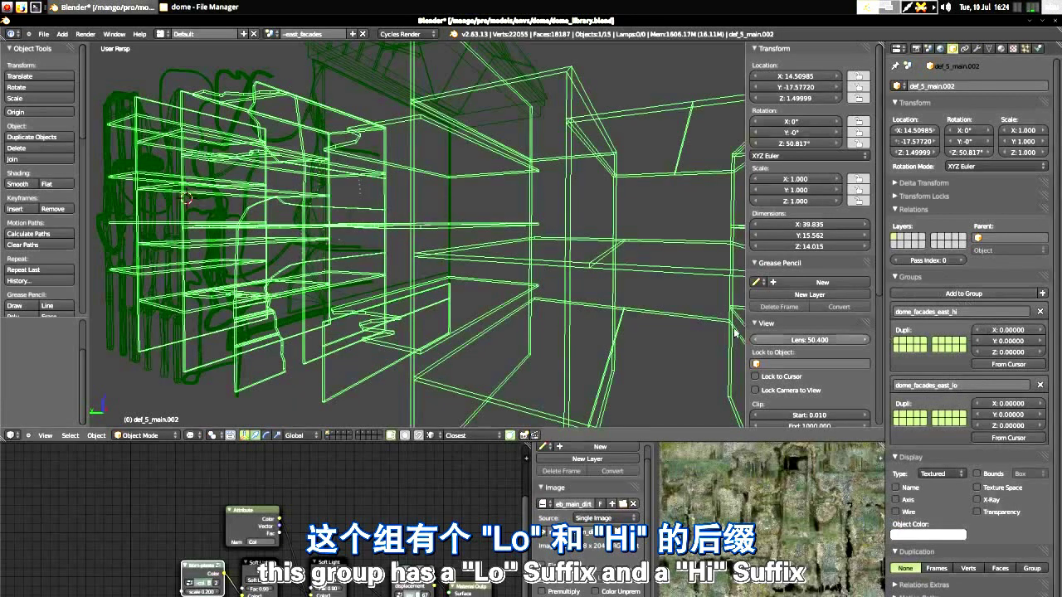
pyautogui.scroll(-10, 588, 331)
pyautogui.moveTo(588, 330); pyautogui.dragTo(550, 307, button='middle')
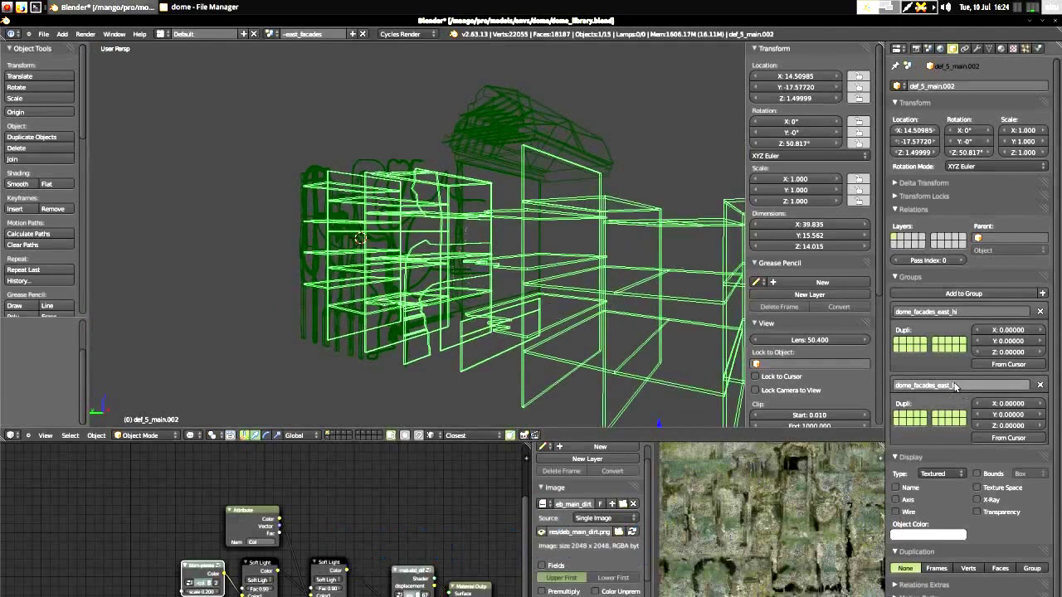
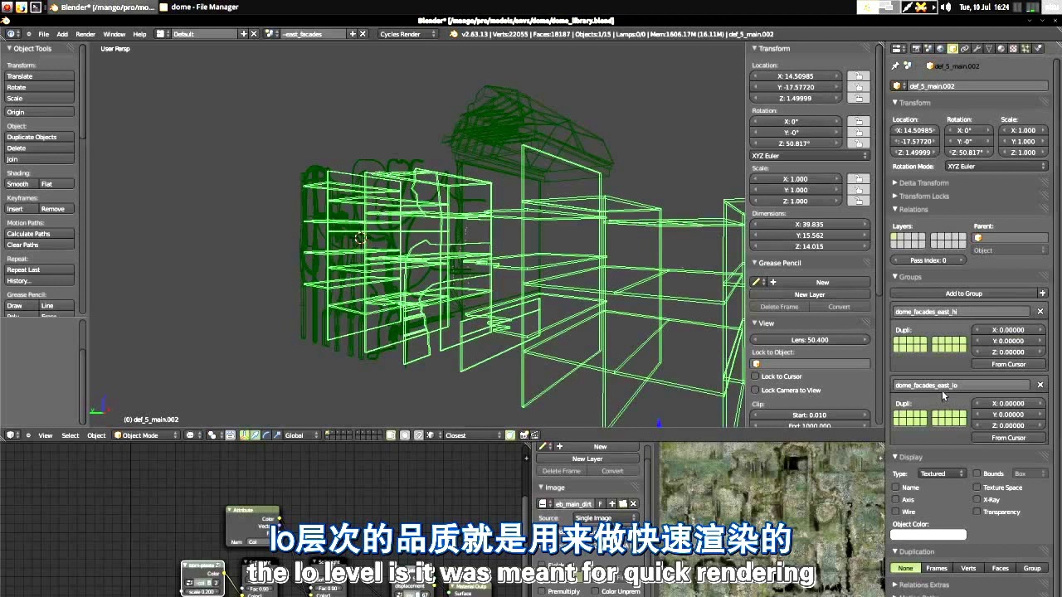
# Step: Show the second layer alone with the facade fronts, followed by the third layer alone with the scattered bricks
pyautogui.click(330, 436)
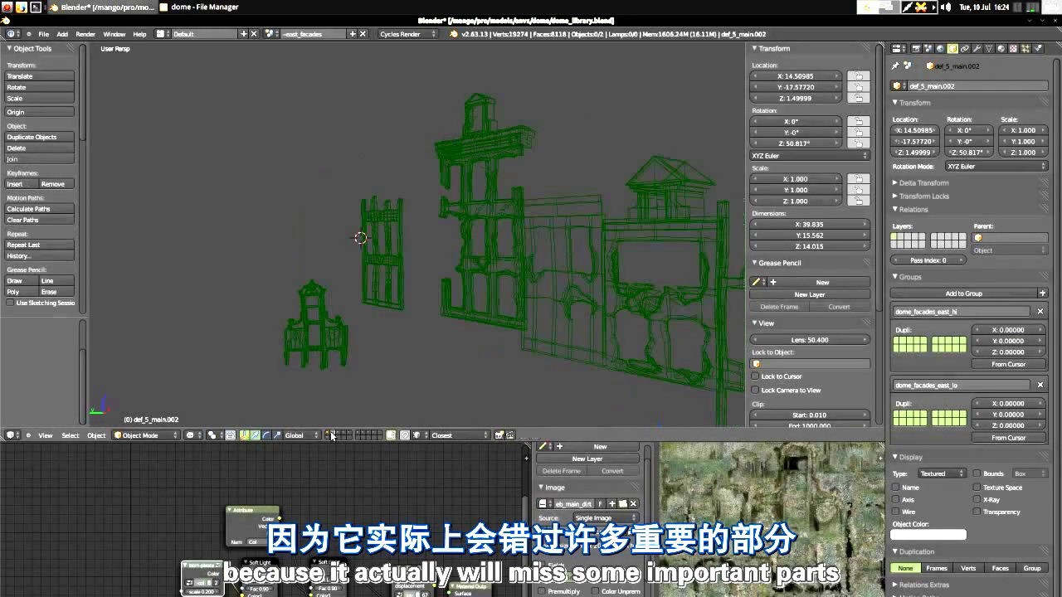
pyautogui.moveTo(477, 307); pyautogui.dragTo(515, 313, button='middle')
pyautogui.click(341, 434)
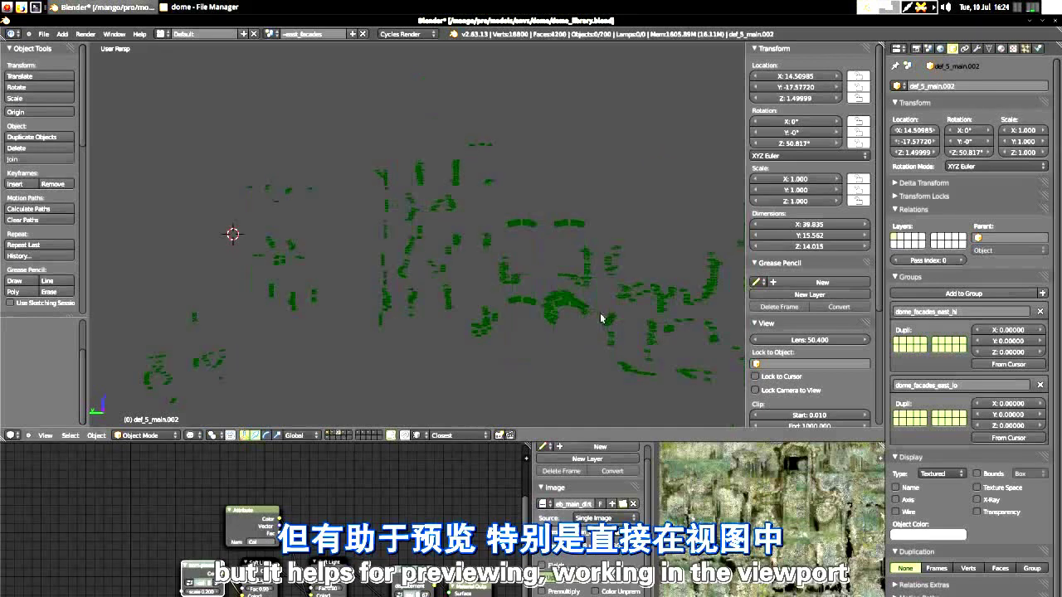
pyautogui.moveTo(475, 342); pyautogui.dragTo(502, 349, button='middle')
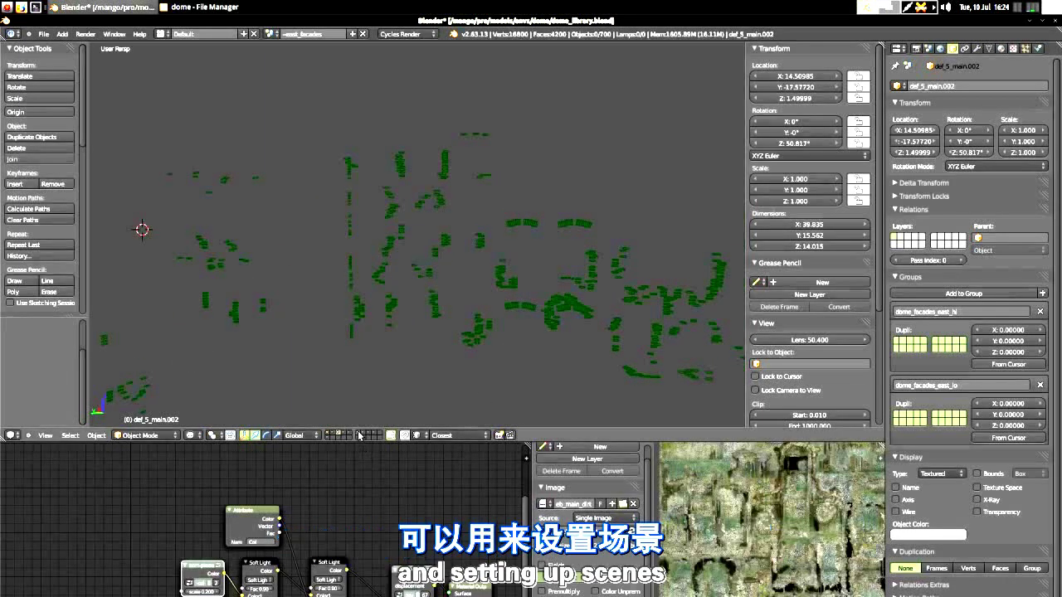
pyautogui.scroll(-3, 375, 300)
pyautogui.moveTo(375, 300); pyautogui.dragTo(408, 338, button='middle')
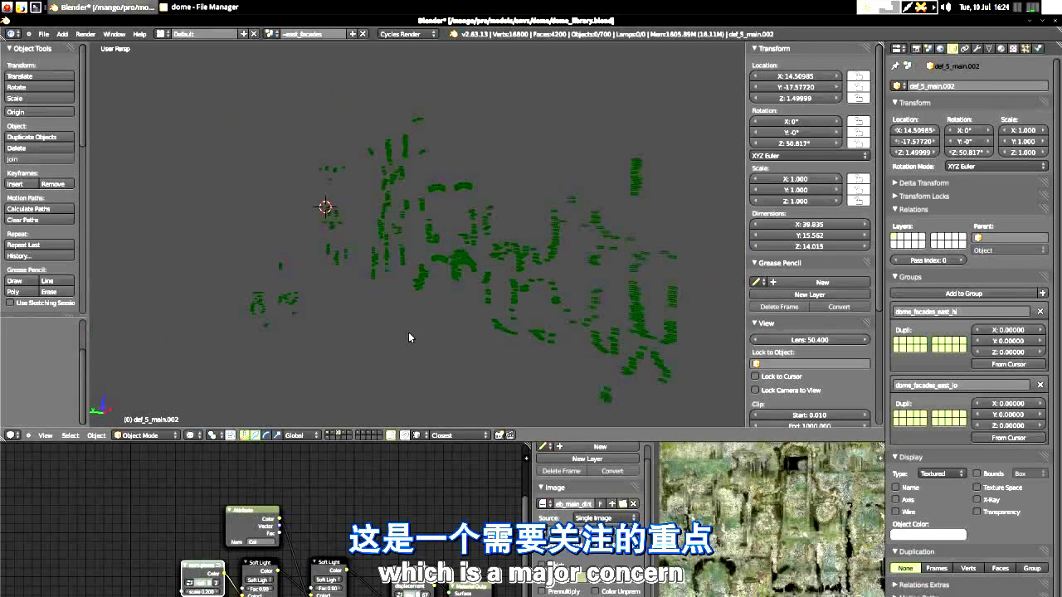
# Step: Show the sixth layer alone with the shopfronts, followed by the seventh layer alone with the greebles
pyautogui.click(359, 436)
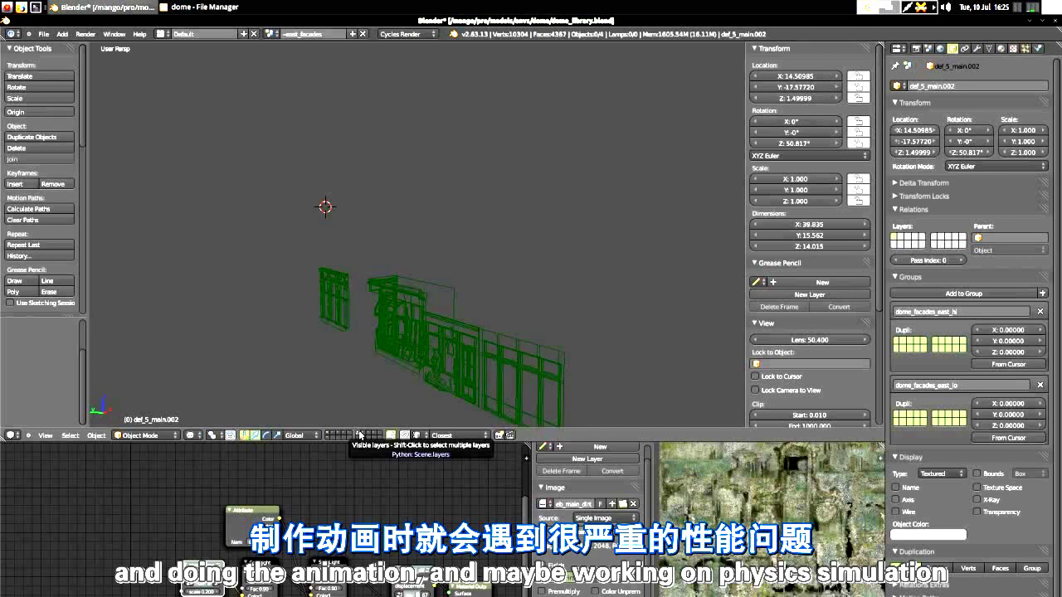
pyautogui.click(359, 436)
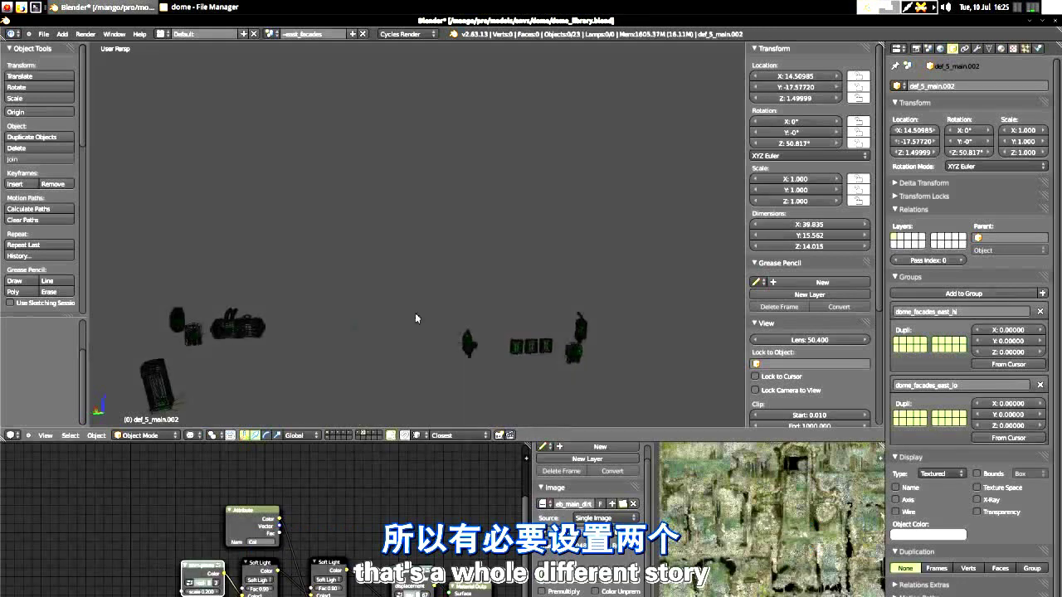
# Step: Switch to the dome_gates scene and view the ring of gates from several angles
pyautogui.click(271, 34)
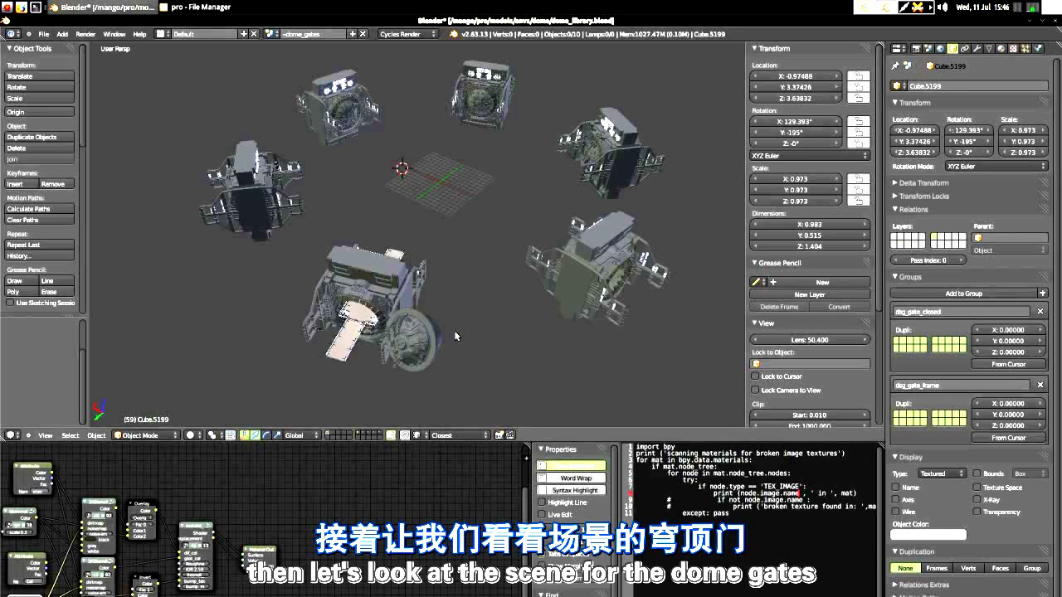
pyautogui.moveTo(456, 330); pyautogui.dragTo(463, 339, button='middle')
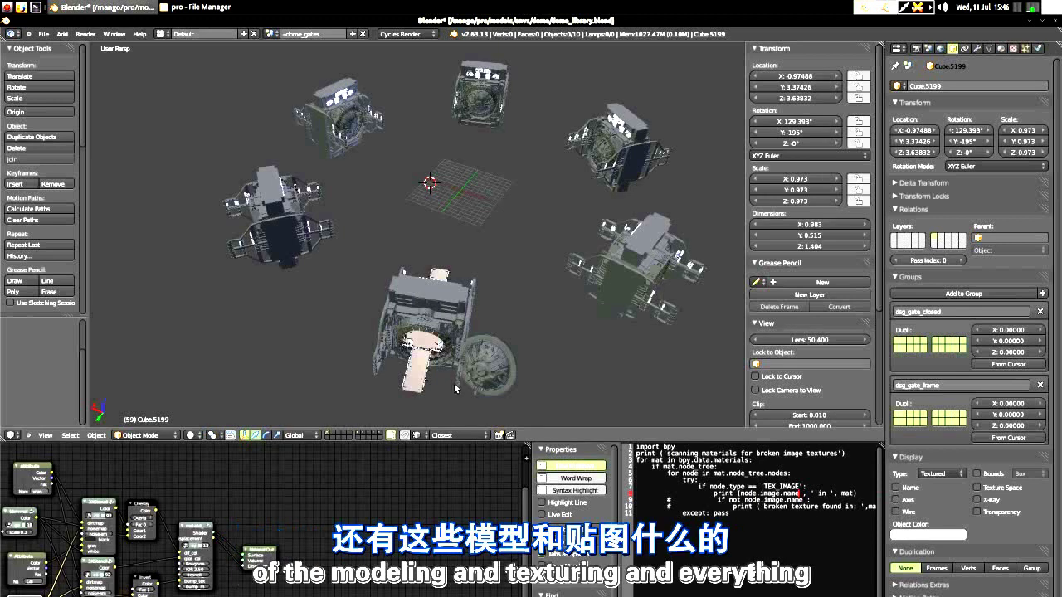
pyautogui.moveTo(454, 387); pyautogui.dragTo(448, 385, button='middle')
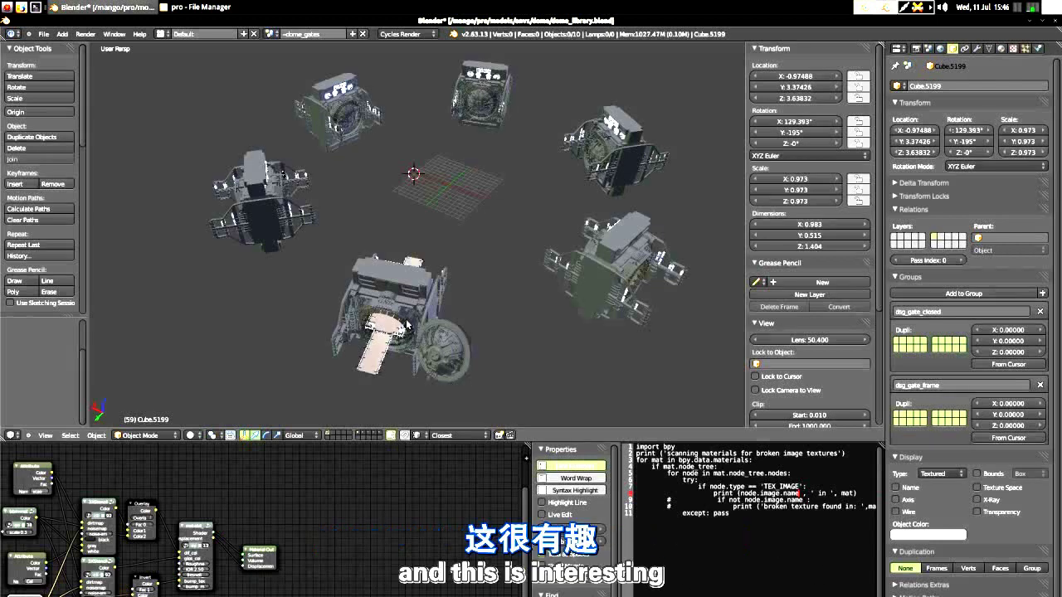
pyautogui.moveTo(497, 194); pyautogui.dragTo(378, 406, button='middle')
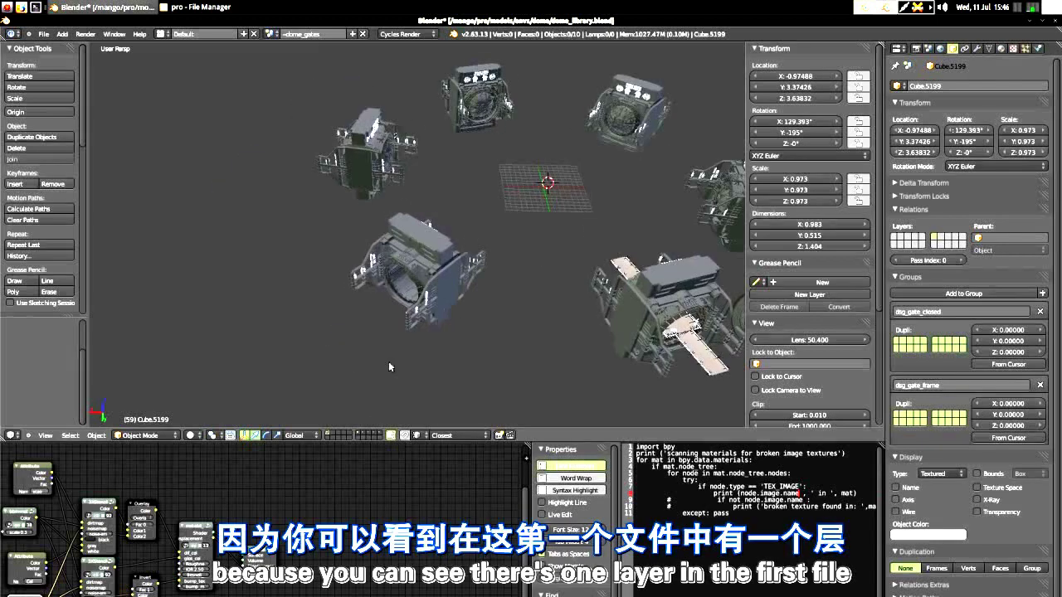
pyautogui.moveTo(448, 280); pyautogui.dragTo(433, 277, button='middle')
# Step: Select the closed gate dsg_gate_closed.004 to display its groups and view it within the ring of gates
pyautogui.rightClick(612, 159)
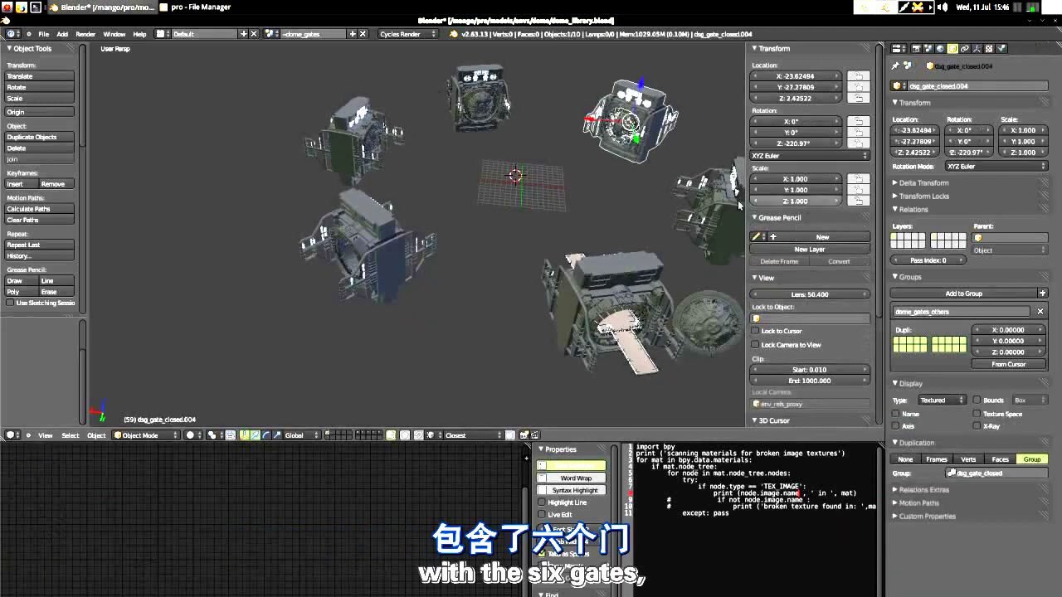
pyautogui.moveTo(655, 203); pyautogui.dragTo(612, 192, button='middle')
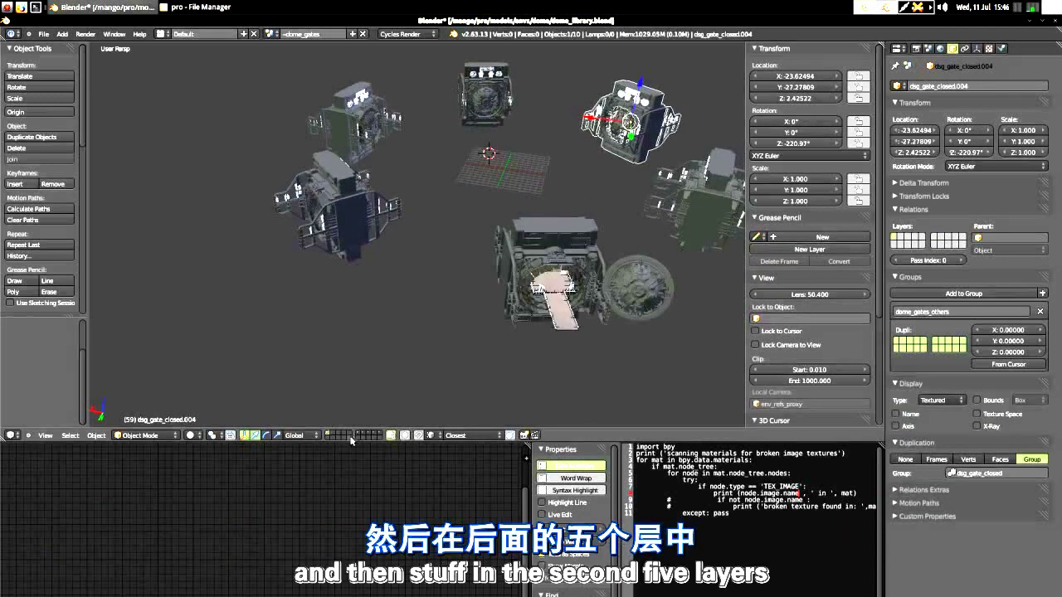
pyautogui.moveTo(372, 315); pyautogui.dragTo(430, 284, button='middle')
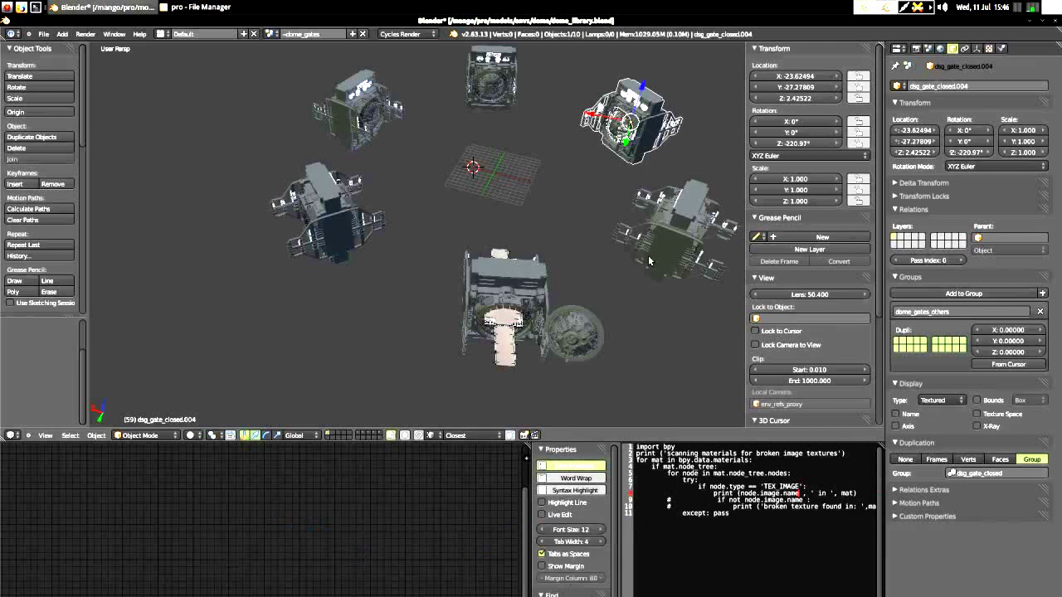
# Step: Select the open church gate dsg_gate_frame and inspect it up close and within the whole ring
pyautogui.rightClick(520, 286)
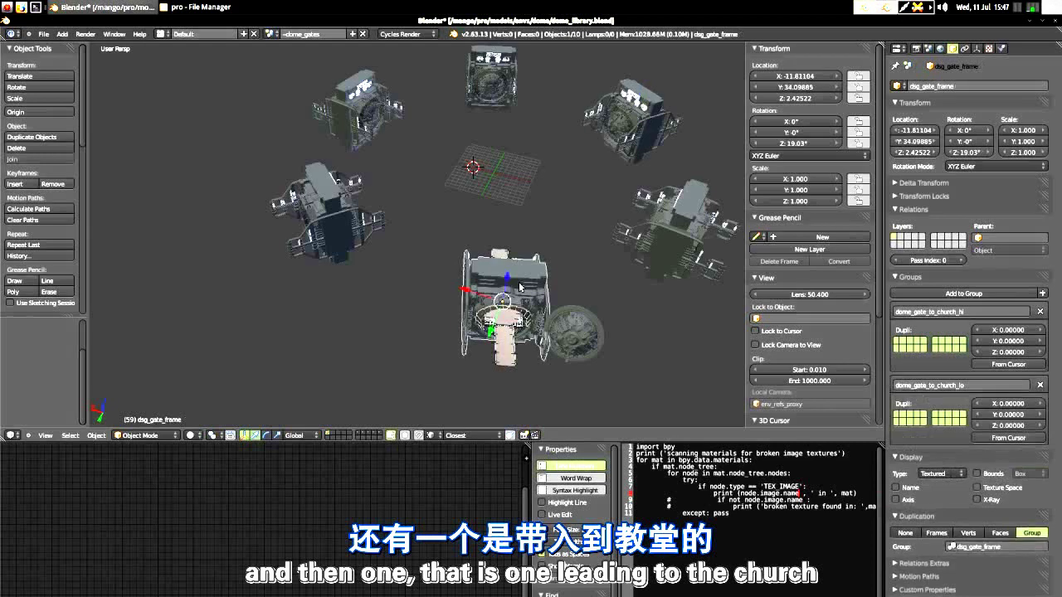
pyautogui.moveTo(520, 286); pyautogui.dragTo(653, 316, button='middle')
pyautogui.scroll(10, 653, 316)
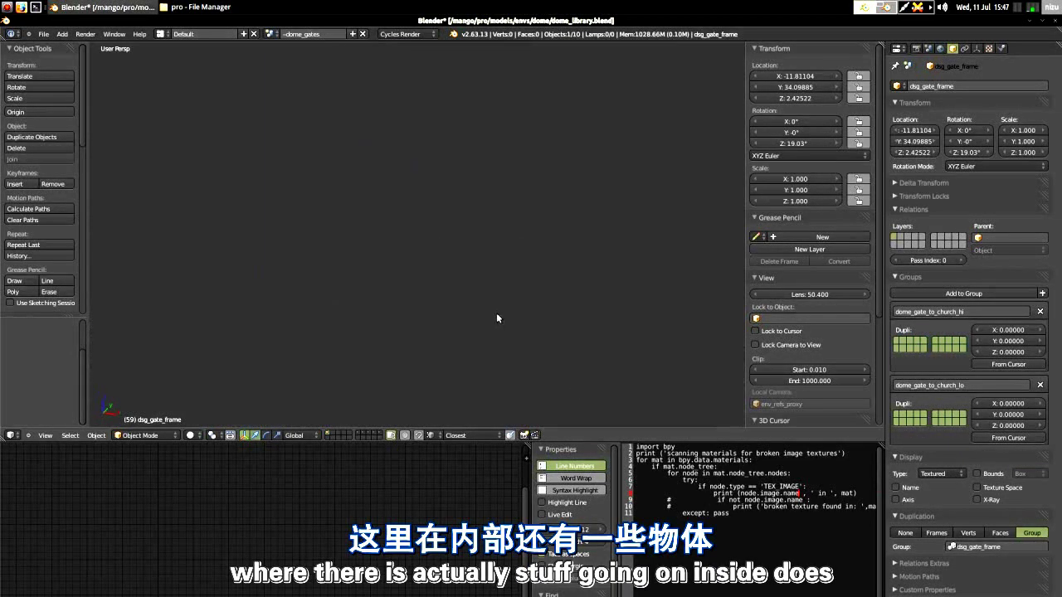
pyautogui.moveTo(503, 300); pyautogui.dragTo(455, 319, button='middle')
pyautogui.scroll(-15, 486, 300)
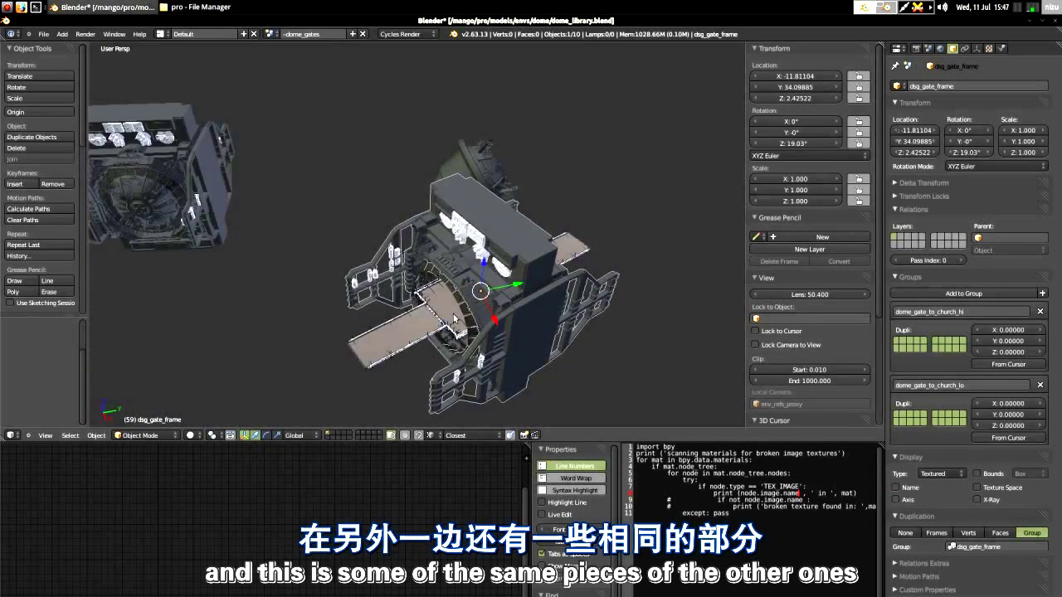
pyautogui.moveTo(562, 316); pyautogui.dragTo(520, 305, button='middle')
pyautogui.scroll(-6, 520, 305)
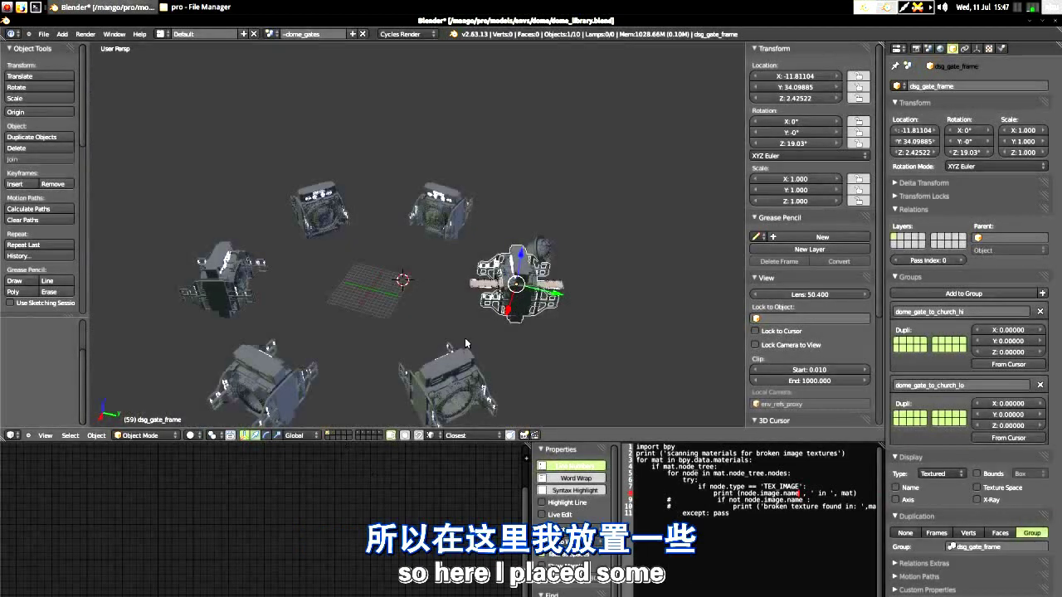
# Step: Select one of the nearer closed gates, followed by dsg_gate_closed.005, to check their group membership
pyautogui.moveTo(467, 343); pyautogui.dragTo(461, 335, button='middle')
pyautogui.scroll(3, 425, 371)
pyautogui.rightClick(442, 349)
pyautogui.moveTo(513, 363); pyautogui.dragTo(476, 339, button='middle')
pyautogui.rightClick(515, 178)
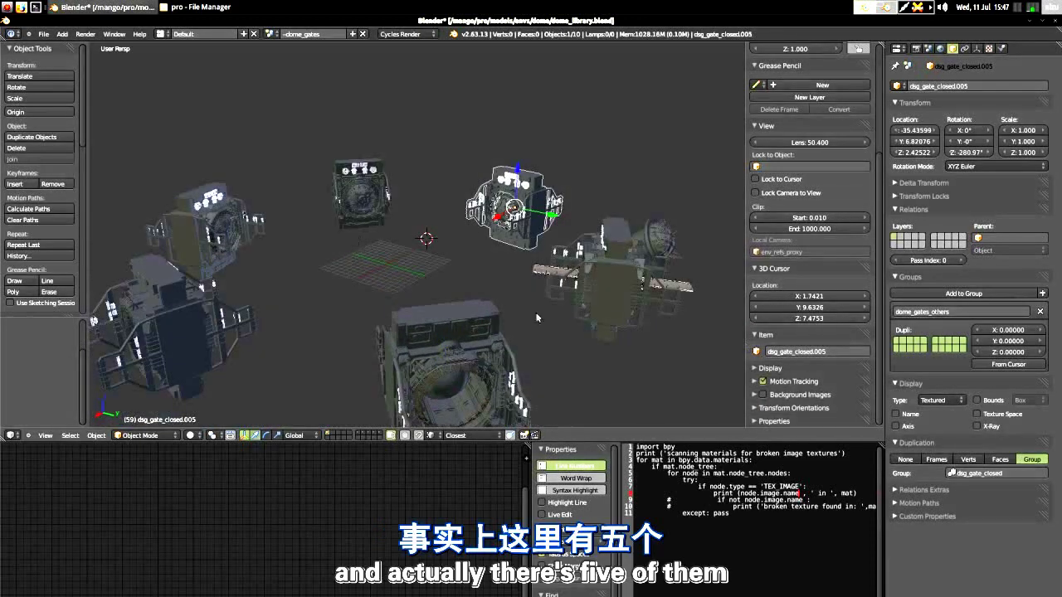
# Step: Select the open gate dsg_gate_frame again and view its opening up close with its hi and lo groups displayed
pyautogui.rightClick(594, 275)
pyautogui.moveTo(603, 290); pyautogui.dragTo(670, 269, button='middle')
pyautogui.scroll(3, 686, 258)
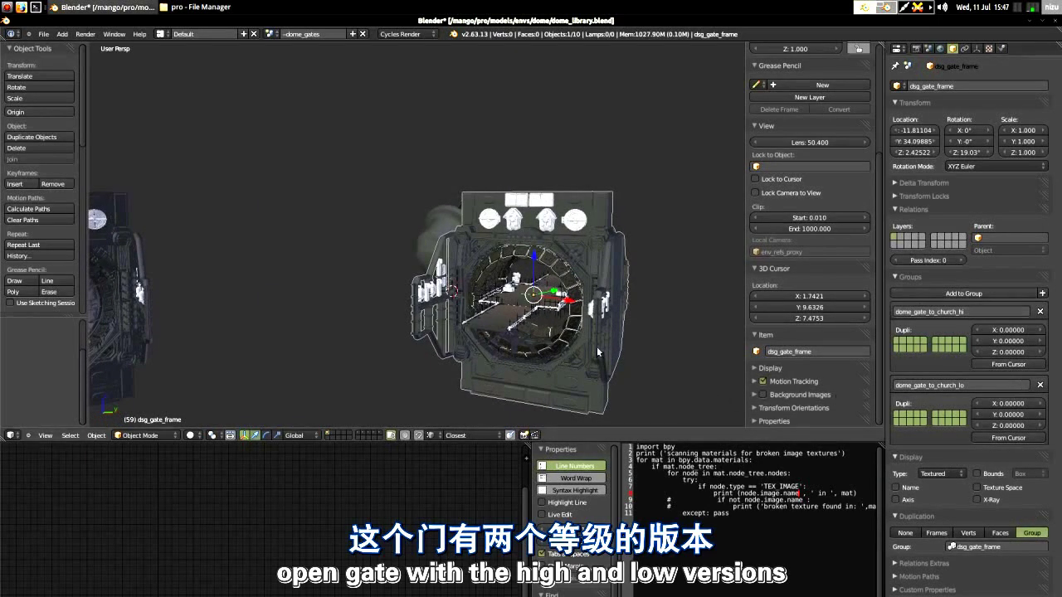
pyautogui.moveTo(554, 297); pyautogui.dragTo(581, 337, button='middle')
# Step: Show only the sixth layer with the gate frame, and select domegate_se.001 to view the gate's inner detail pieces
pyautogui.click(360, 435)
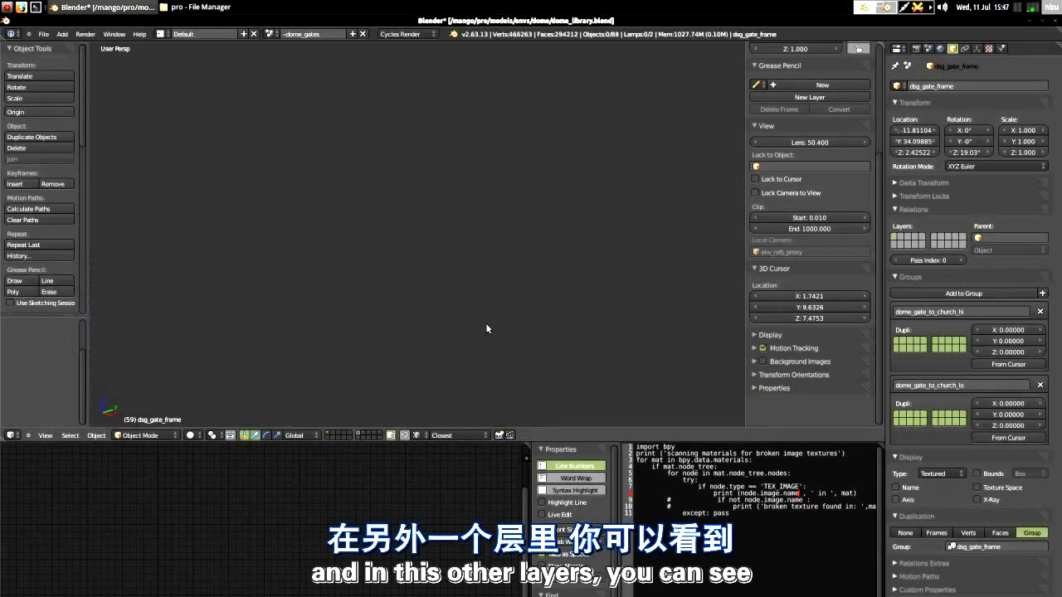
pyautogui.moveTo(500, 315); pyautogui.dragTo(491, 308, button='middle')
pyautogui.scroll(-5, 491, 308)
pyautogui.scroll(7, 430, 386)
pyautogui.scroll(-5, 431, 386)
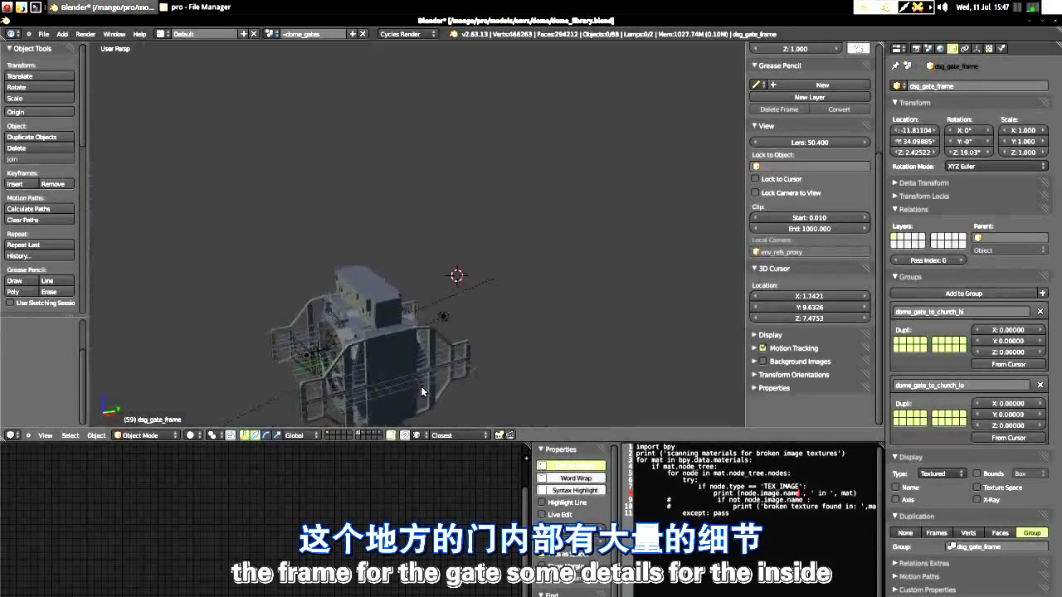
pyautogui.scroll(-2, 416, 386)
pyautogui.moveTo(416, 385); pyautogui.dragTo(384, 397, button='middle')
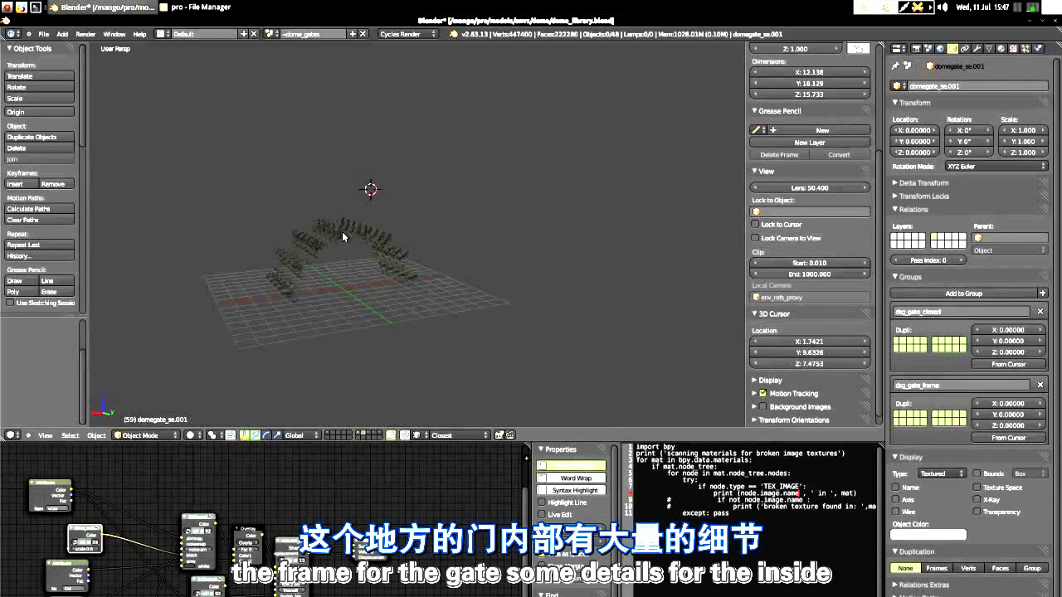
pyautogui.moveTo(455, 287); pyautogui.dragTo(415, 359, button='middle')
# Step: Show only the eighth layer with the walkway and greebles, select tgk-crate-shuttle.013, and view the pieces from several angles
pyautogui.click(370, 432)
pyautogui.rightClick(341, 300)
pyautogui.moveTo(467, 329); pyautogui.dragTo(324, 335, button='middle')
pyautogui.moveTo(459, 264); pyautogui.dragTo(487, 263, button='middle')
pyautogui.rightClick(450, 254)
pyautogui.moveTo(425, 289); pyautogui.dragTo(480, 281, button='middle')
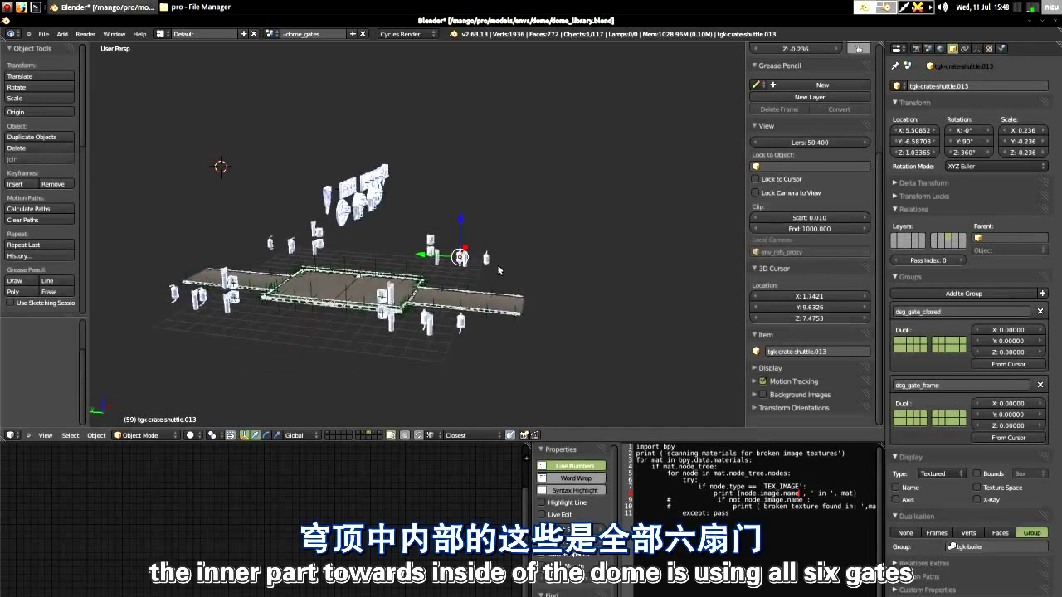
pyautogui.moveTo(499, 271); pyautogui.dragTo(474, 306, button='middle')
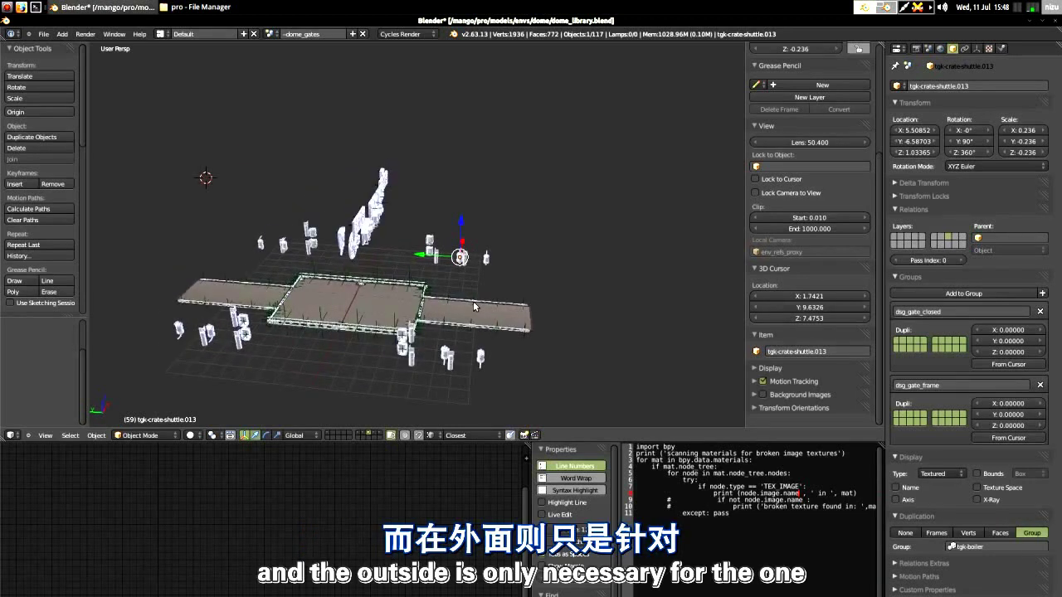
pyautogui.moveTo(473, 307); pyautogui.dragTo(465, 313, button='middle')
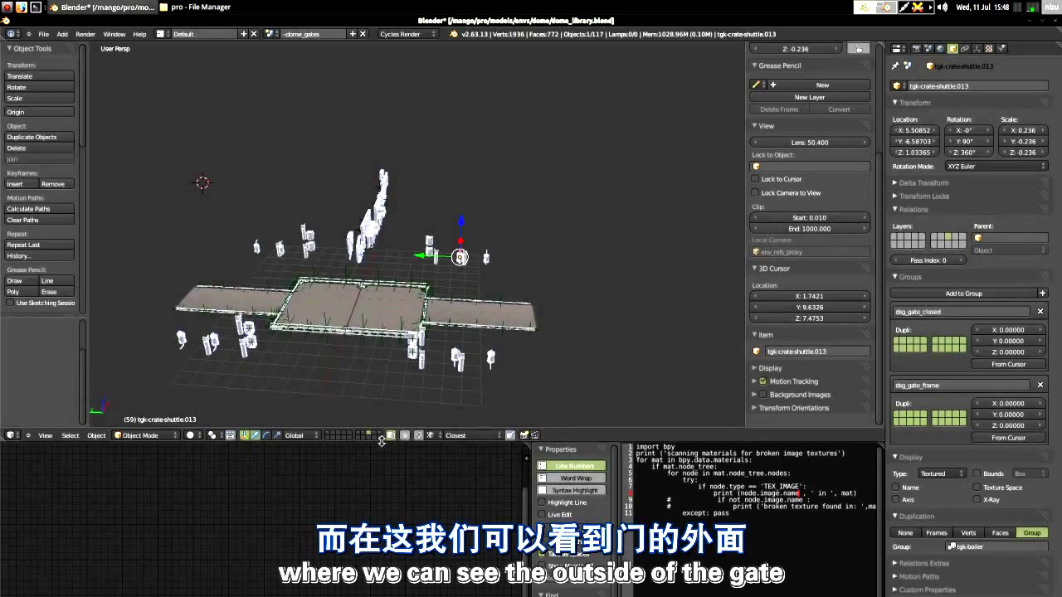
# Step: Show only the layer with the round gate door and select Sphere.000 to check the door and its groups
pyautogui.press('KP_Divide')
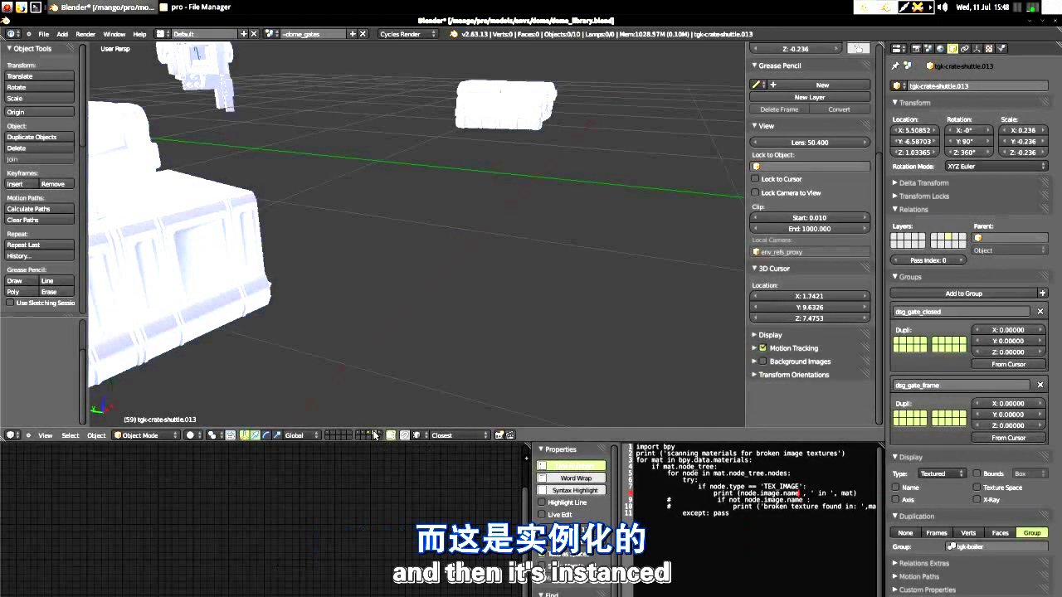
pyautogui.press('KP_Divide')
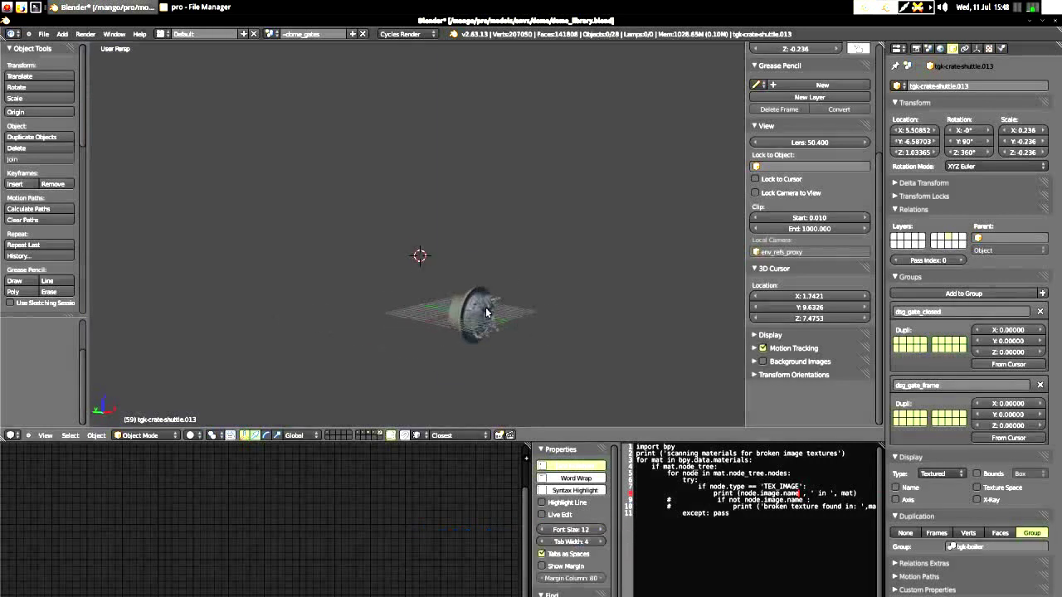
pyautogui.scroll(3, 486, 308)
pyautogui.rightClick(486, 308)
pyautogui.moveTo(495, 366); pyautogui.dragTo(480, 363, button='middle')
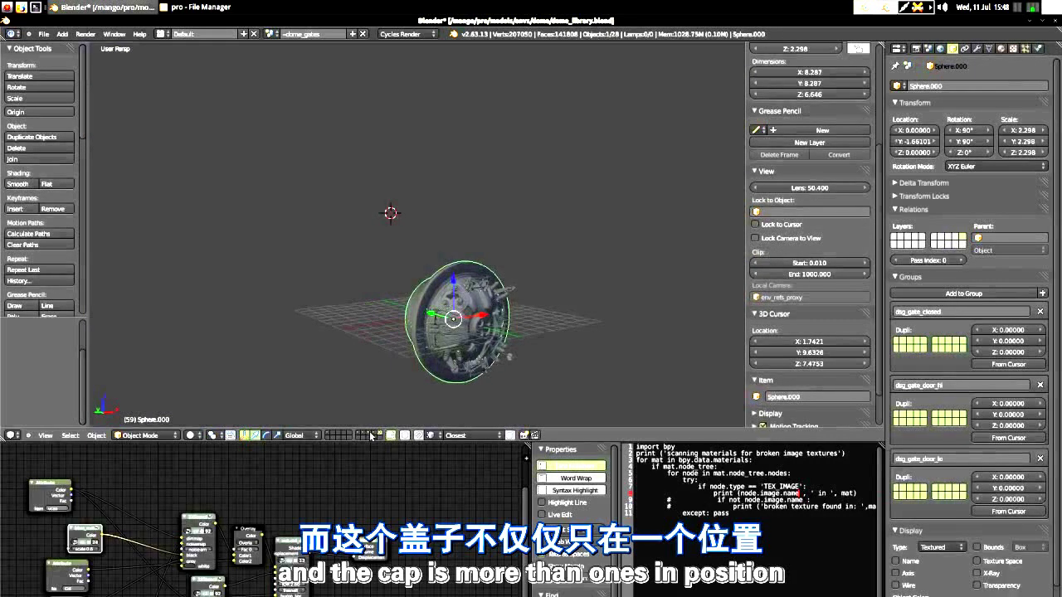
# Step: Show only the layer with the assembled gates and view the closed gates and the open gate from several angles
pyautogui.click(331, 435)
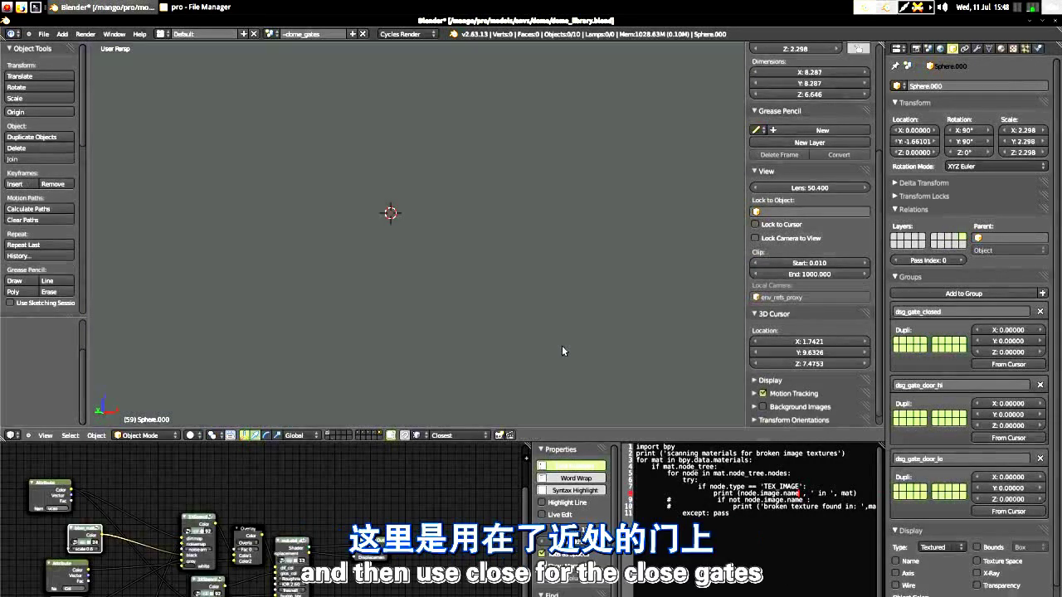
pyautogui.scroll(5, 558, 301)
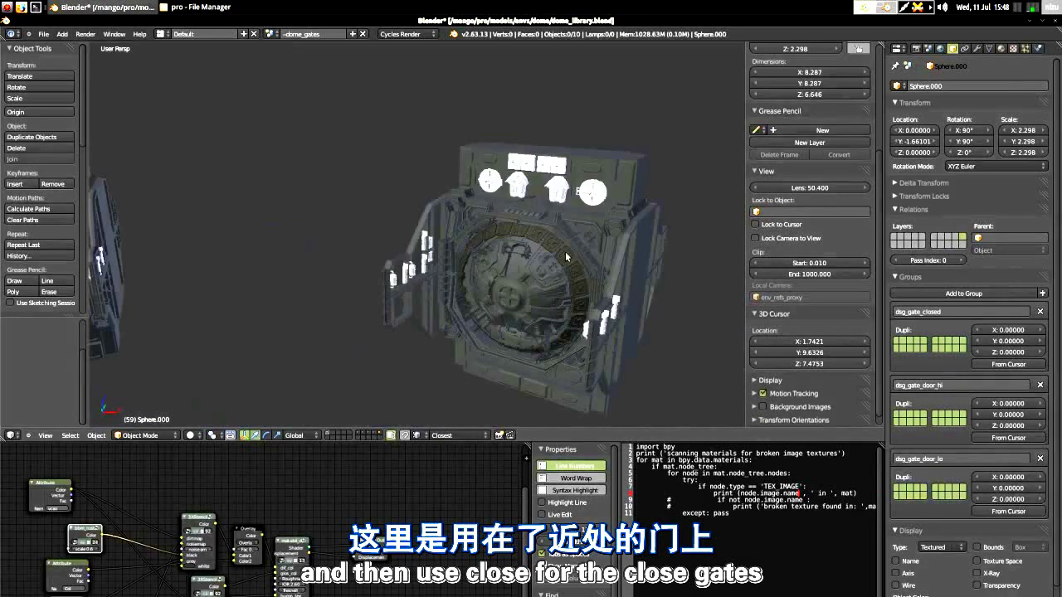
pyautogui.scroll(-6, 531, 291)
pyautogui.scroll(3, 420, 271)
pyautogui.moveTo(420, 271); pyautogui.dragTo(296, 329, button='middle')
pyautogui.scroll(-3, 449, 306)
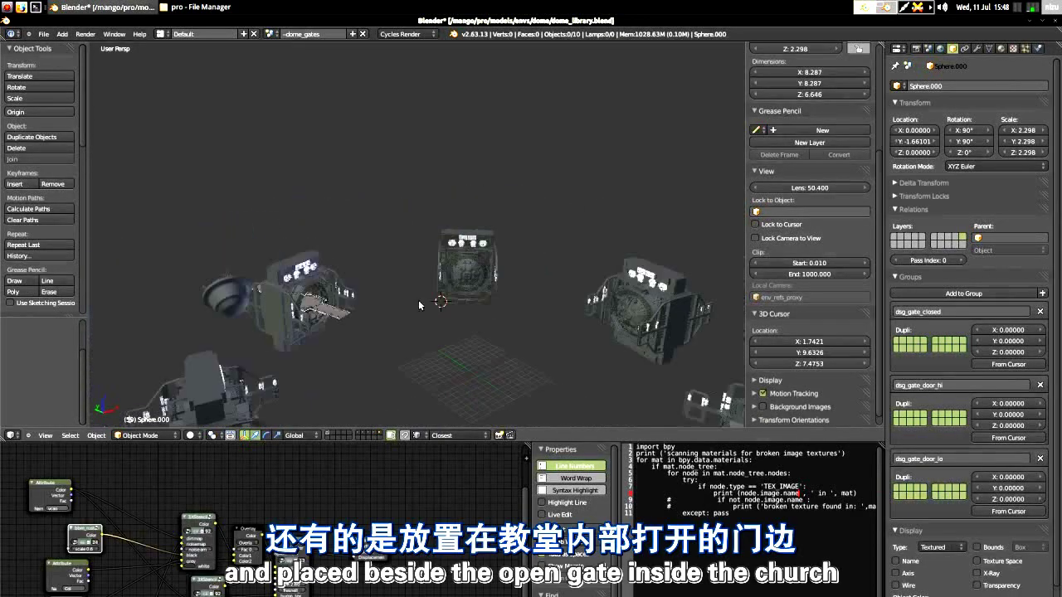
pyautogui.scroll(6, 299, 313)
pyautogui.scroll(-4, 325, 296)
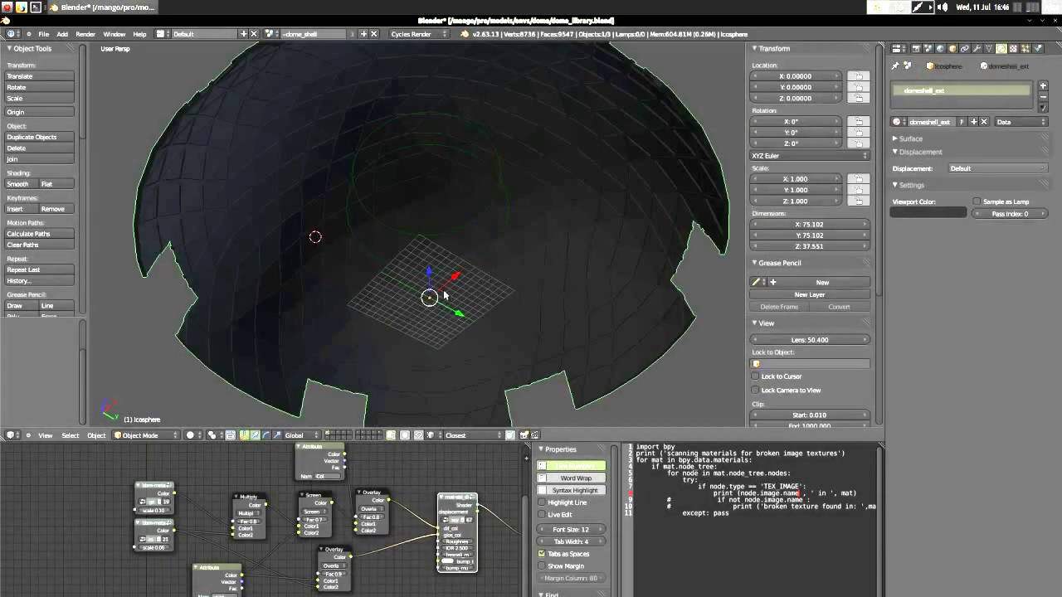
# Step: Examine the external dome shell Icosphere in the dome_shell scene from several angles
pyautogui.moveTo(444, 292); pyautogui.dragTo(442, 288, button='middle')
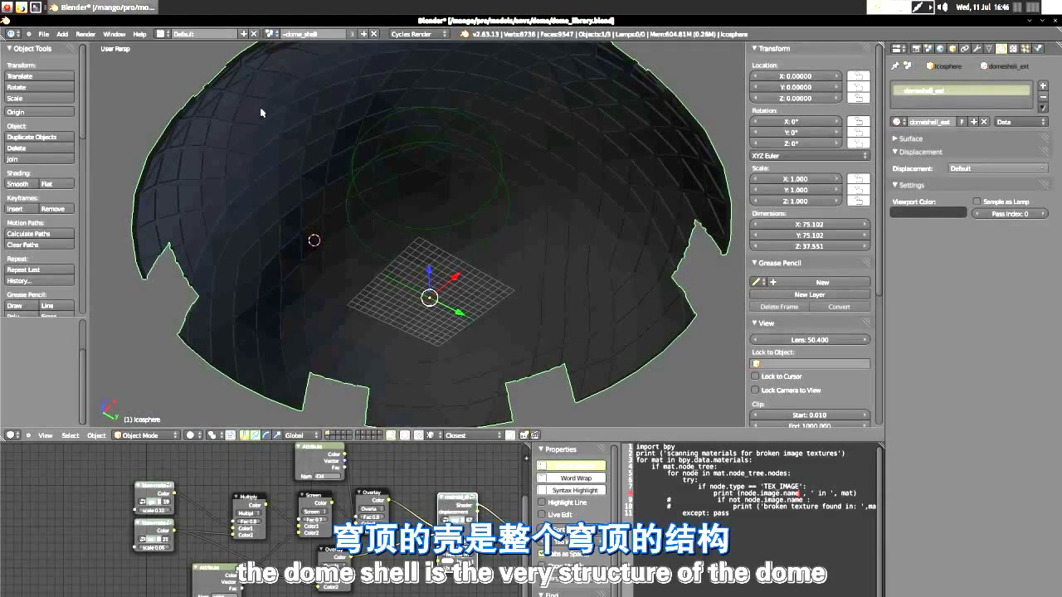
pyautogui.moveTo(389, 211); pyautogui.dragTo(314, 242, button='middle')
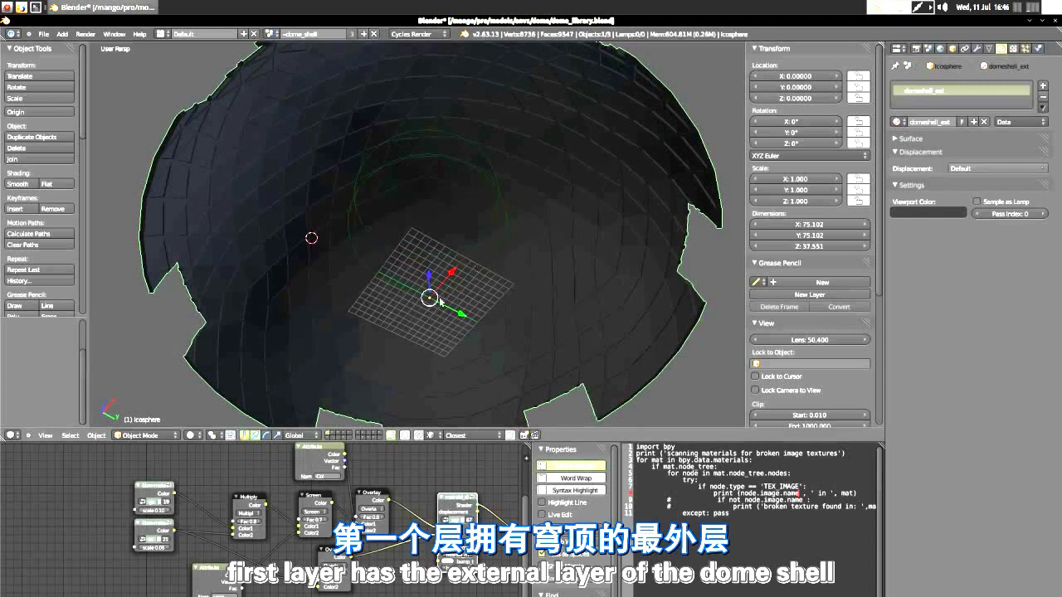
pyautogui.moveTo(426, 306); pyautogui.dragTo(355, 238, button='middle')
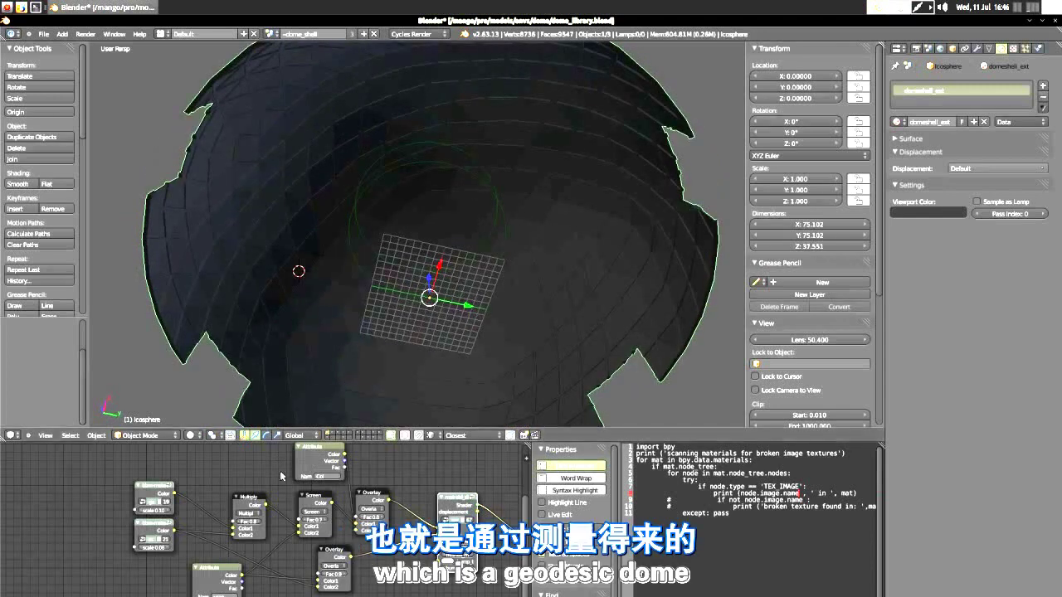
pyautogui.moveTo(281, 257); pyautogui.dragTo(344, 385, button='middle')
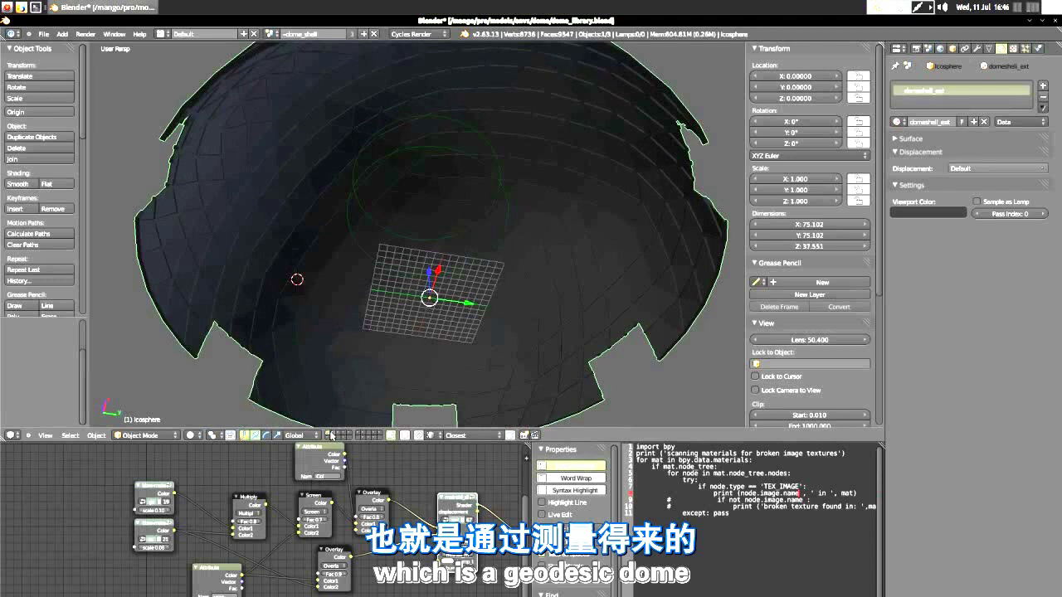
# Step: Show only the second layer with the base ring and select the wall module domeshell_base_mod.003
pyautogui.click(334, 435)
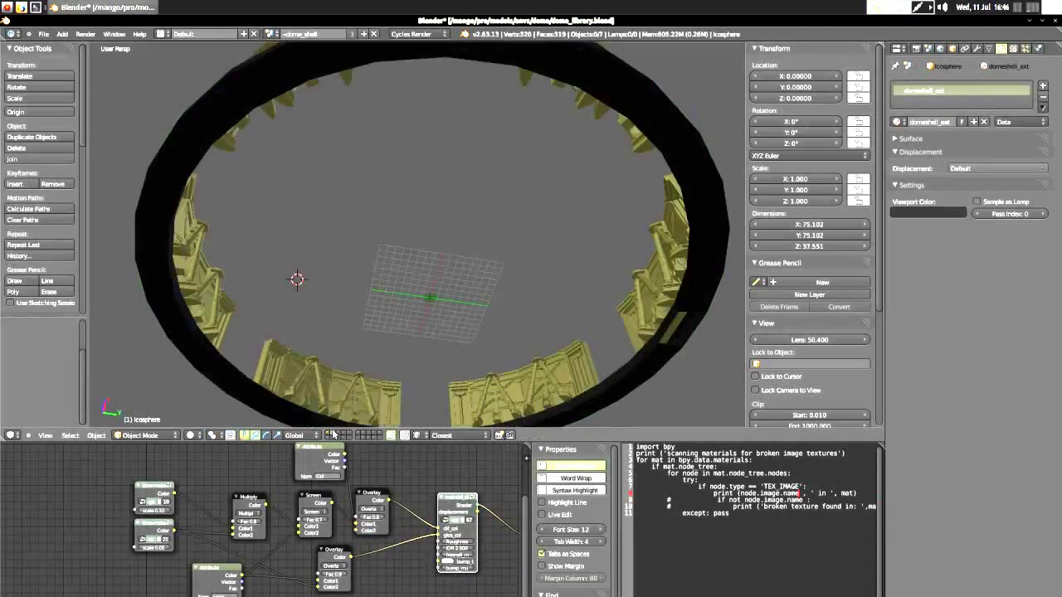
pyautogui.moveTo(290, 365); pyautogui.dragTo(270, 396, button='middle')
pyautogui.rightClick(352, 203)
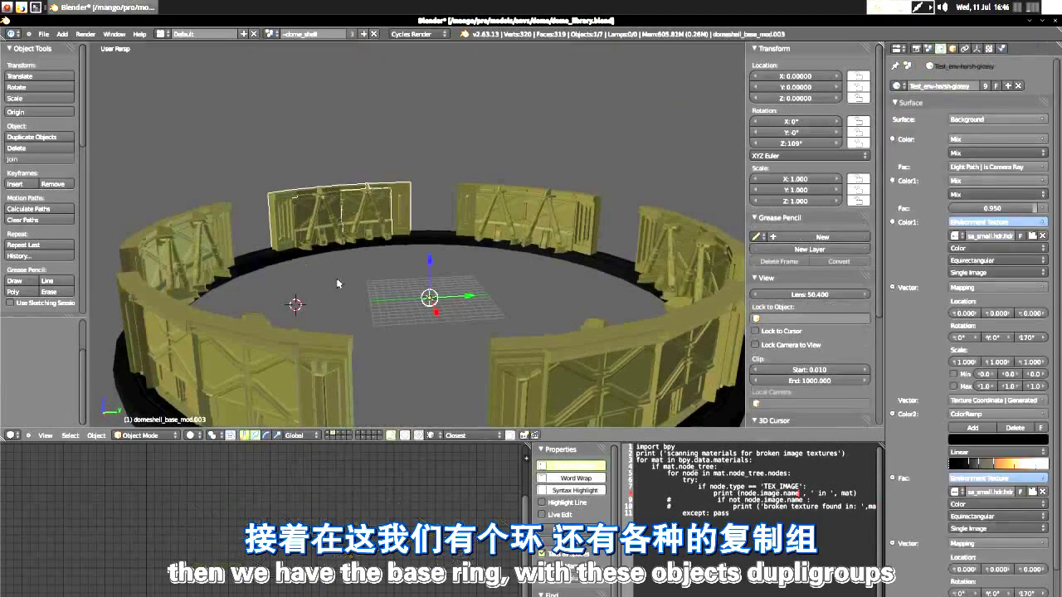
# Step: Show only the layer with the base modules' actual meshes and select Circle.007 to view the piece up close
pyautogui.click(359, 435)
pyautogui.scroll(-3, 480, 256)
pyautogui.scroll(1, 514, 328)
pyautogui.keyDown('shift'); pyautogui.moveTo(524, 329); pyautogui.dragTo(317, 235, button='middle'); pyautogui.keyUp('shift')
pyautogui.scroll(4, 560, 213)
pyautogui.rightClick(510, 229)
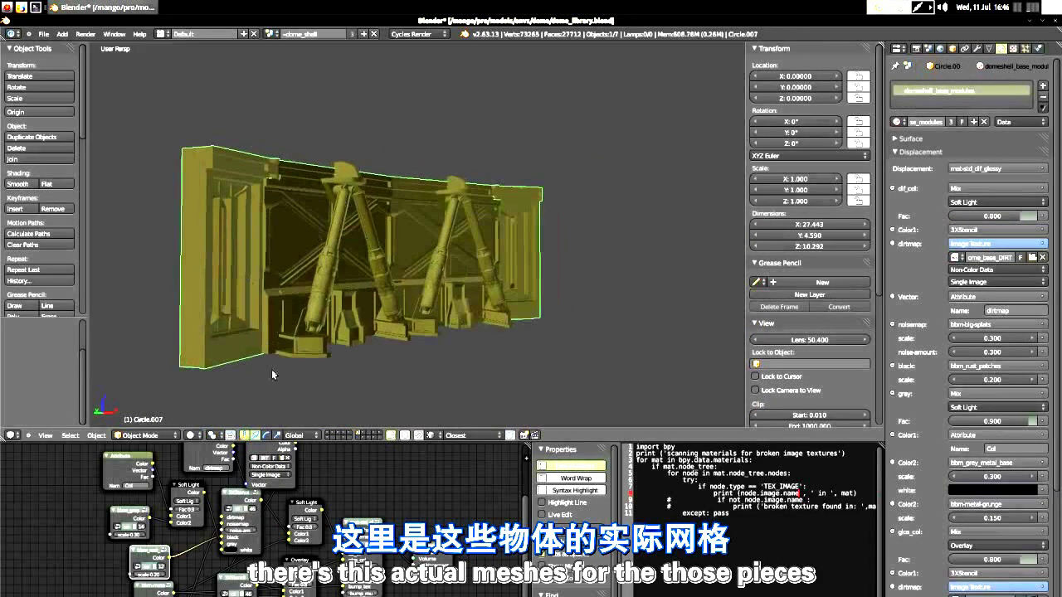
# Step: Show only the layer with the ribbed ring structure of the dome and examine its pattern from several angles
pyautogui.click(331, 437)
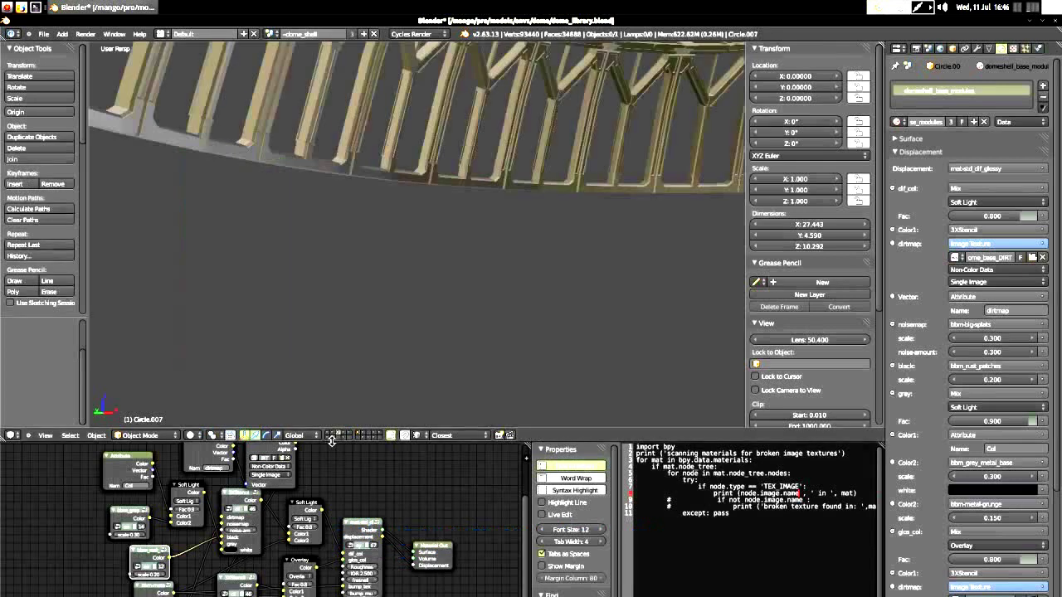
pyautogui.scroll(-5, 380, 316)
pyautogui.moveTo(380, 316); pyautogui.dragTo(528, 241, button='middle')
pyautogui.scroll(3, 528, 236)
pyautogui.moveTo(485, 285); pyautogui.dragTo(356, 270, button='middle')
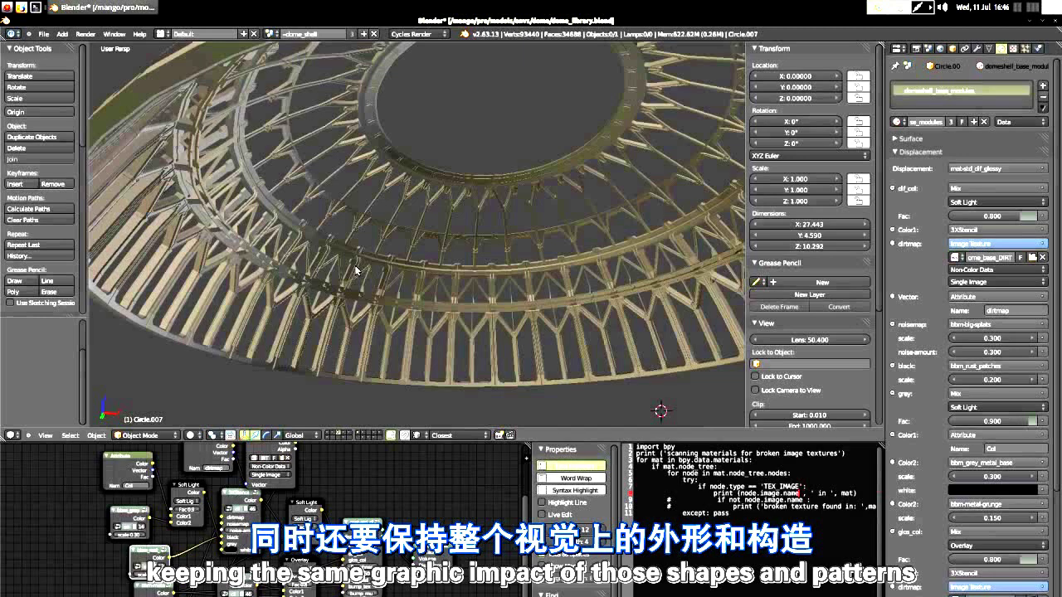
# Step: Show only the layer with the detailed hexagonal shell panels, view them from several angles, and select panel 15.021
pyautogui.click(344, 437)
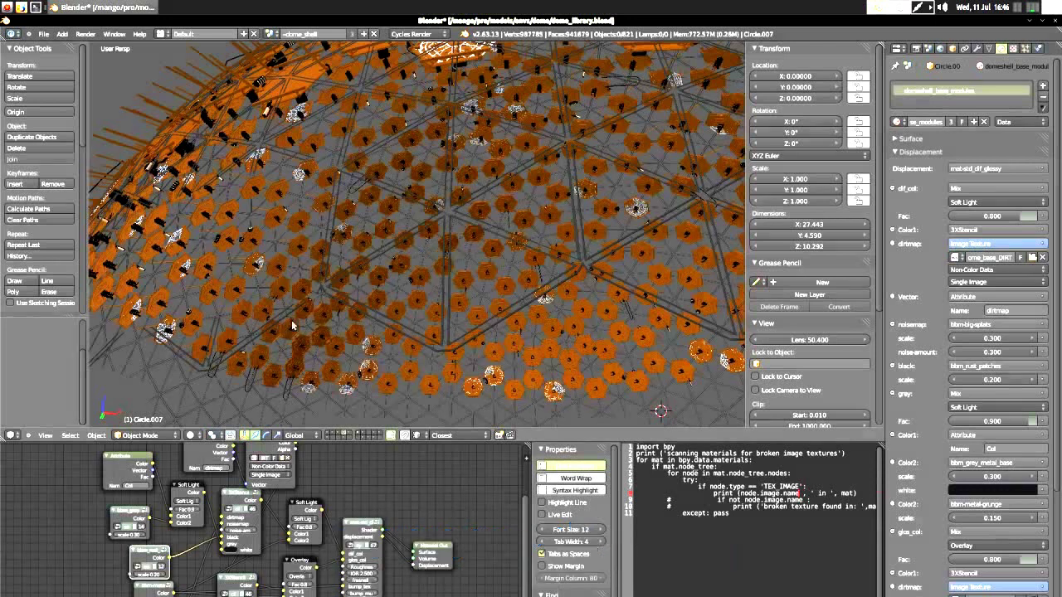
pyautogui.moveTo(294, 319); pyautogui.dragTo(379, 218, button='middle')
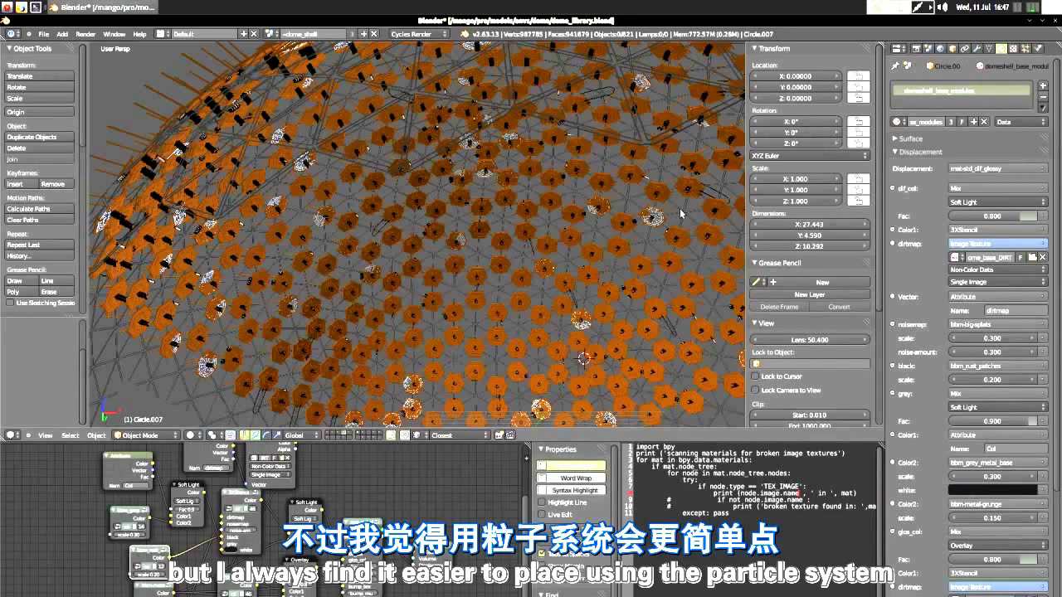
pyautogui.moveTo(457, 300); pyautogui.dragTo(526, 256, button='middle')
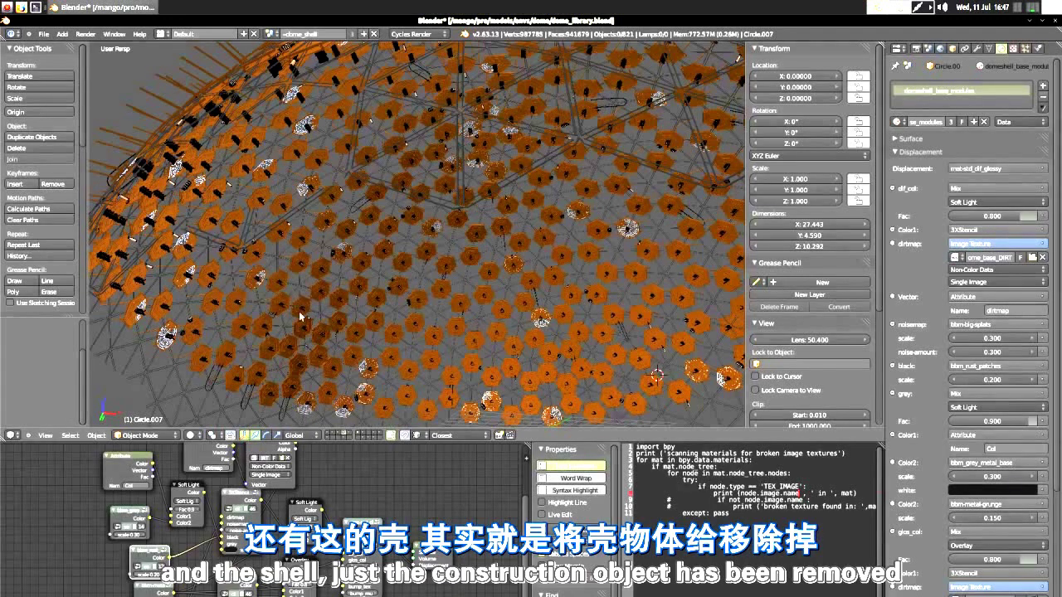
pyautogui.moveTo(296, 273); pyautogui.dragTo(296, 326, button='middle')
pyautogui.rightClick(316, 273)
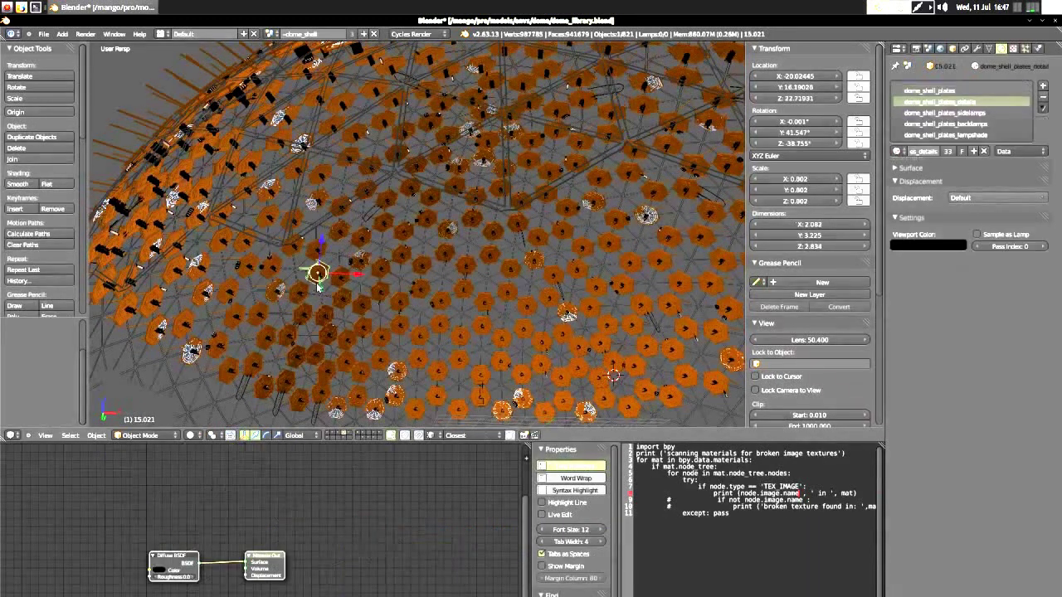
# Step: Show only the layer with the row of source hexagon panels and select panel 16 to view the variations and accessories
pyautogui.click(362, 432)
pyautogui.scroll(-5, 425, 238)
pyautogui.moveTo(425, 238)
pyautogui.mouseDown(button='middle')
pyautogui.moveTo(414, 297)
pyautogui.moveTo(420, 249)
pyautogui.mouseUp(button='middle')
pyautogui.scroll(5, 487, 321)
pyautogui.scroll(4, 381, 286)
pyautogui.rightClick(378, 284)
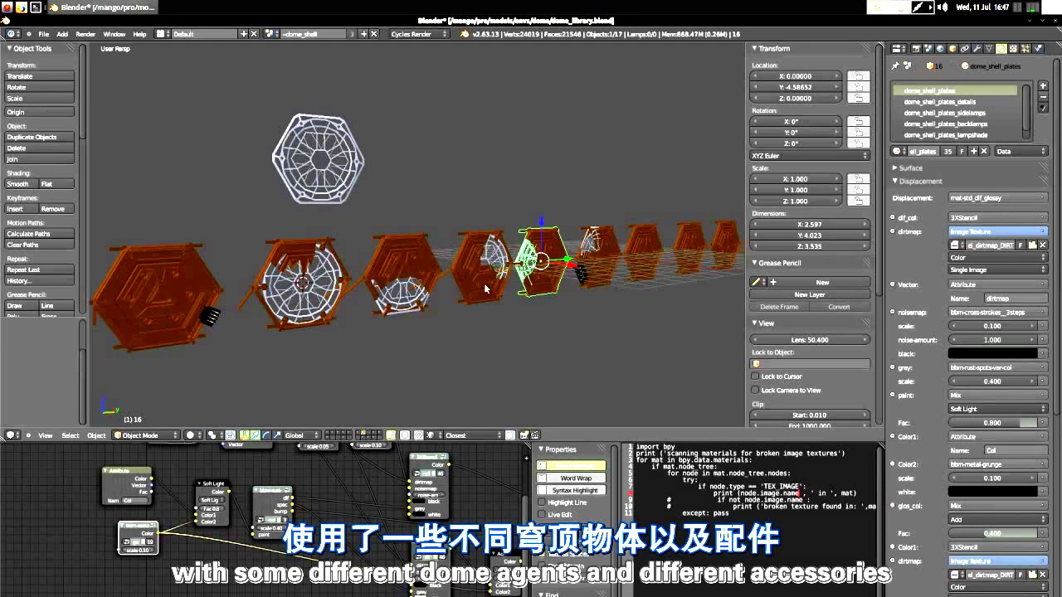
pyautogui.scroll(2, 457, 264)
# Step: Show only the layer with the panels distributed over the dome again and view the panels and grid
pyautogui.click(345, 433)
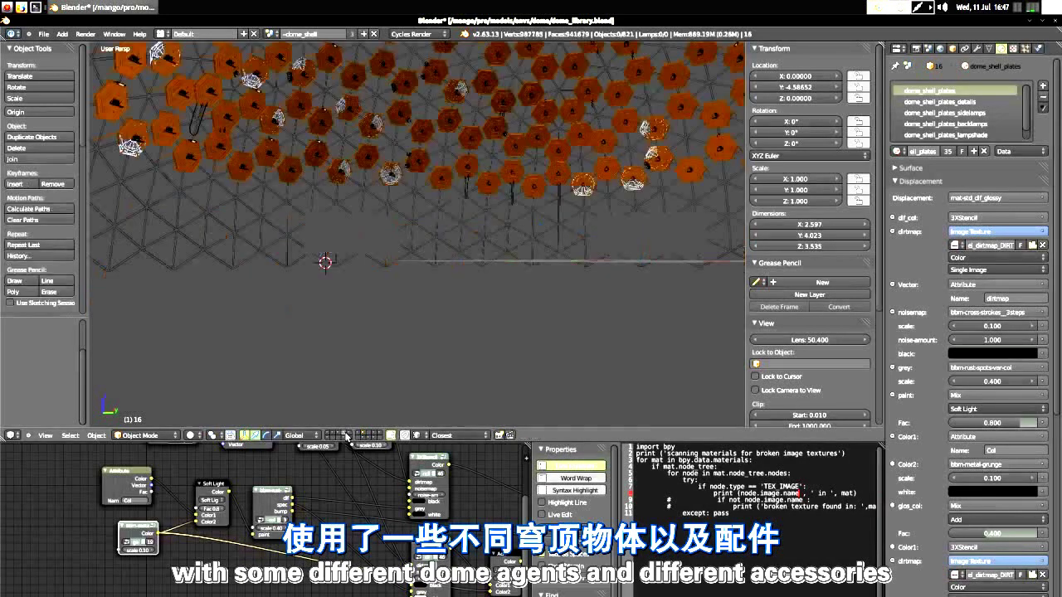
pyautogui.scroll(-5, 457, 240)
pyautogui.scroll(7, 511, 178)
pyautogui.moveTo(465, 276); pyautogui.dragTo(438, 272, button='middle')
# Step: Show only the layer with the grid connectors, return to the distributed panels layer, and select the grid GD_mesh.003
pyautogui.click(349, 433)
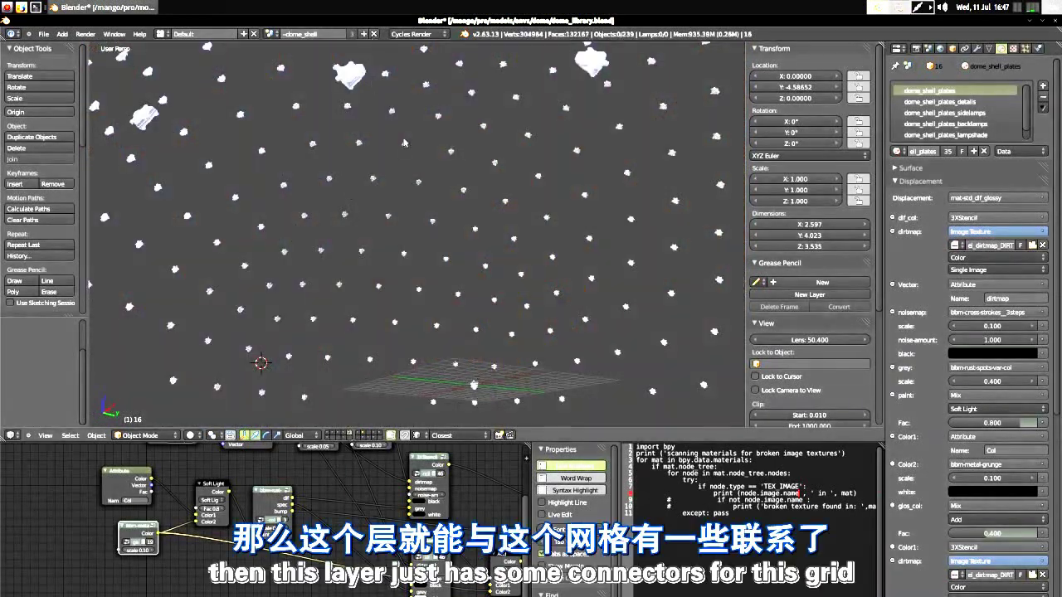
pyautogui.moveTo(410, 156); pyautogui.dragTo(408, 146, button='middle')
pyautogui.click(346, 435)
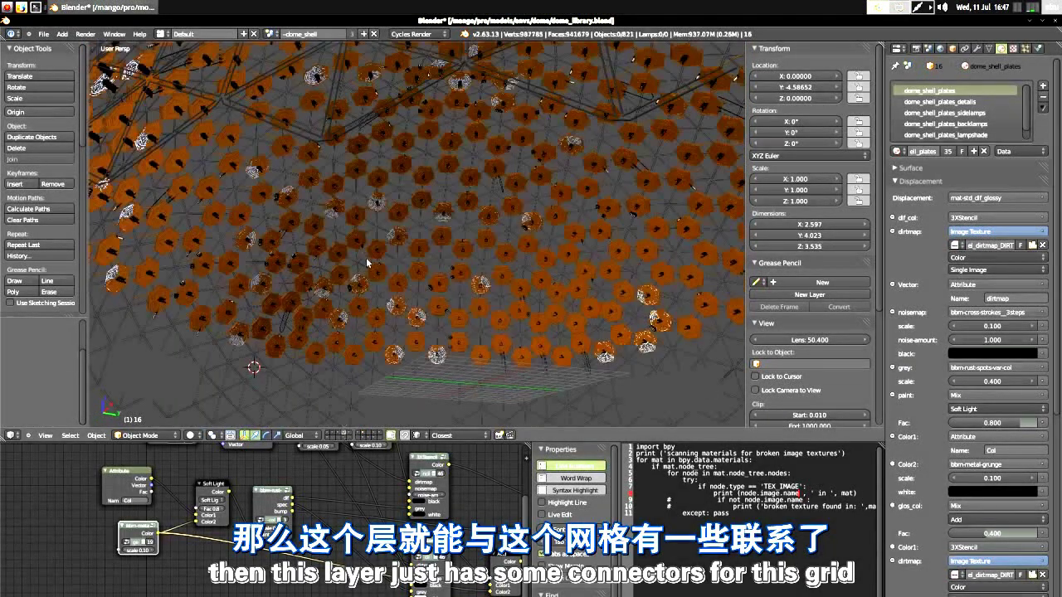
pyautogui.rightClick(384, 304)
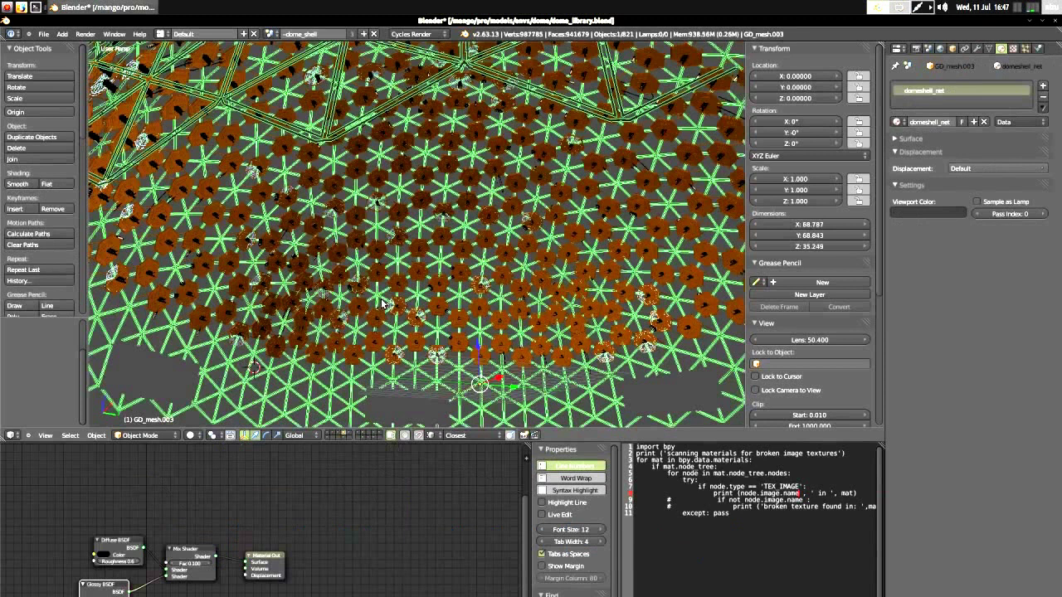
# Step: Show only the layer with the low-detail reference panels, select shell_exagon_panel_orig.220, and view the panels around it
pyautogui.click(363, 436)
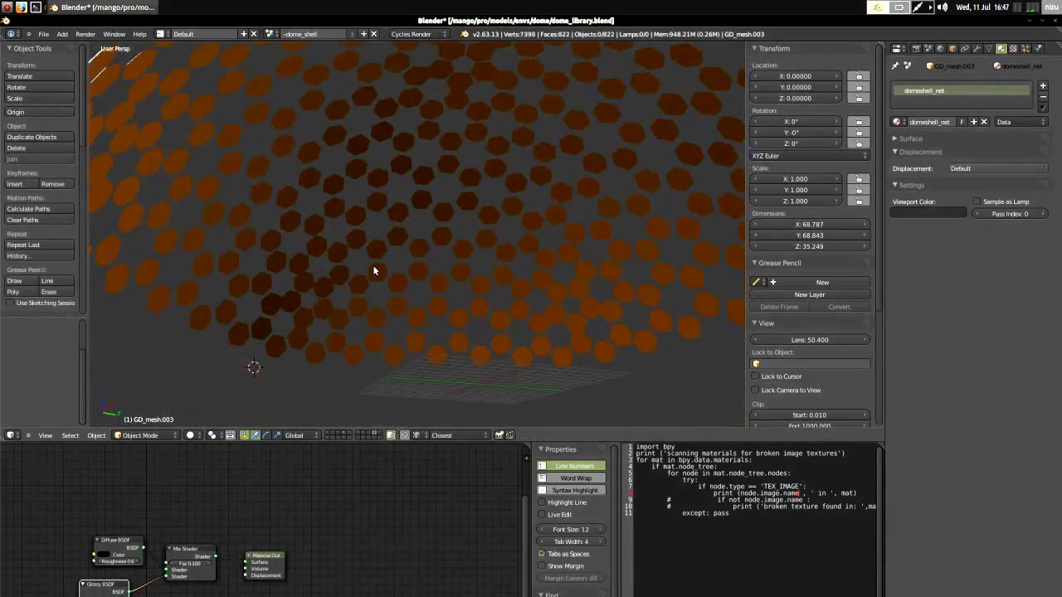
pyautogui.rightClick(373, 266)
pyautogui.moveTo(372, 313)
pyautogui.mouseDown(button='middle')
pyautogui.moveTo(401, 319)
pyautogui.moveTo(381, 331)
pyautogui.mouseUp(button='middle')
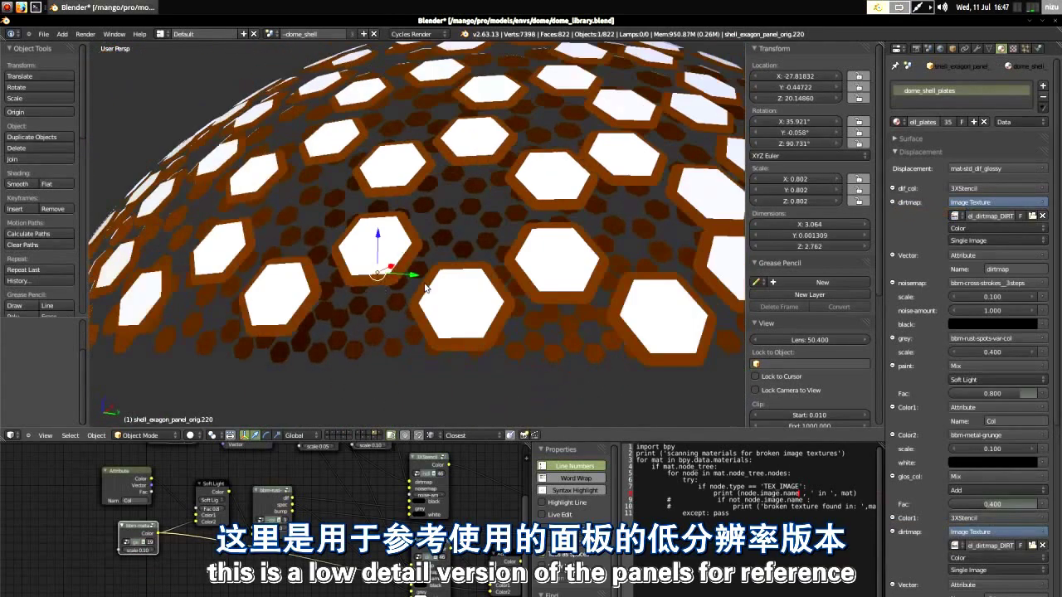
pyautogui.moveTo(429, 301)
pyautogui.mouseDown(button='middle')
pyautogui.moveTo(419, 263)
pyautogui.moveTo(469, 305)
pyautogui.moveTo(416, 296)
pyautogui.moveTo(430, 317)
pyautogui.mouseUp(button='middle')
pyautogui.scroll(-1, 456, 264)
pyautogui.scroll(2, 430, 317)
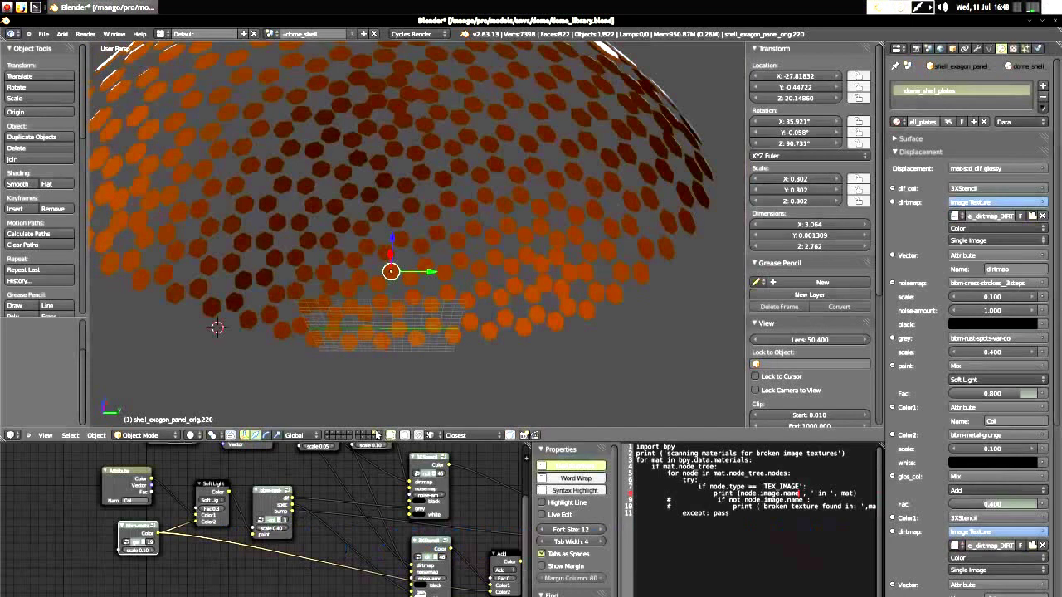
# Step: Show only the layer with the stairs and view them from several angles
pyautogui.click(377, 435)
pyautogui.moveTo(358, 267); pyautogui.dragTo(400, 295, button='middle')
pyautogui.moveTo(335, 244); pyautogui.dragTo(434, 219, button='middle')
pyautogui.moveTo(423, 320); pyautogui.dragTo(514, 299, button='middle')
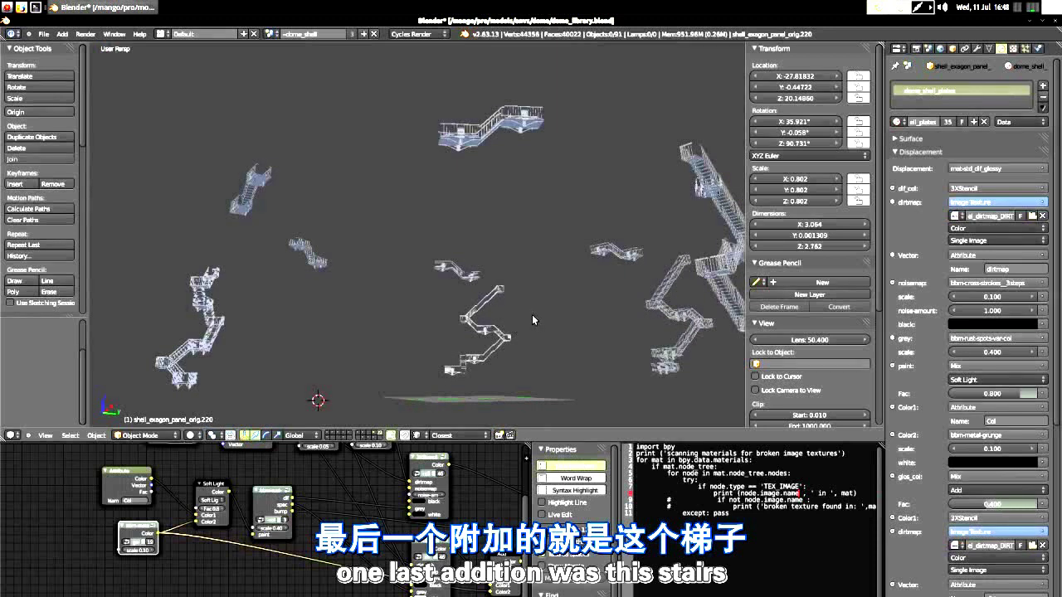